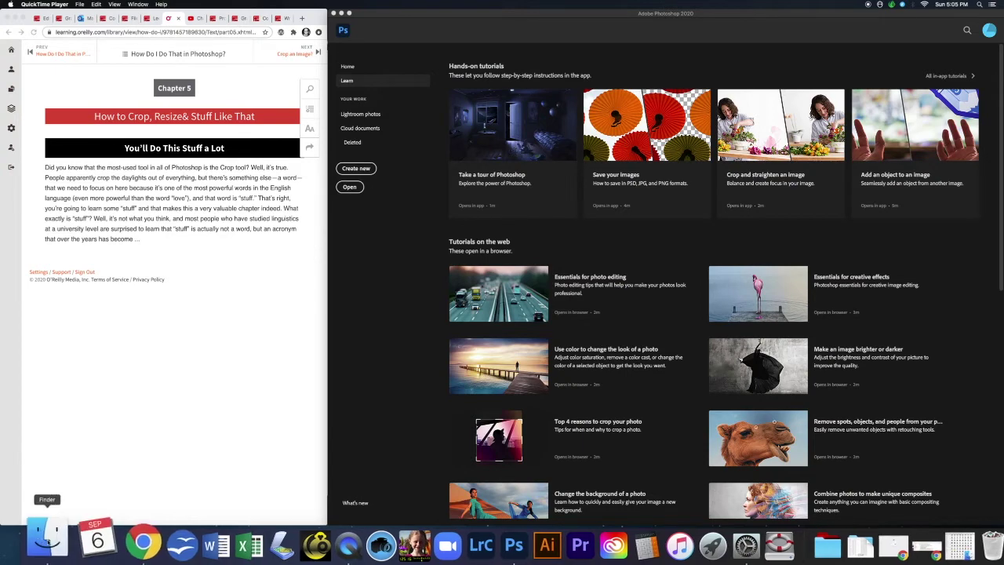
Step: In Finder, select McKinleyGrove-6923.NEF and McKinleyGrove-6951.NEF and open them together in Adobe Photoshop 2020
click(41, 539)
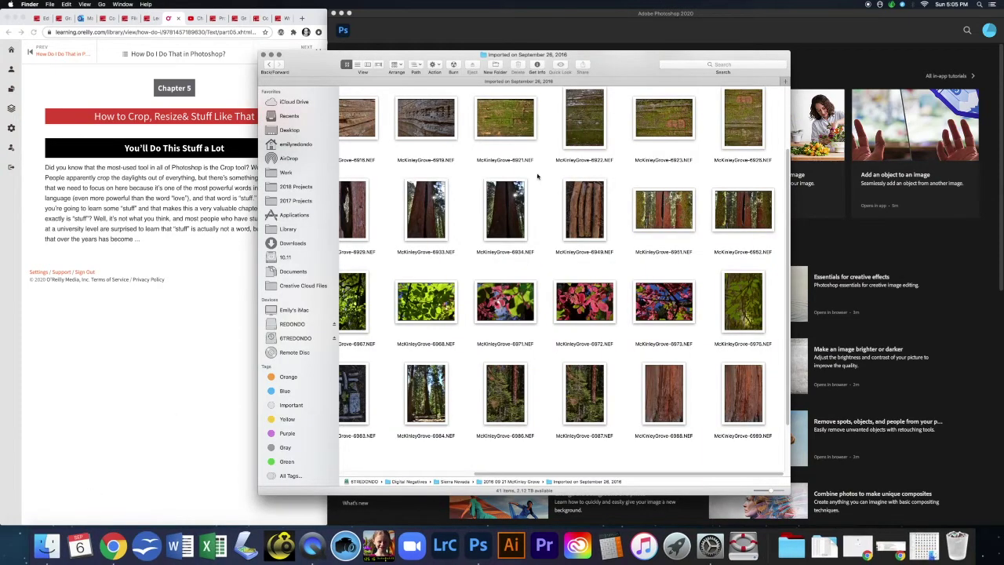
drag(600, 61, 459, 56)
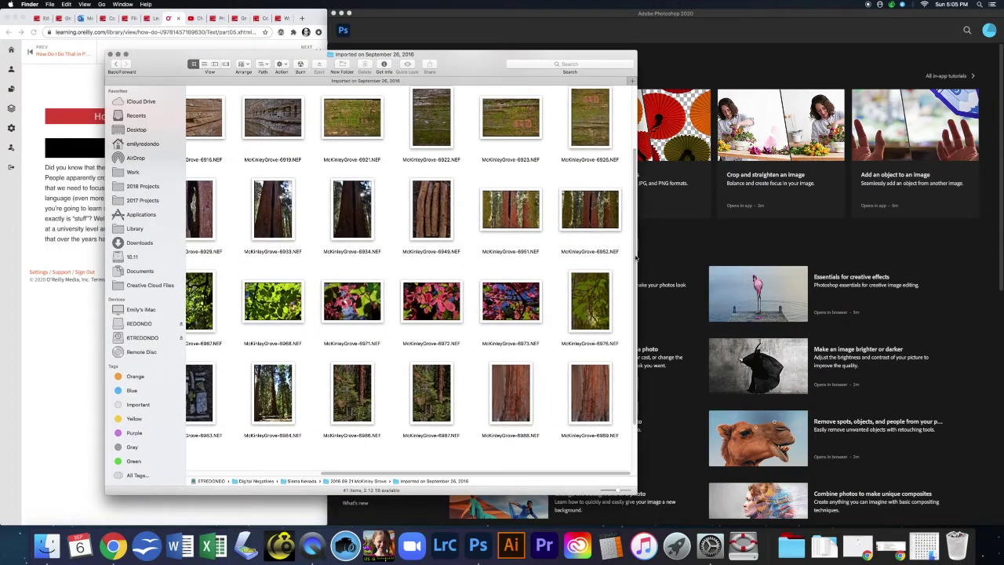
drag(634, 255, 633, 229)
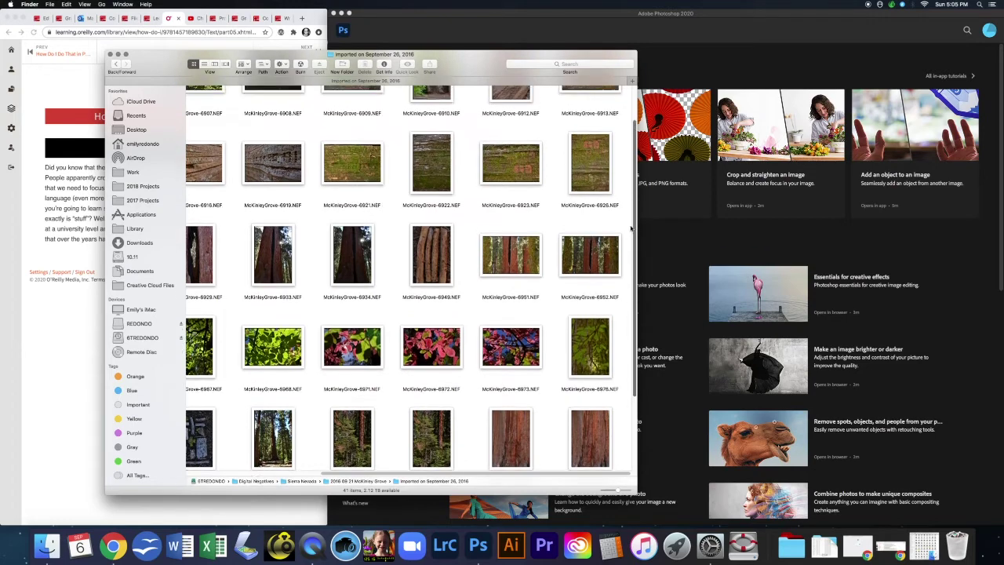
click(502, 161)
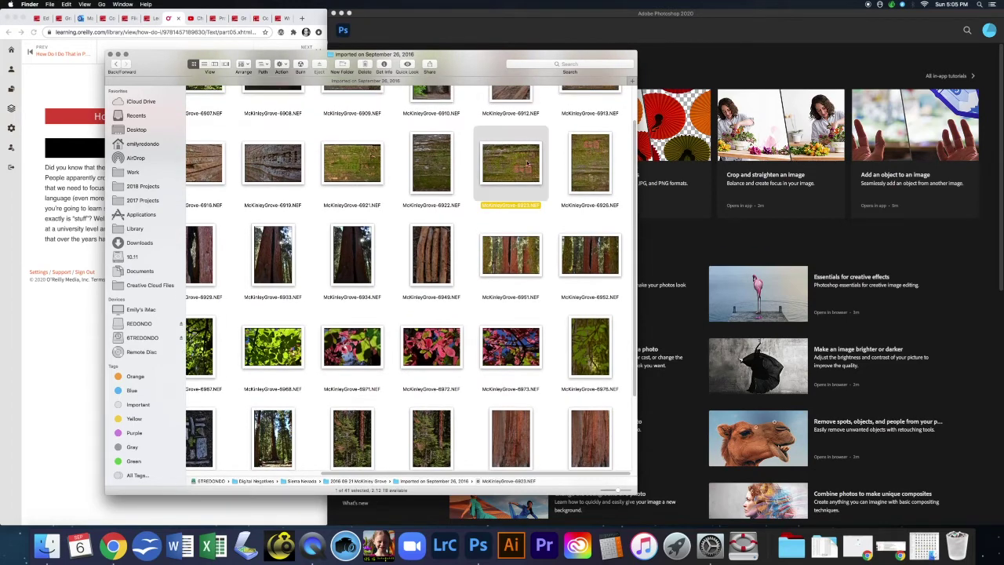
super+click(509, 261)
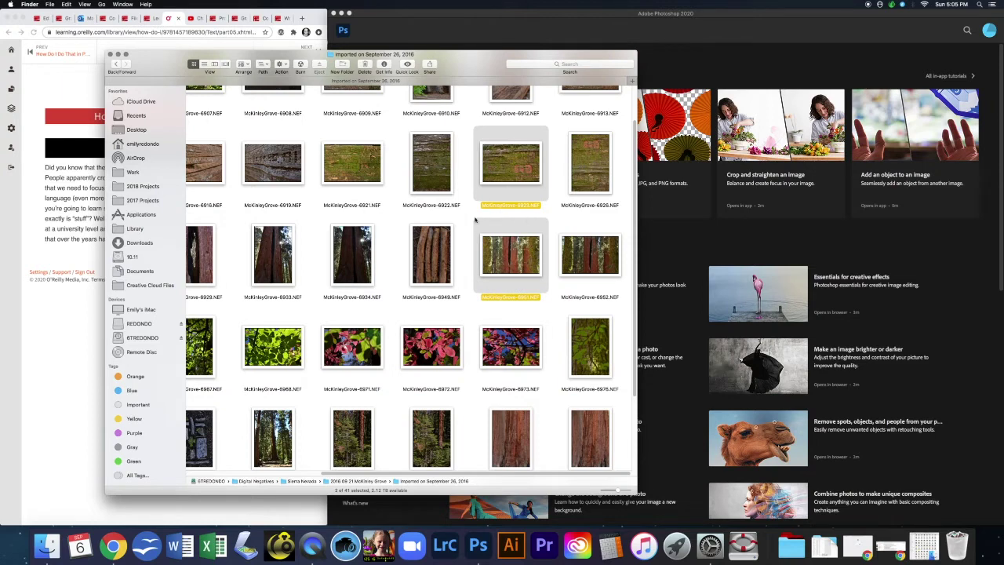
click(518, 256)
right_click(518, 256)
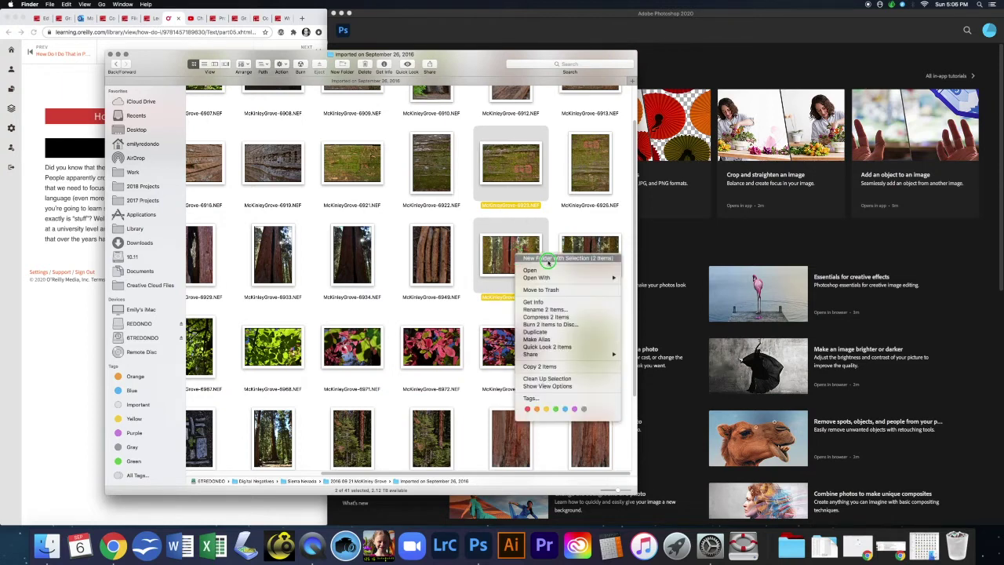
mouse_move(590, 279)
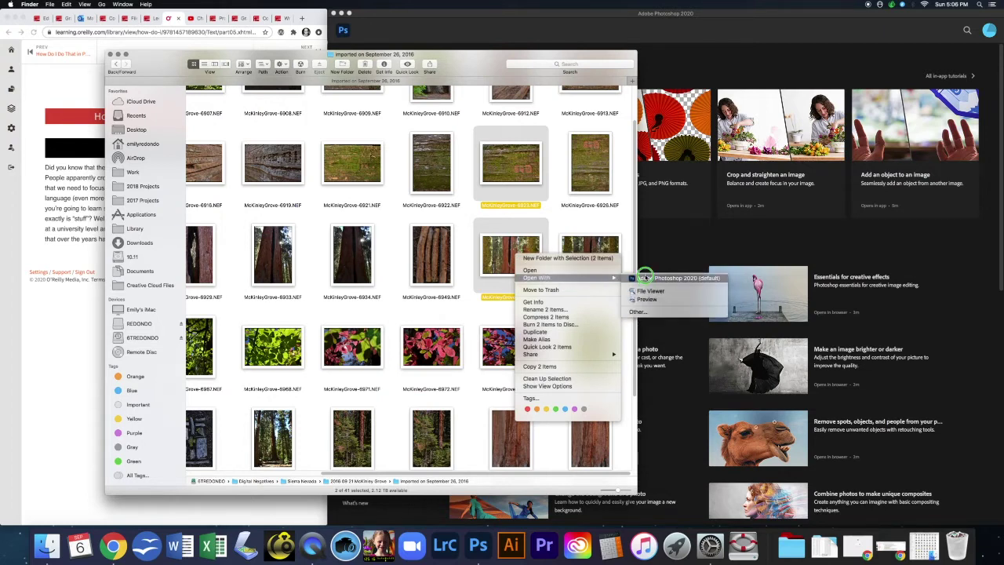
click(650, 278)
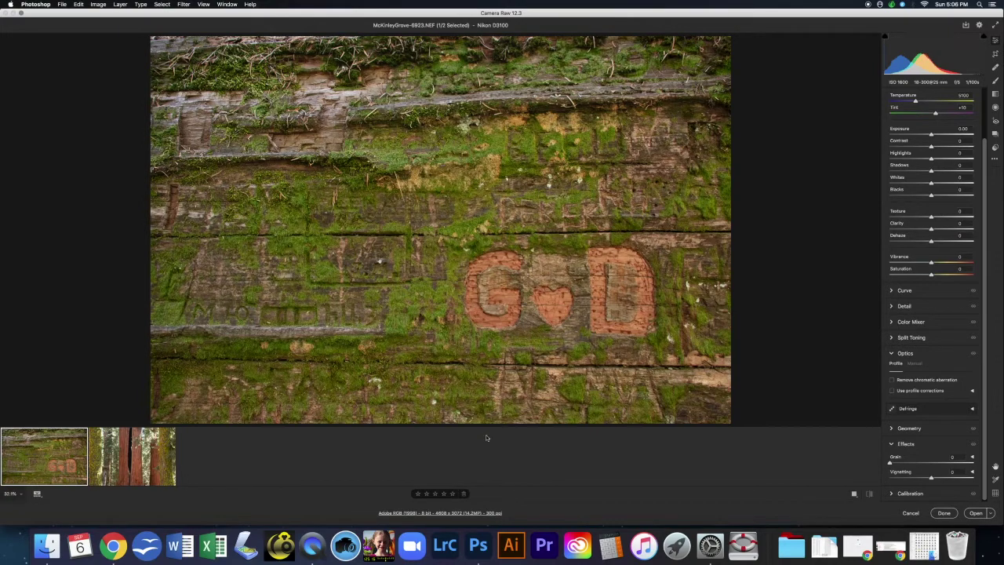
Step: Set the redwood trunks photo's highlights to -100 and brighten its shadows, then open both raw photos in Photoshop
click(135, 455)
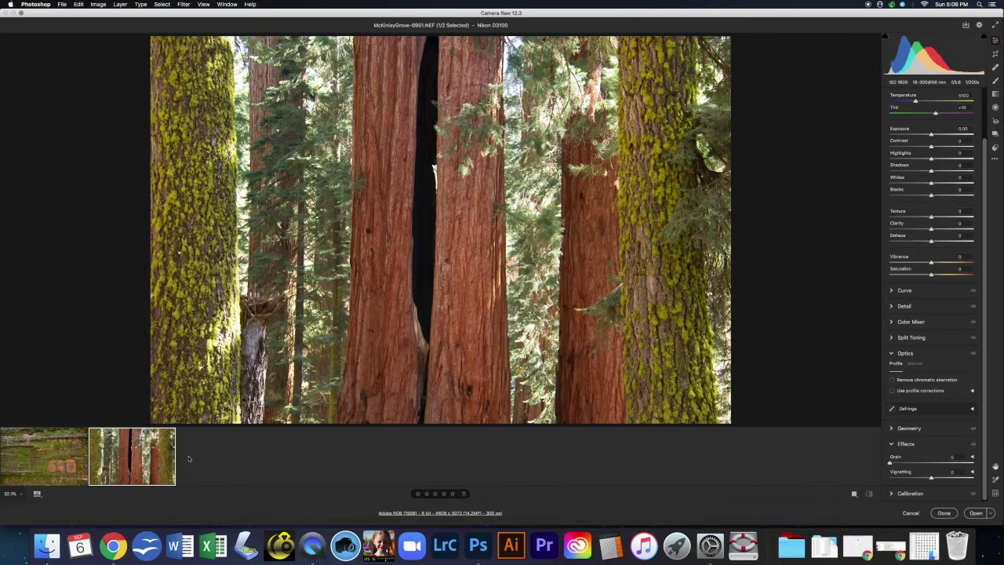
drag(931, 160, 951, 172)
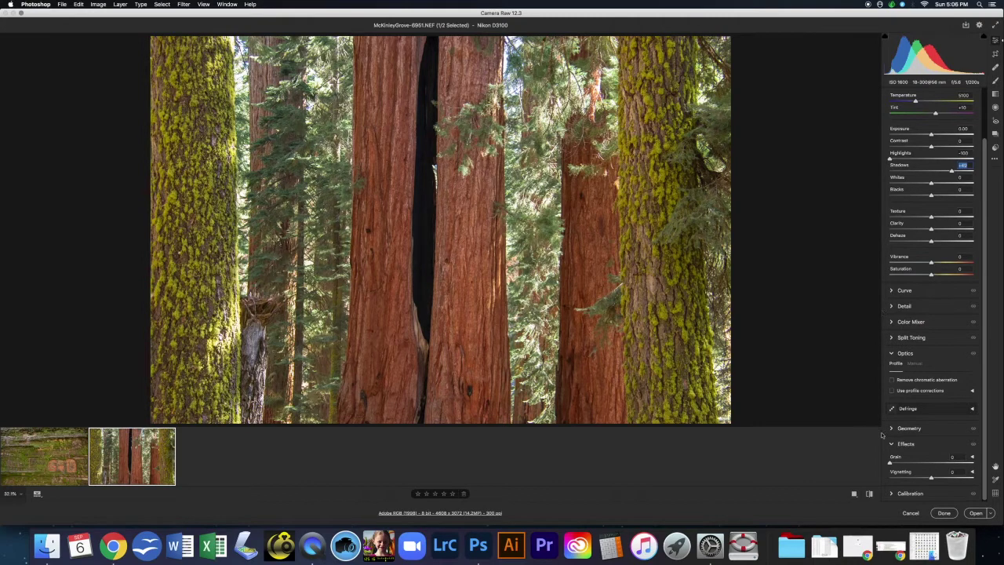
mouse_move(59, 457)
shift+click(45, 457)
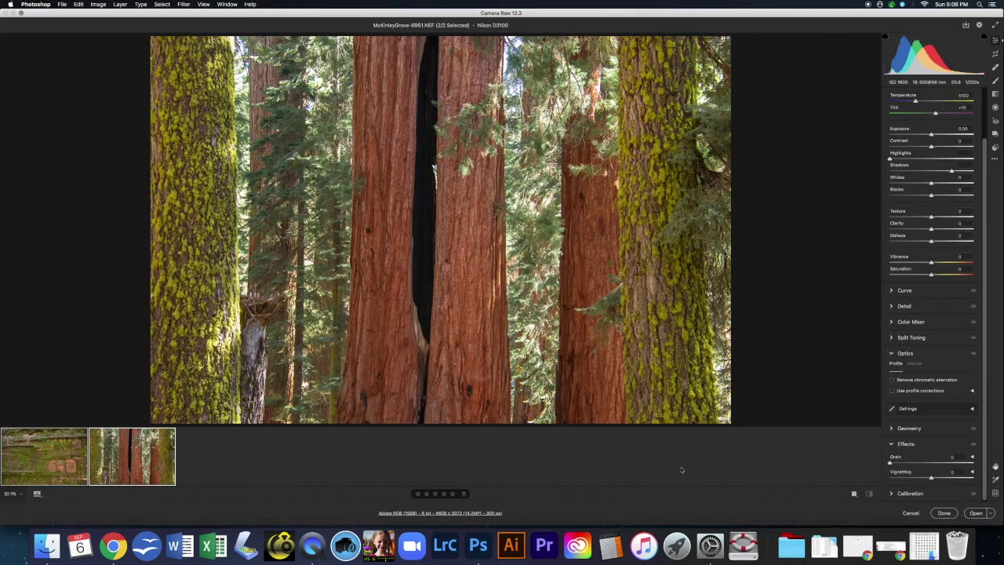
click(977, 513)
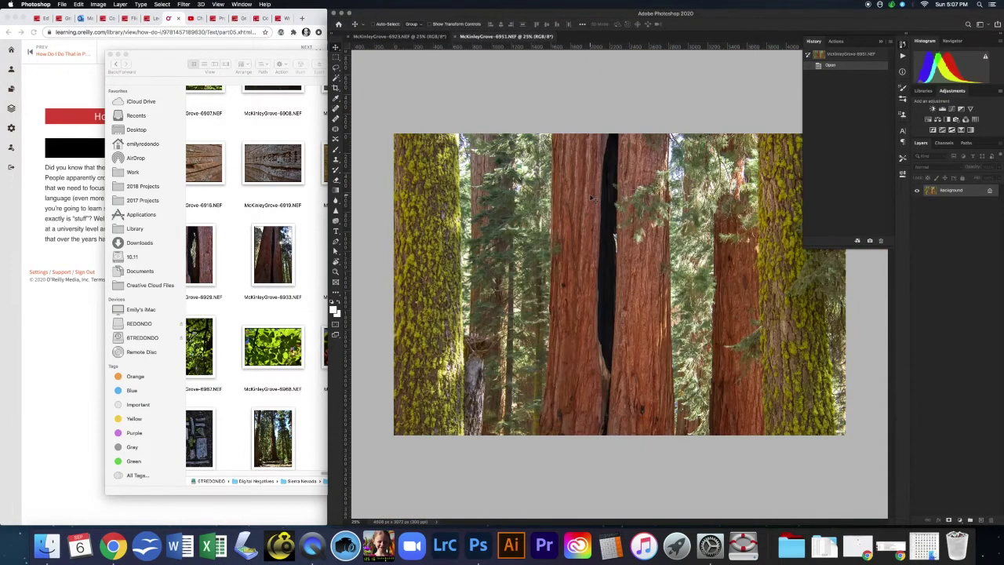
Step: Clear the History panel and Finder window out of the way and advance the e-book to the Crop an Image page
click(881, 41)
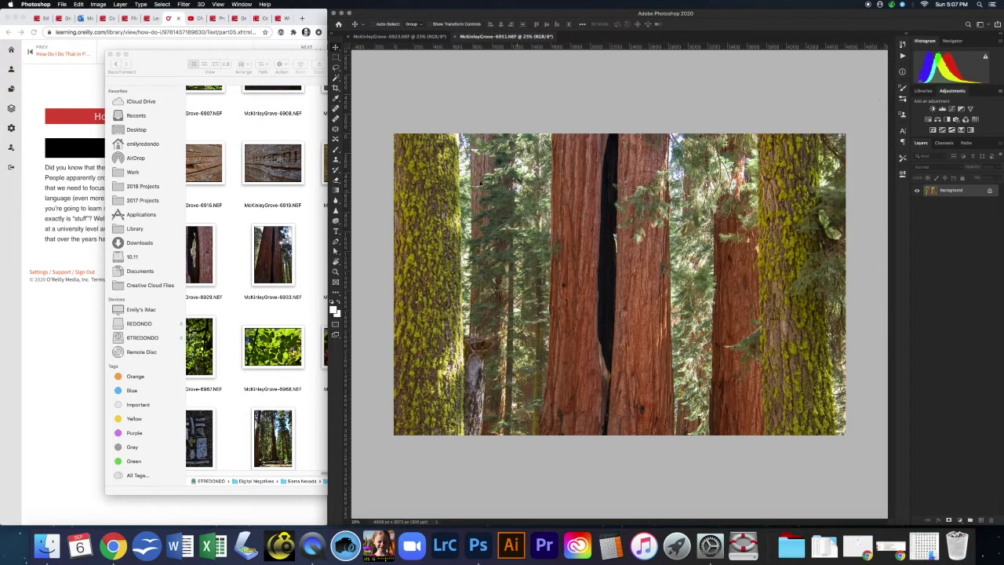
click(120, 54)
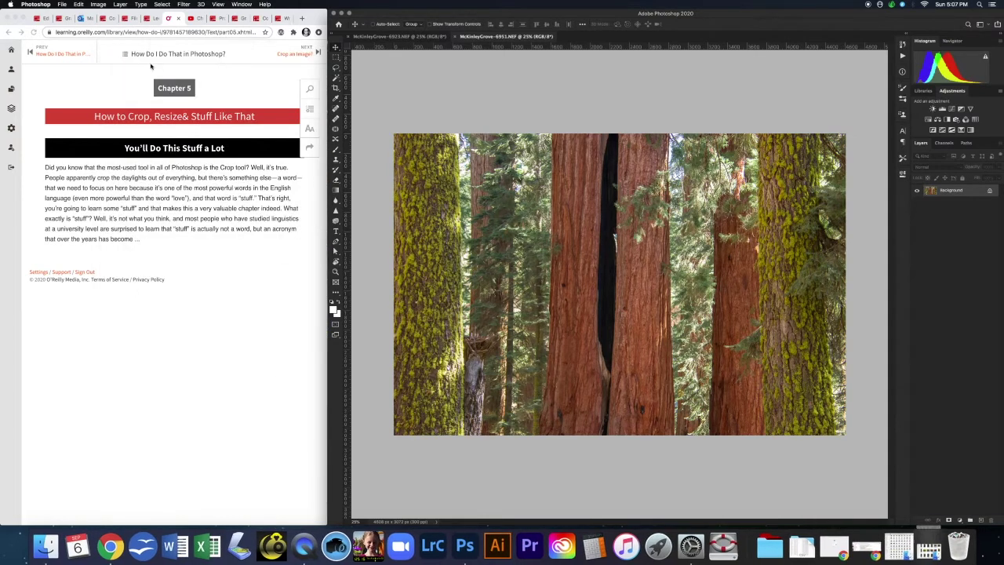
click(259, 79)
click(318, 52)
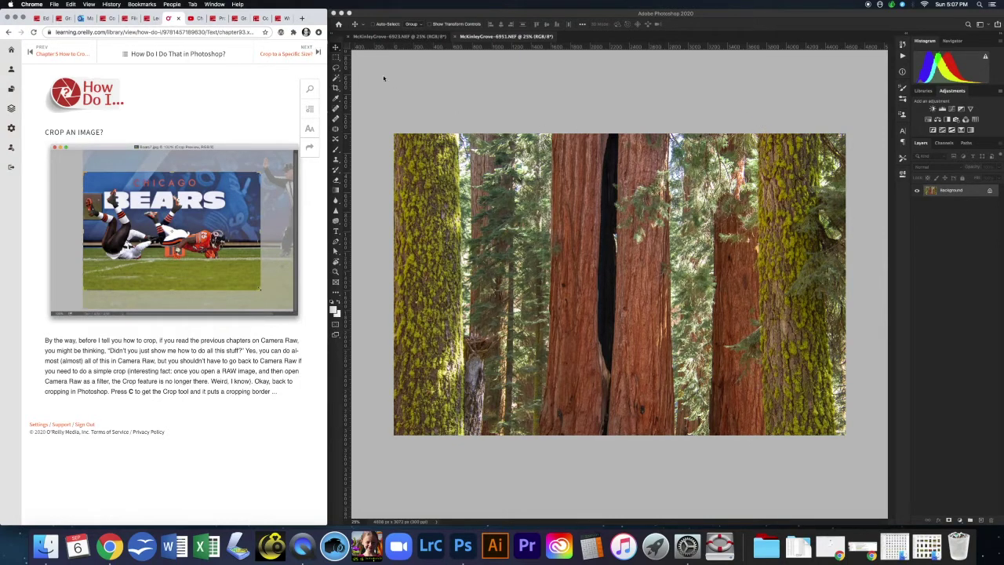
Step: With the Crop tool, draw a crop border slightly inside all four edges of the redwood photo
click(336, 88)
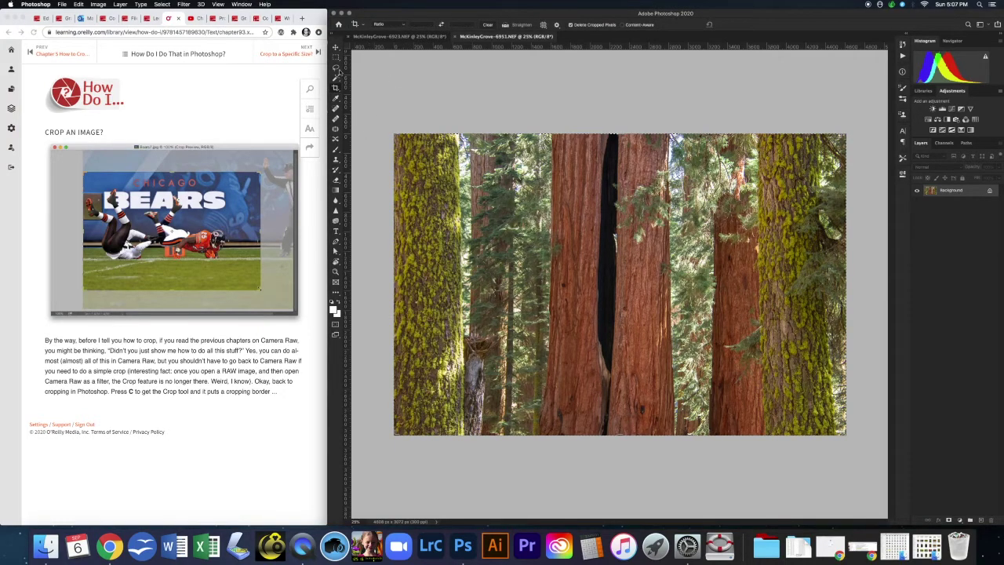
click(337, 88)
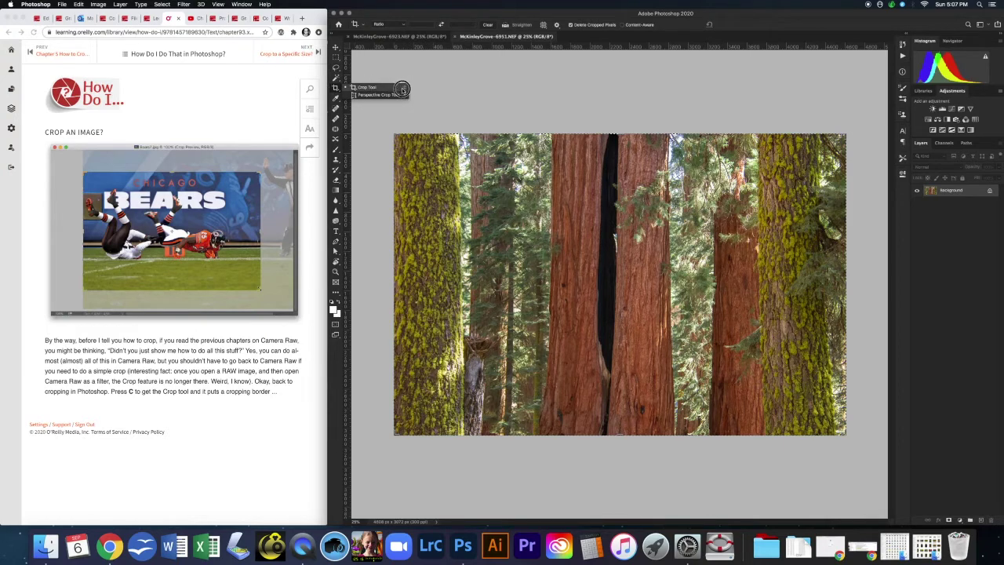
click(332, 88)
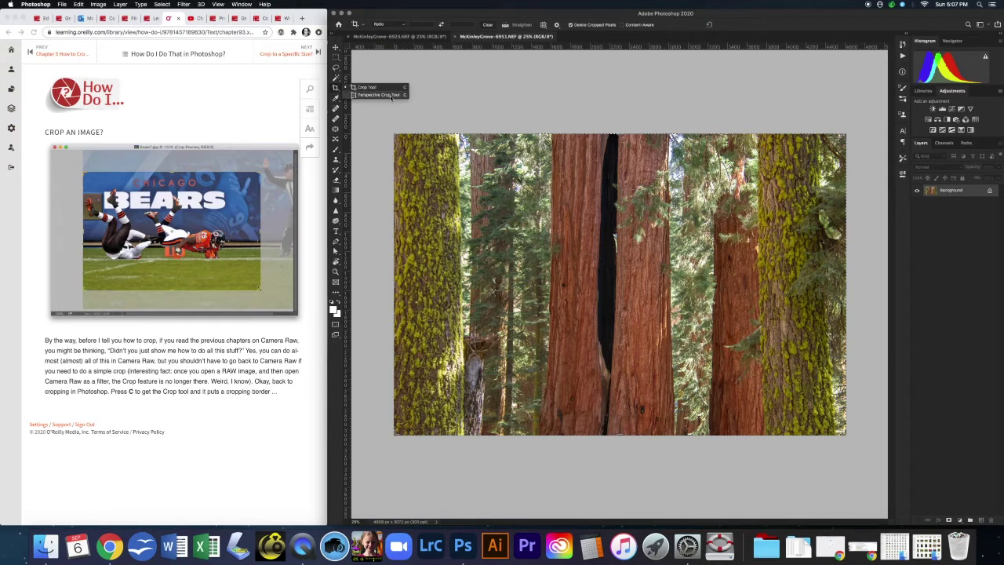
drag(417, 150, 824, 418)
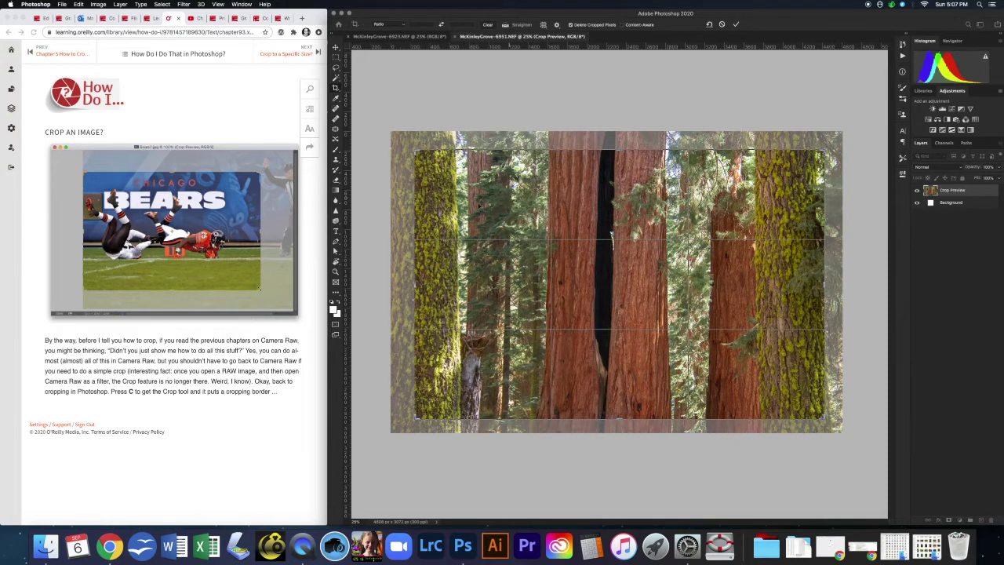
Step: Advance the e-book to Crop to a Specific Size and apply the 4 : 5 (8 : 10) crop ratio, swapped to 5 : 4
click(276, 85)
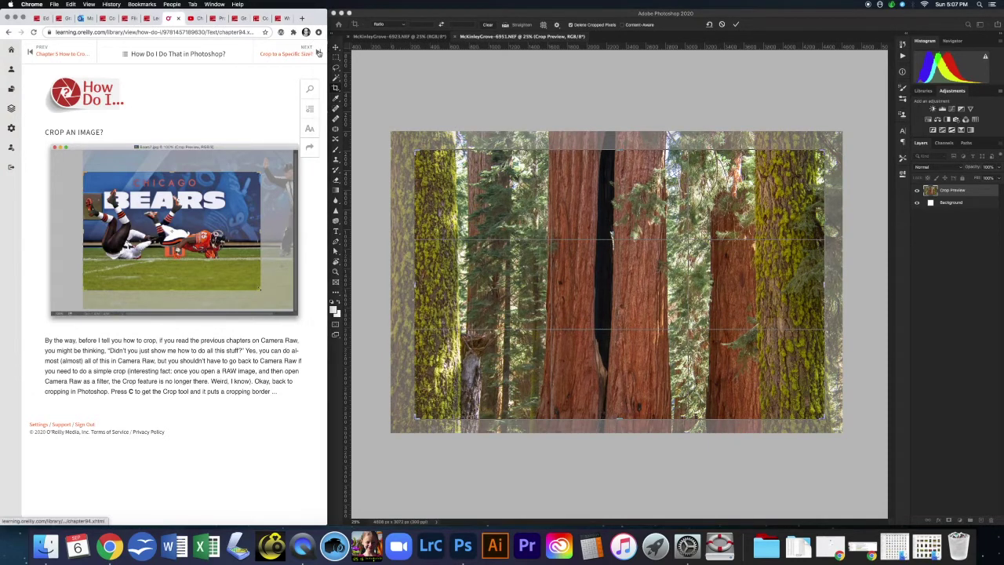
click(298, 53)
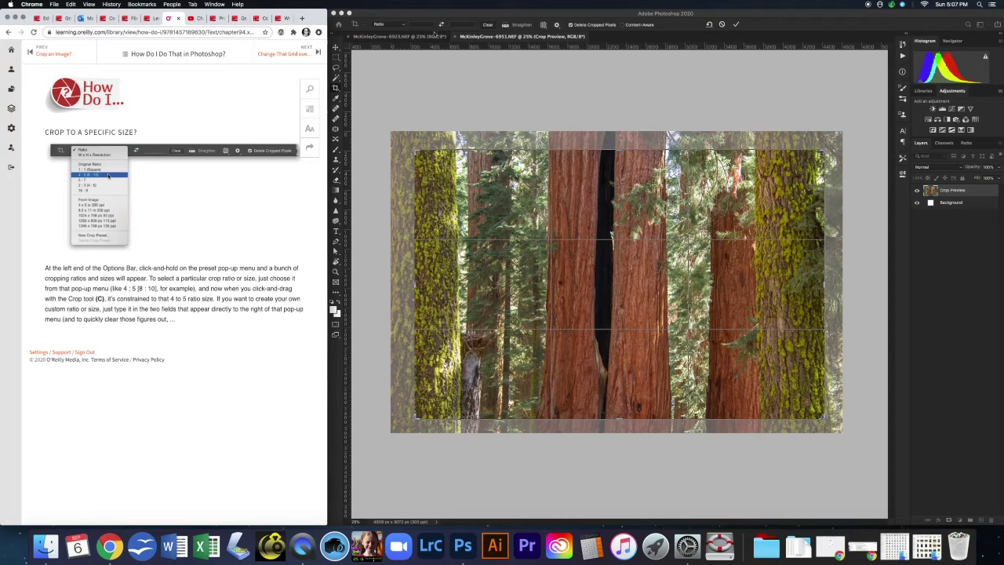
click(396, 30)
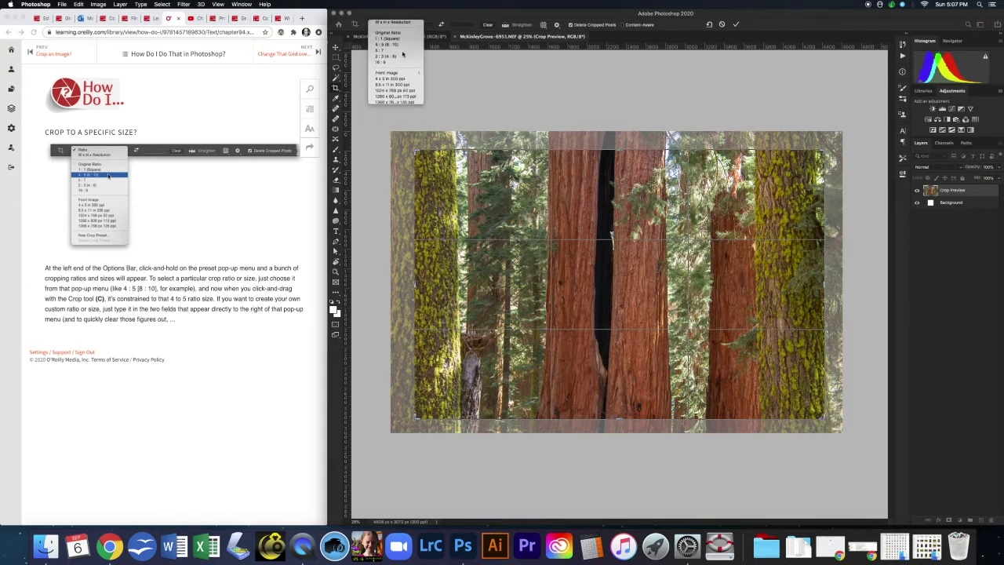
click(402, 51)
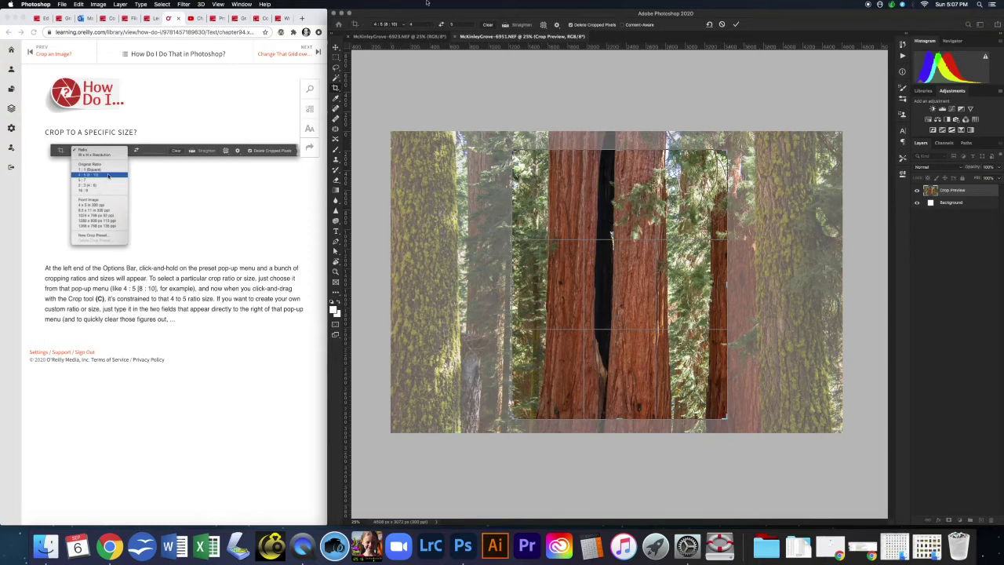
click(441, 26)
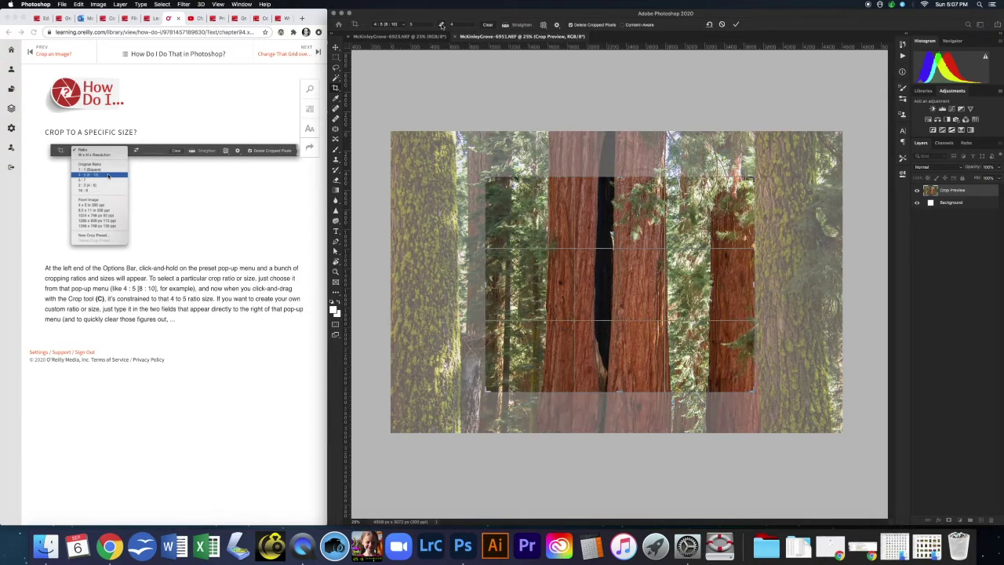
Step: Enlarge and reposition the crop to the photo's full height between both mossy trunks, and advance the e-book to Change That Grid Over My Crop
drag(485, 177, 450, 162)
drag(783, 413, 806, 430)
drag(677, 296, 659, 316)
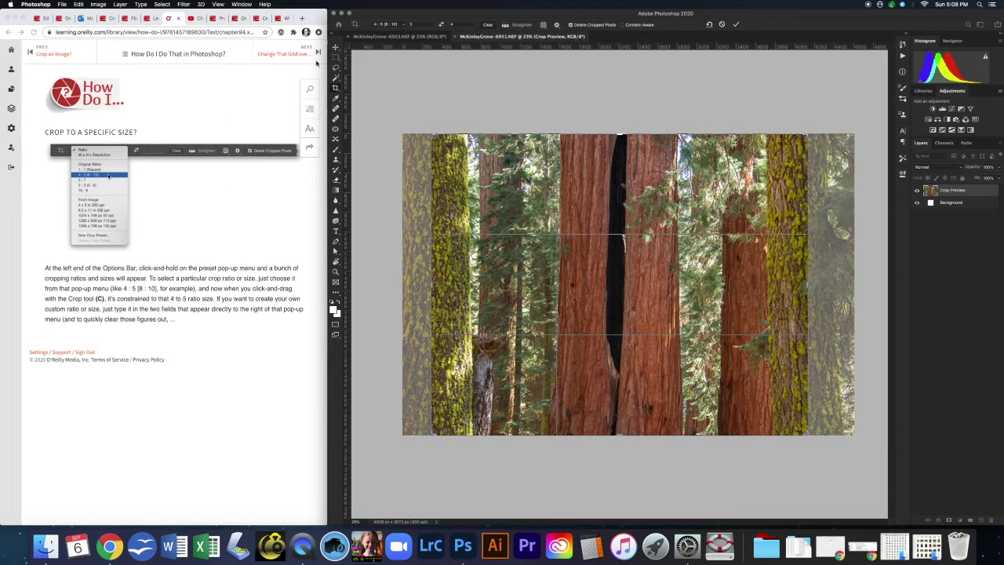
click(319, 58)
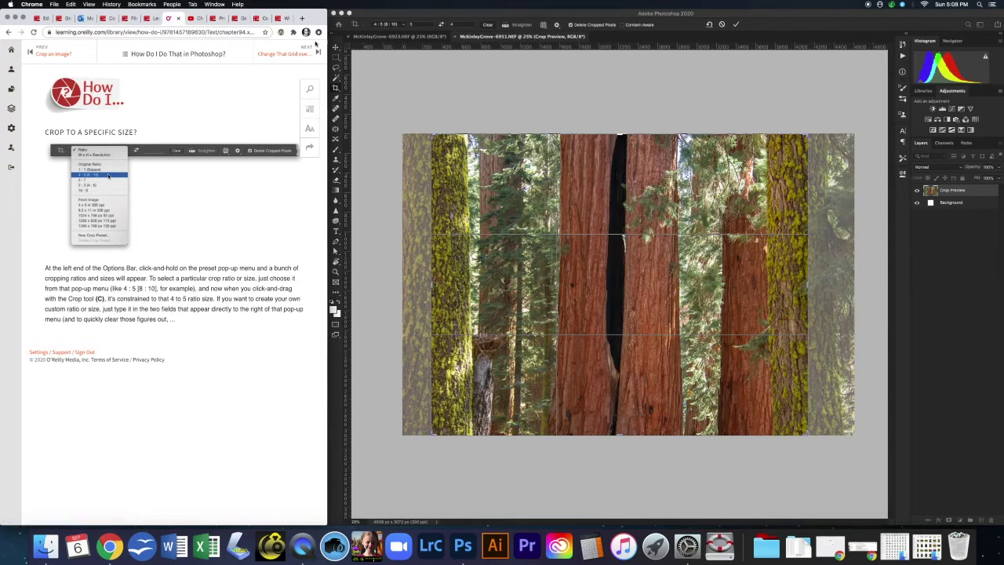
click(318, 53)
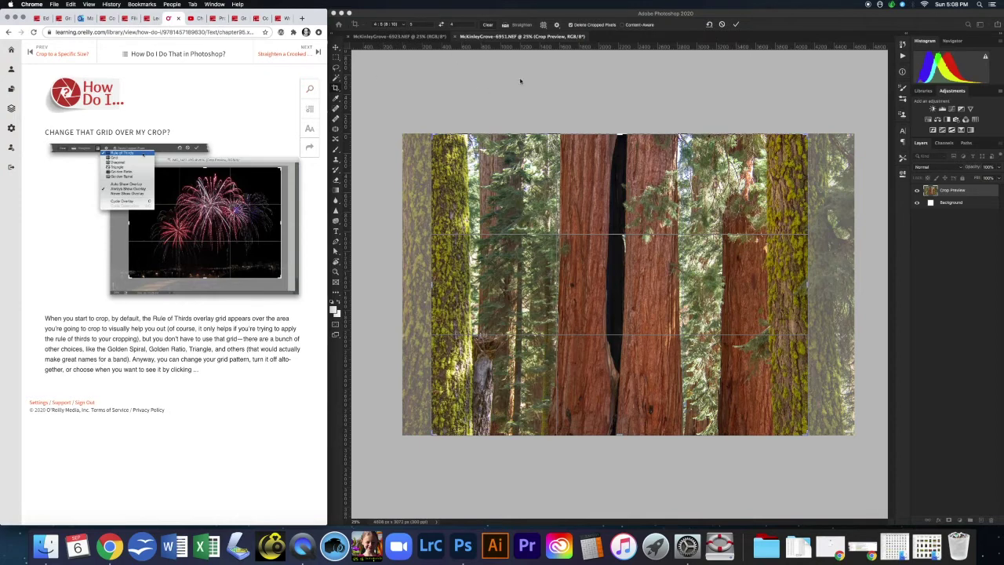
Step: Try the Grid and Diagonal overlays on the crop area
click(544, 24)
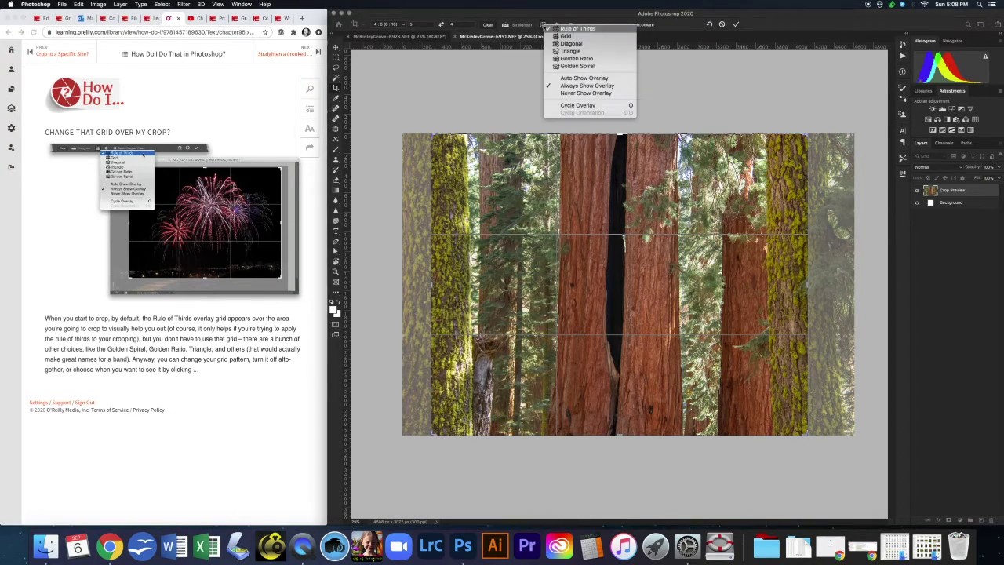
click(571, 36)
click(544, 25)
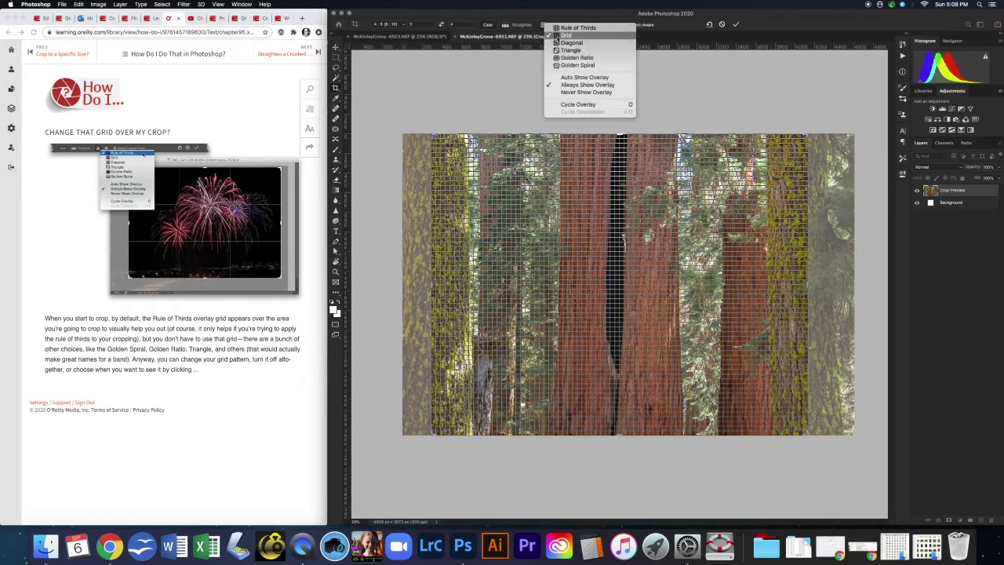
click(568, 43)
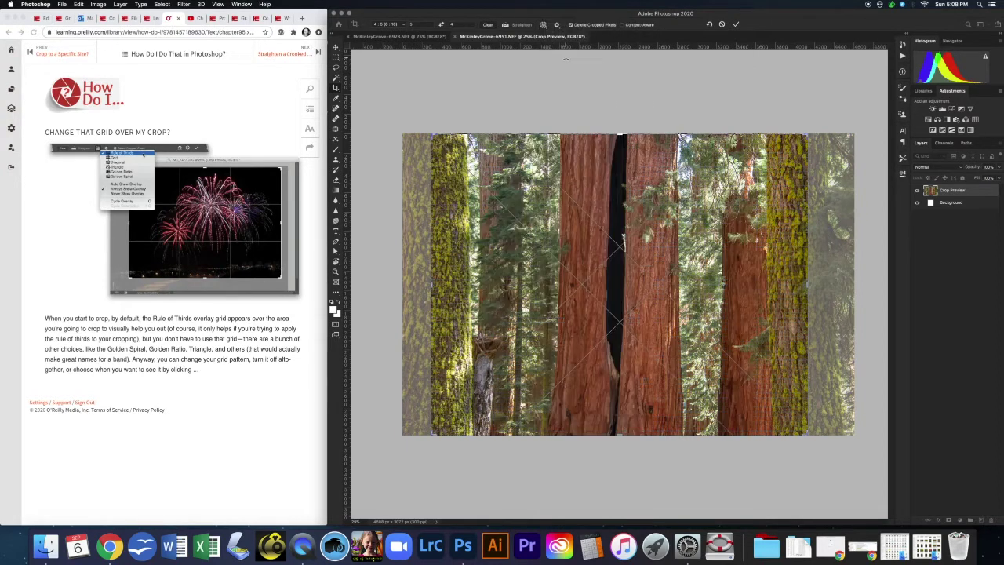
Step: Try the Triangle and Golden Spiral overlays on the crop area
click(544, 24)
click(560, 44)
key(o)
click(543, 24)
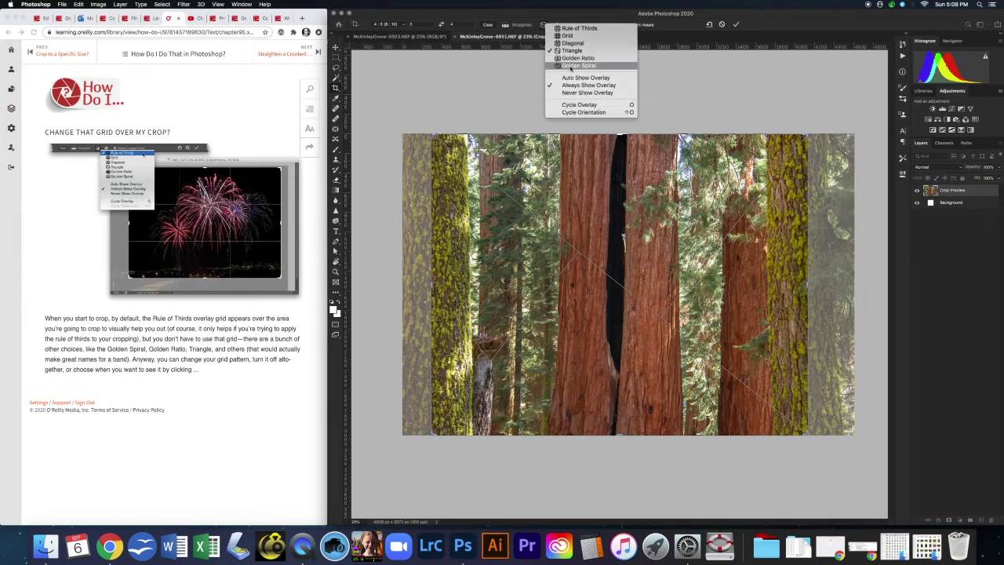
click(574, 66)
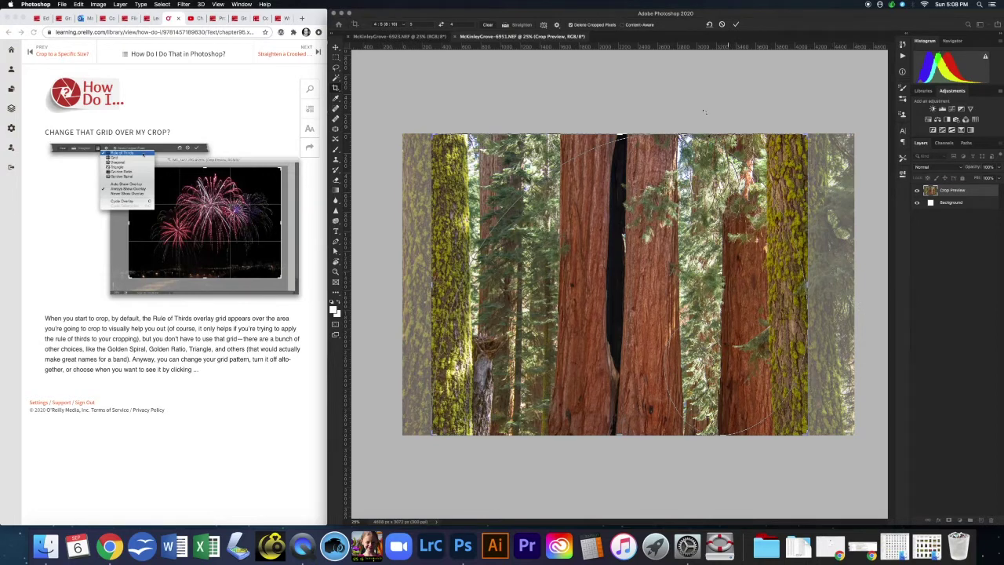
Step: Set the crop overlay to Rule of Thirds and advance the e-book to its page on straightening a crooked photo
click(544, 26)
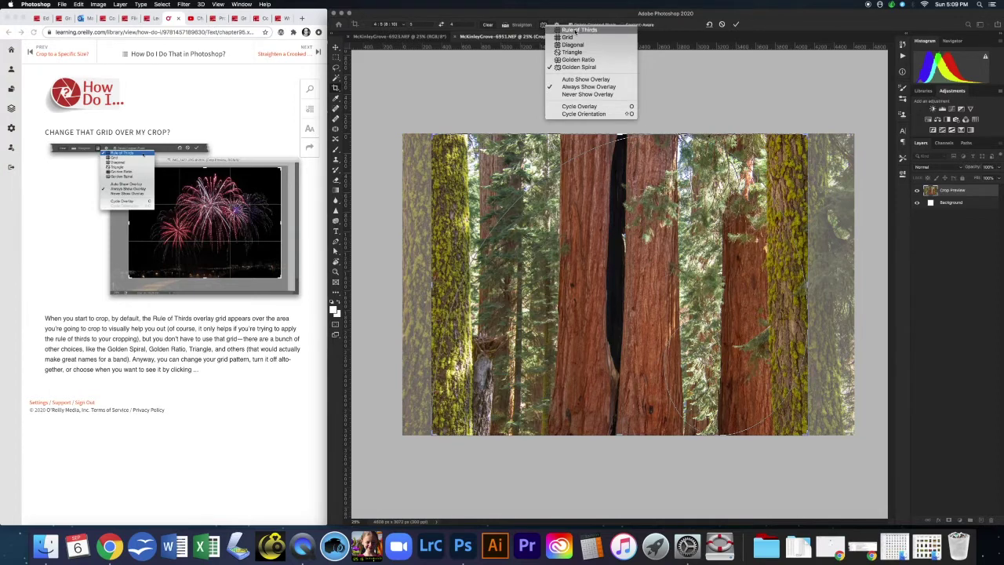
click(578, 30)
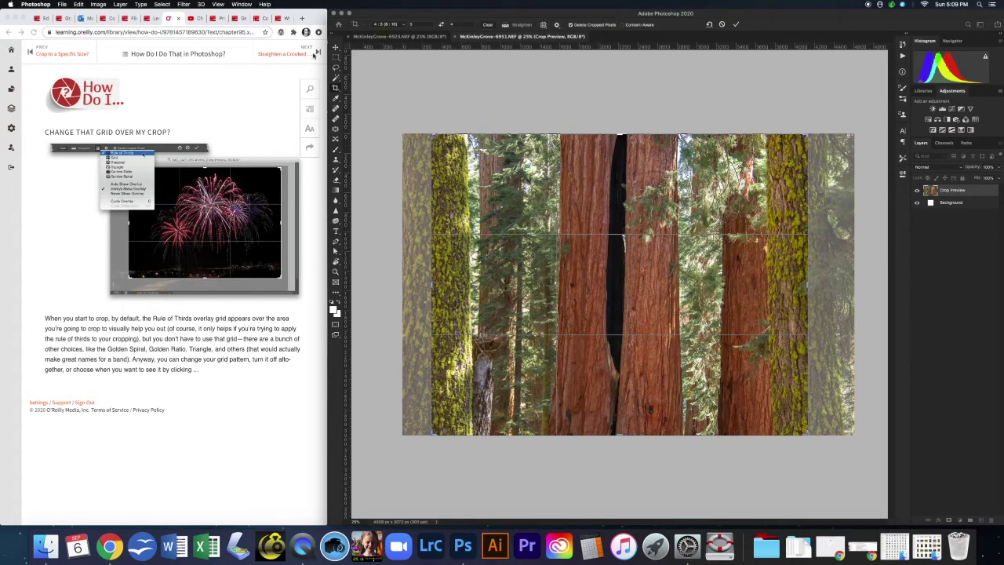
click(317, 55)
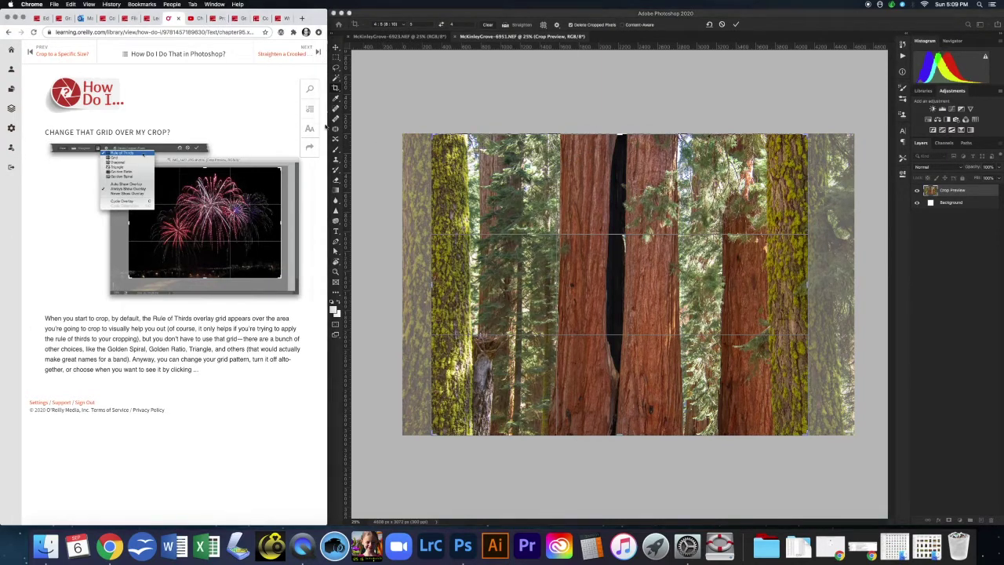
Step: Advance the e-book to Straighten a Crooked Photo, try straightening along a downward-slanting line across the redwood trunks, and reset the crop
click(317, 52)
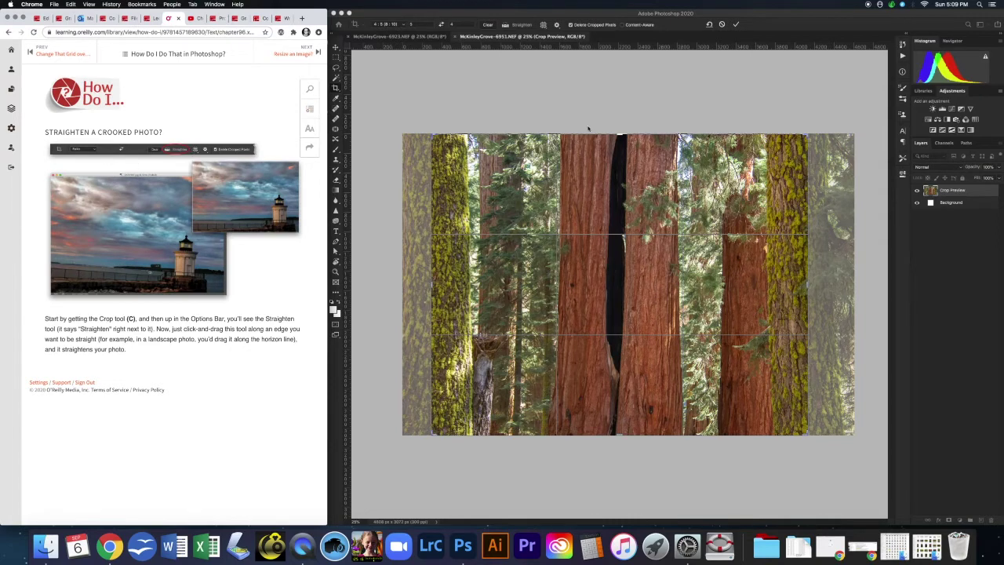
click(505, 26)
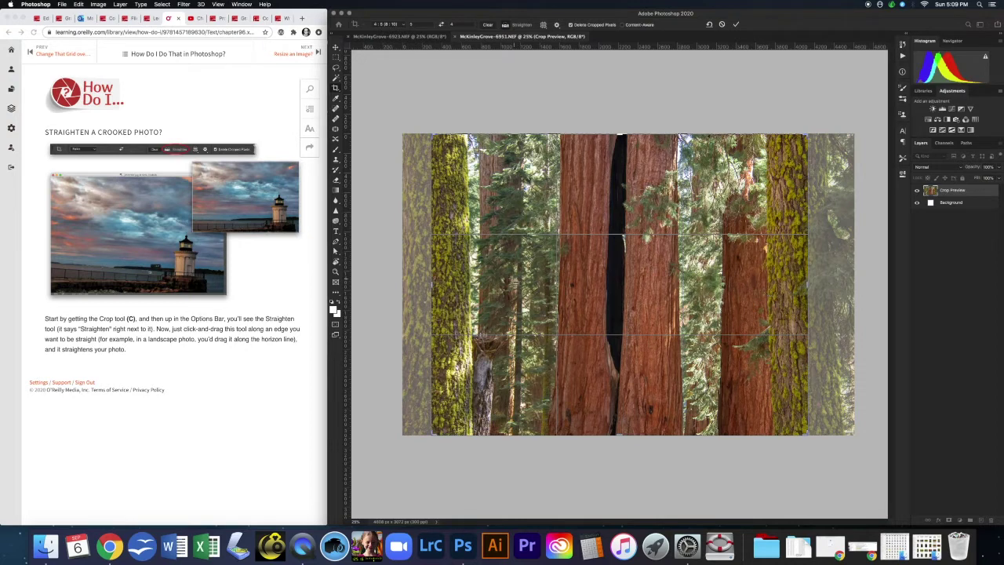
drag(508, 273, 790, 337)
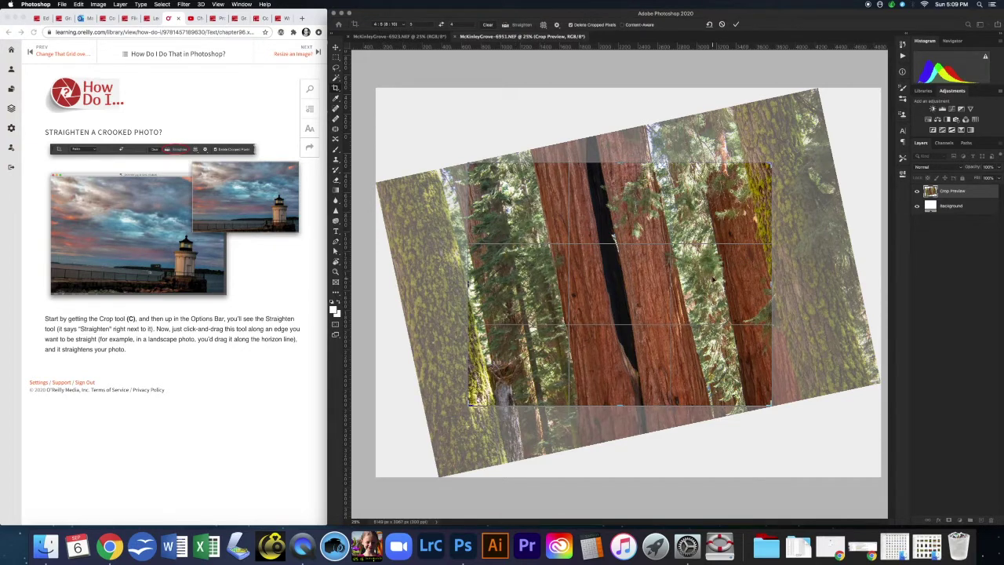
click(709, 24)
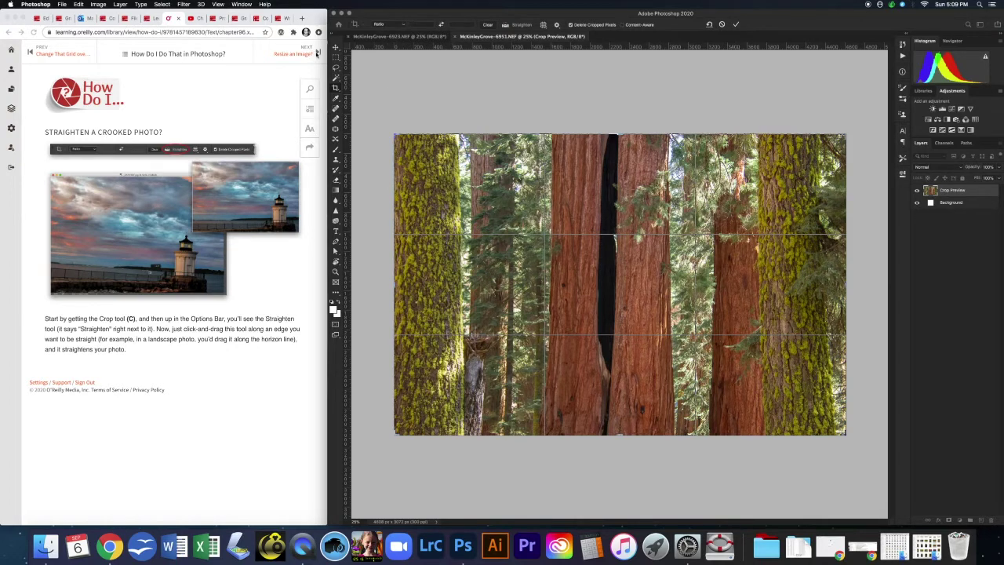
Step: Advance the e-book to its Resize an Image page and commit the crop at the photo's full frame
click(322, 49)
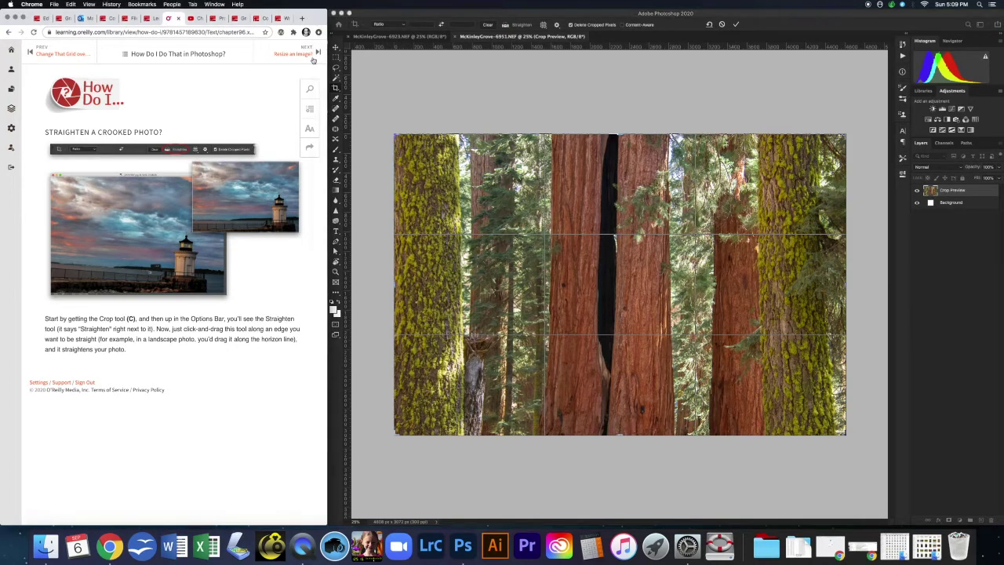
click(314, 60)
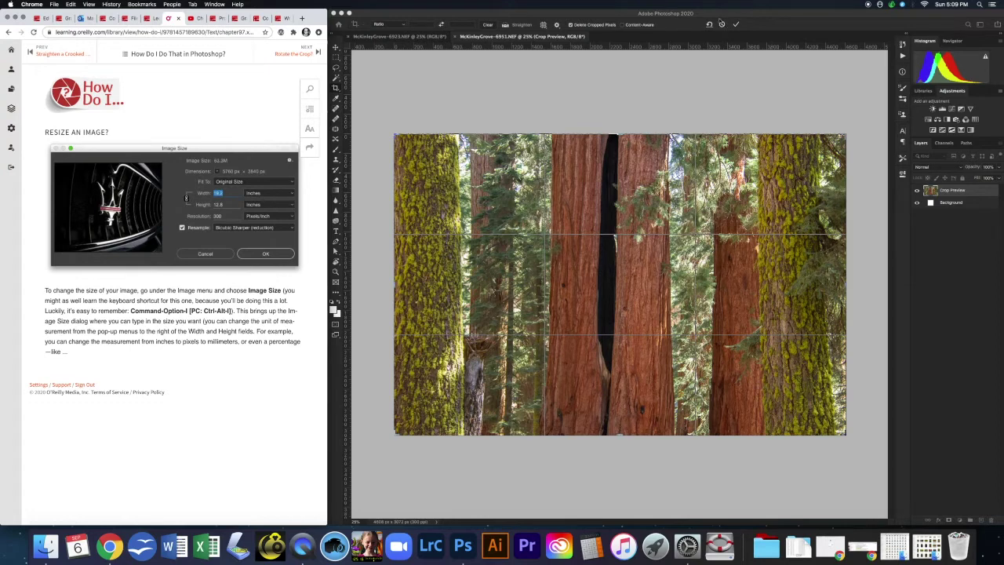
click(737, 26)
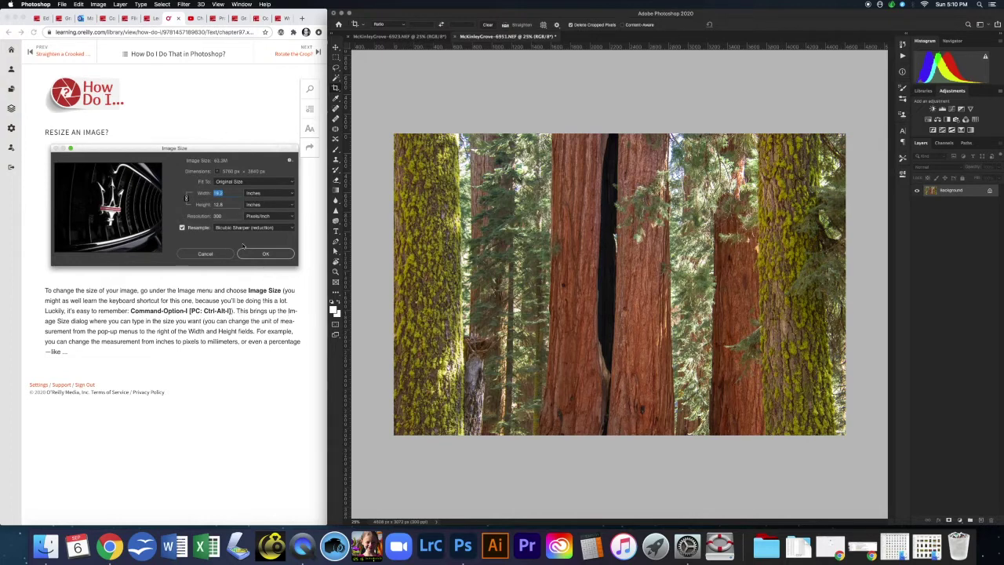
Step: Try resizing the photo in Image Size to a width of 10 inches at 100 pixels/inch, and cancel the resize
click(99, 5)
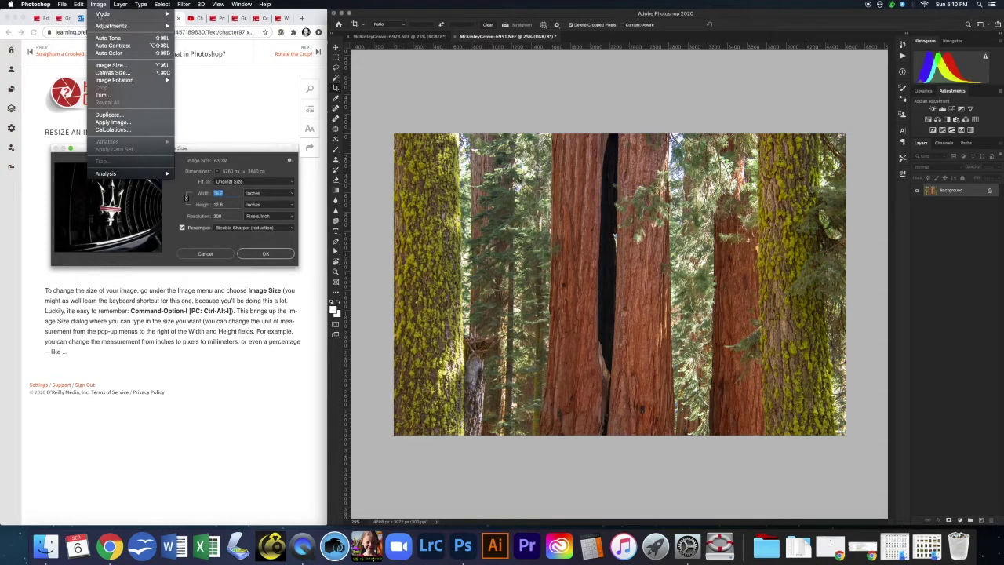
click(109, 65)
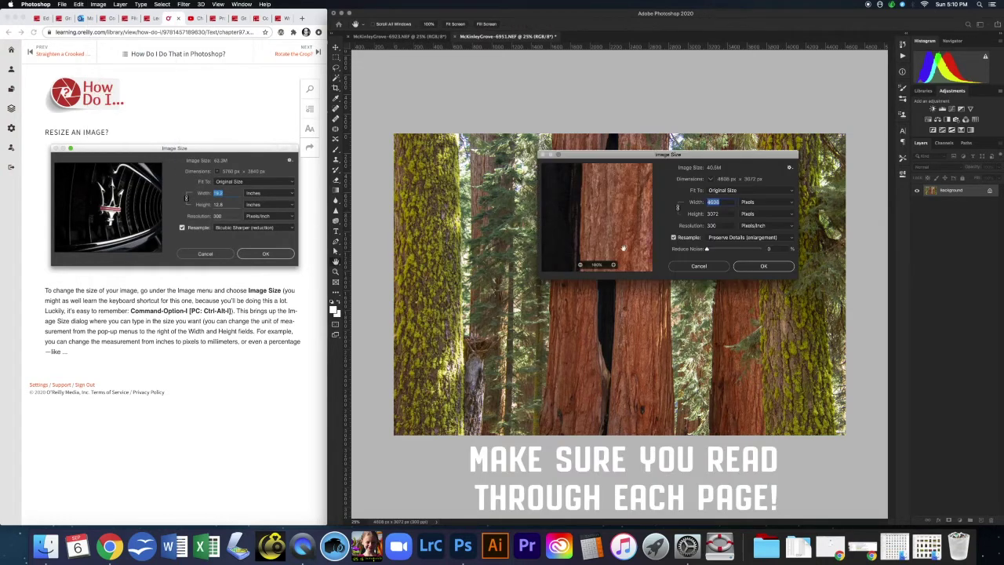
drag(697, 155, 754, 98)
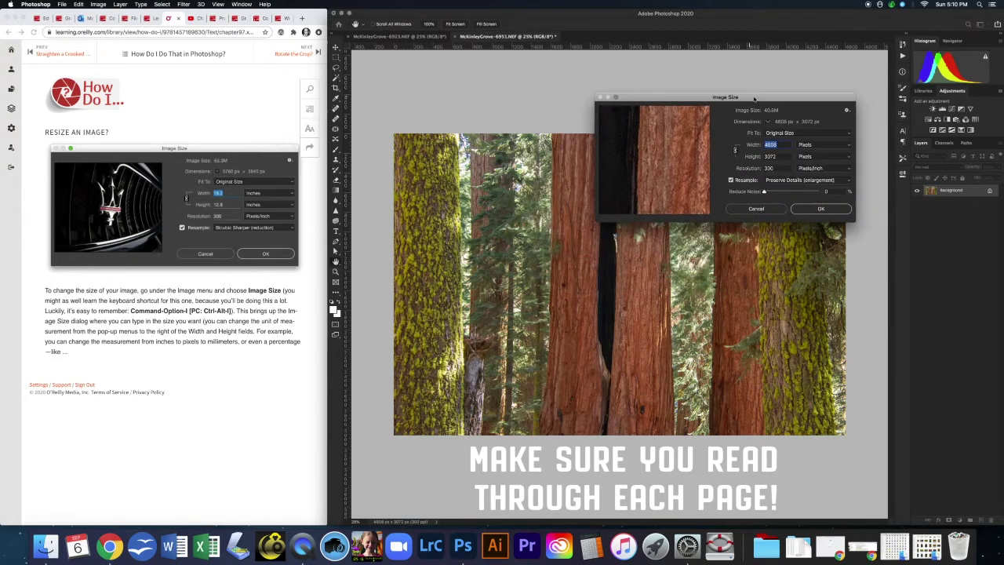
click(849, 145)
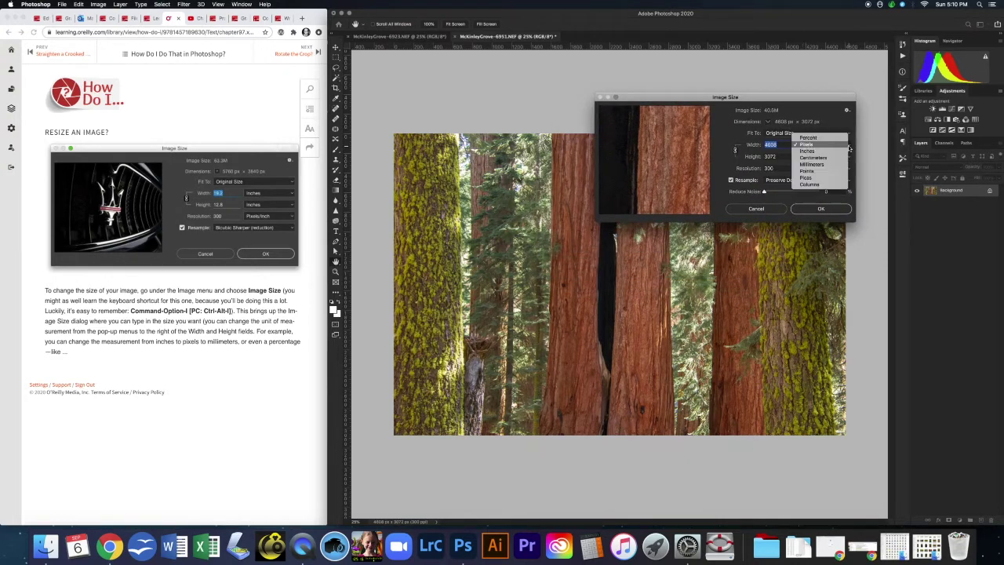
click(837, 150)
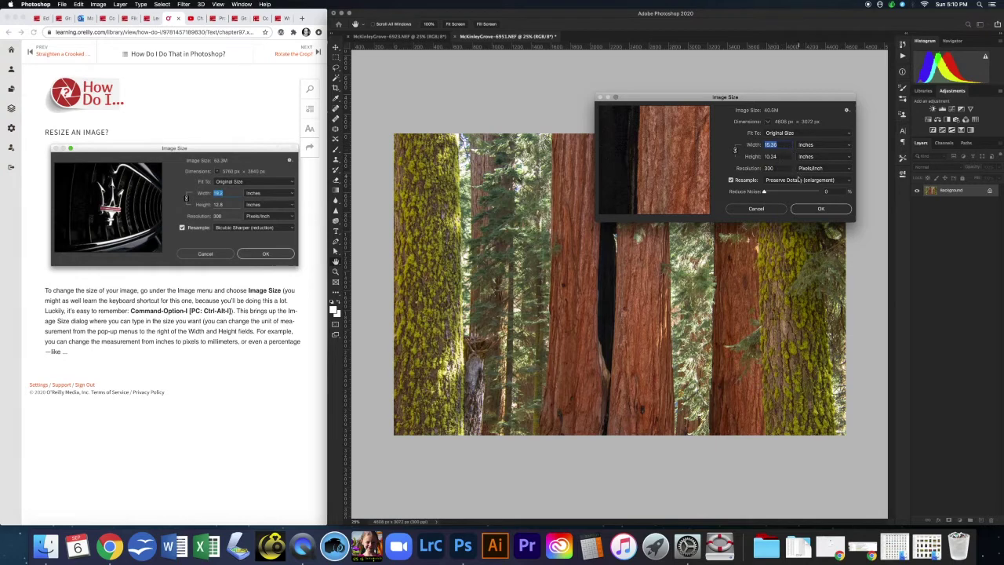
text(10)
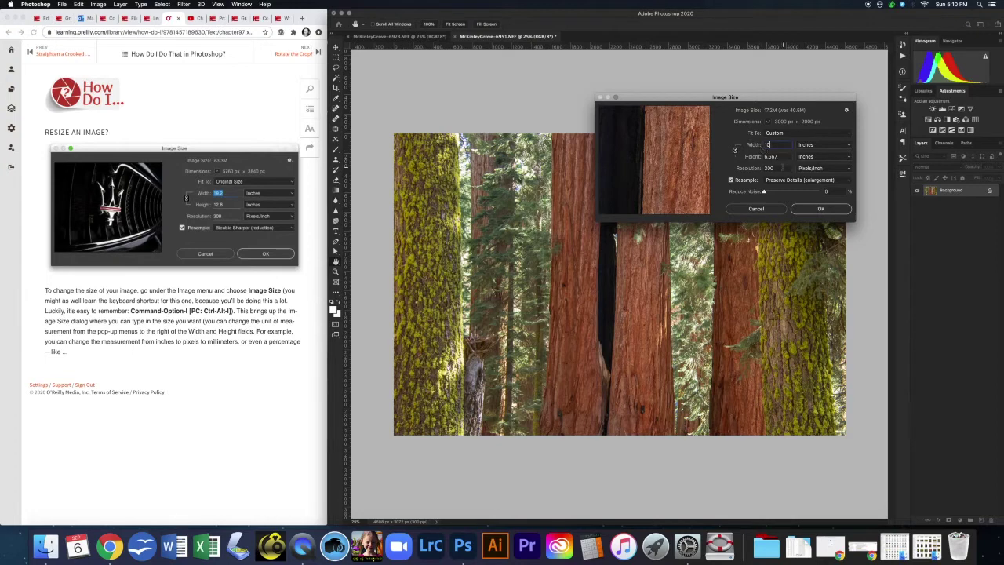
double_click(776, 169)
text(100)
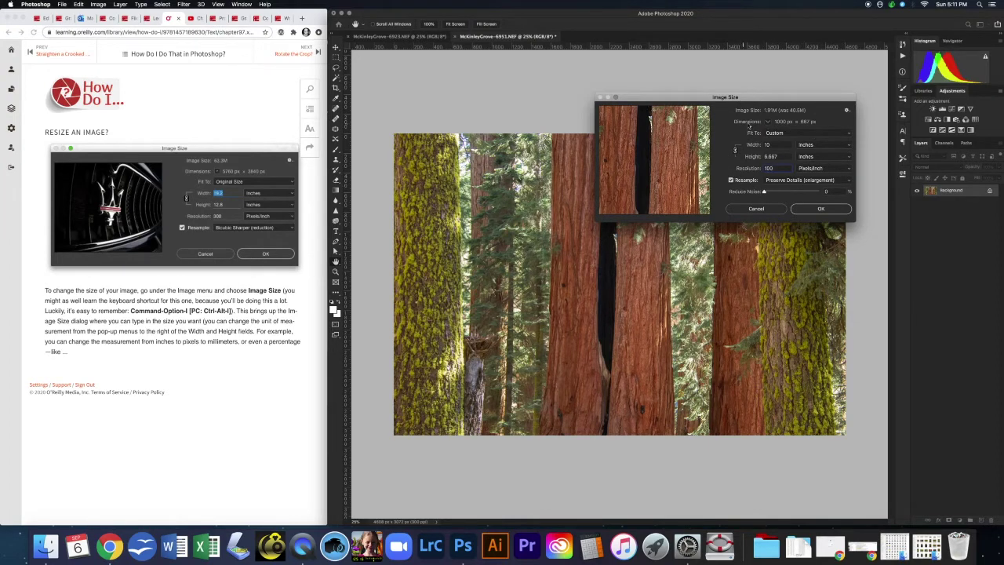
click(757, 208)
Step: Activate the Crop tool and advance the e-book to its Rotate the Crop page
key(c)
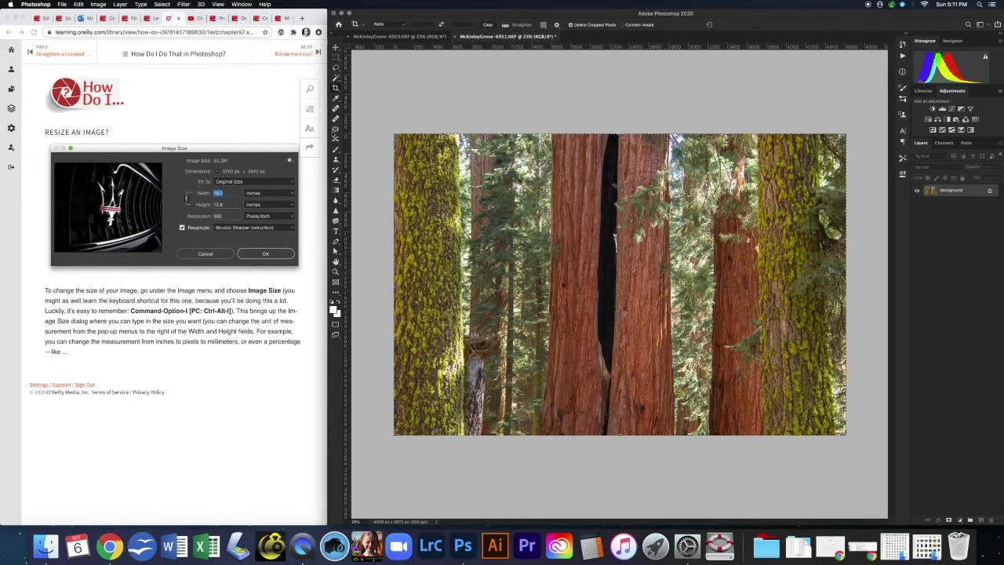
click(321, 56)
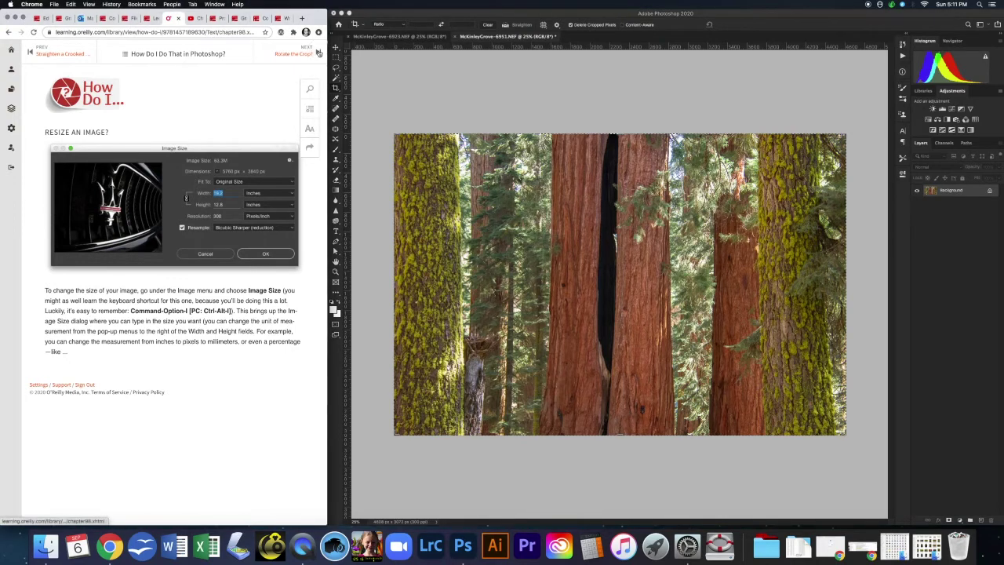
click(318, 53)
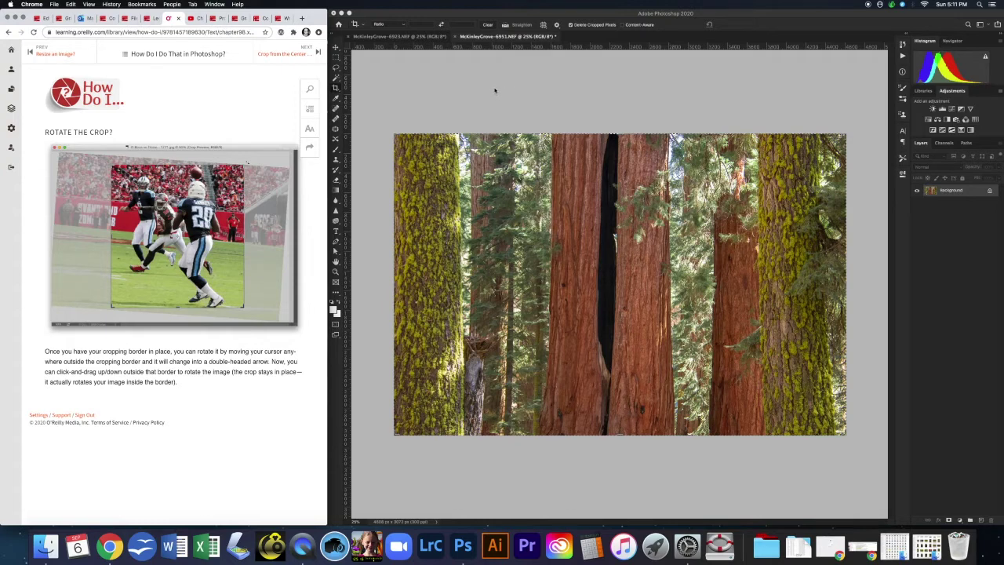
Step: Try rotating the photo clockwise inside the crop border, and discard the rotated crop
click(336, 89)
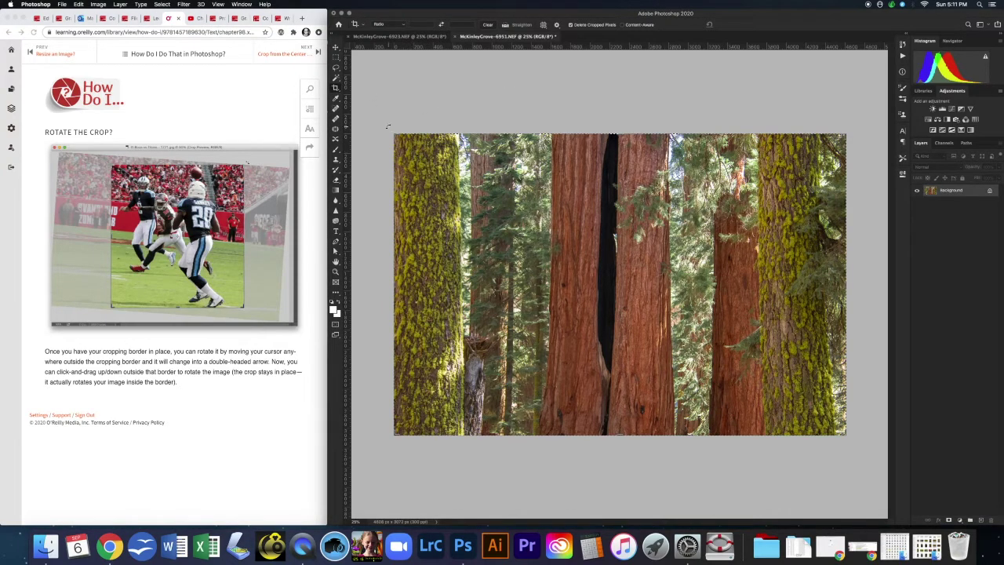
drag(387, 125, 464, 89)
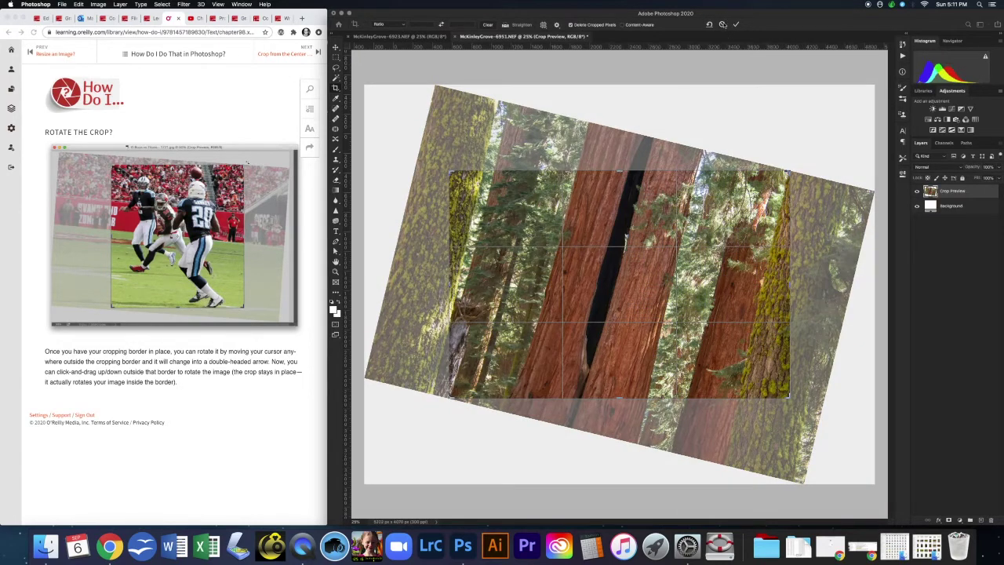
key(Return)
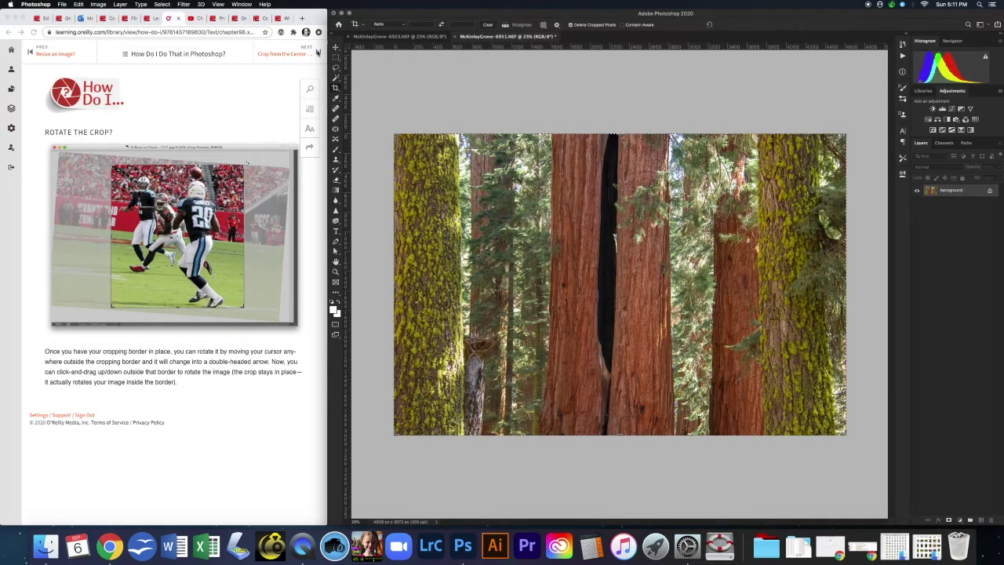
Step: Advance the e-book to Crop from the Center Inward, try shrinking the crop symmetrically toward the photo's center, and discard it
click(318, 52)
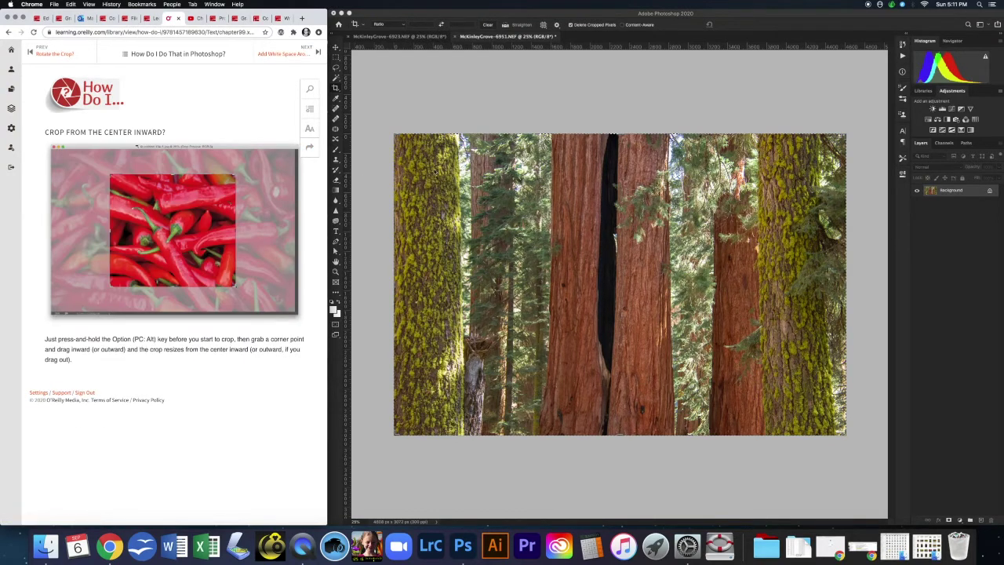
alt+click(394, 136)
drag(395, 136, 427, 155)
click(117, 544)
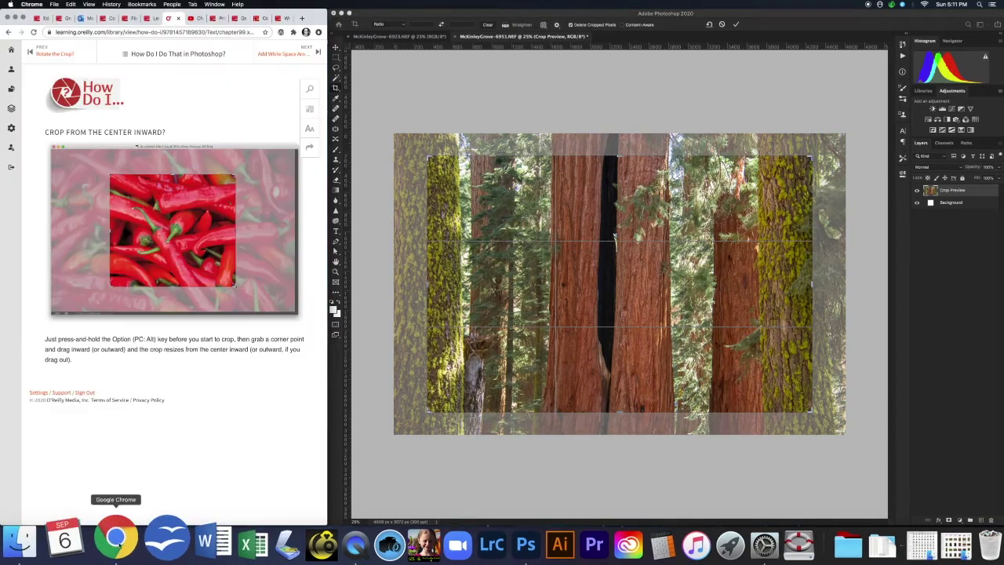
click(736, 25)
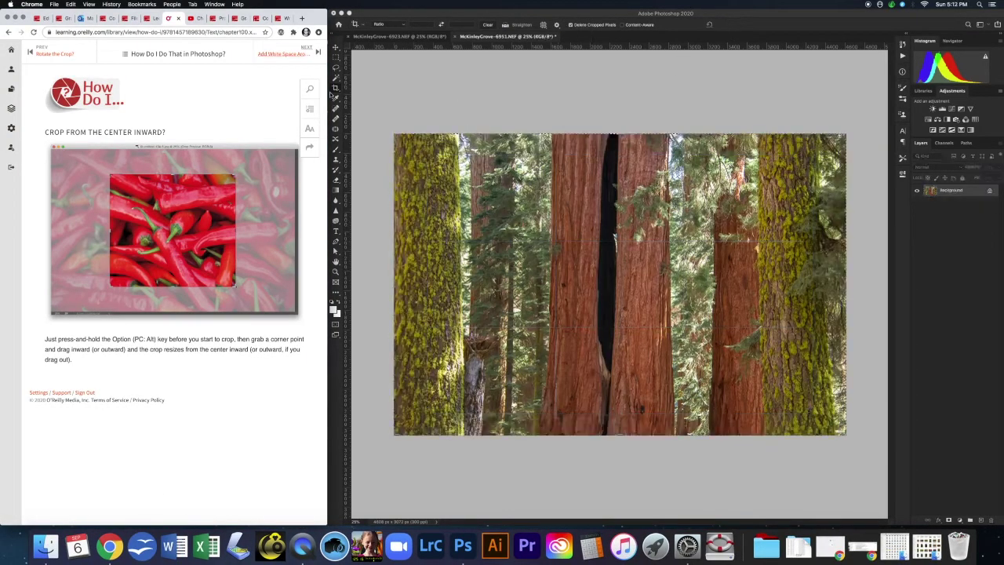
Step: Advance the e-book to Add White Space Around My Image and enlarge the centred canvas to 16.36 by 11.24 inches
click(318, 52)
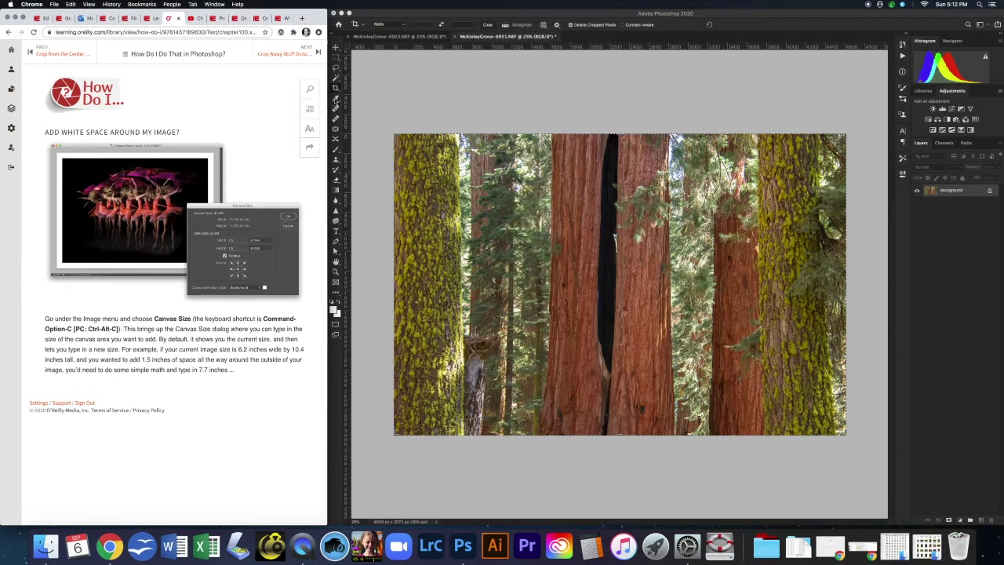
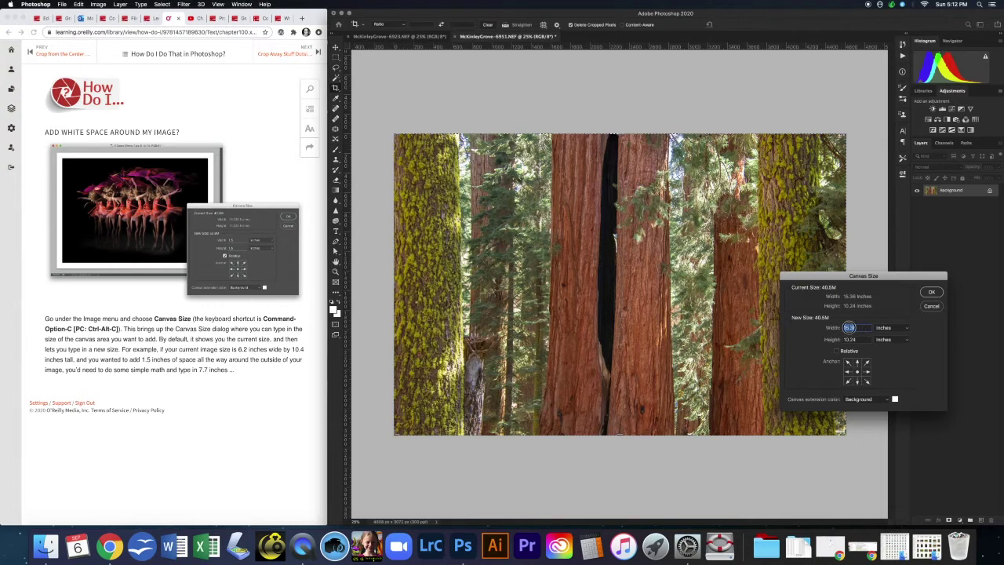
key(BackSpace)
text(6)
double_click(846, 339)
text(1.24)
text(1)
key(Return)
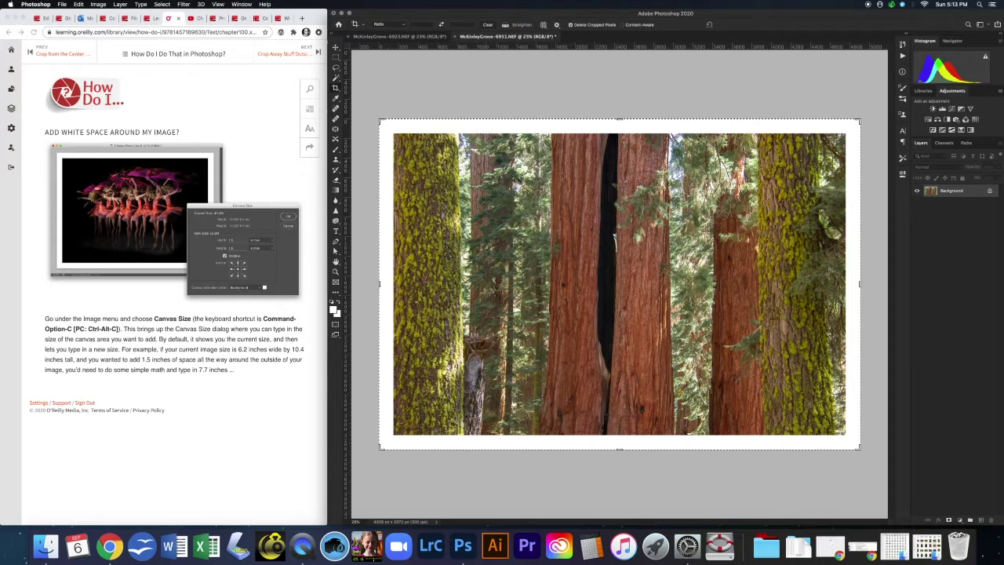
Step: Try widening the canvas to 21.36 inches with the middle-left anchor so white space extends on one side, and undo it
click(98, 4)
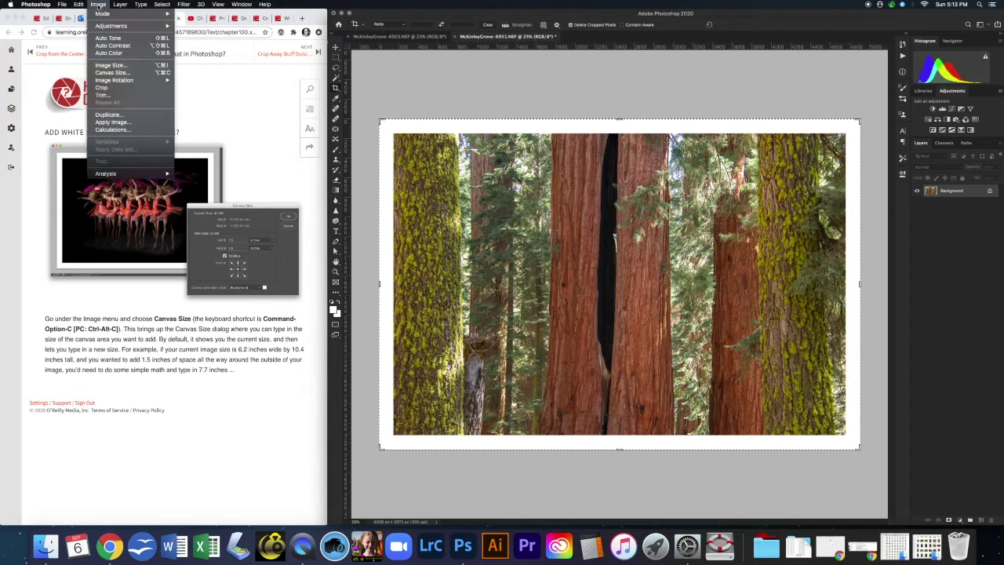
click(112, 72)
click(903, 330)
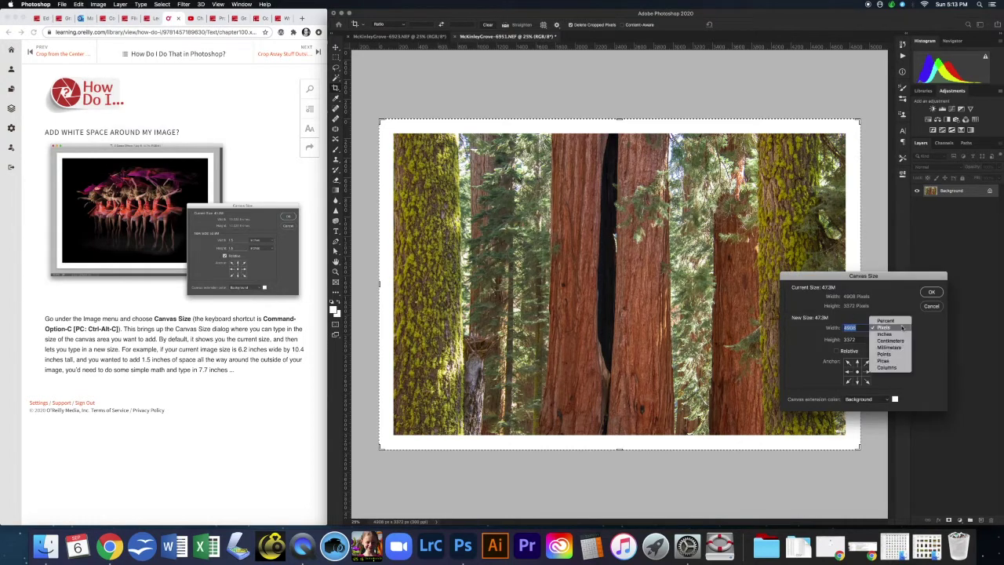
click(899, 336)
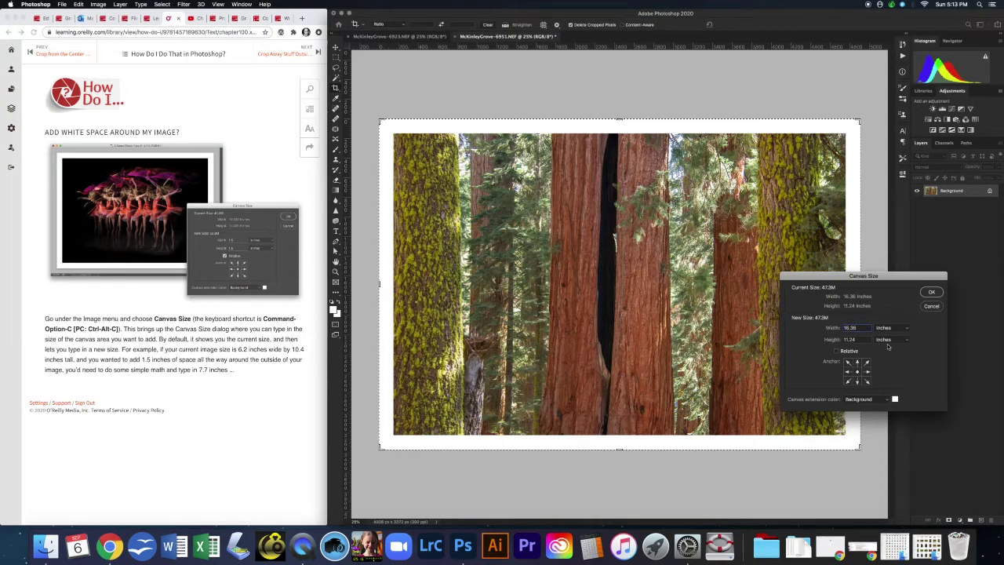
text(36)
text(21)
click(848, 374)
click(932, 291)
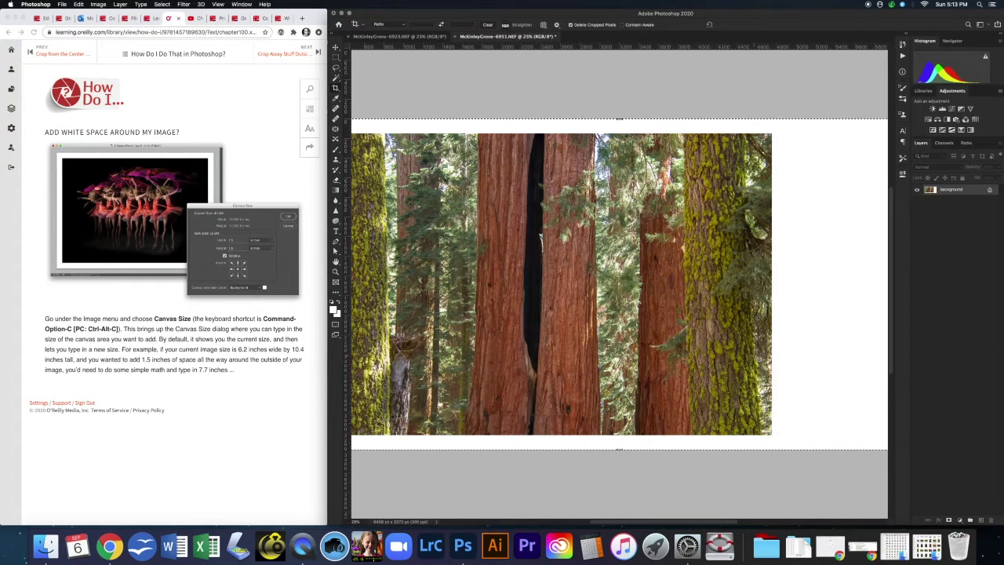
key(super+minus)
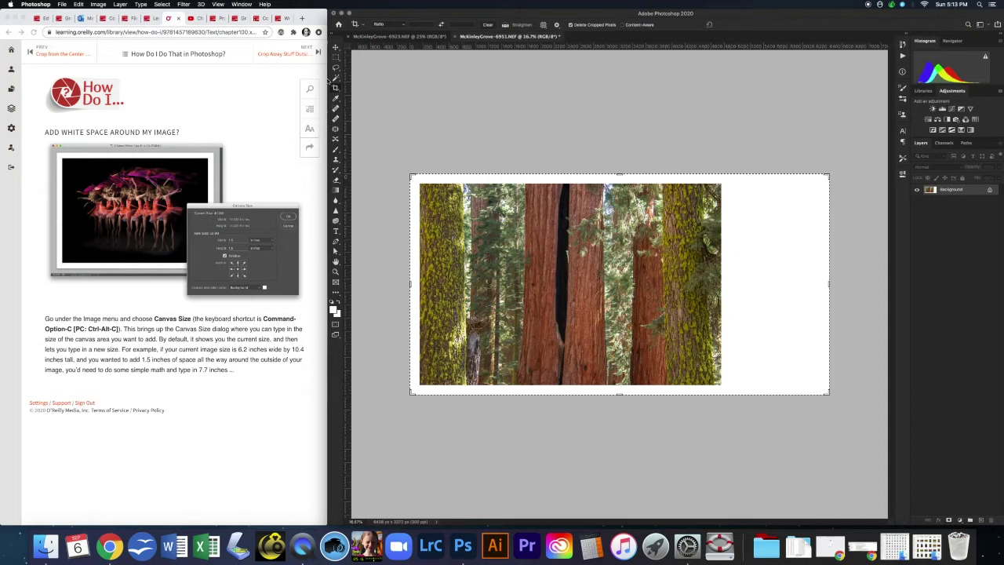
key(super+z)
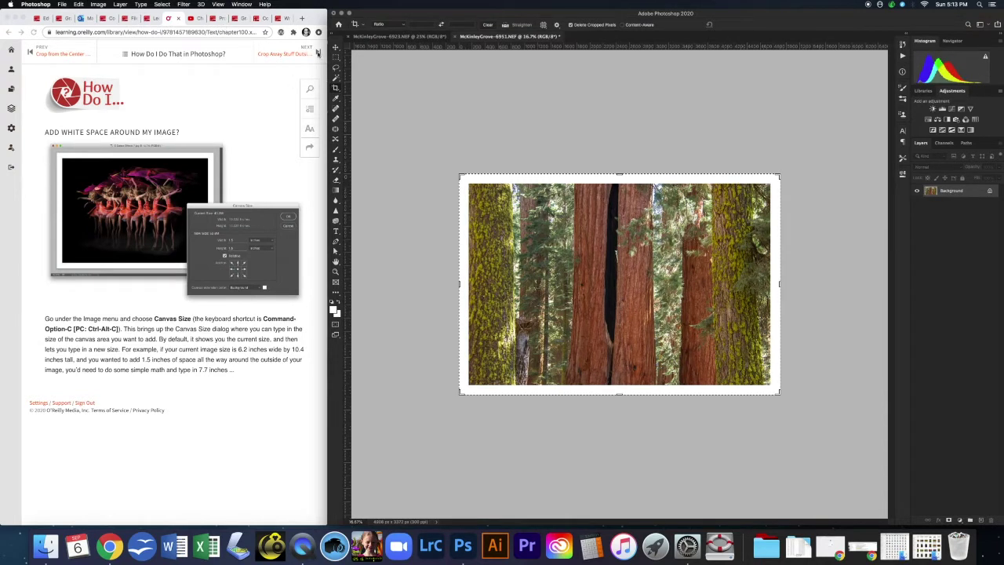
Step: Advance the e-book through Crop Away Stuff Outside the Edges to the page Change the Shading Outside My Border
click(317, 52)
click(317, 52)
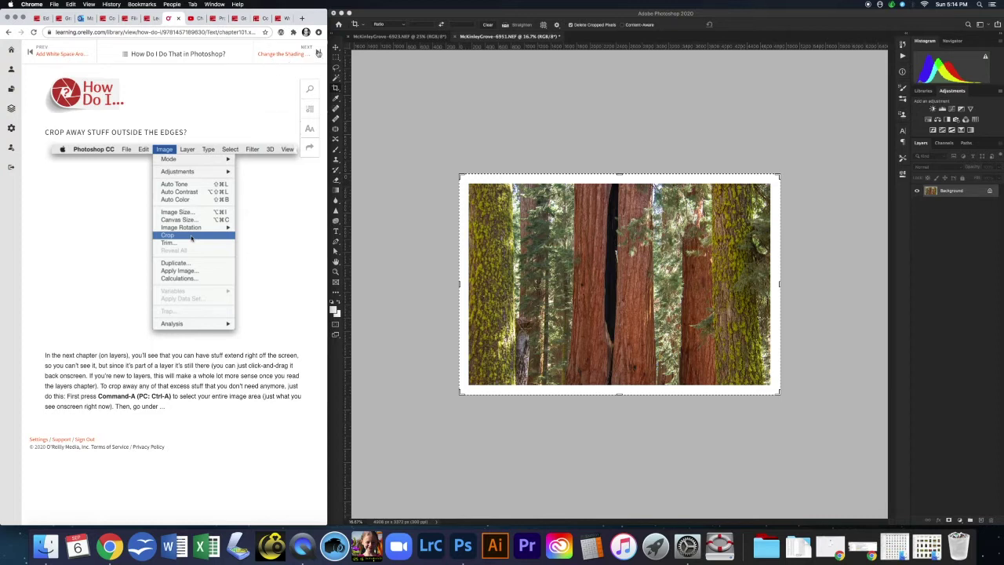
click(290, 53)
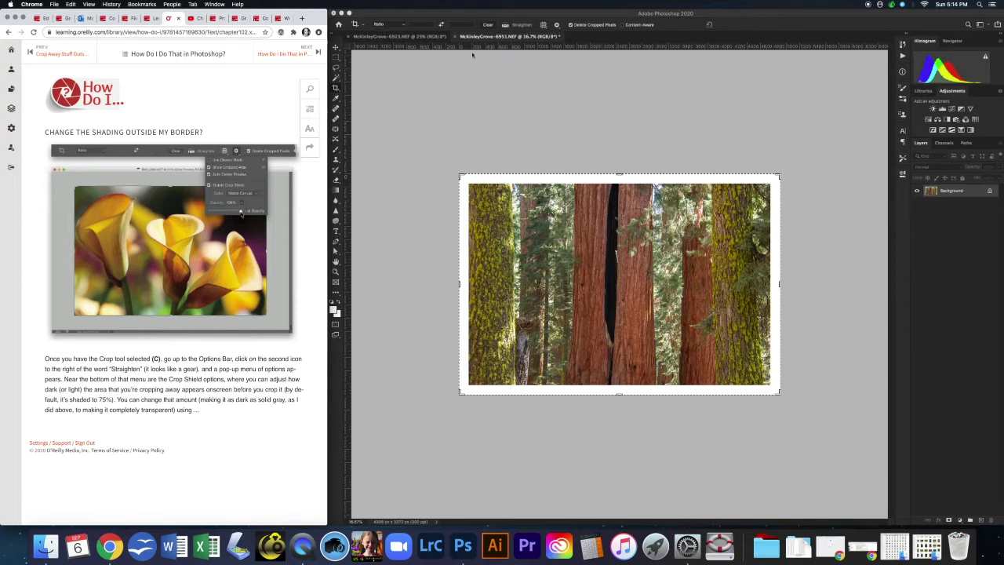
Step: Try a different crop shield opacity and pull the crop's upper-left corner inward to preview the shading outside the border
click(556, 25)
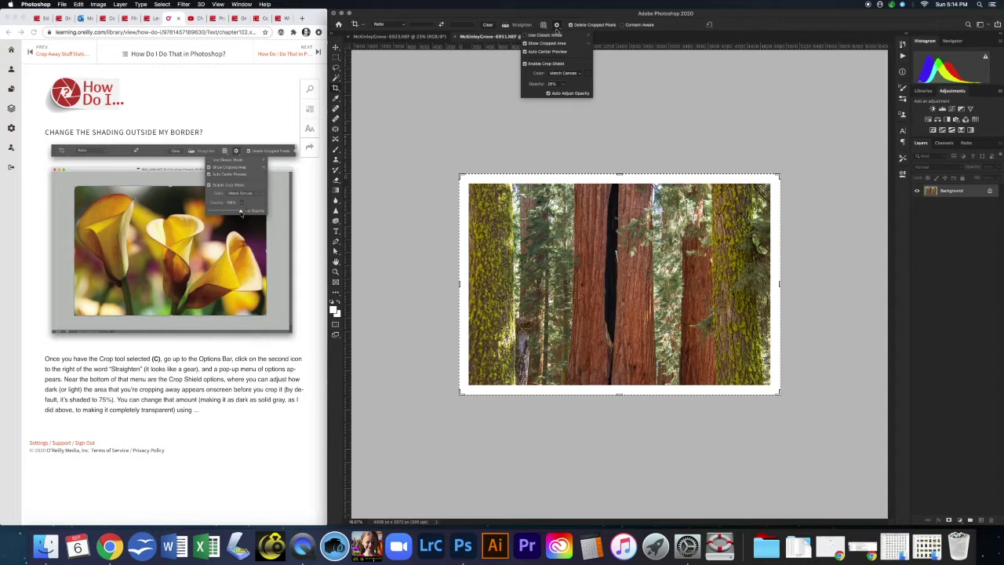
click(563, 84)
mouse_move(560, 94)
mouse_down()
mouse_move(580, 95)
mouse_move(567, 95)
mouse_up()
click(461, 176)
drag(461, 176, 495, 196)
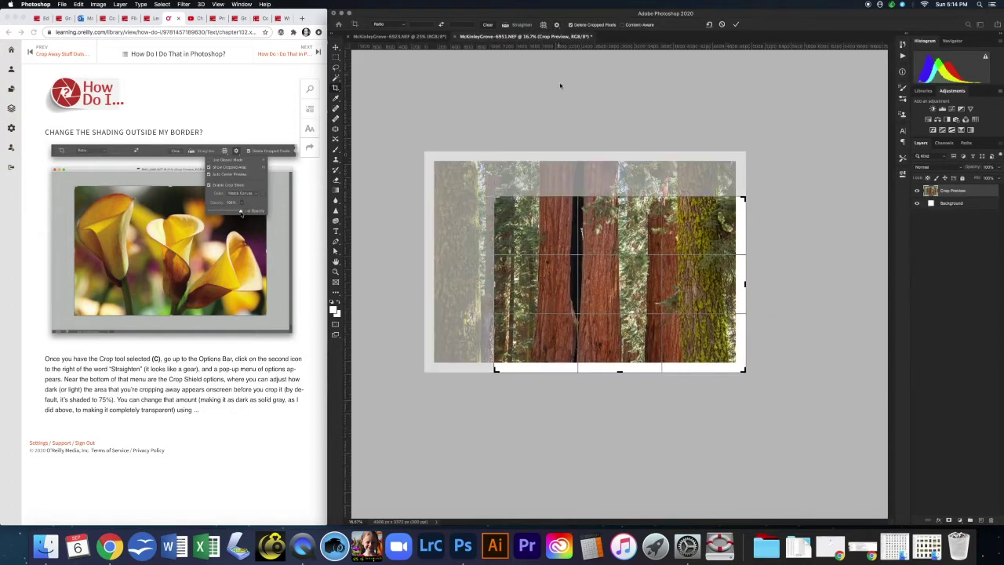
Step: Raise the crop shield opacity to near full and lower it to about 5%, applying and undoing the trial crop
click(557, 25)
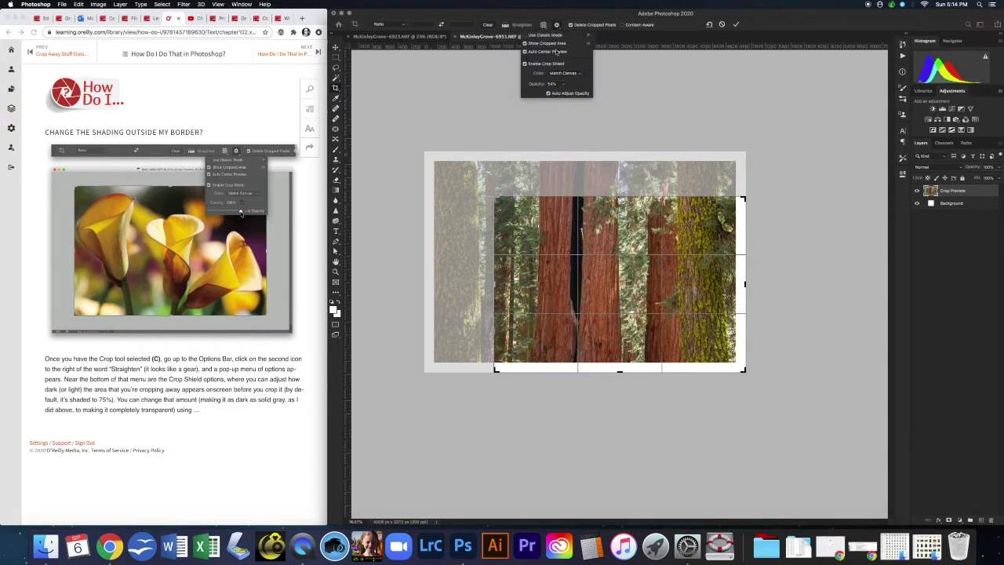
click(563, 84)
drag(563, 92, 578, 97)
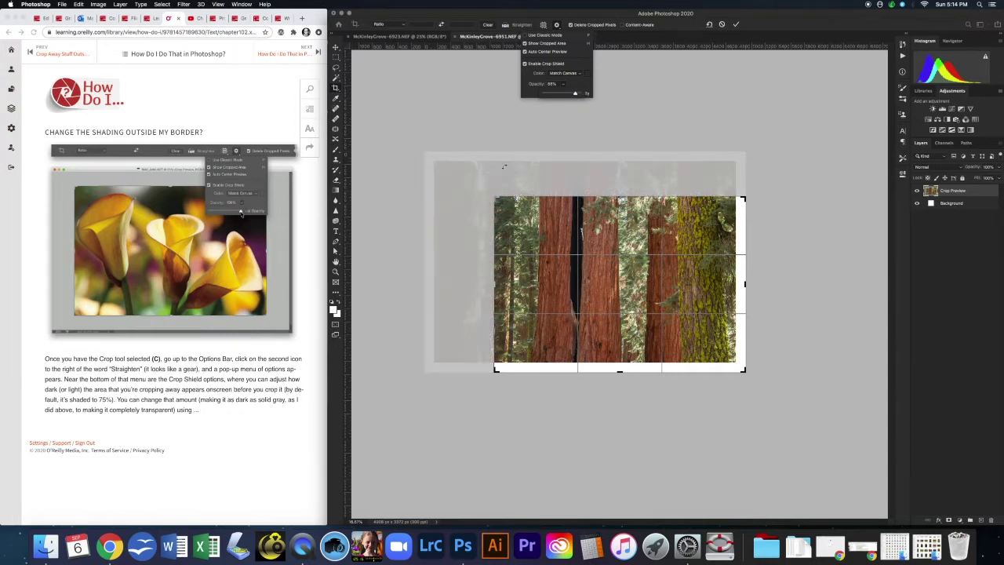
drag(576, 92, 551, 98)
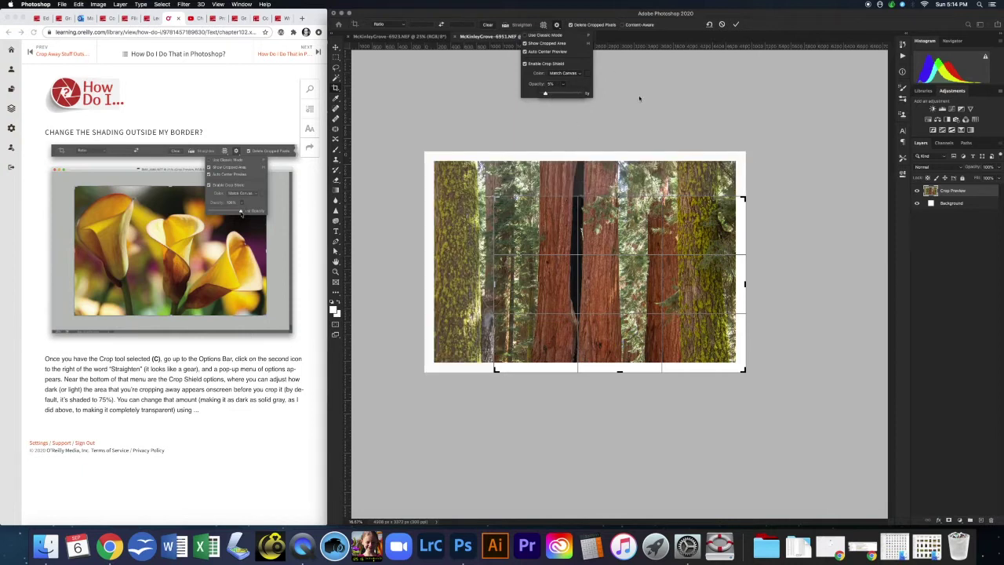
key(Return)
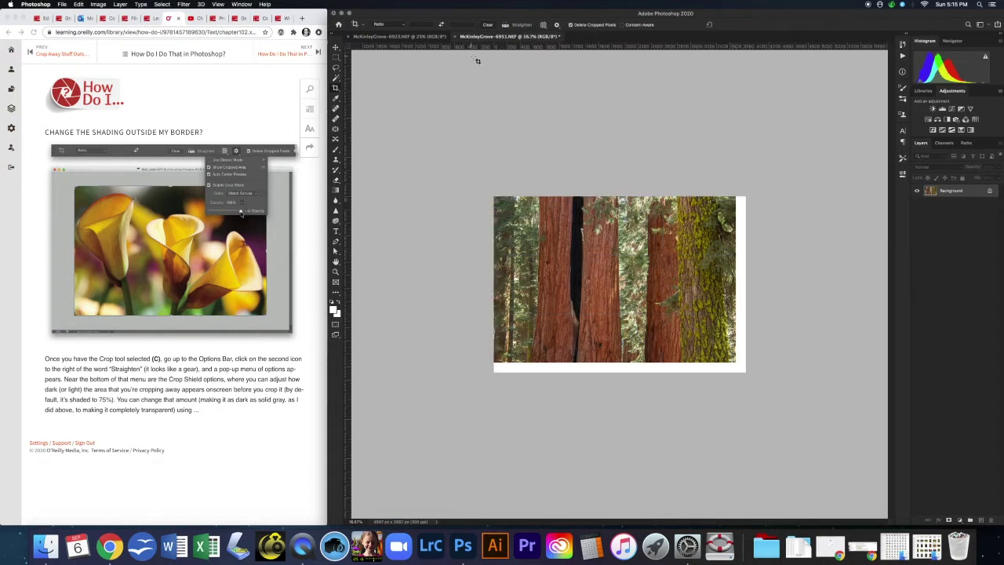
key(super+z)
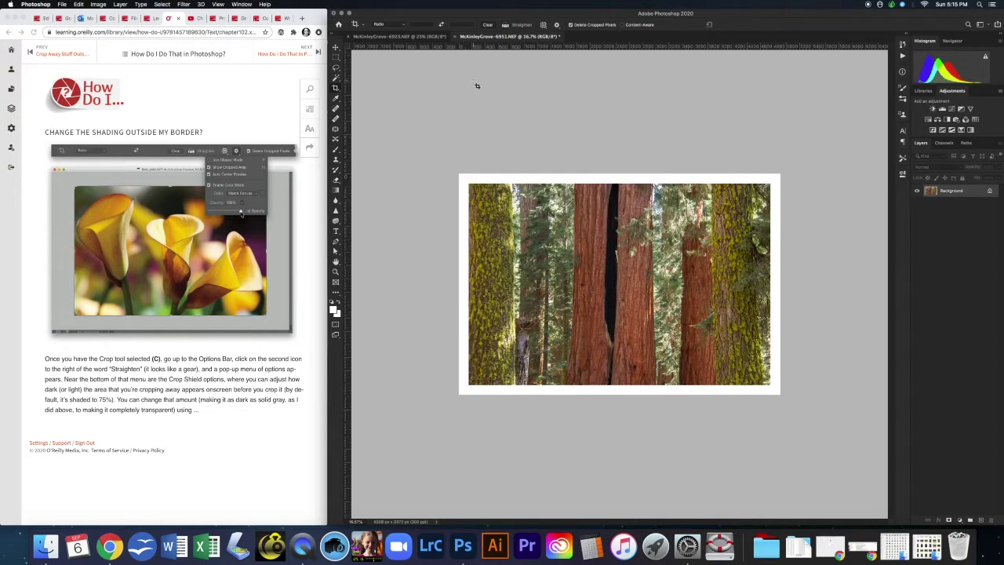
Step: Advance the e-book to the full-page portrait image that precedes Chapter 6
click(260, 91)
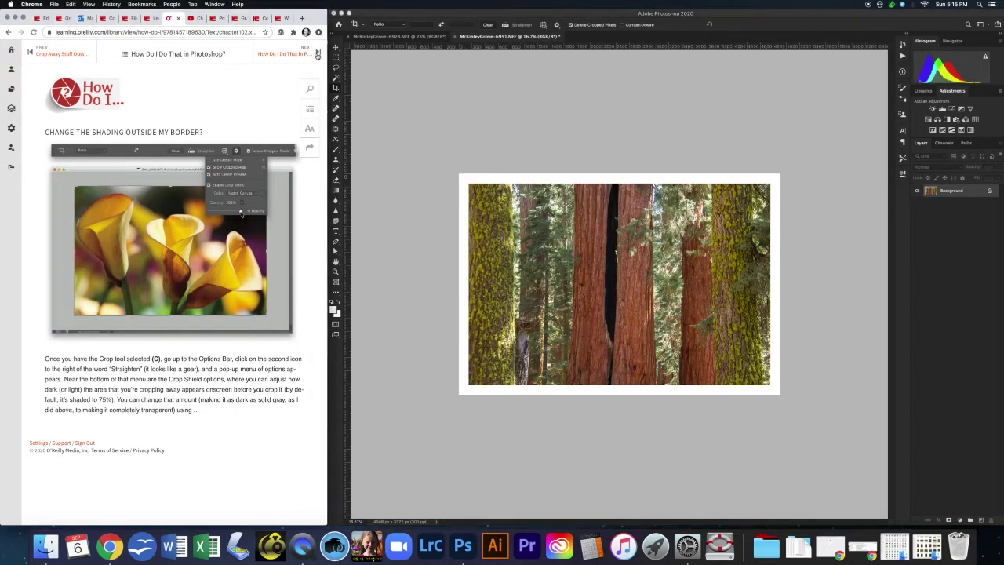
click(318, 53)
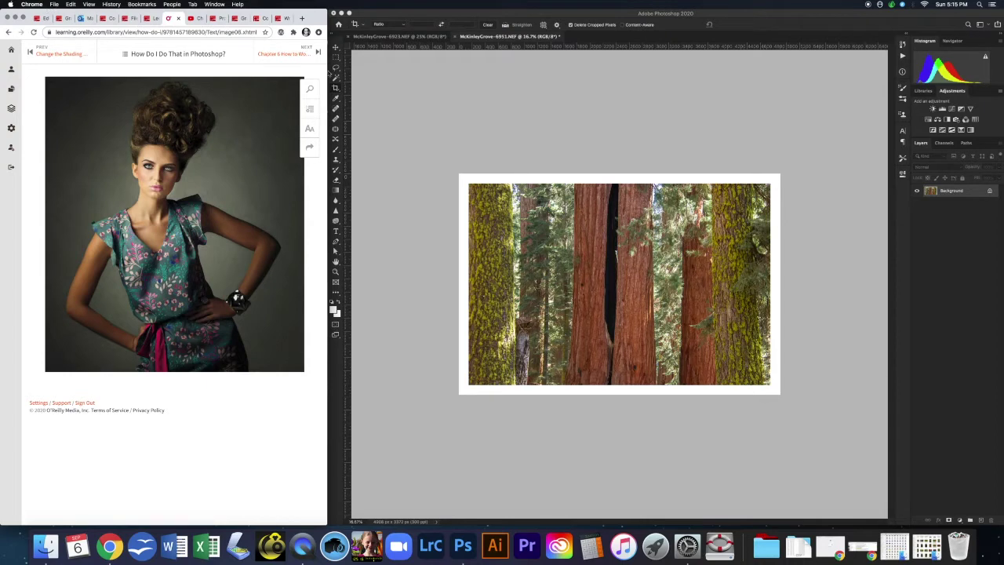
Step: Start saving the redwood image in Photoshop format, naming the file with the author's last name followed by _Ch5
click(399, 105)
click(62, 4)
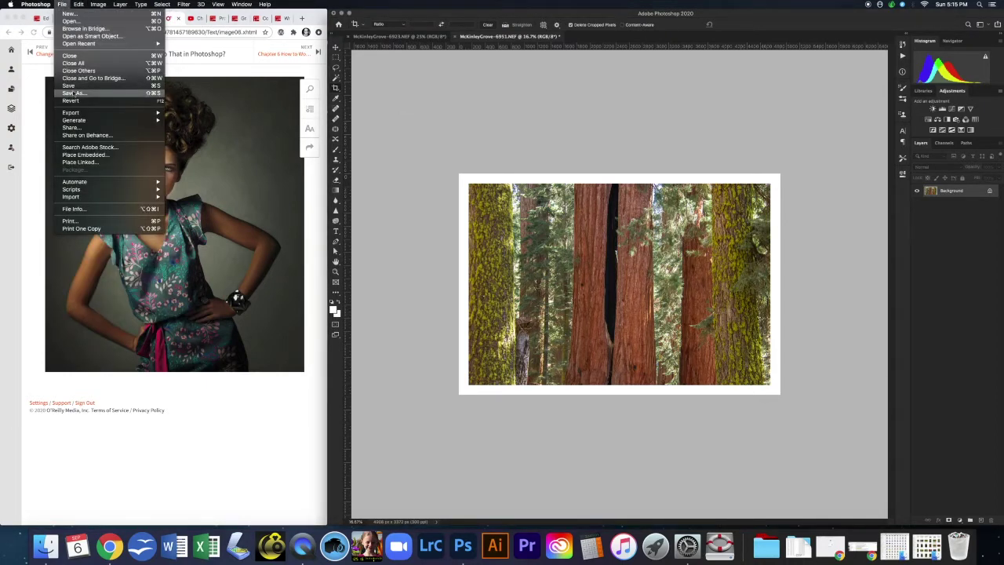
click(75, 93)
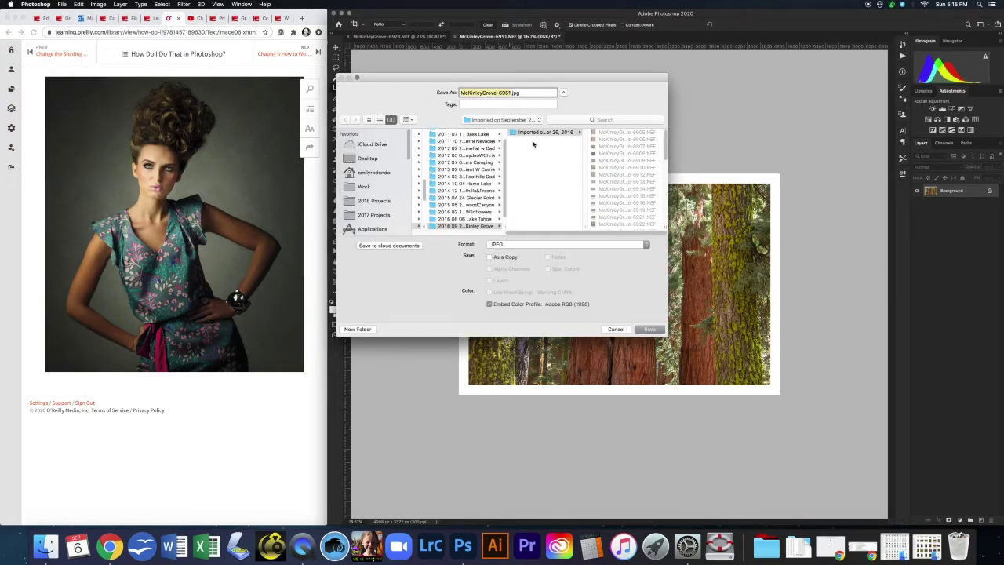
click(518, 244)
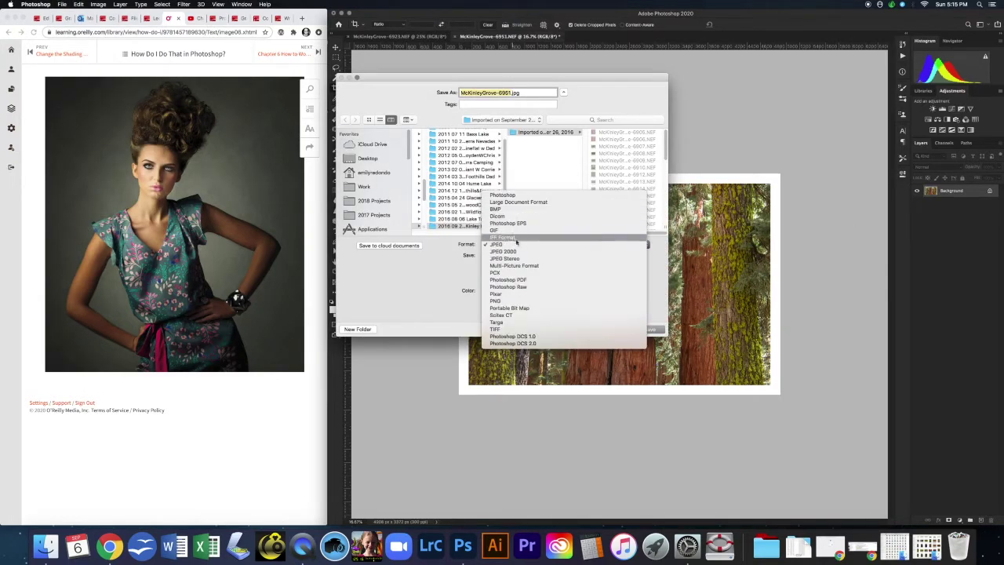
click(527, 197)
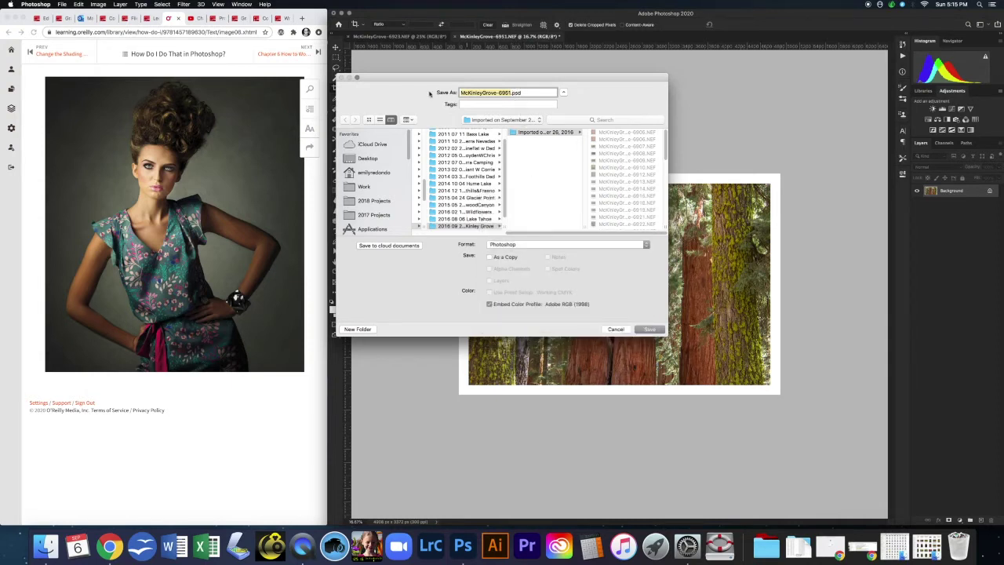
click(460, 93)
drag(515, 93, 462, 92)
text(Redondo_Ch6)
Step: Save the PSD in the Desktop's FCC Work > Photo 12 > Class Materials > Textbook Videos > Ch5&6 folder
drag(529, 231, 439, 234)
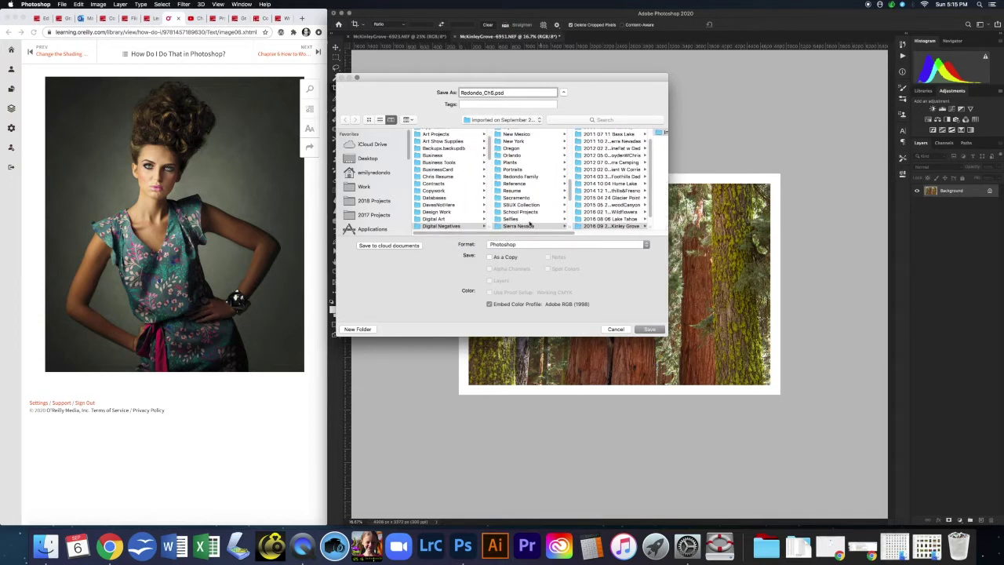
drag(502, 230, 601, 237)
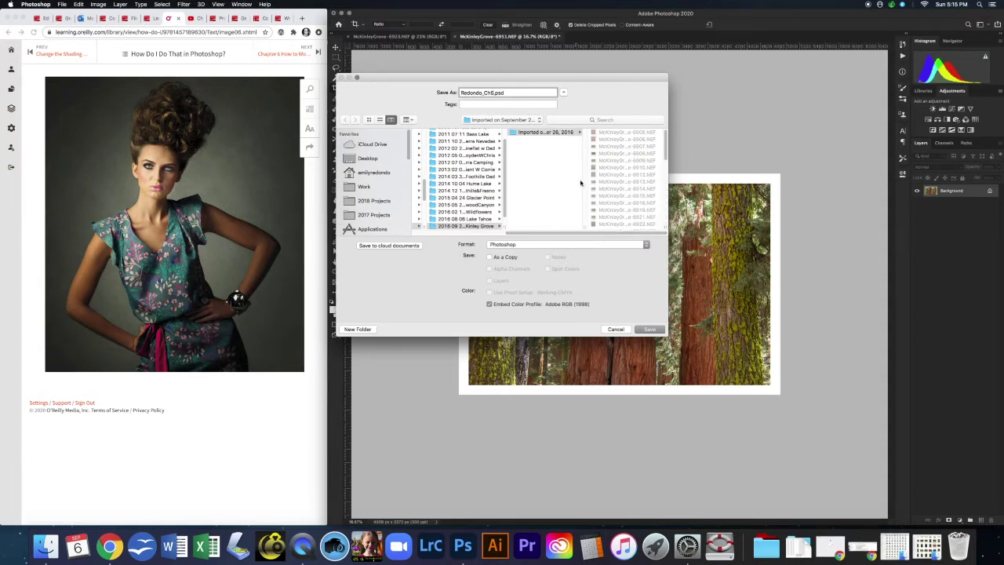
drag(556, 232, 463, 232)
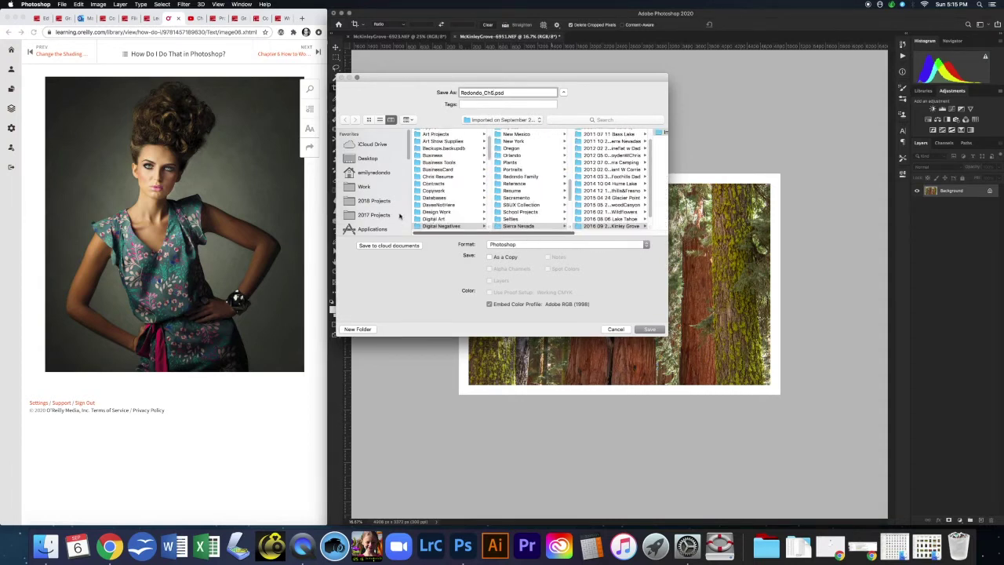
mouse_move(408, 141)
mouse_down()
mouse_move(406, 234)
mouse_move(407, 140)
mouse_up()
click(369, 153)
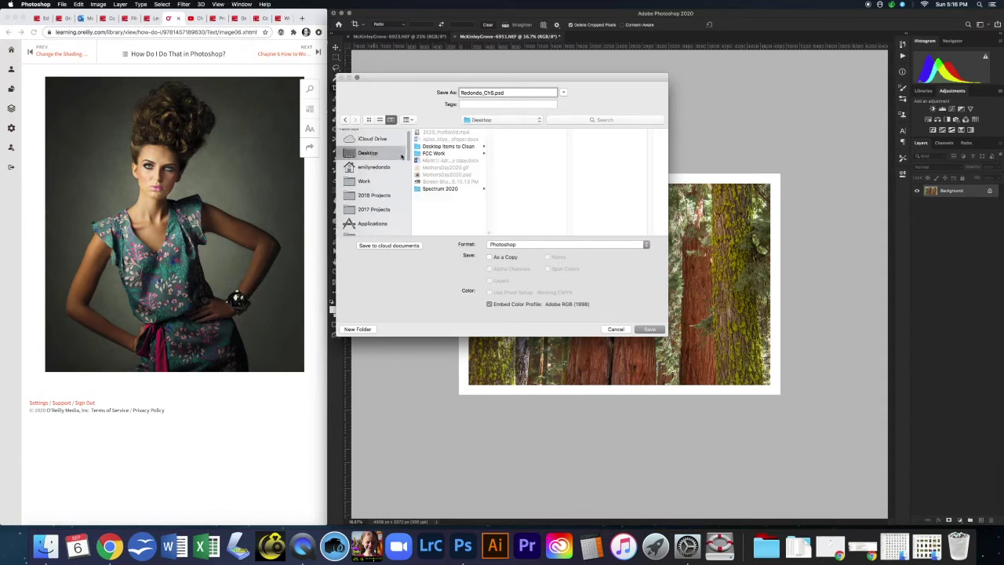
click(430, 153)
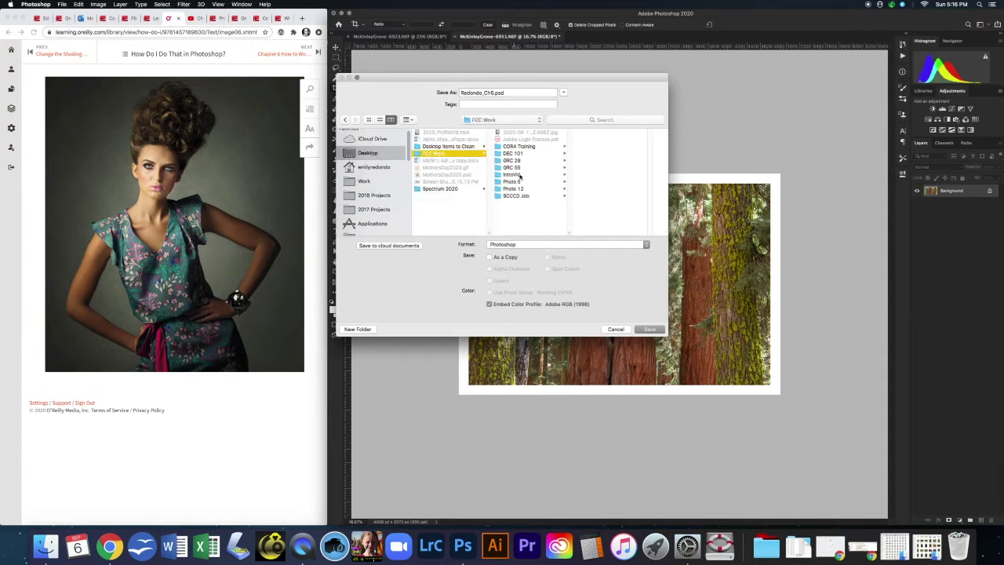
click(513, 188)
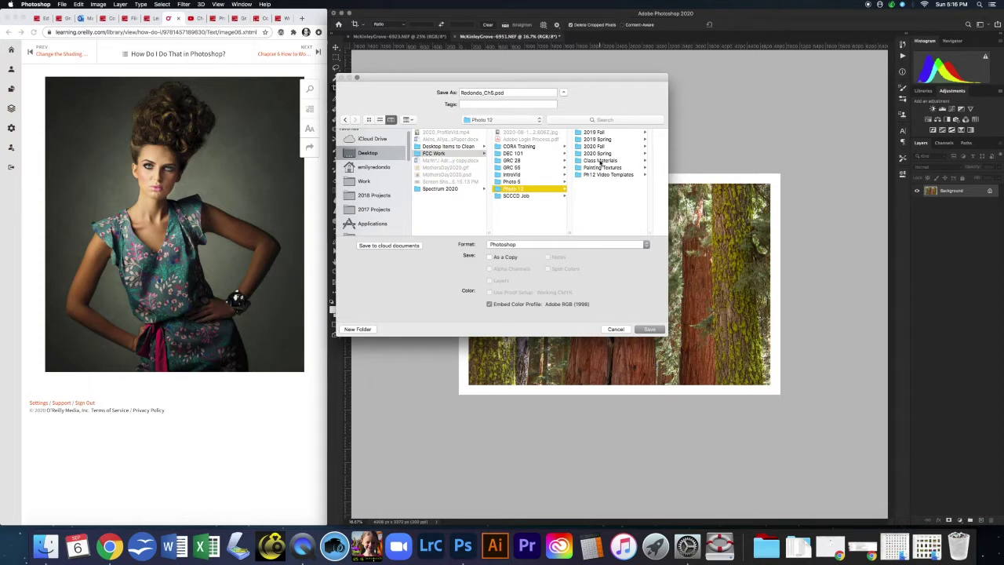
click(601, 161)
drag(666, 172, 671, 200)
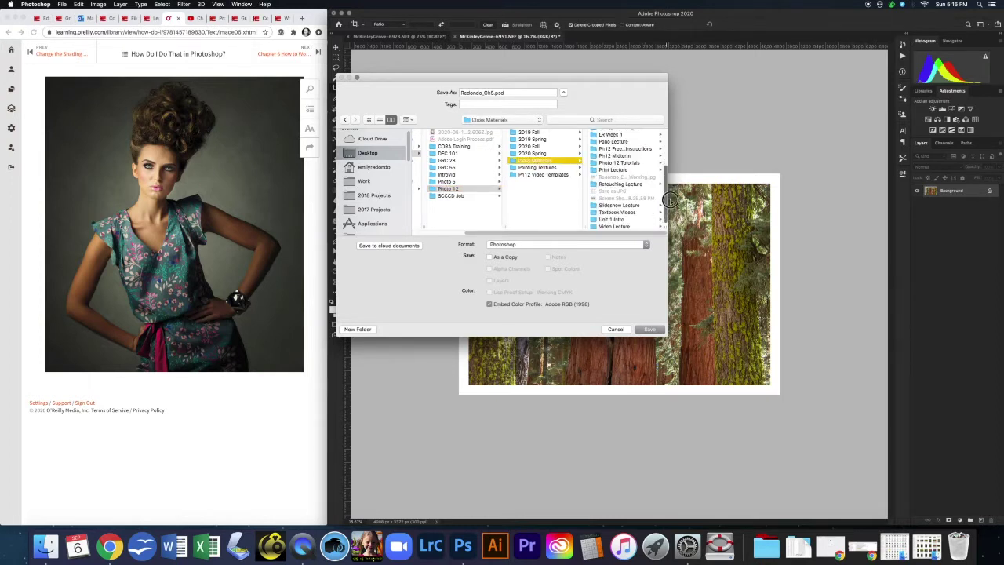
click(628, 213)
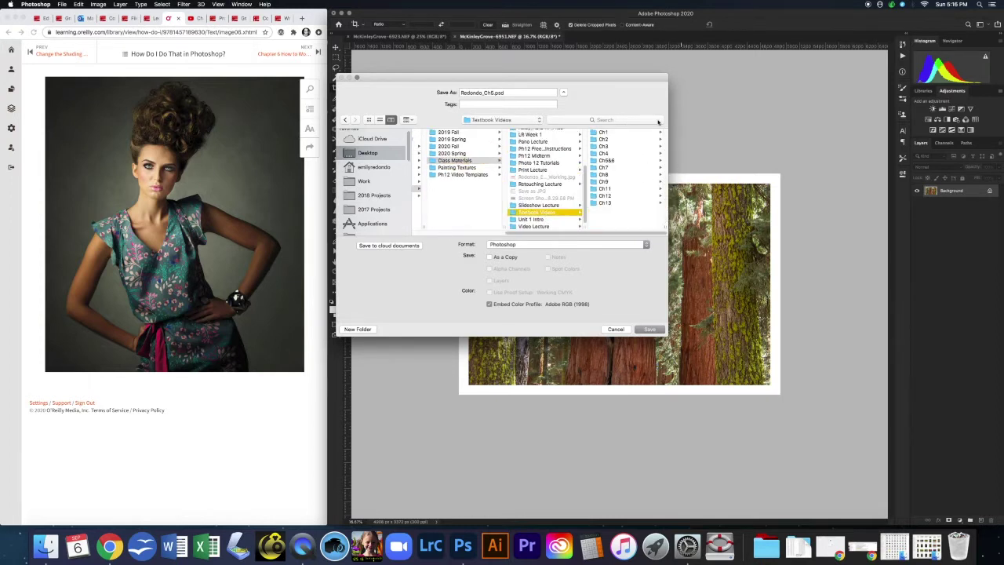
click(608, 160)
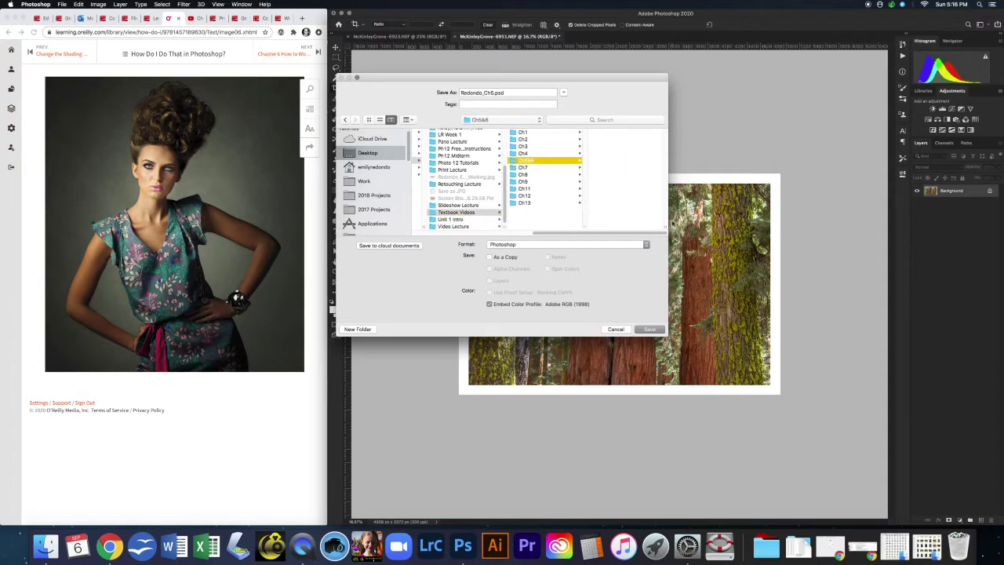
click(651, 329)
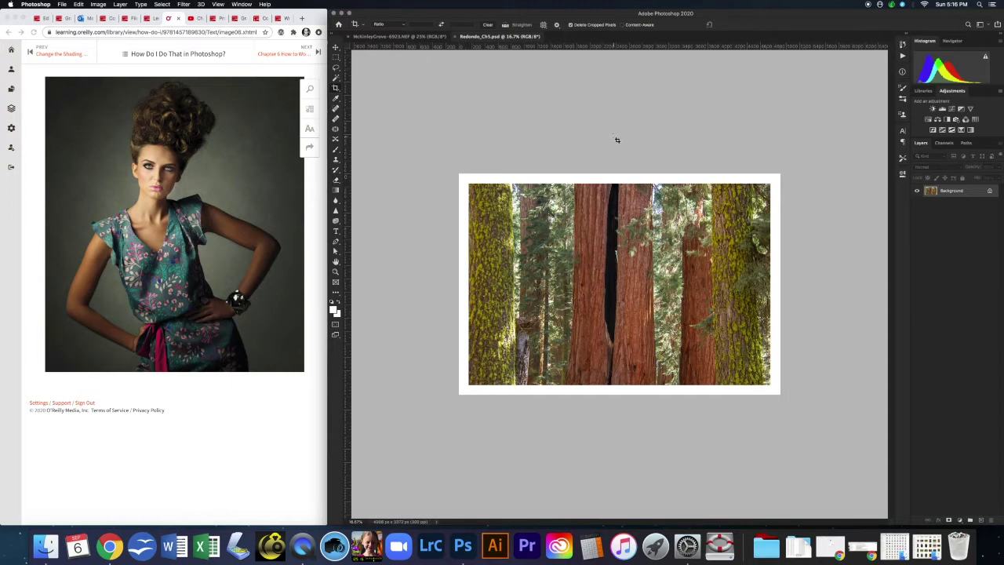
Step: Try saving the image again as a JPEG under the same name in the Ch5&6 folder
click(62, 4)
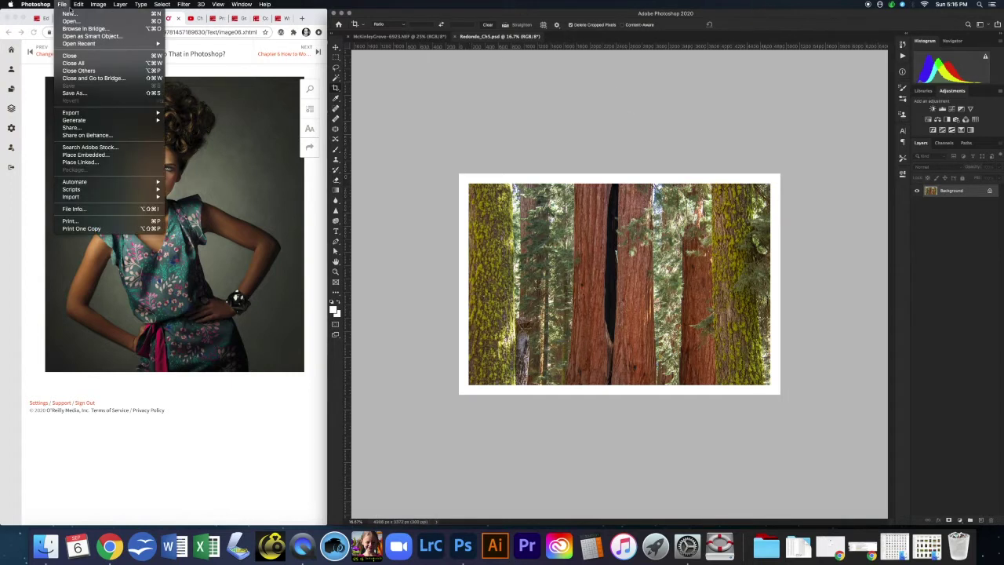
click(82, 93)
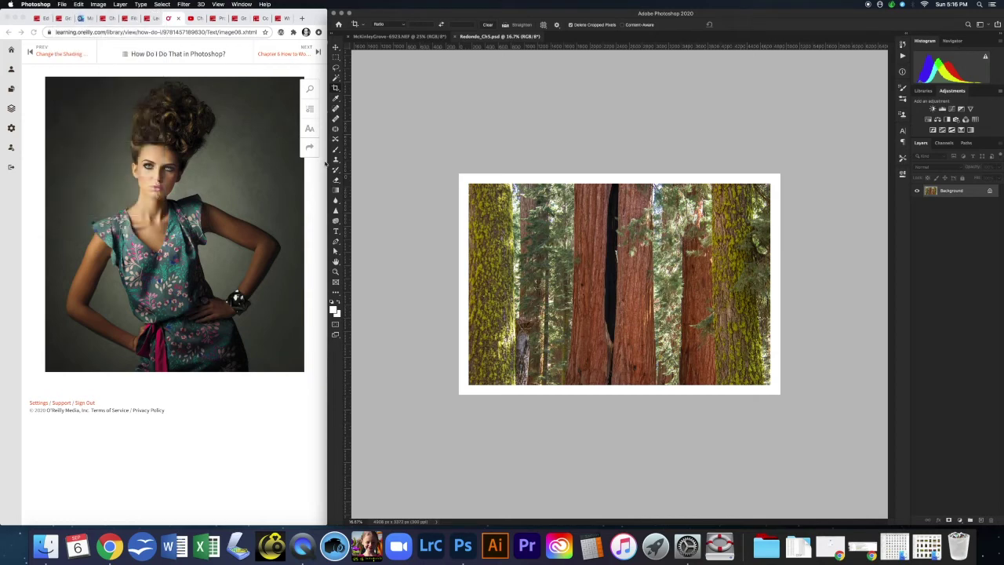
click(524, 245)
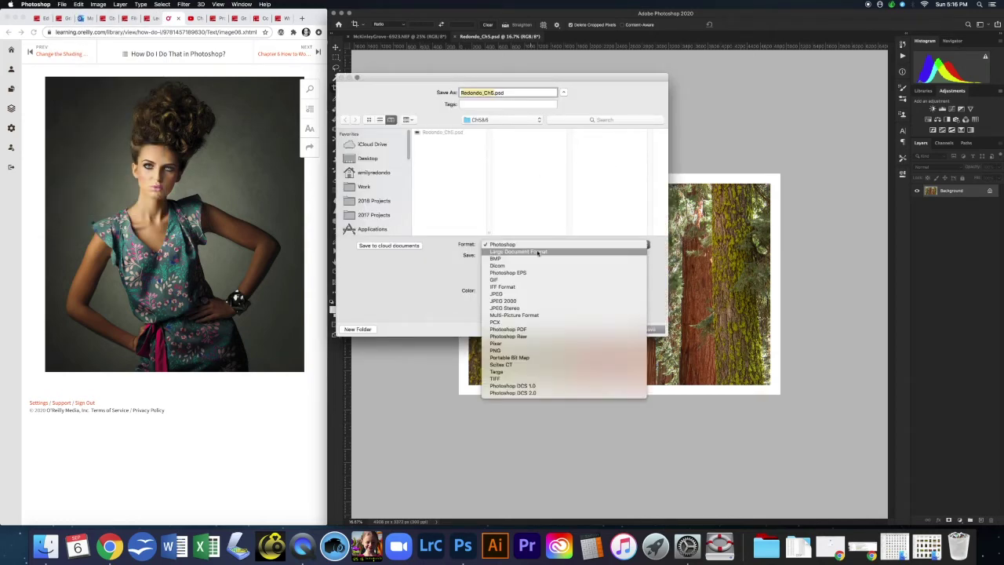
click(524, 294)
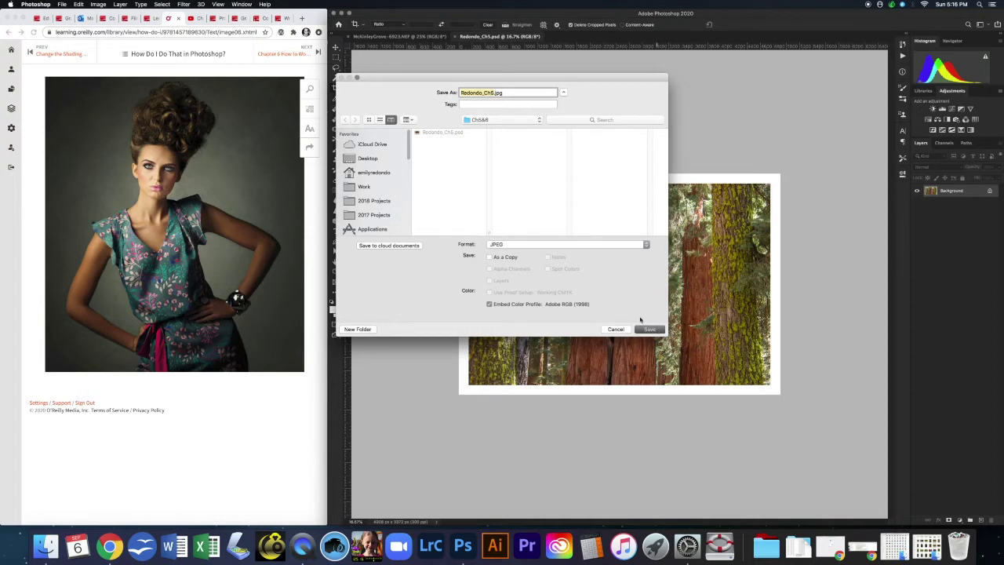
click(650, 329)
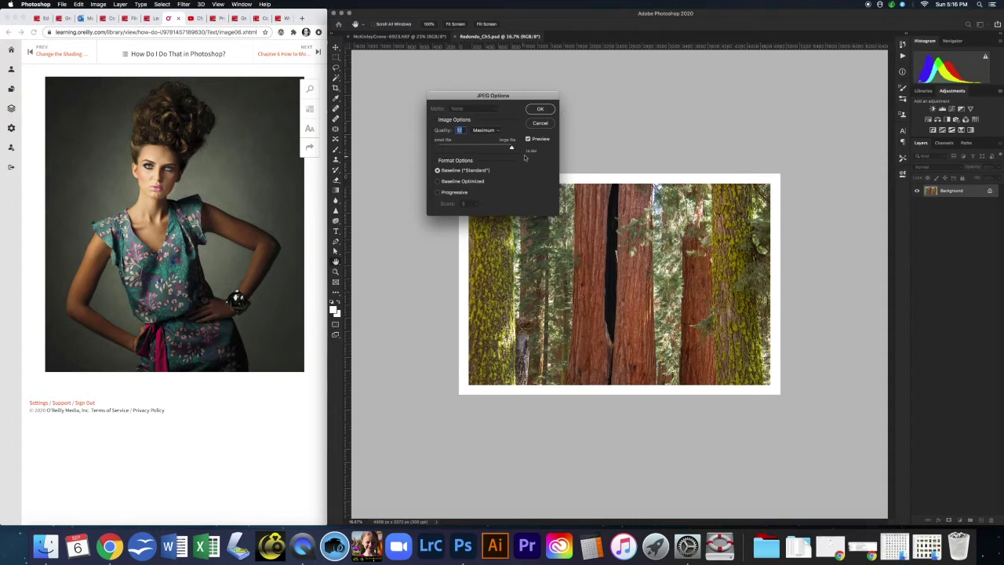
Step: Try lowering the JPEG quality toward a smaller file, and cancel the JPEG export options
drag(512, 147, 459, 148)
drag(459, 147, 454, 148)
click(454, 147)
drag(454, 148, 447, 148)
click(541, 123)
Step: In the redwood image's Image Size settings, switch the units to inches, with a 10-inch width and a resolution of 100 pixels/inch
key(c)
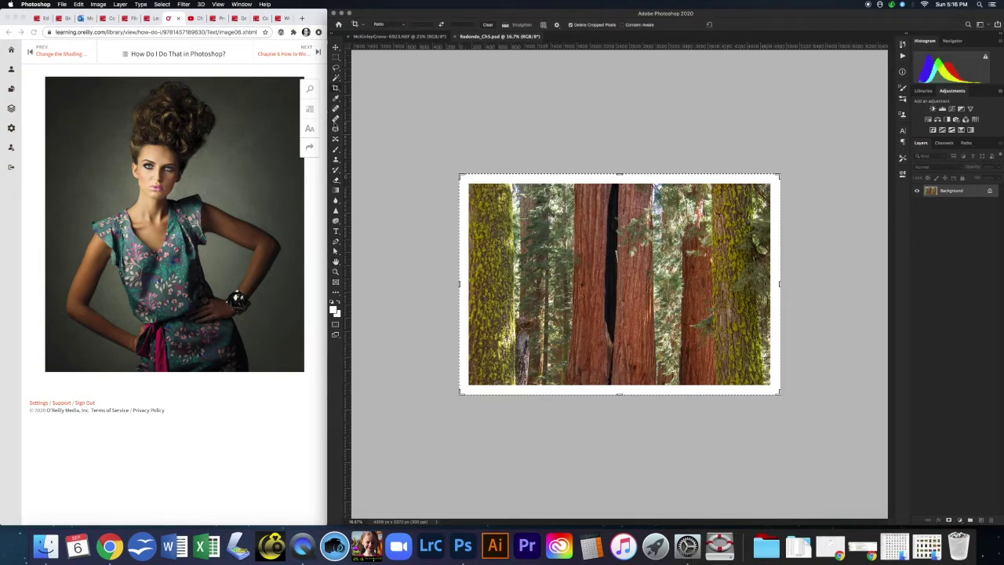
click(98, 5)
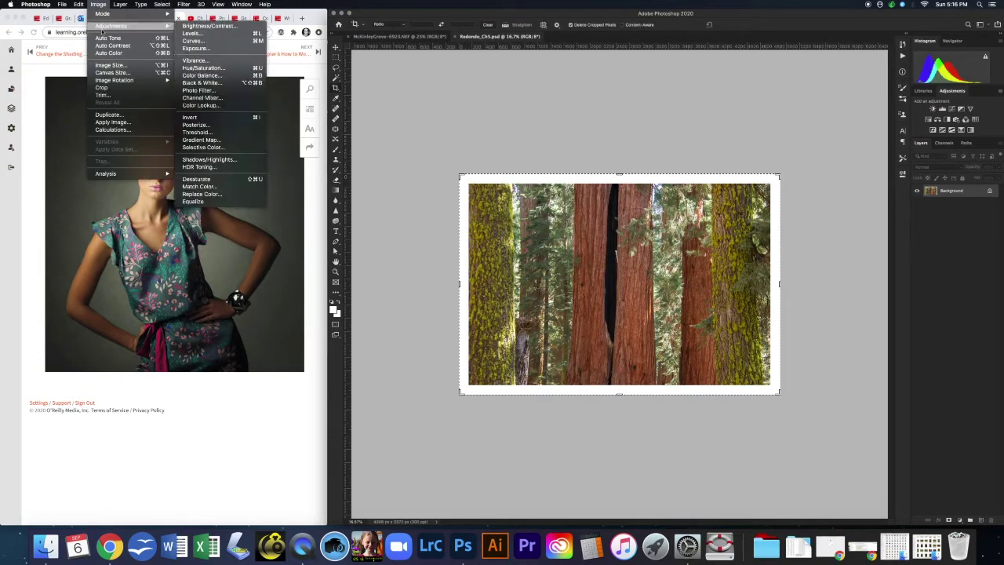
click(110, 65)
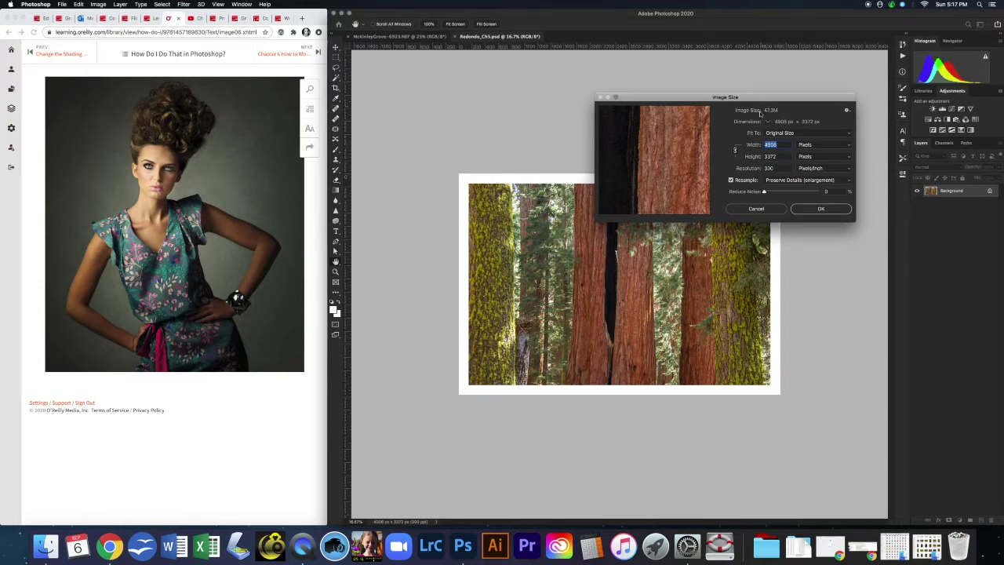
click(822, 144)
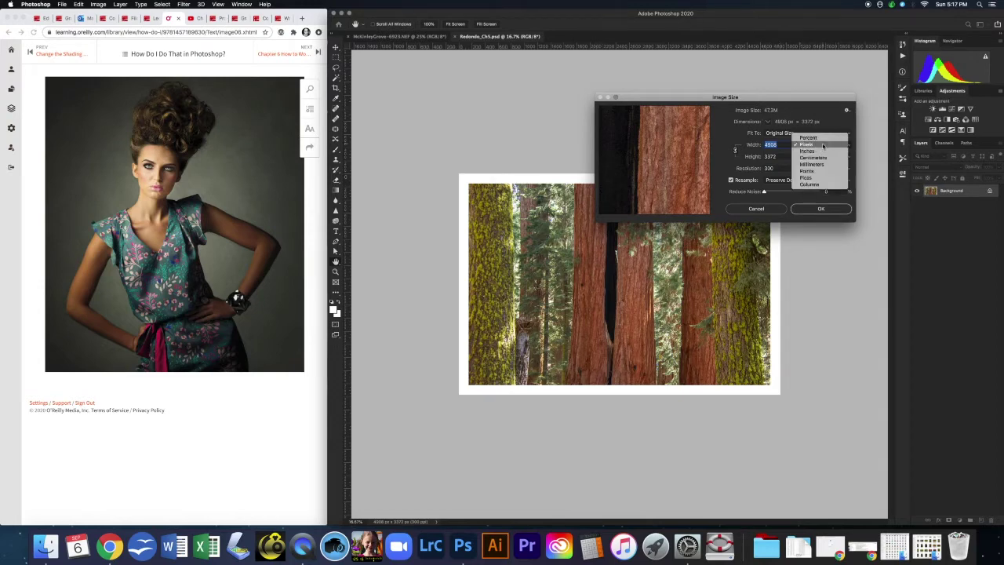
click(822, 151)
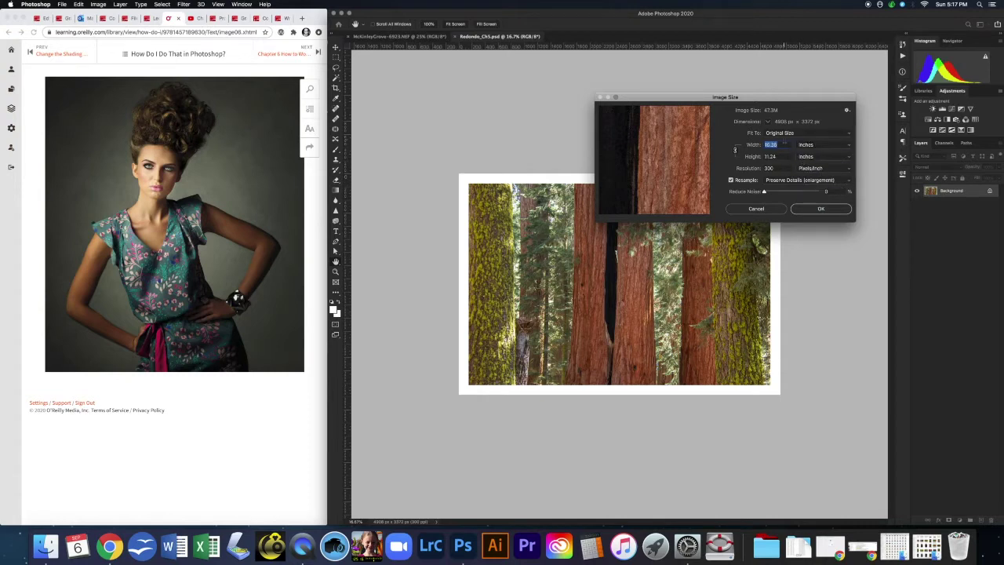
text(10)
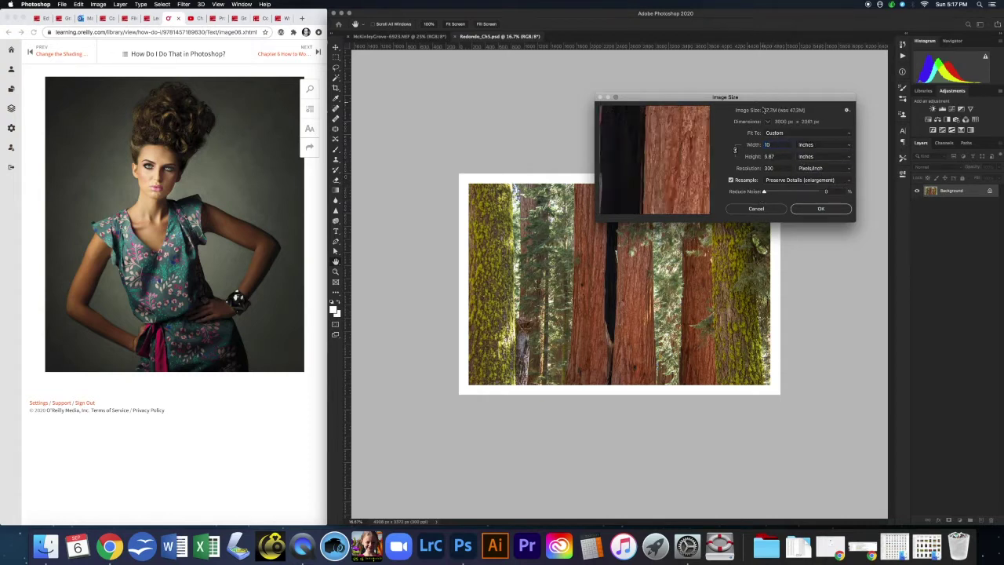
key(Tab)
key(Tab)
text(100)
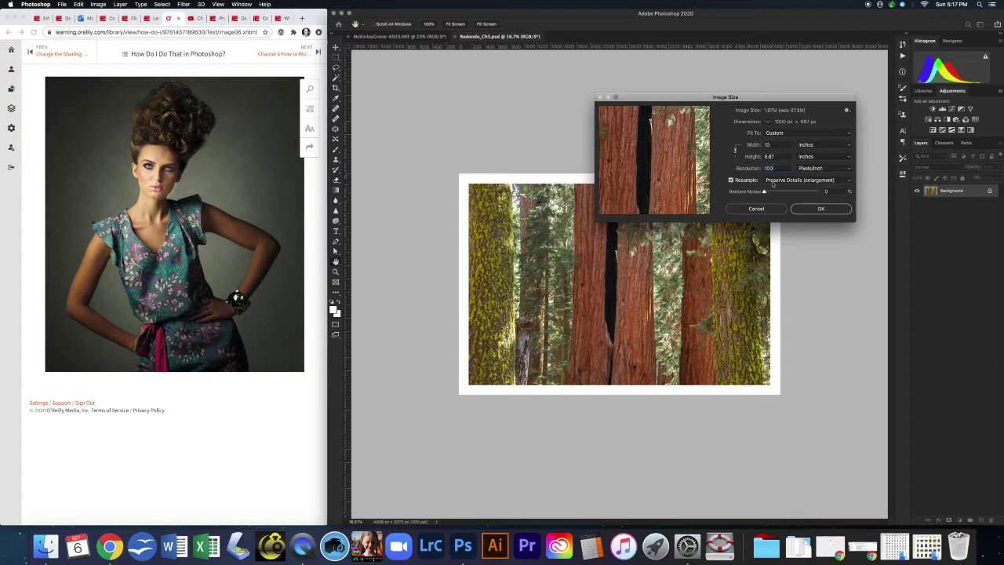
Step: Change the image width to 5 inches and apply the resize
double_click(769, 144)
text(5)
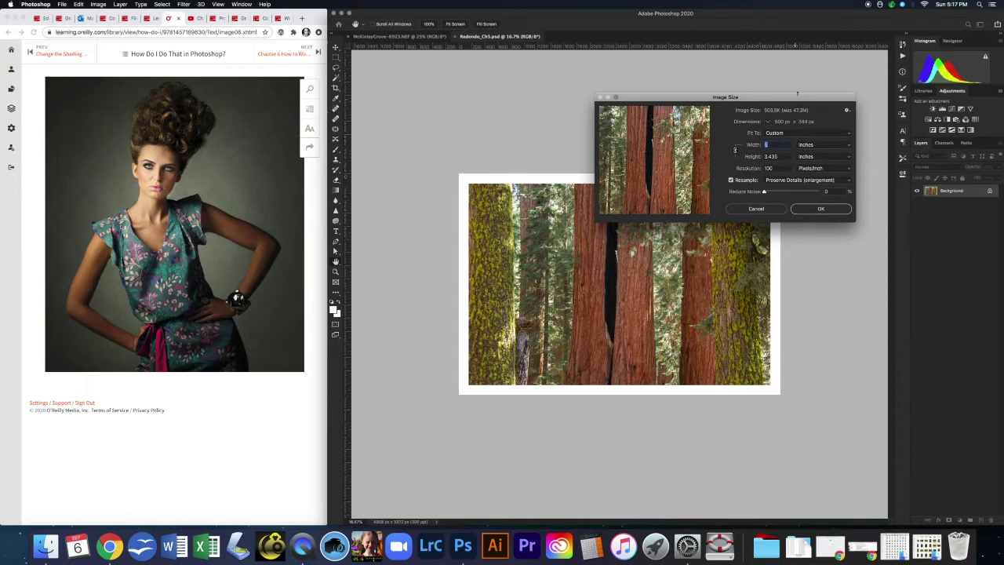
click(828, 209)
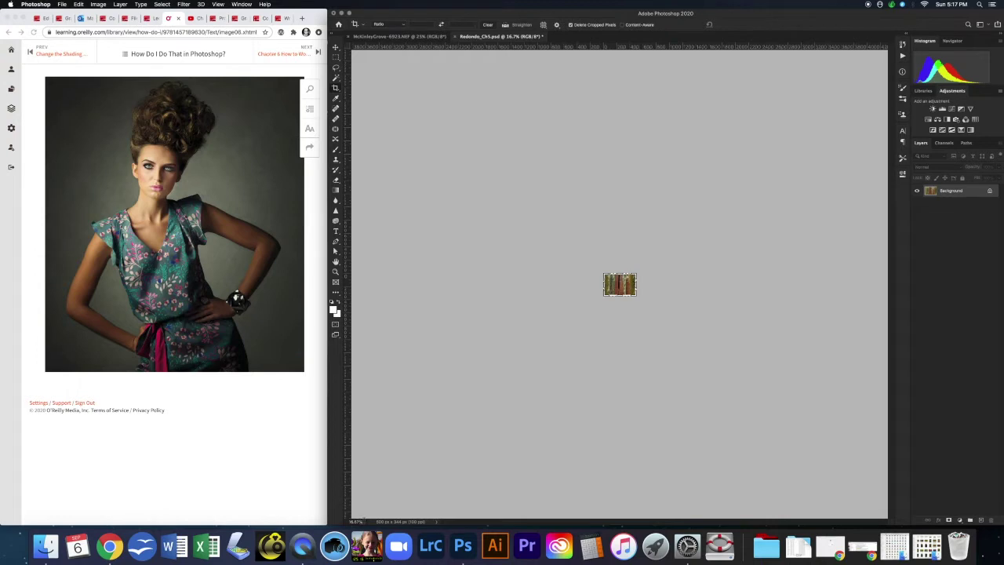
Step: Check the reduced image at 100% zoom and save it over the existing PSD
click(355, 522)
key(super+equal)
key(super+equal)
key(super+equal)
key(super+equal)
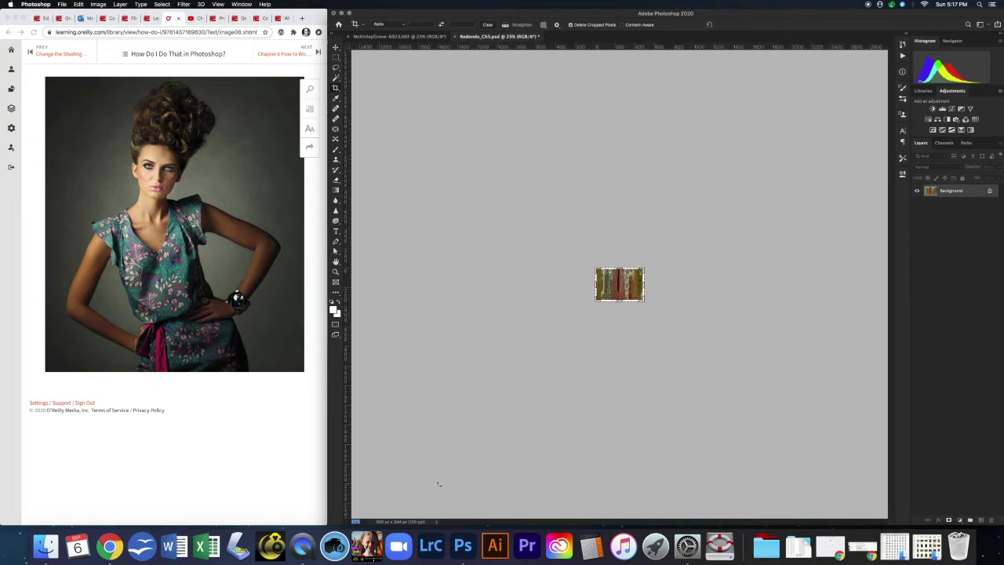
key(super+equal)
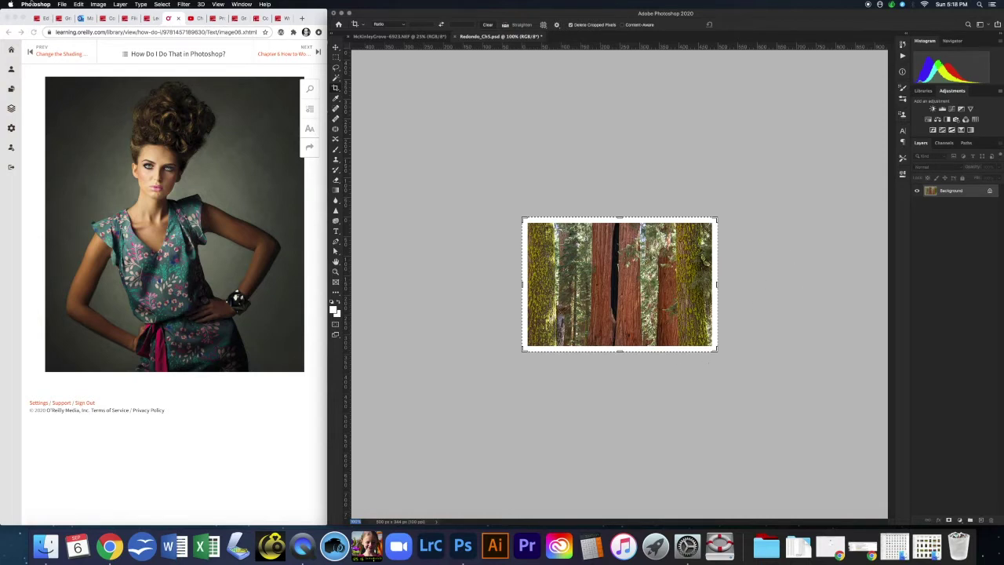
click(62, 4)
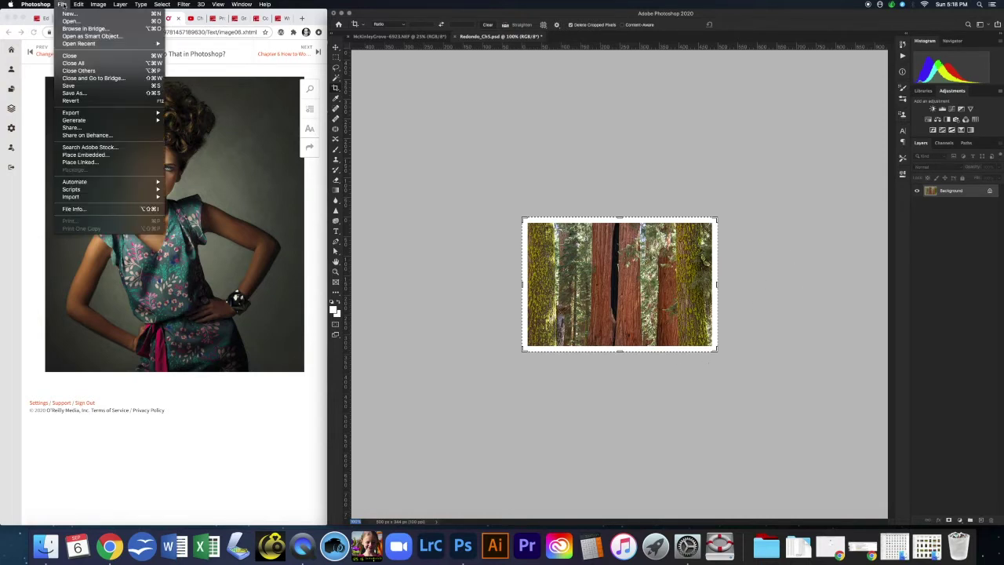
click(71, 85)
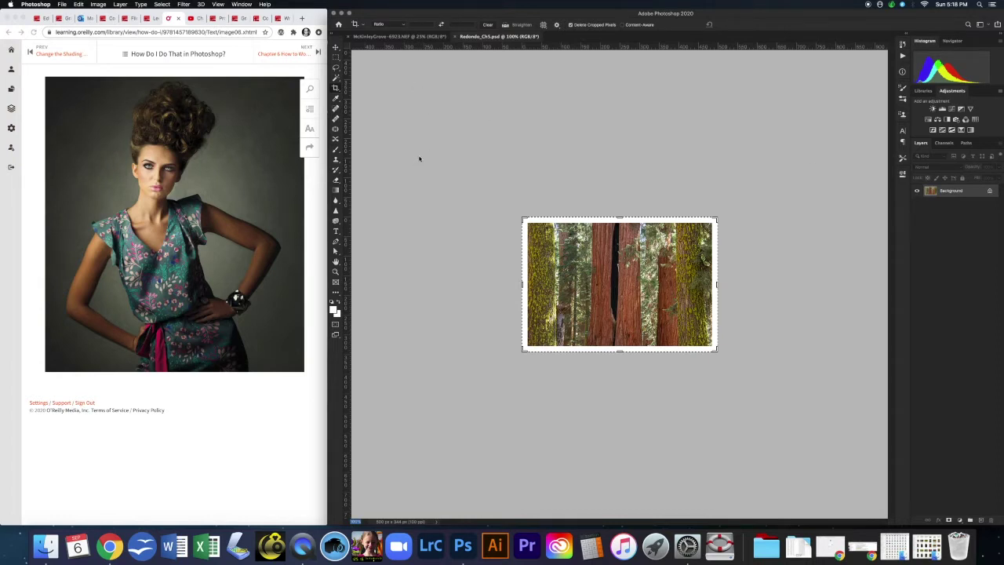
Step: Return the redwood image to its Canvas Size history state, undoing the resize, and fit it to the view
click(903, 45)
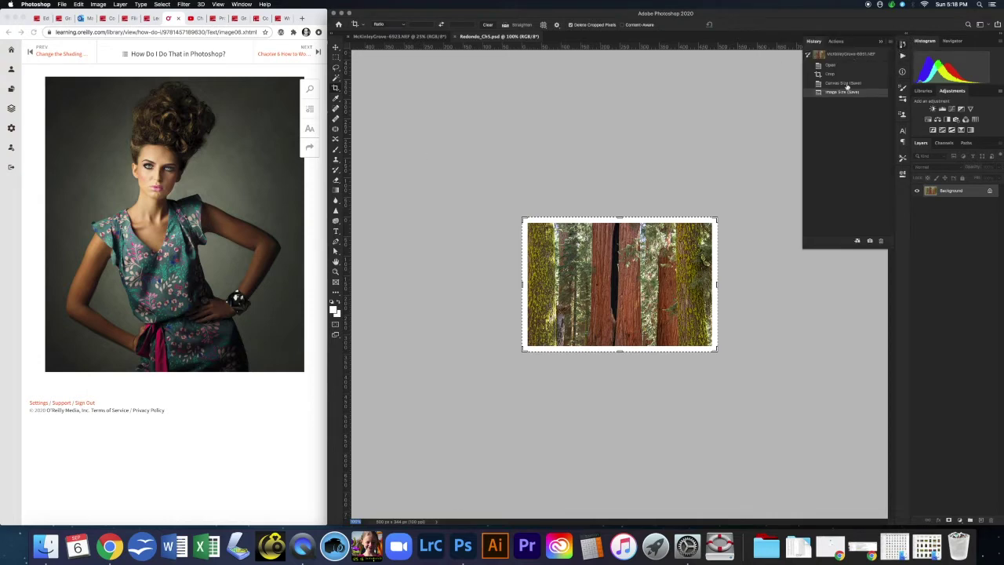
click(848, 84)
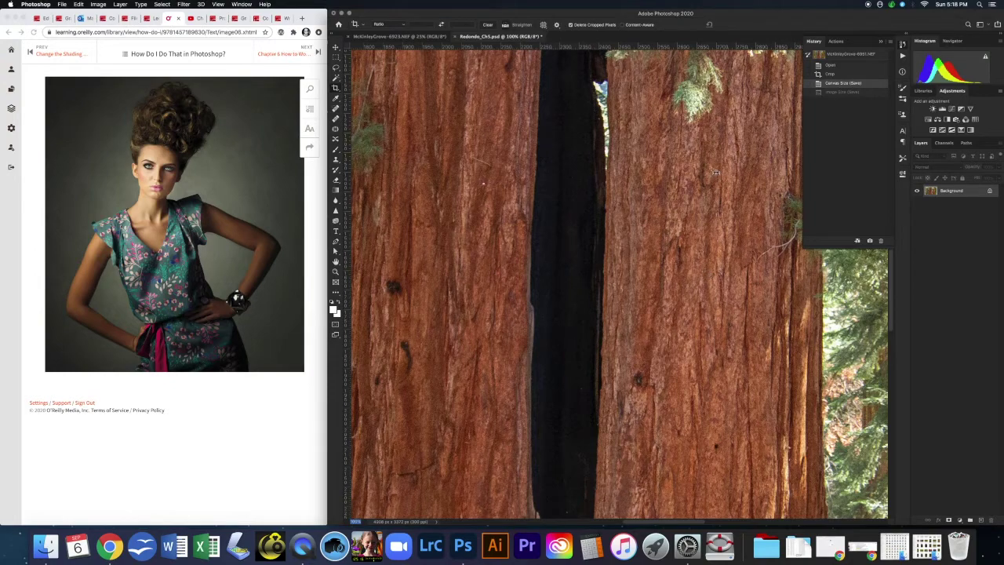
key(super+0)
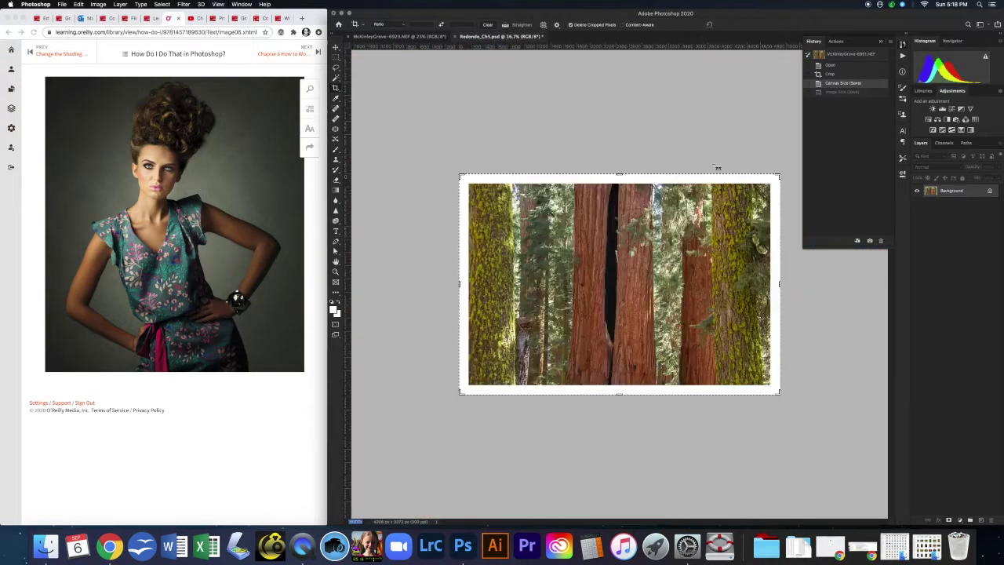
Step: Resize the redwood image to 10 inches wide at a resolution of 100 pixels/inch
click(98, 4)
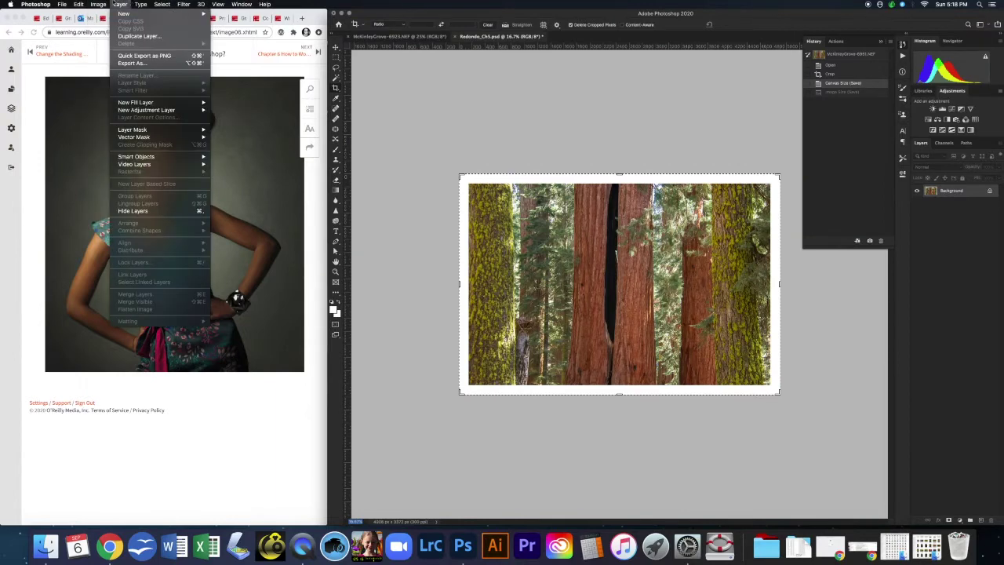
click(527, 99)
key(super+alt+i)
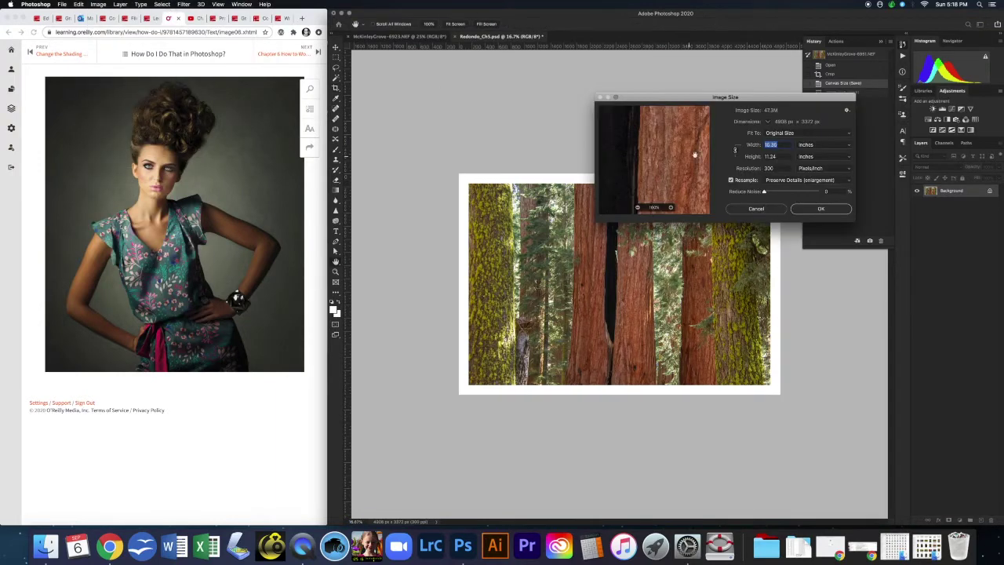
text(10)
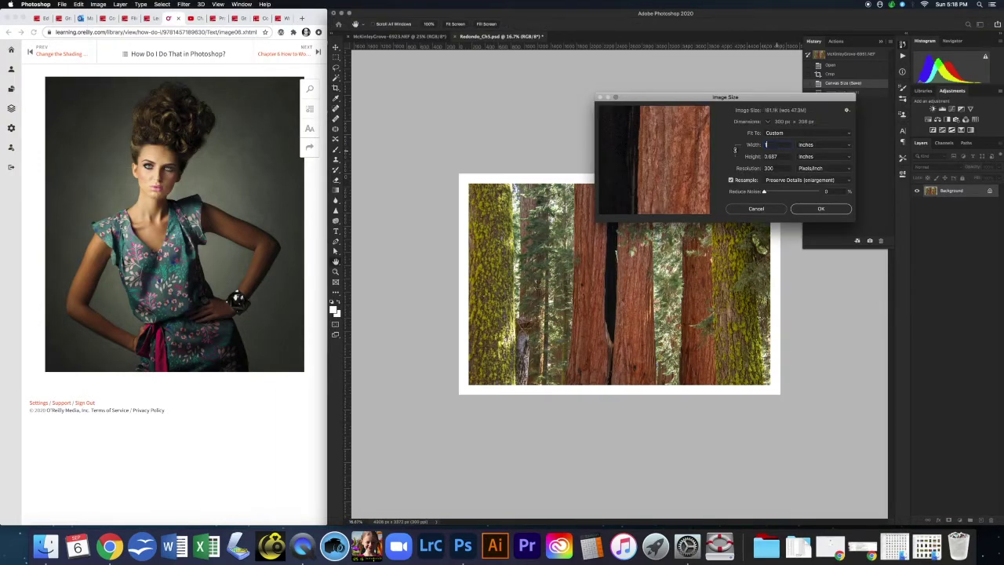
key(Tab)
key(Tab)
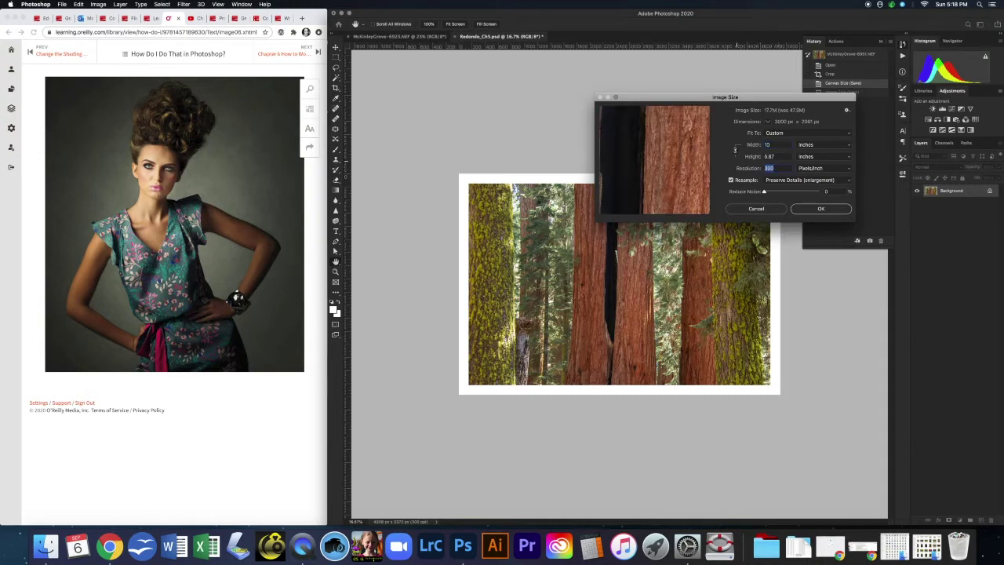
text(100)
key(Return)
key(c)
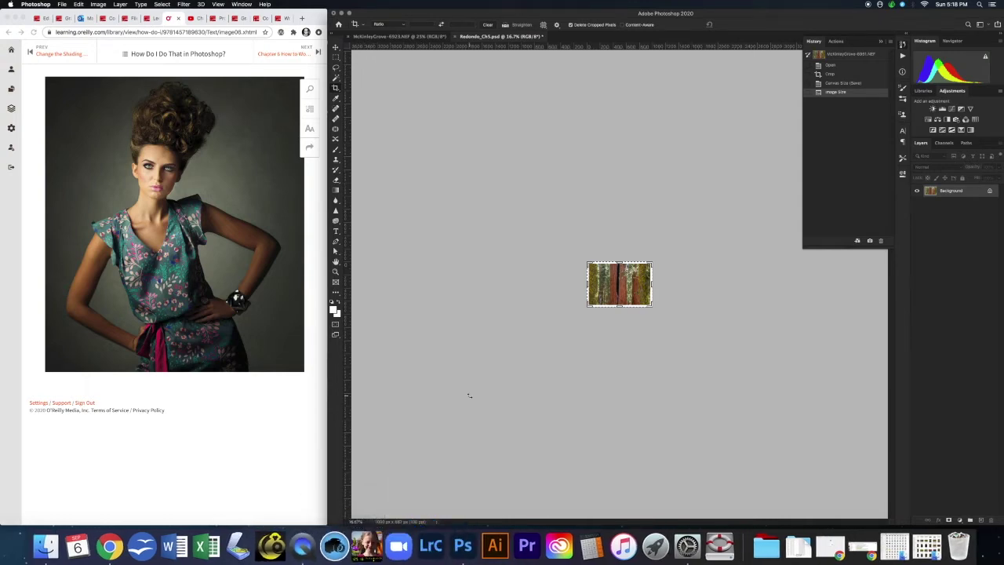
Step: Check the resized image at 100% zoom and save it as a maximum-quality baseline JPEG under the same name in the Ch5&6 folder
key(super+plus)
key(super+plus)
key(super+plus)
key(super+plus)
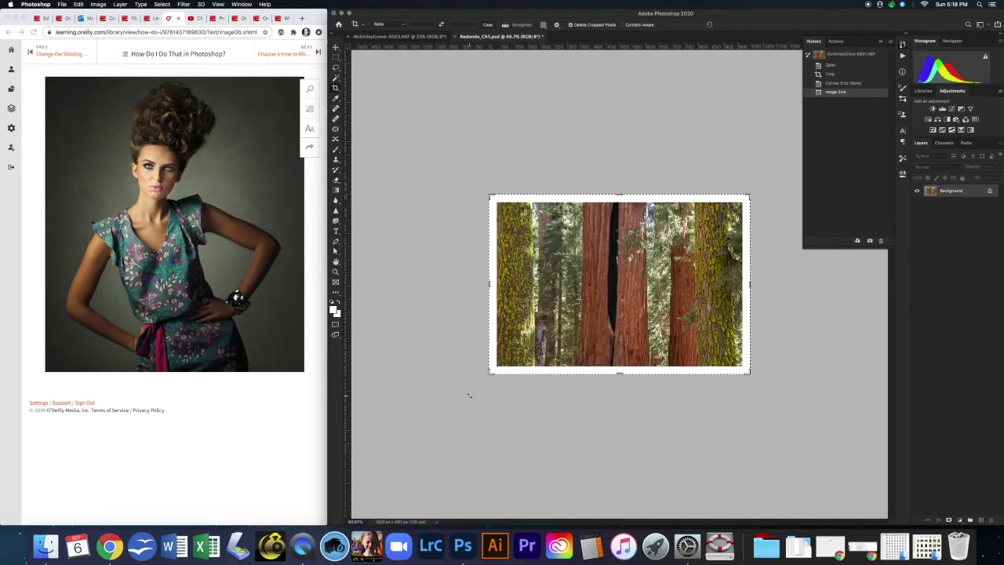
key(super+plus)
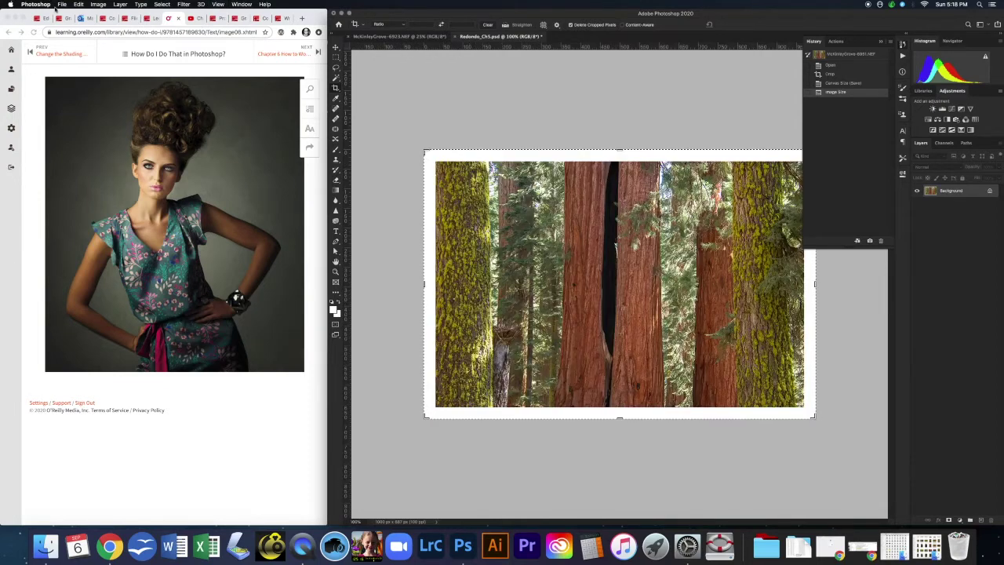
click(62, 5)
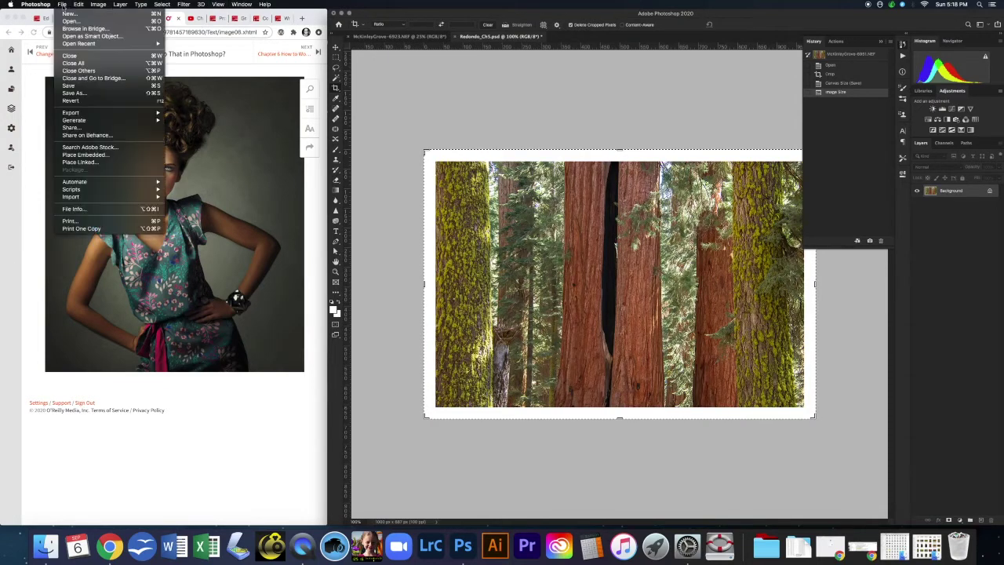
click(74, 92)
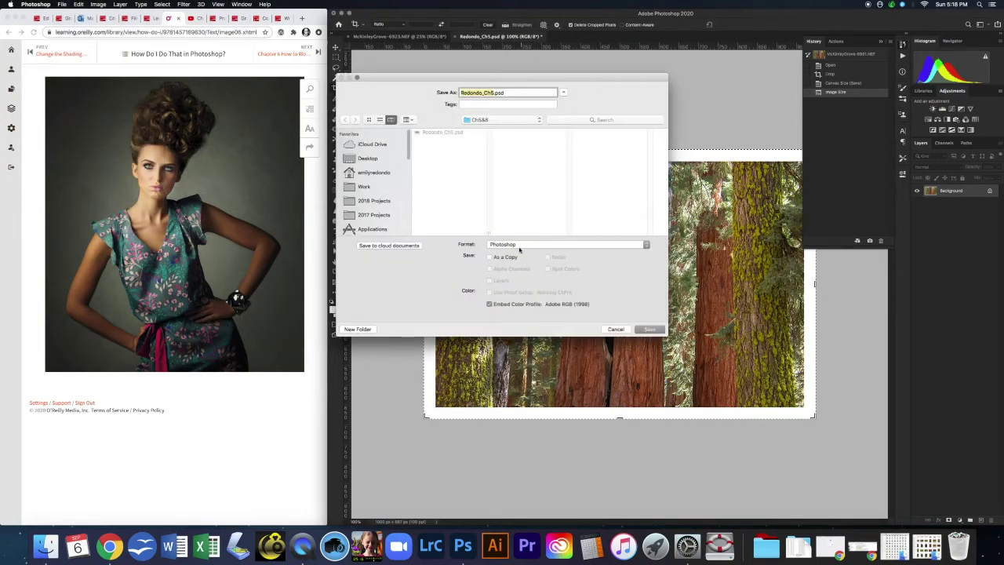
click(520, 245)
click(505, 295)
click(650, 328)
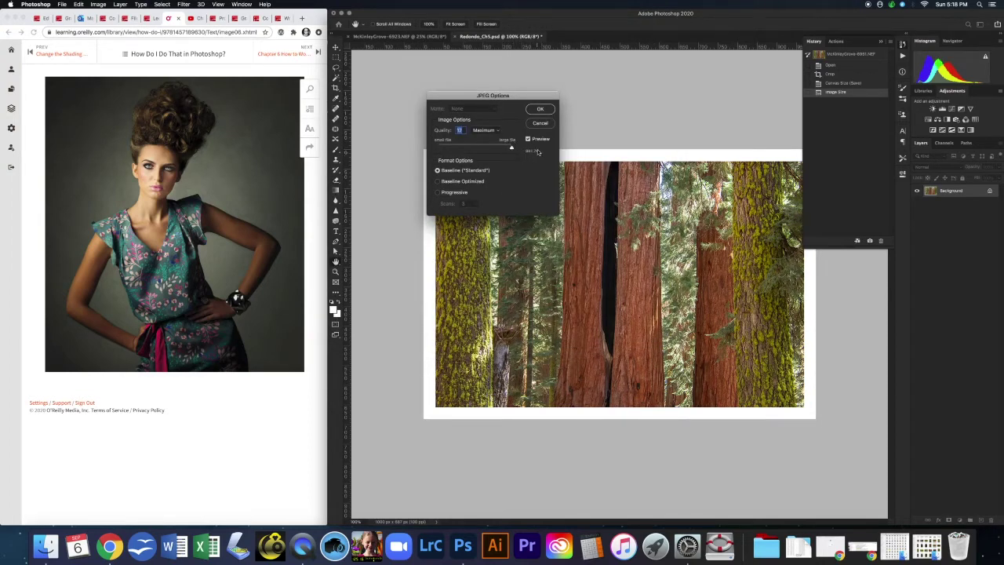
mouse_move(512, 147)
mouse_down()
mouse_move(474, 149)
mouse_move(512, 147)
mouse_up()
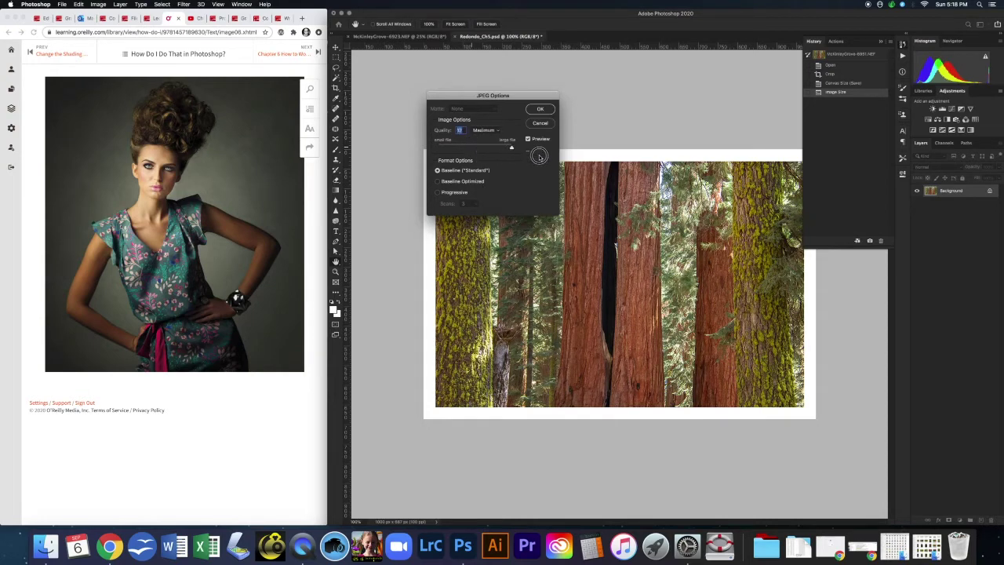
click(539, 109)
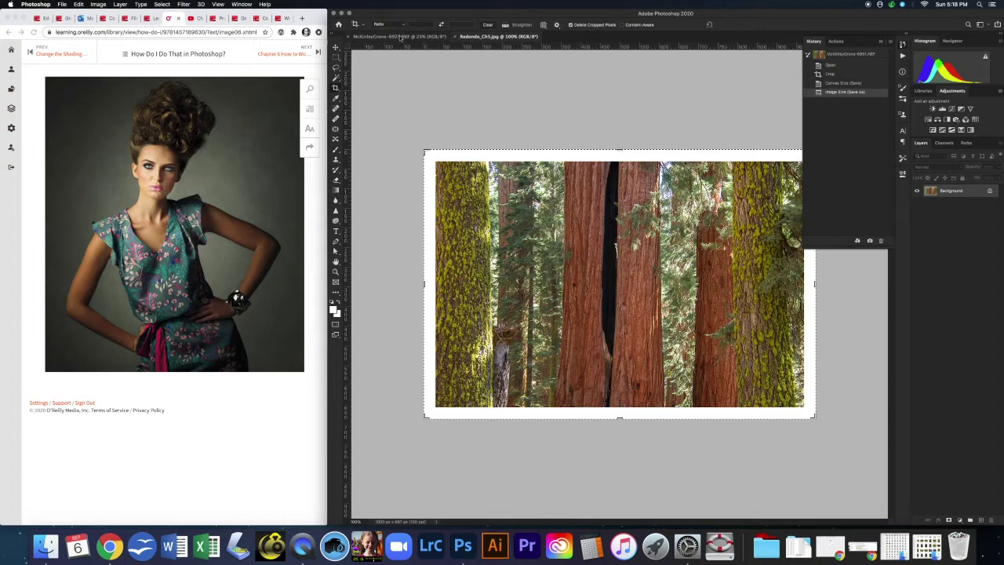
Step: Bring up the McKinleyGrove-6923.NEF image, advance the e-book in Chrome to Chapter 6's page on creating a blank layer, and add one to the image
click(399, 36)
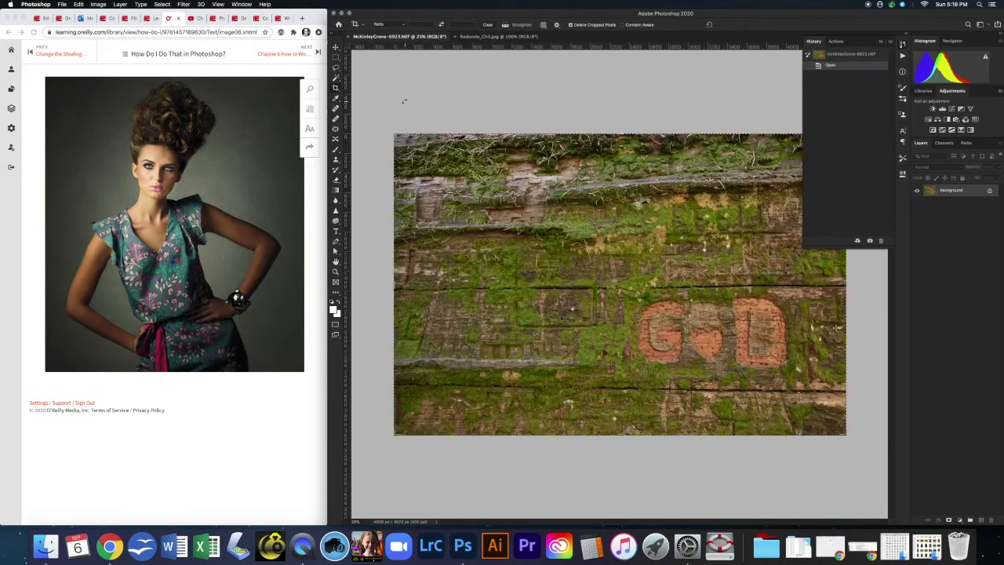
click(240, 70)
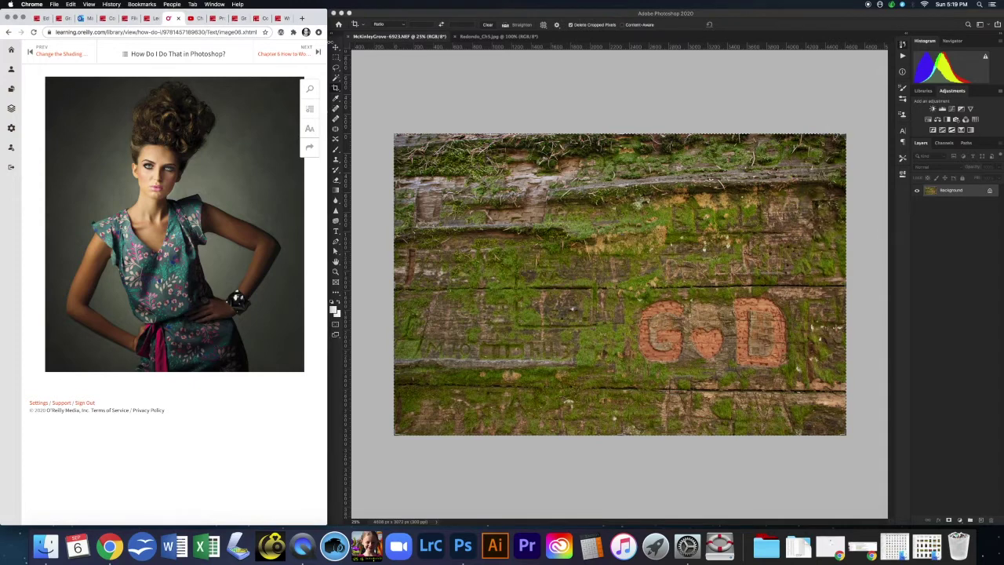
click(318, 51)
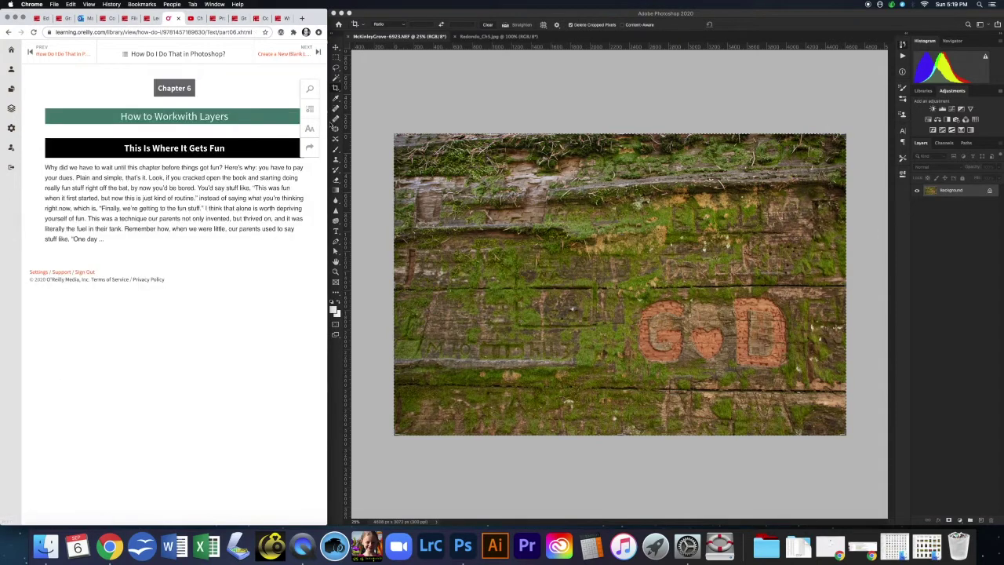
click(317, 52)
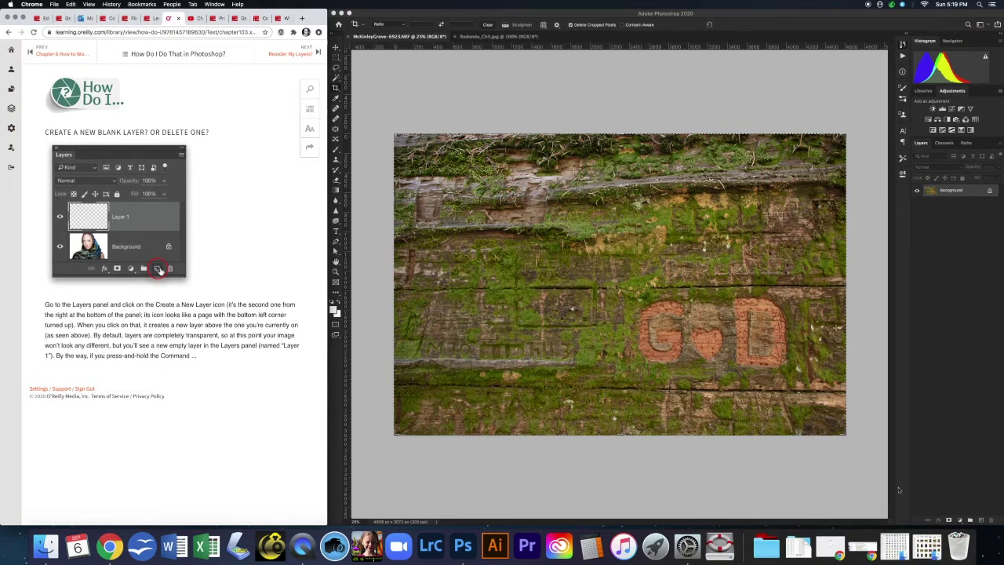
click(981, 521)
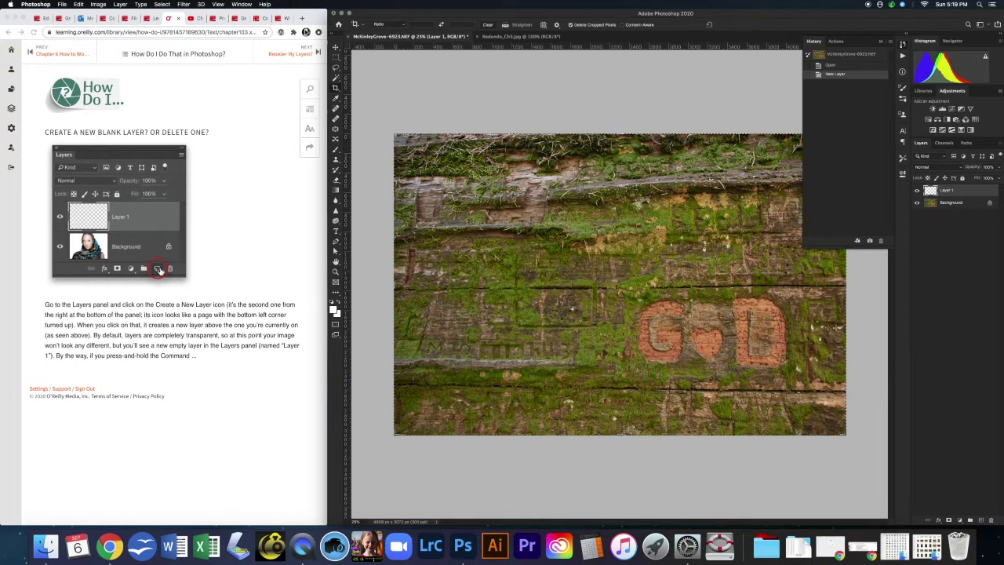
Step: Advance the e-book to the page on reordering layers and add a second blank layer to the mossy wood image
click(318, 52)
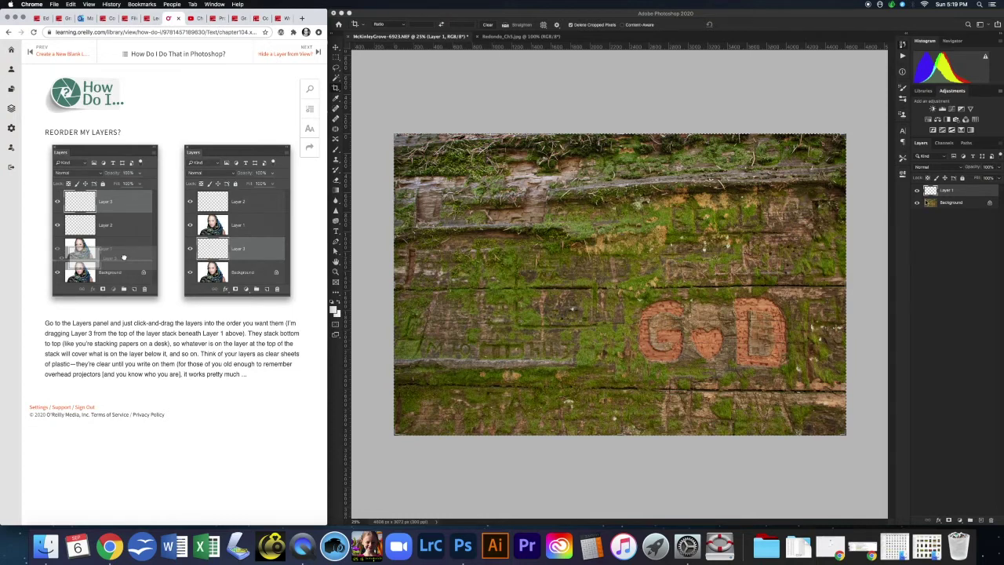
click(980, 519)
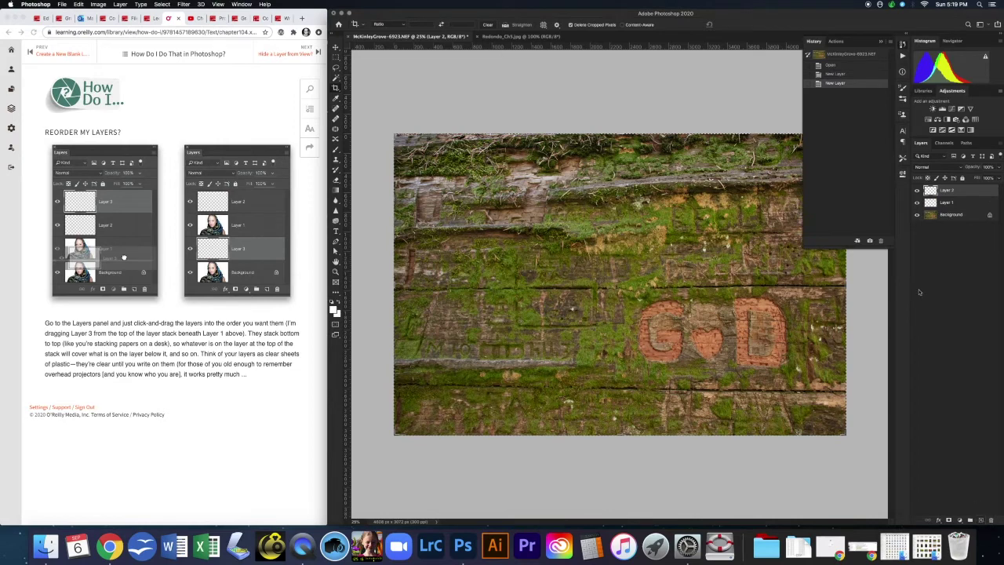
Step: Reorder the mossy wood image's layers so that Layer 2 sits directly beneath Layer 1
mouse_move(951, 191)
mouse_down()
mouse_move(955, 212)
mouse_move(952, 186)
mouse_up()
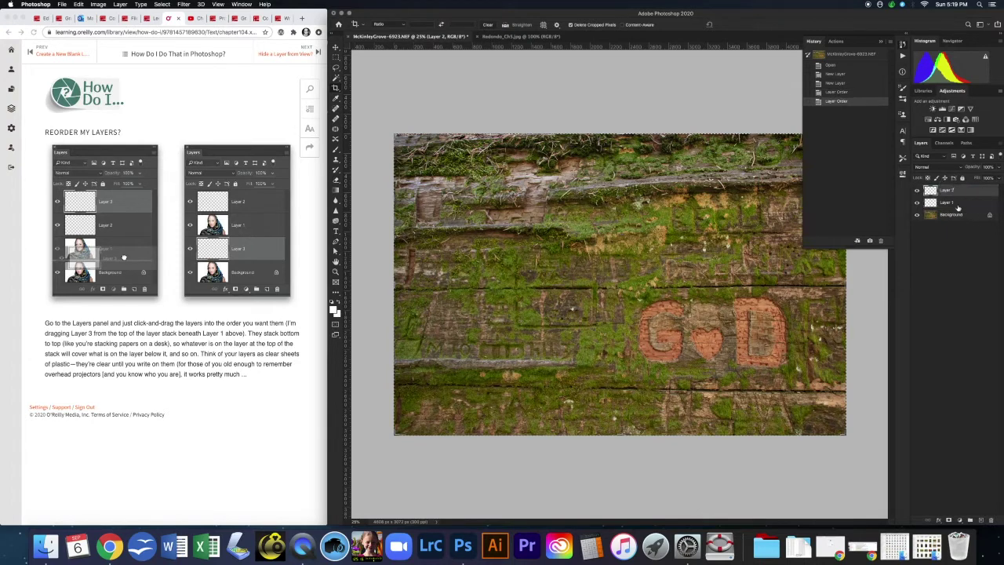
click(949, 189)
drag(948, 189, 951, 214)
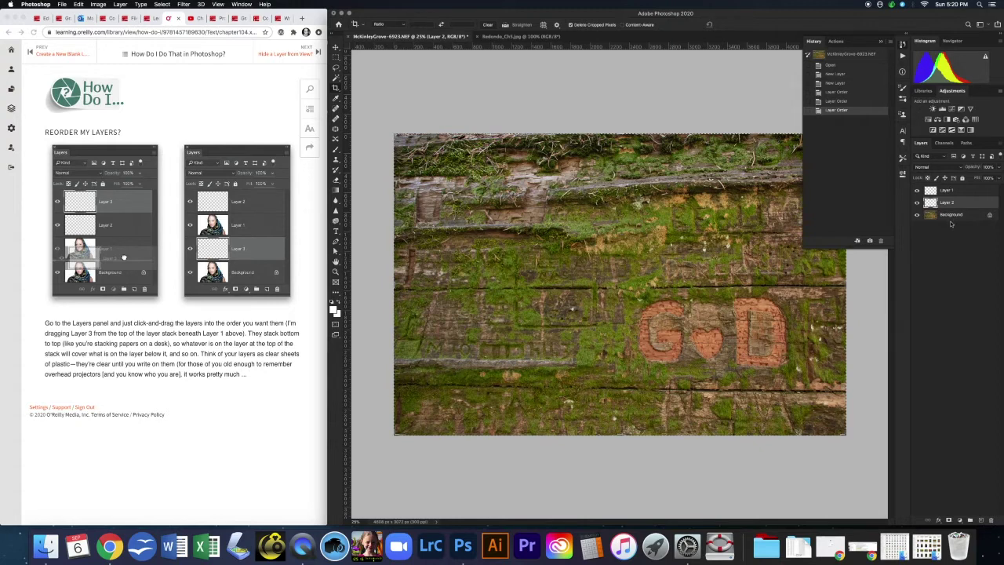
Step: Advance the e-book to the page on hiding a layer, and practise hiding and showing Layer 2 and Layer 1 in the mossy wood image
click(225, 77)
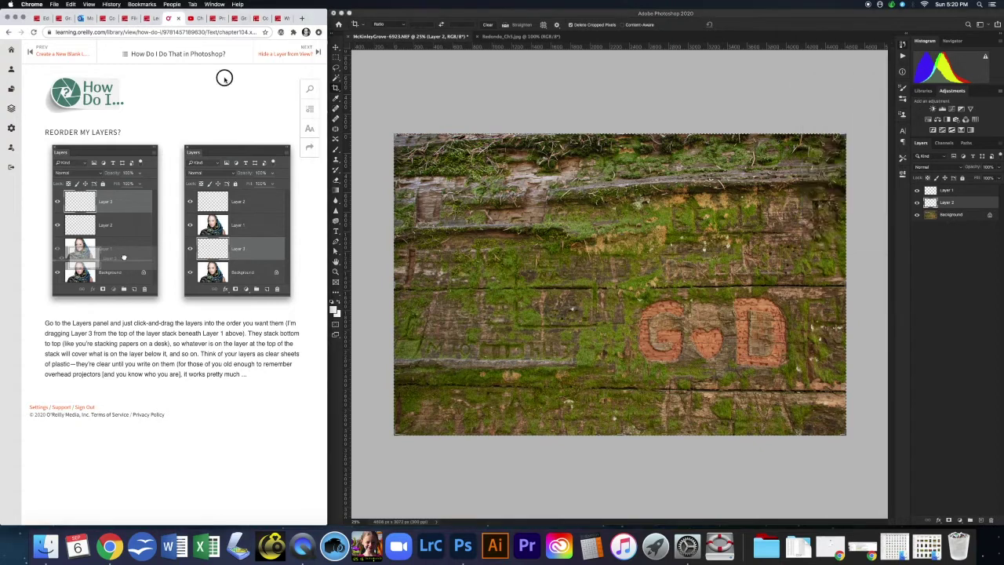
click(318, 54)
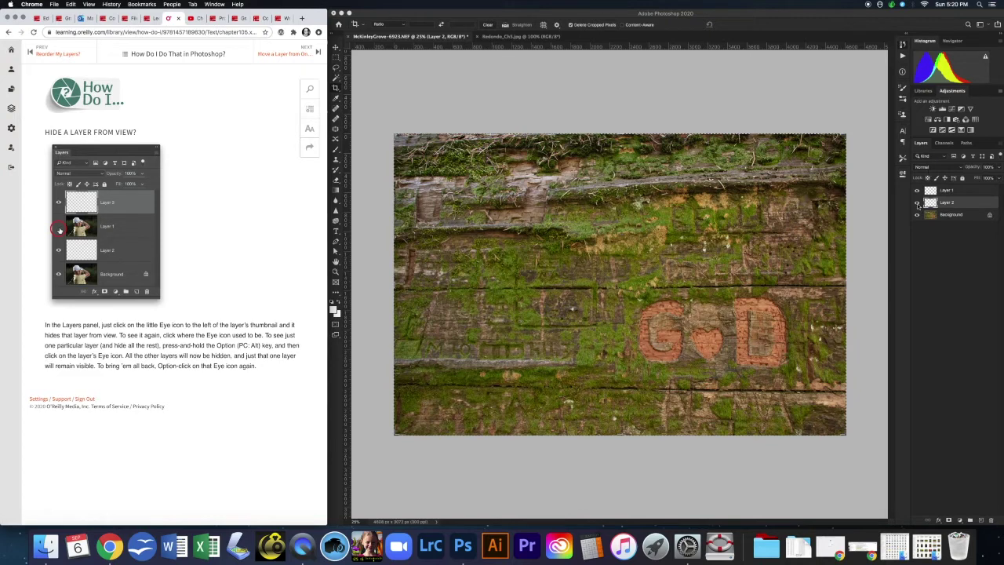
click(917, 203)
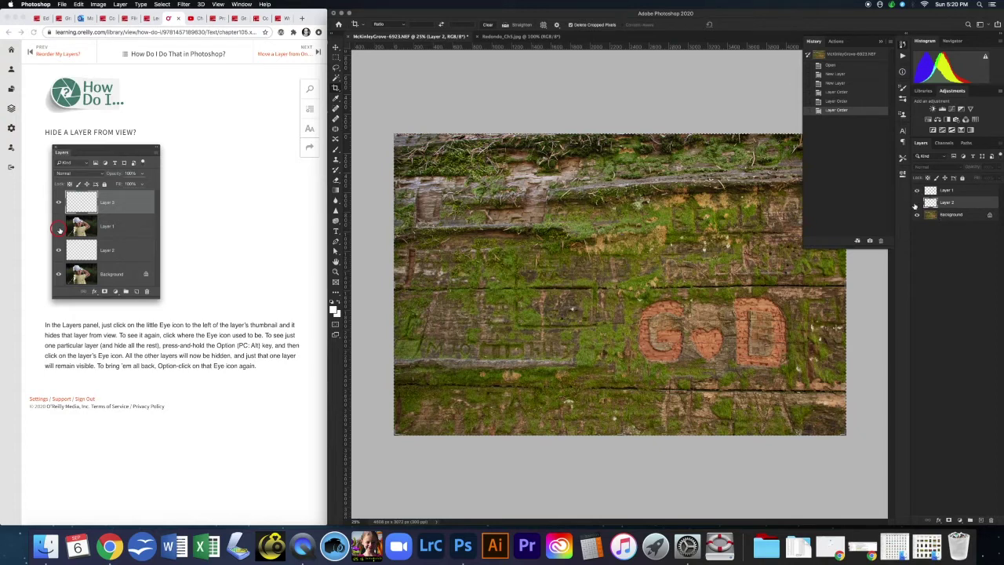
click(917, 203)
click(917, 190)
click(917, 190)
Step: Advance the e-book to the page on moving a layer between documents, and revert Redondo_Ch5.jpg to its first Duplicate Layer history state
click(316, 53)
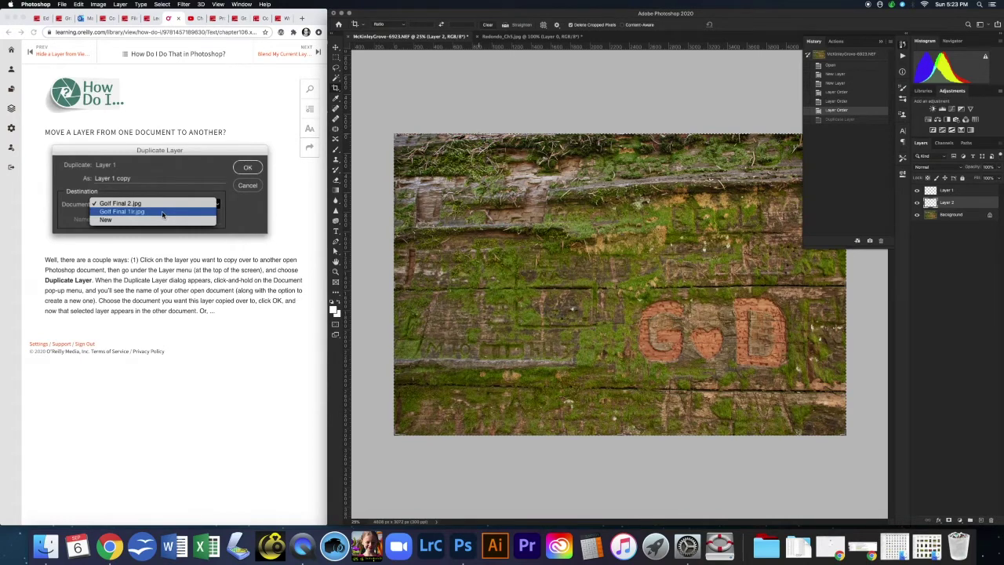
click(536, 37)
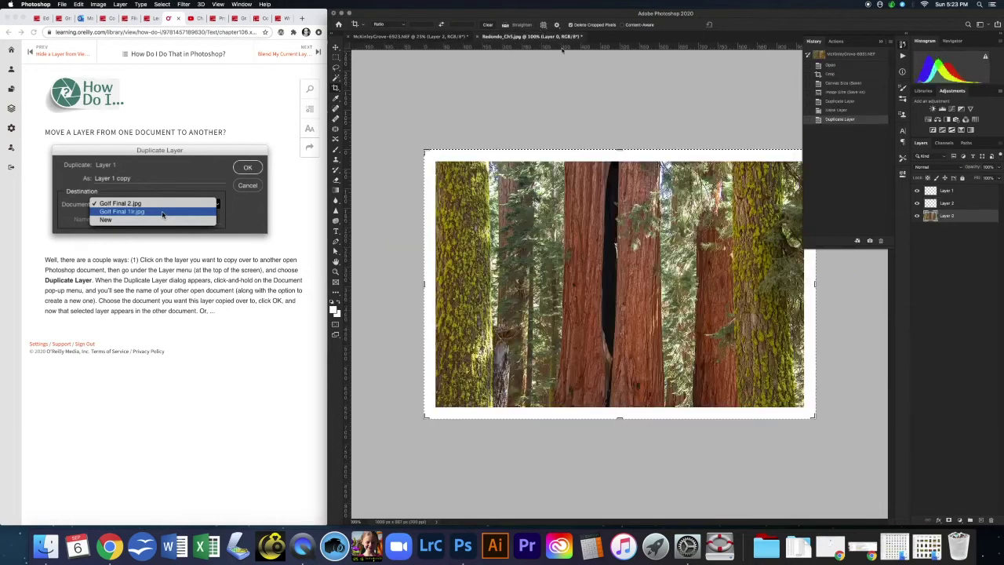
click(849, 110)
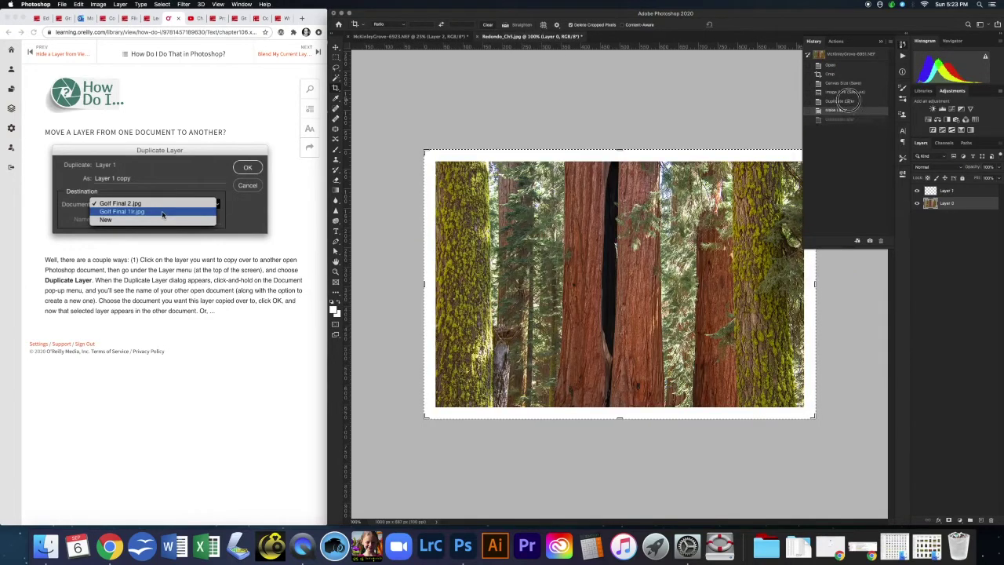
click(848, 102)
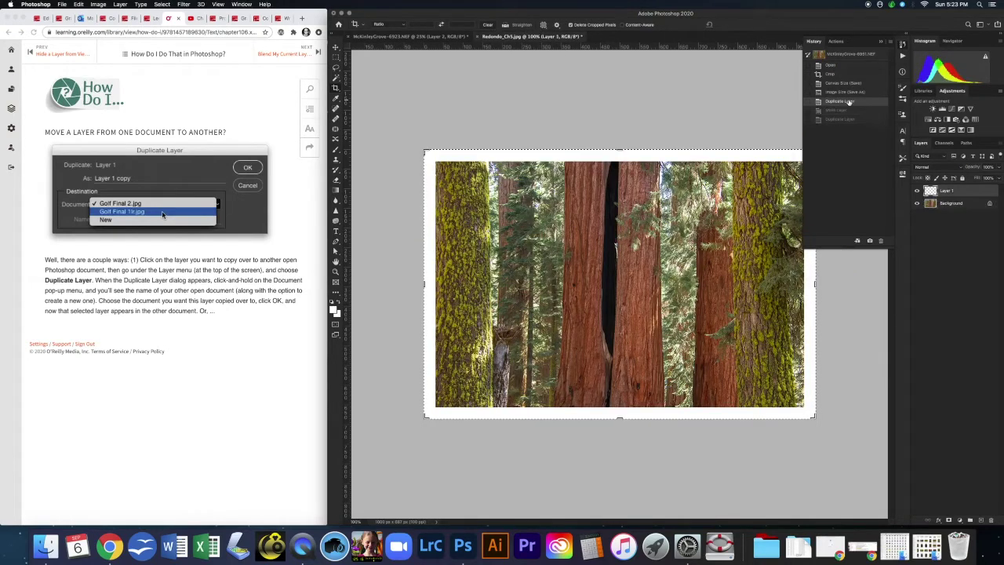
Step: Unlock the redwood image's Background so it becomes a regular layer, leaving its layer style unchanged
click(951, 203)
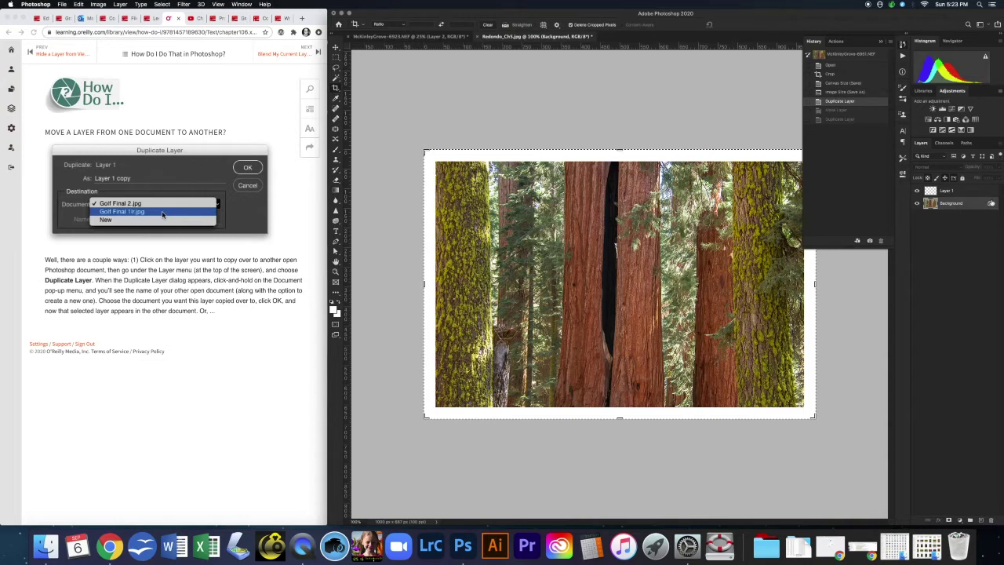
double_click(989, 205)
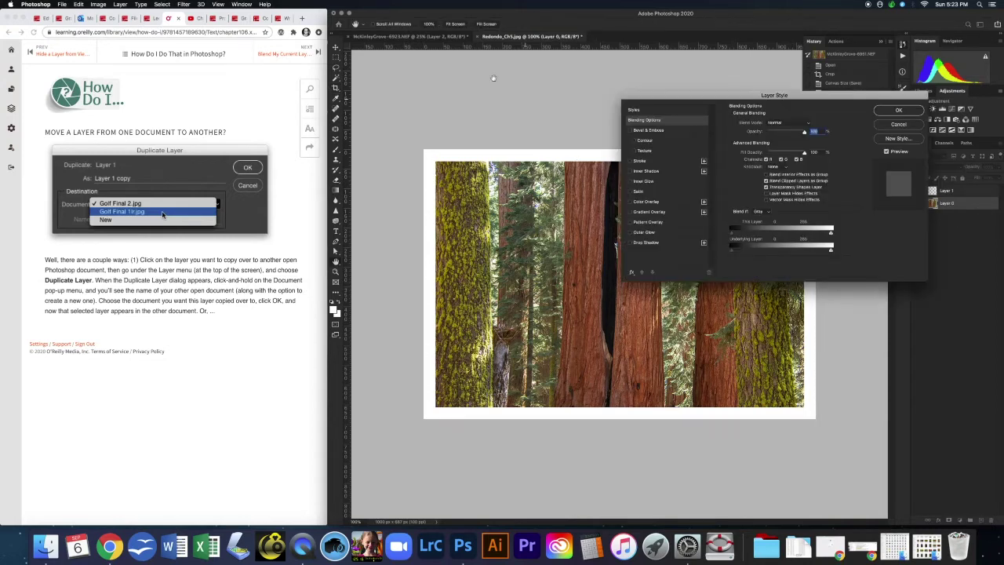
click(900, 126)
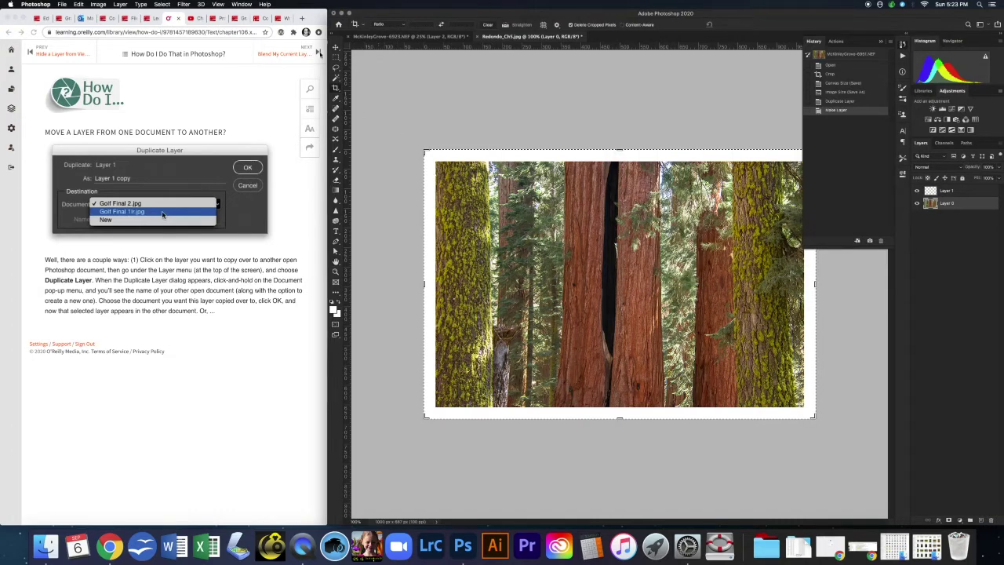
Step: Duplicate the redwood image's Layer 0 into the McKinleyGrove-6923.NEF document and bring that document into view
click(120, 4)
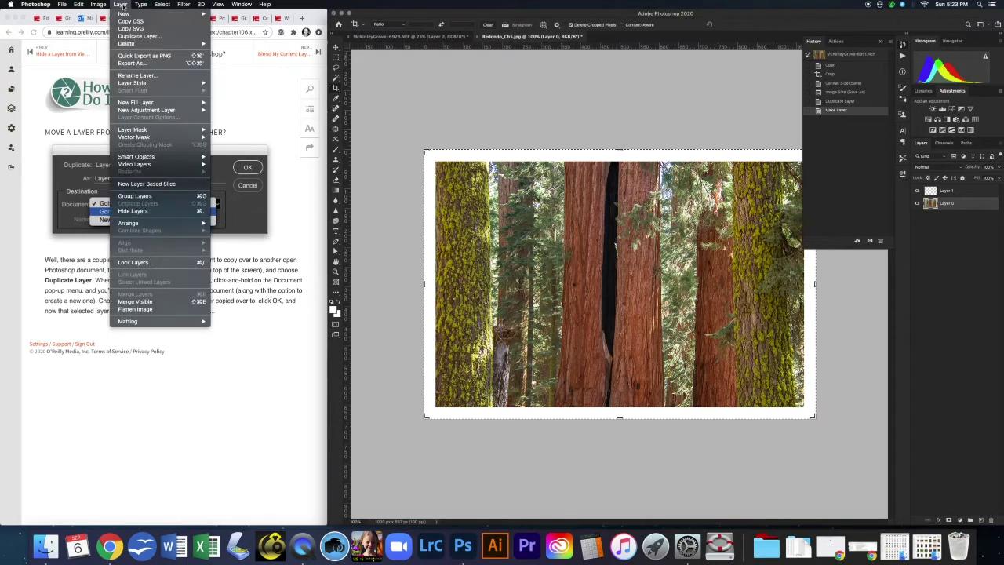
click(126, 36)
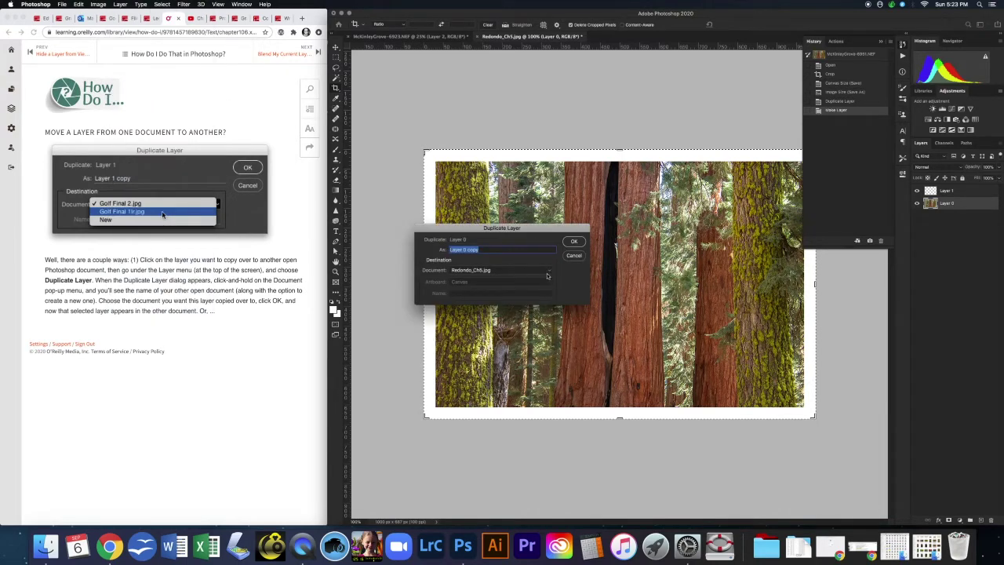
click(547, 273)
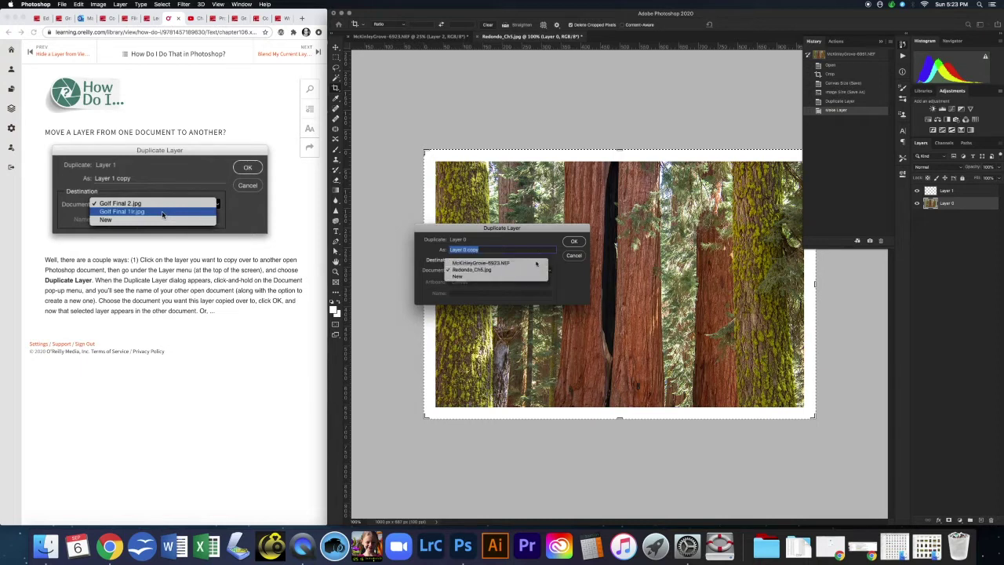
click(542, 262)
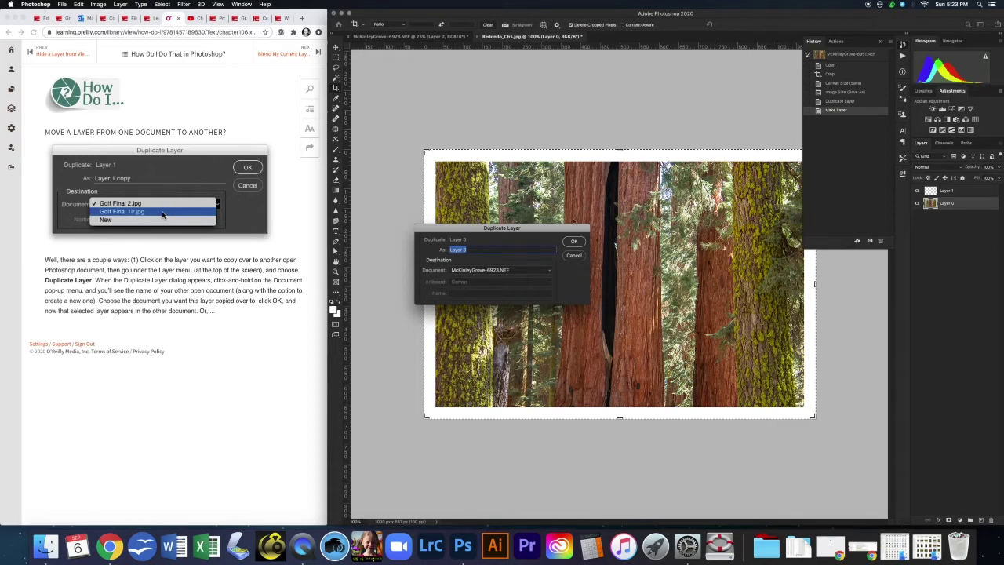
click(575, 242)
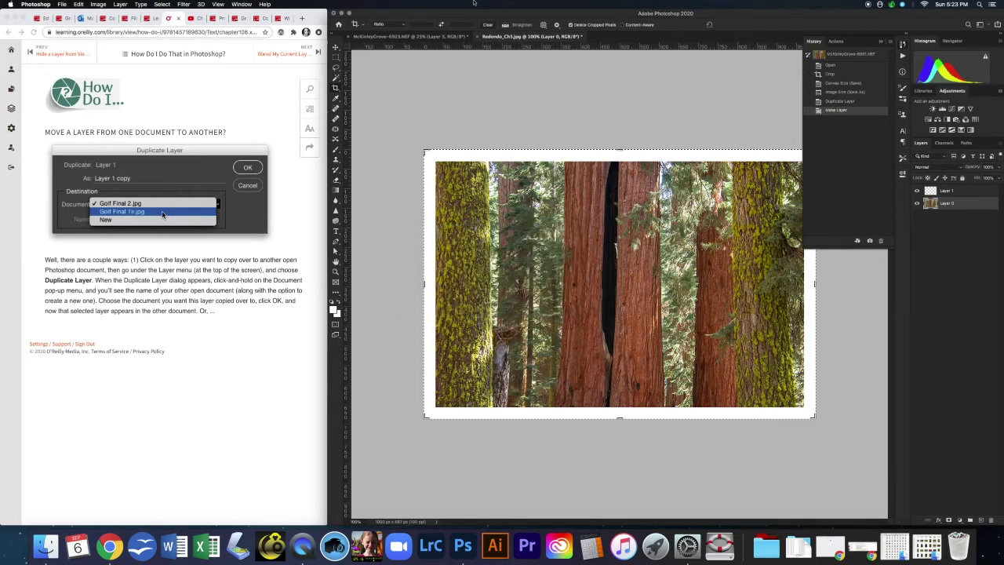
click(422, 37)
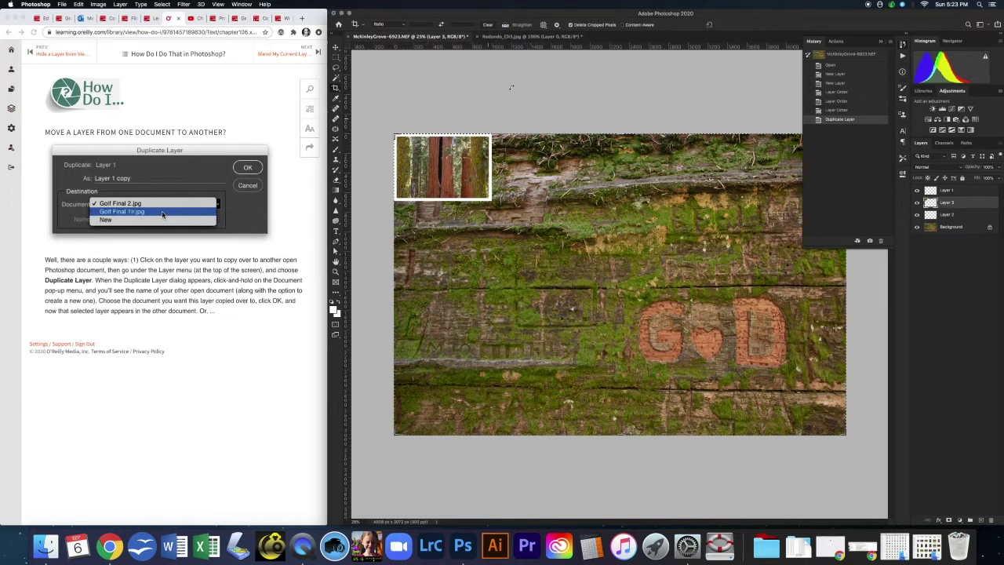
Step: Revert Redondo_Ch5.jpg to its Canvas Size history state, before the image was resized, and fit it in the window
click(551, 37)
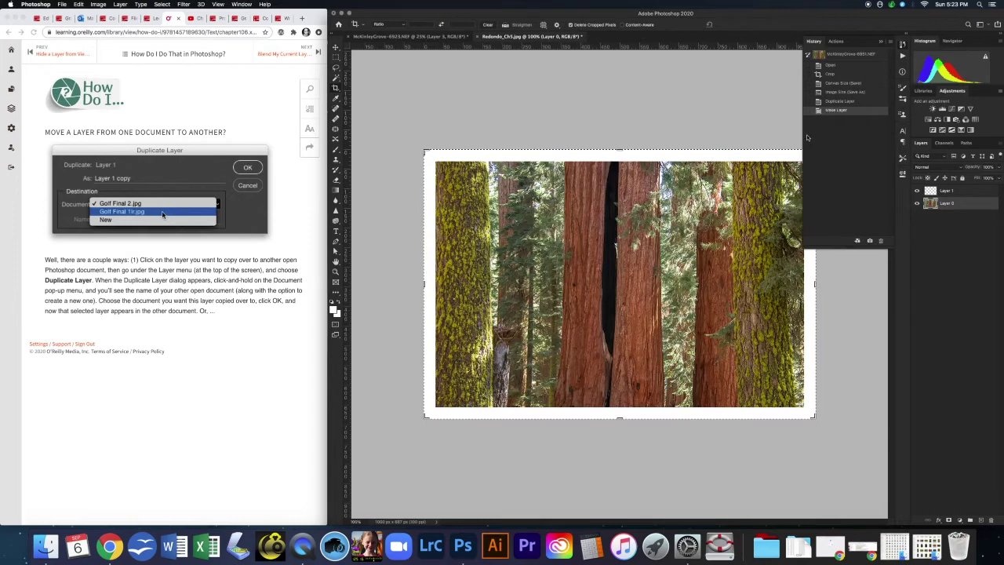
click(841, 101)
click(851, 92)
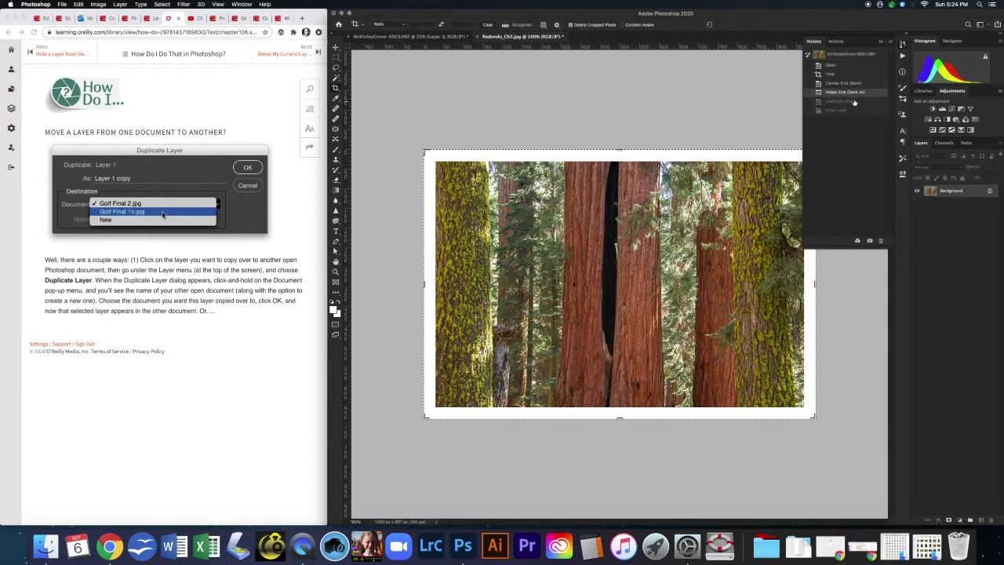
click(845, 83)
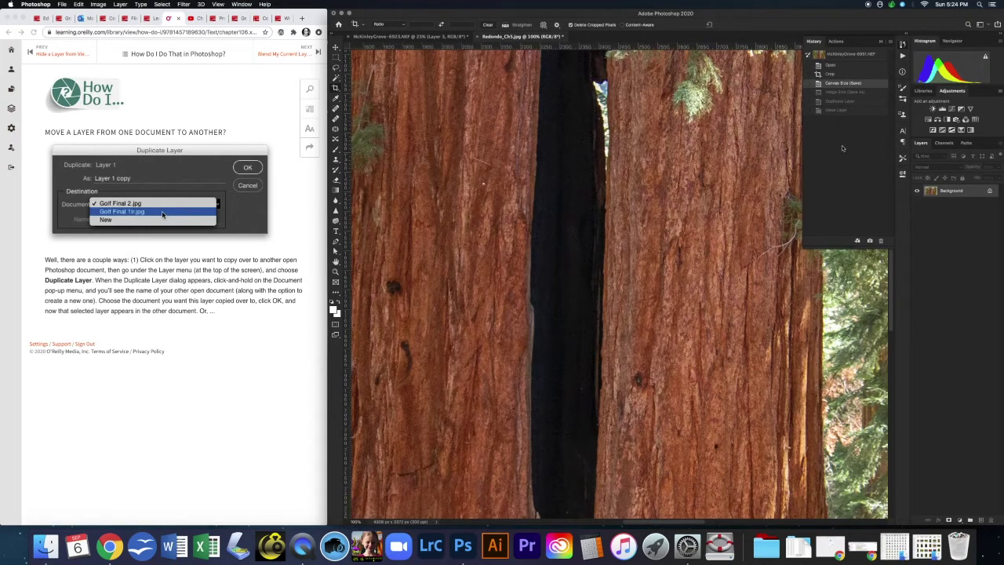
key(super+0)
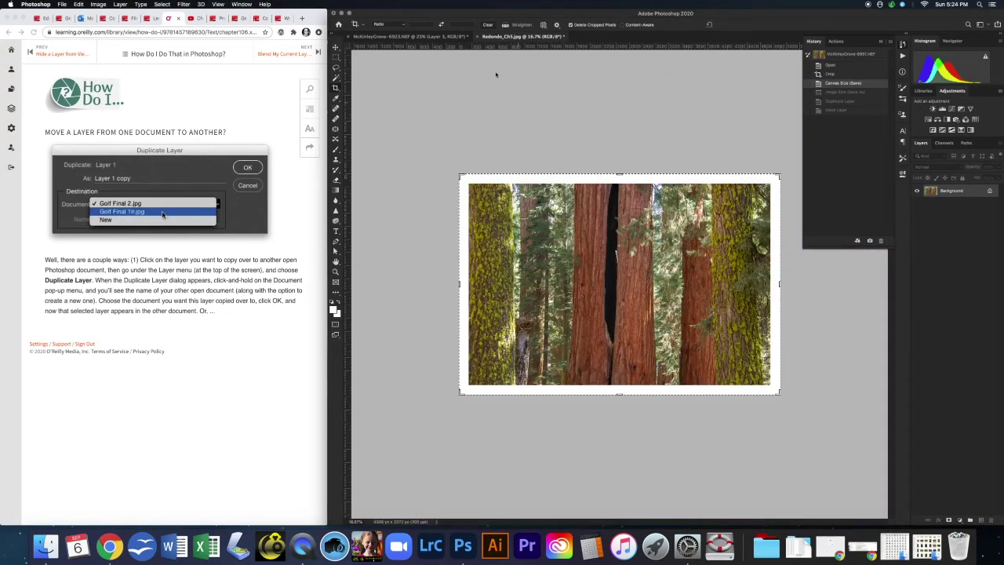
Step: Duplicate the full-size redwood Background into McKinleyGrove-6923.NEF as Background copy and bring that document into view
click(120, 4)
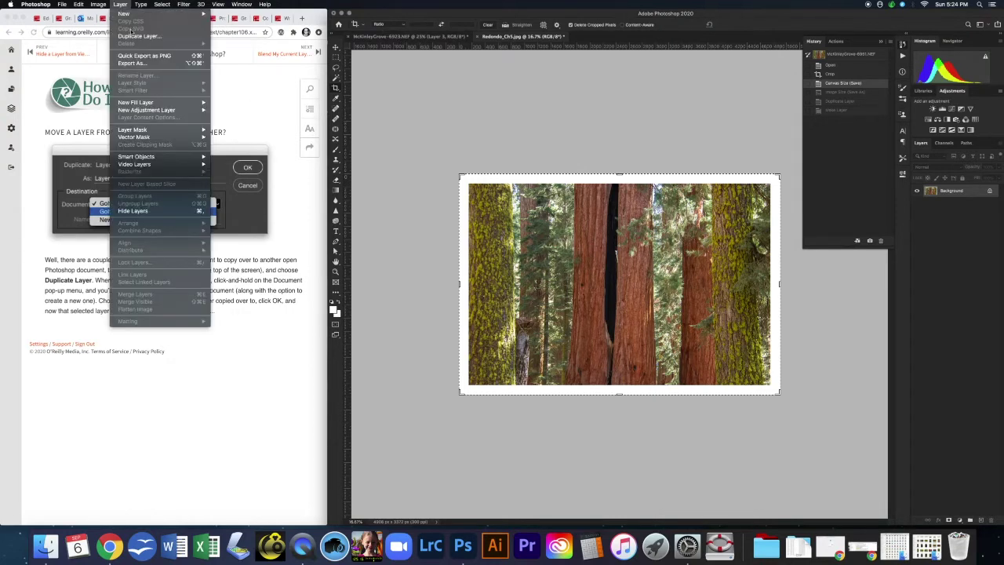
click(184, 38)
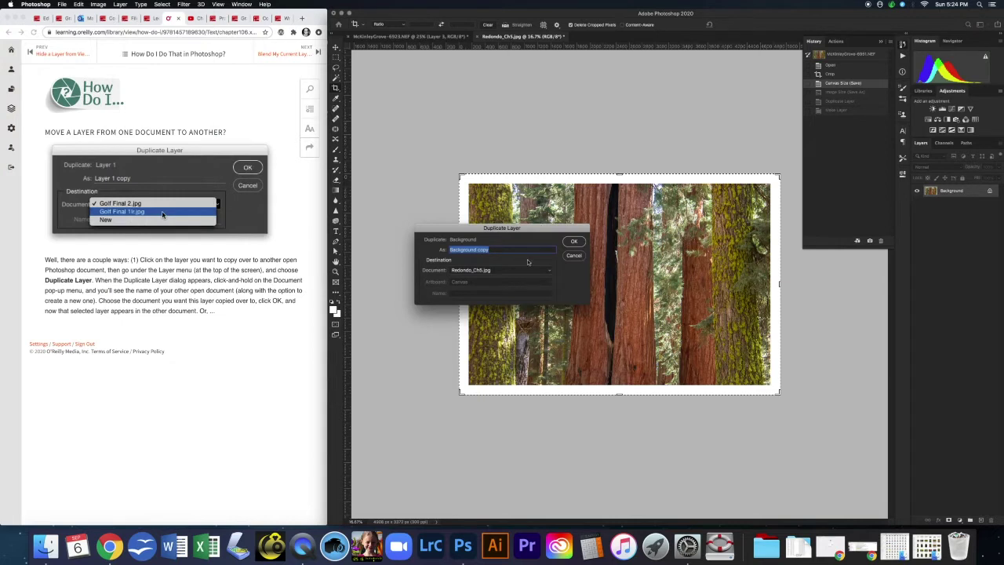
click(500, 274)
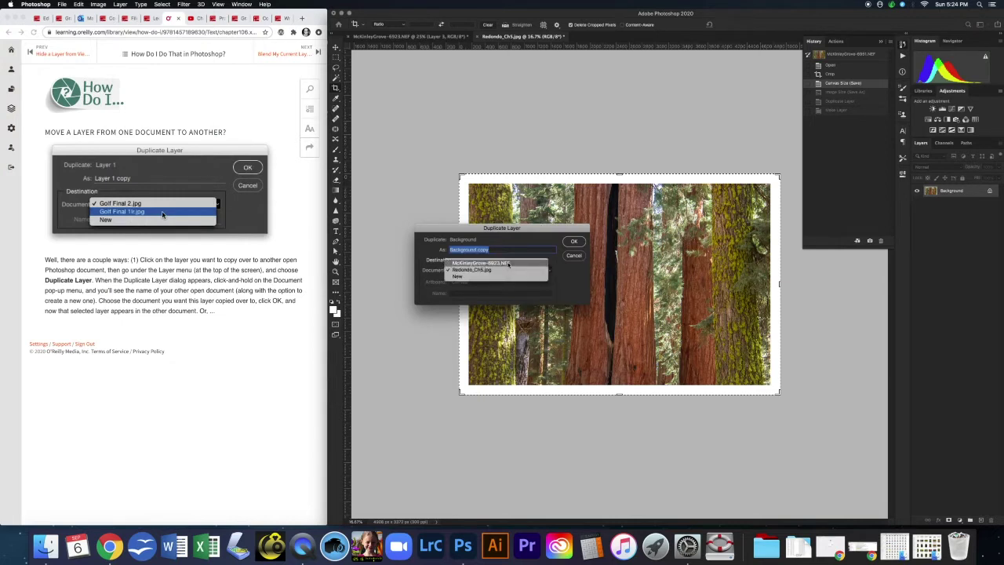
click(508, 265)
click(575, 240)
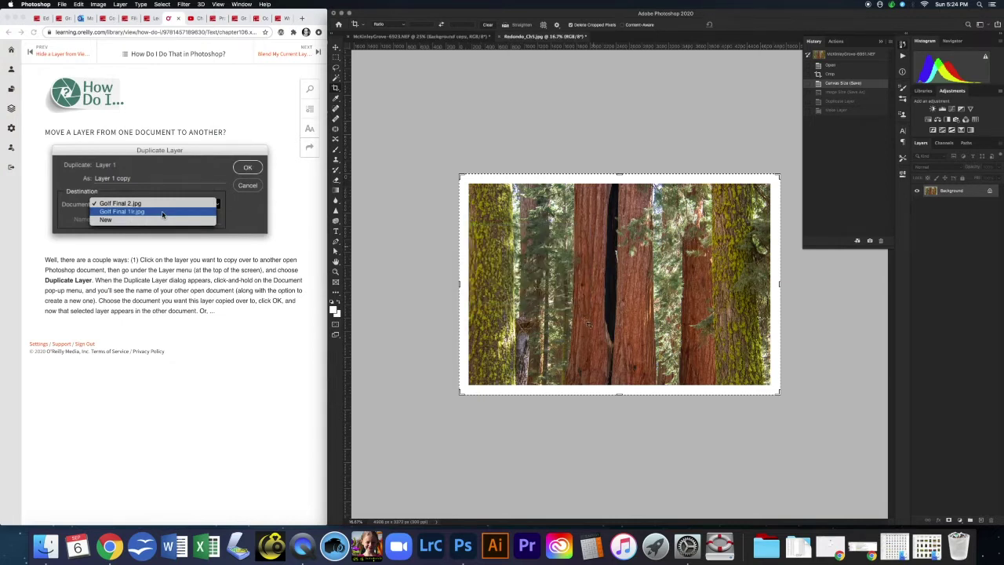
click(444, 38)
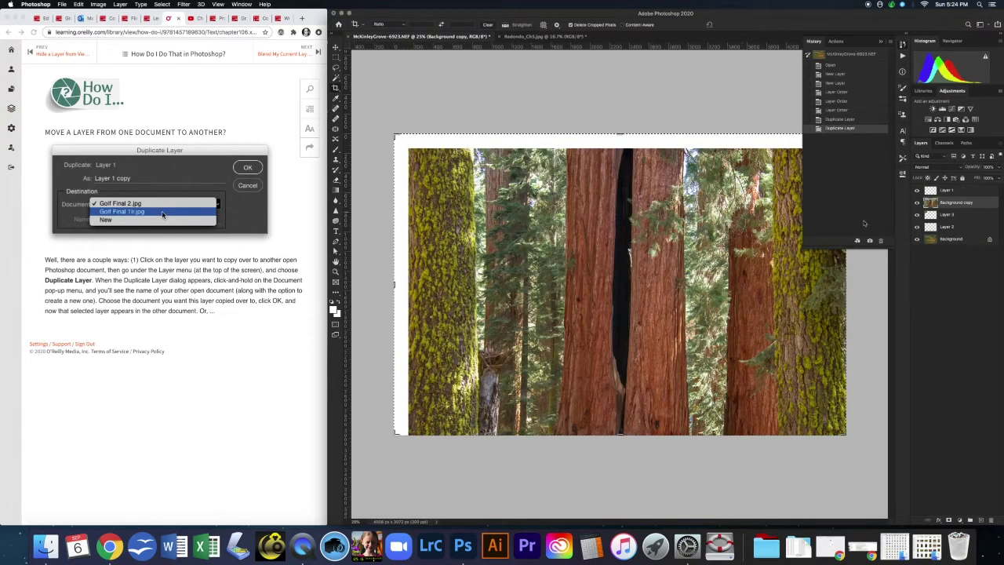
Step: Move the small redwood Layer 3 above Background copy and delete it from the mossy wood document
click(951, 215)
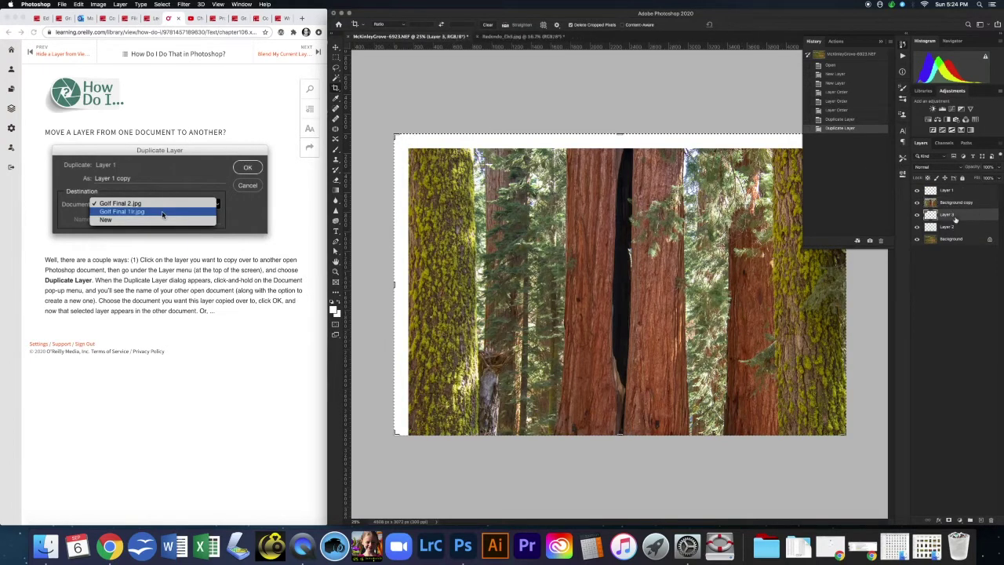
drag(948, 215, 949, 201)
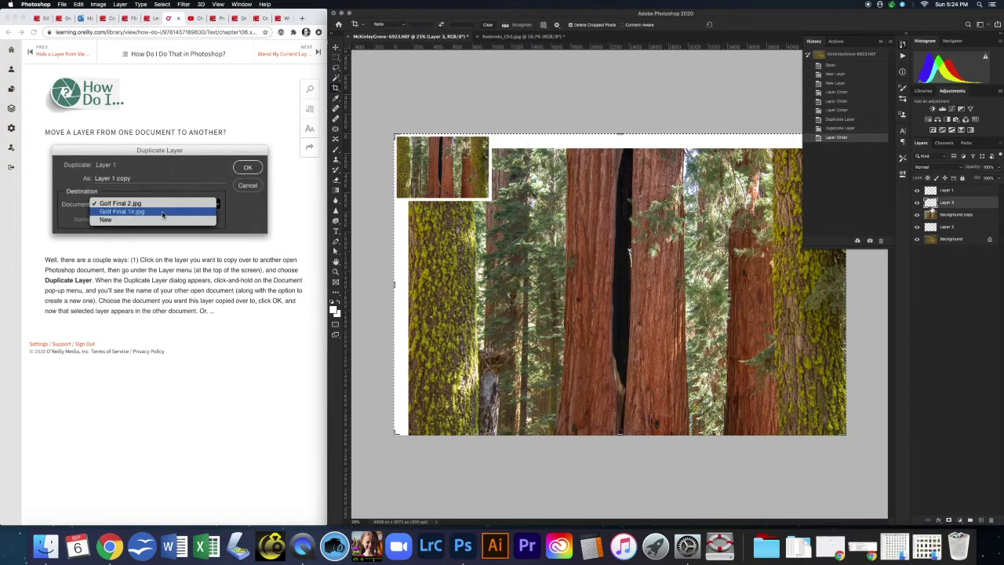
key(BackSpace)
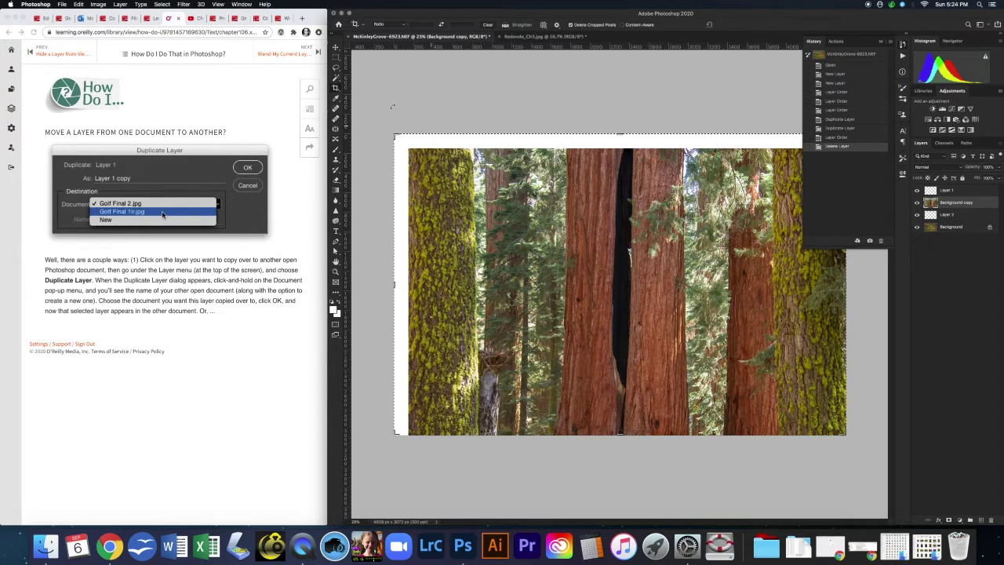
Step: Shift the Background copy layer up and to the left with the Move tool so the redwood photo covers the canvas edges
click(337, 46)
drag(641, 280, 634, 272)
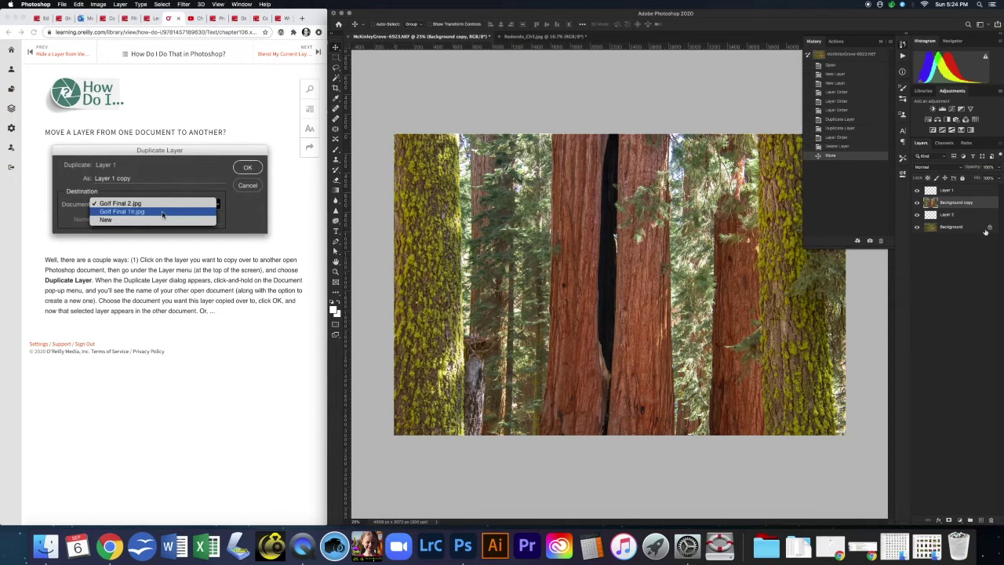
Step: Unlock the mossy wood Background and move the redwood Background copy layer beneath it
click(955, 235)
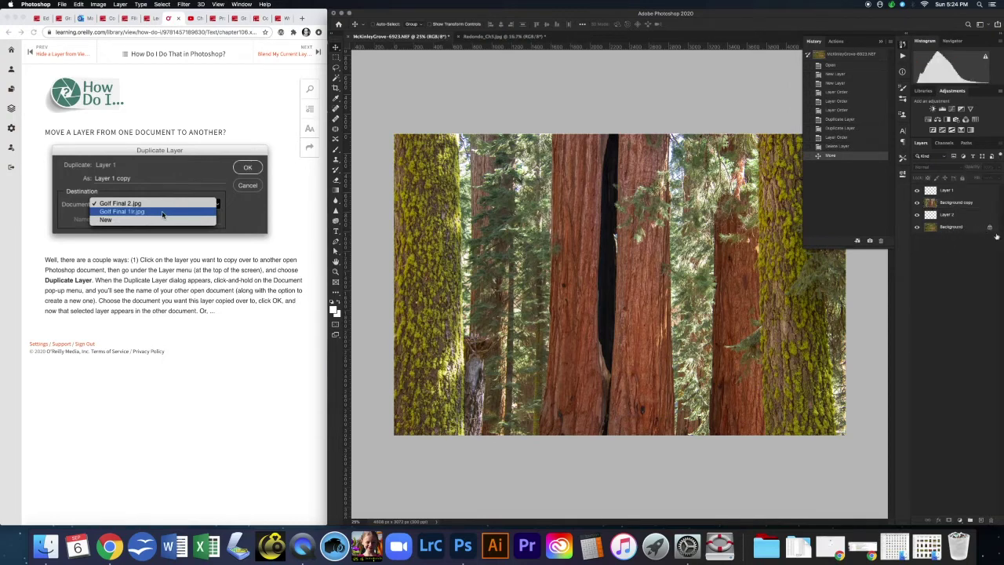
click(990, 229)
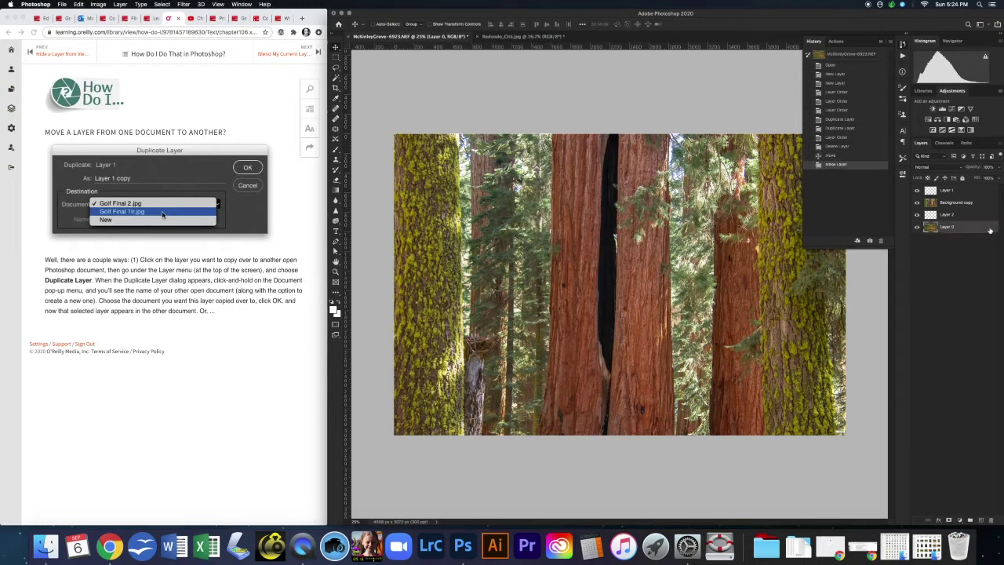
click(960, 204)
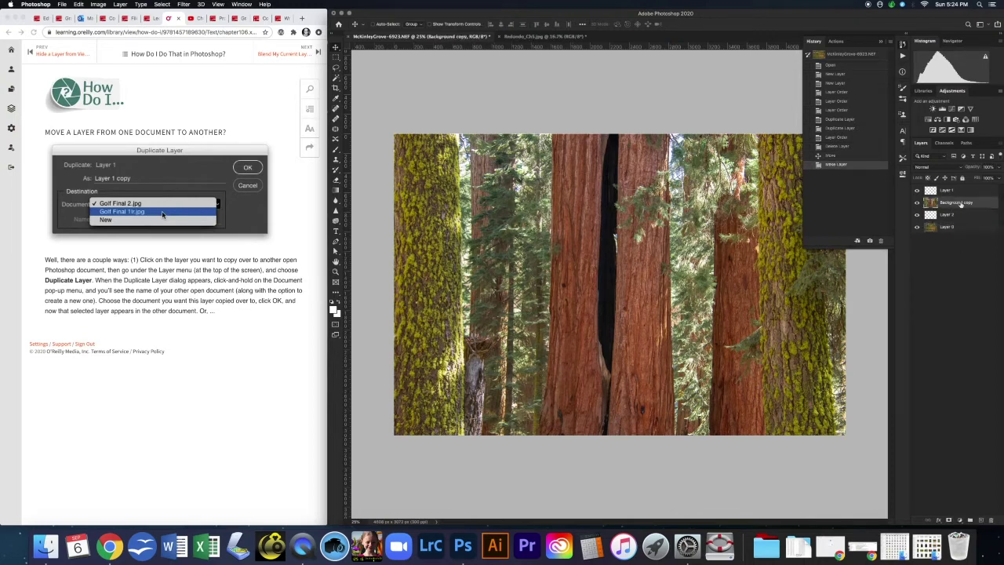
drag(961, 203, 960, 237)
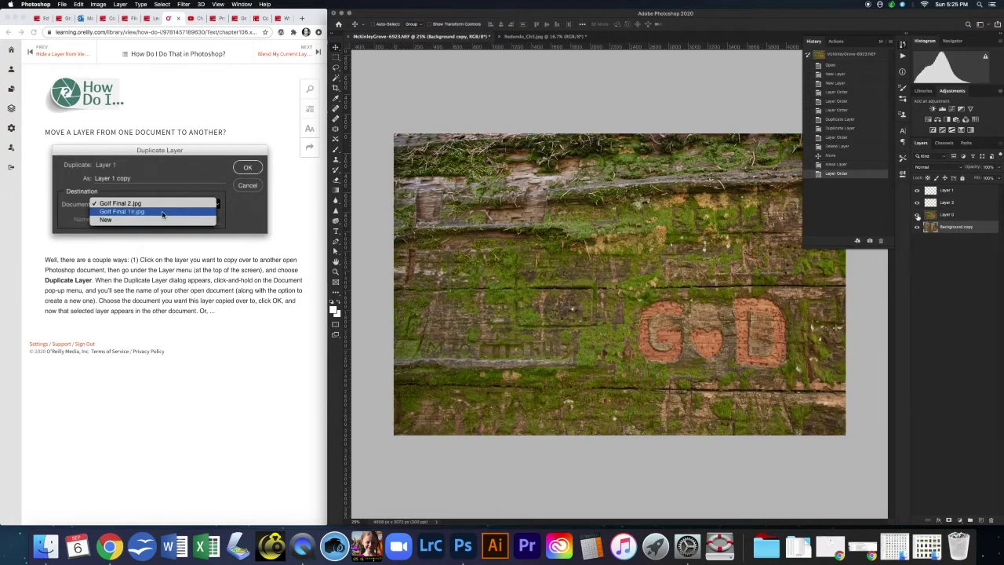
Step: Hide and reshow Layer 0 to check the redwood photo beneath it, and advance the e-book to the page on blending layers
click(917, 215)
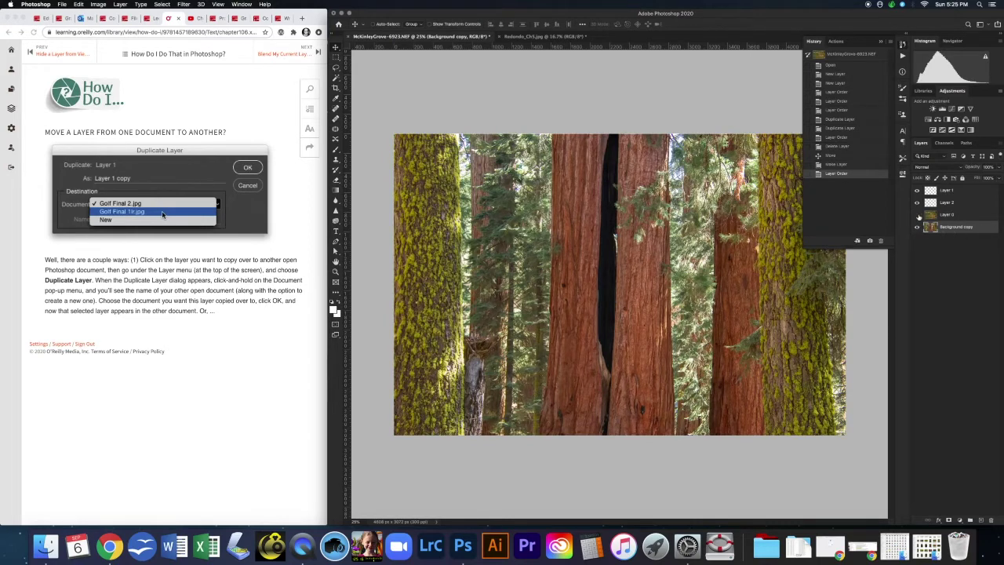
click(918, 215)
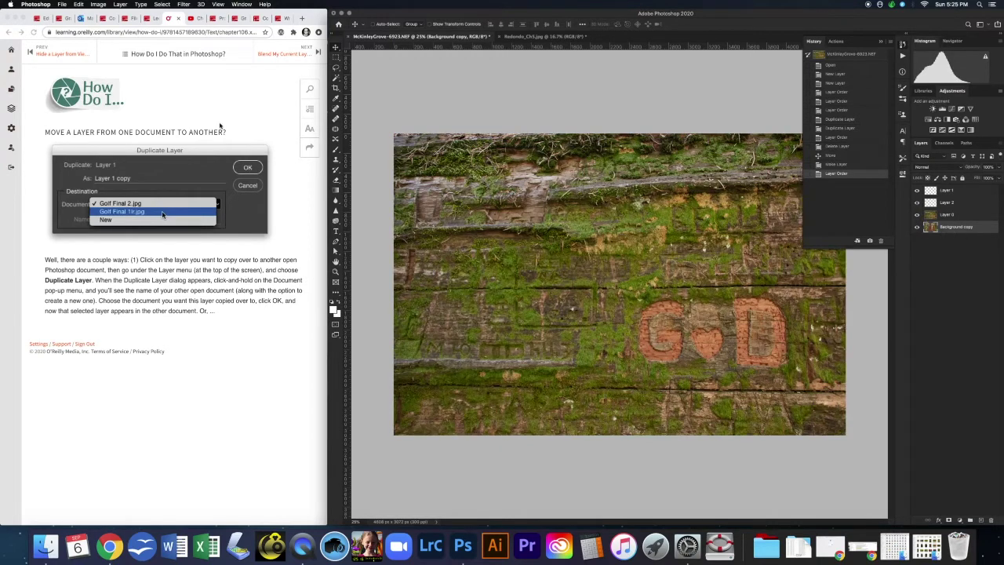
click(233, 98)
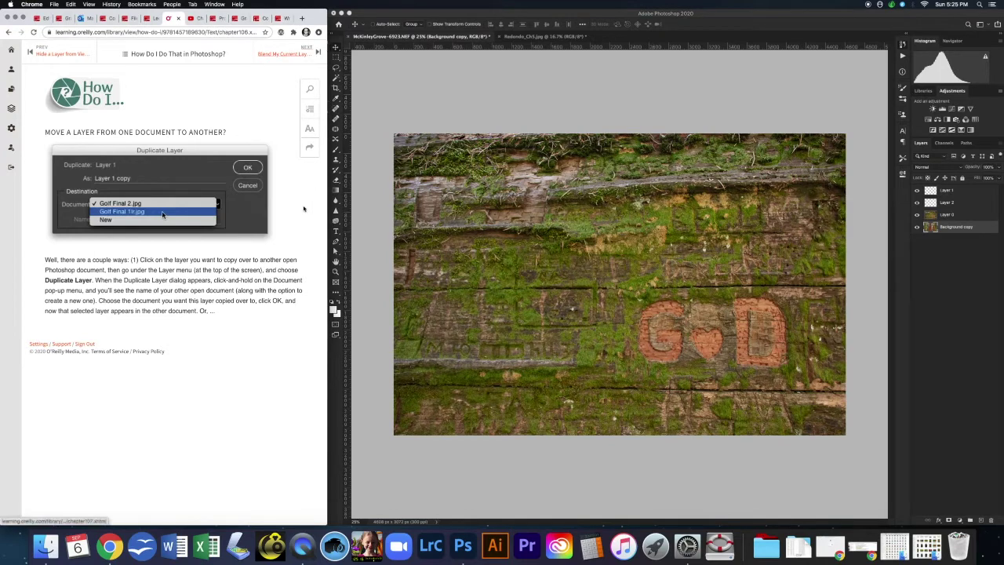
click(318, 53)
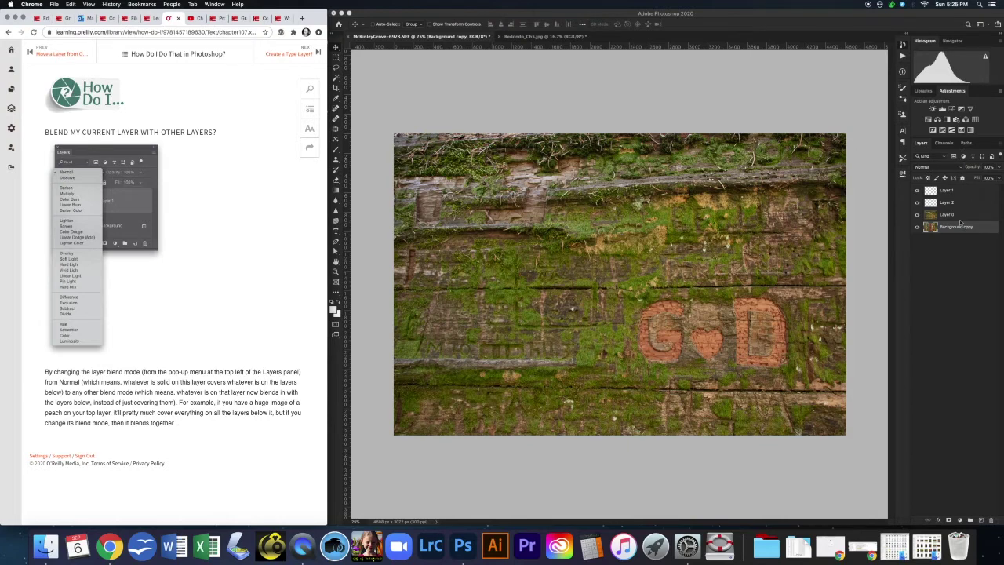
Step: Blend Layer 0 with the redwood Background copy in Overlay mode and adjust its opacity, leaving Layer 0 selected
click(949, 218)
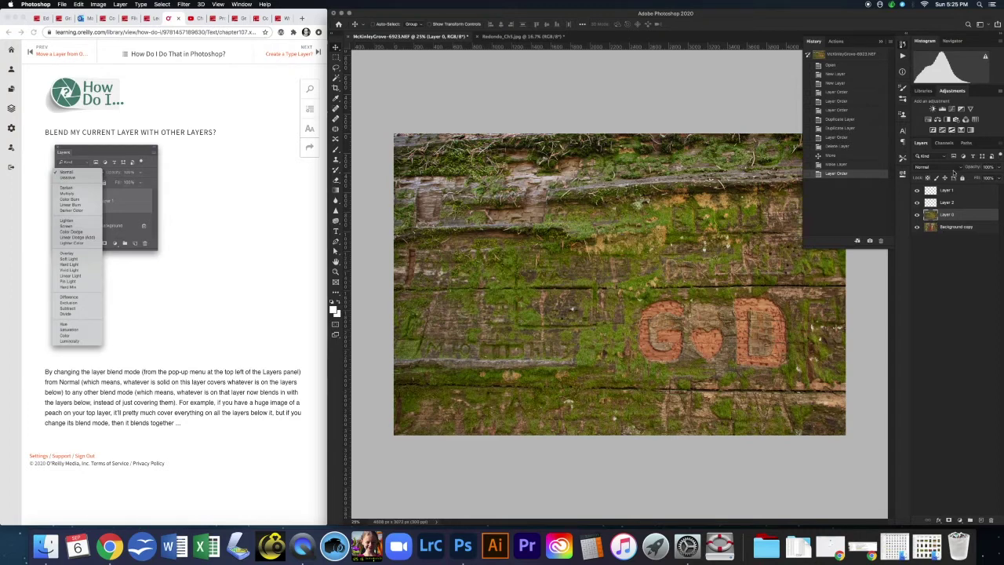
click(960, 169)
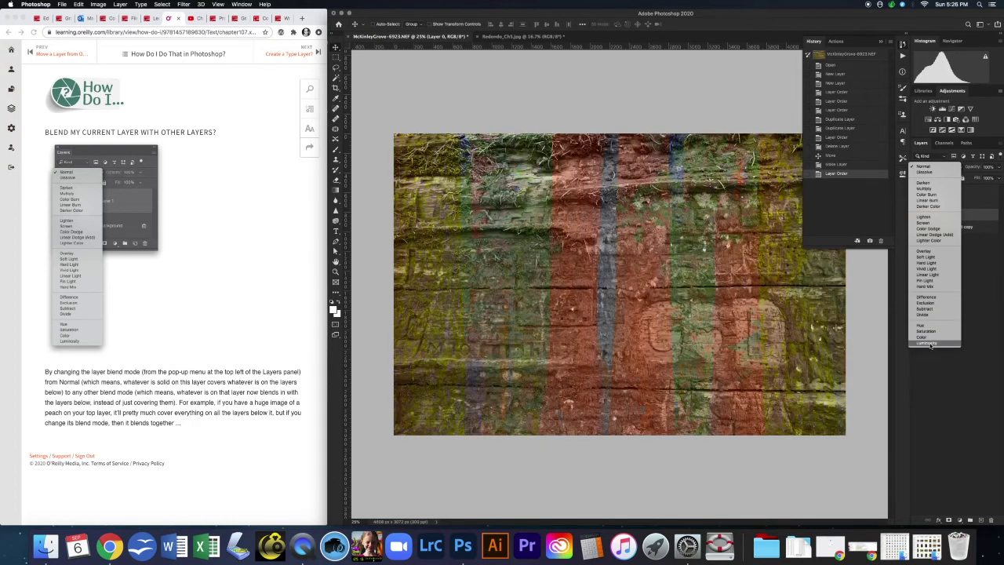
click(932, 252)
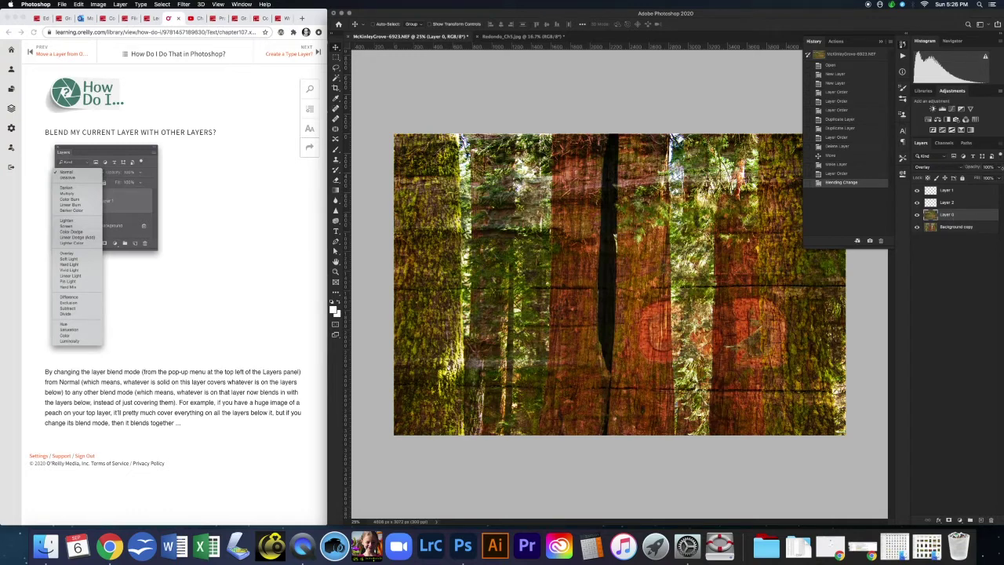
click(999, 168)
mouse_move(1000, 180)
mouse_down()
mouse_move(979, 181)
mouse_move(1001, 180)
mouse_move(990, 183)
mouse_up()
click(978, 192)
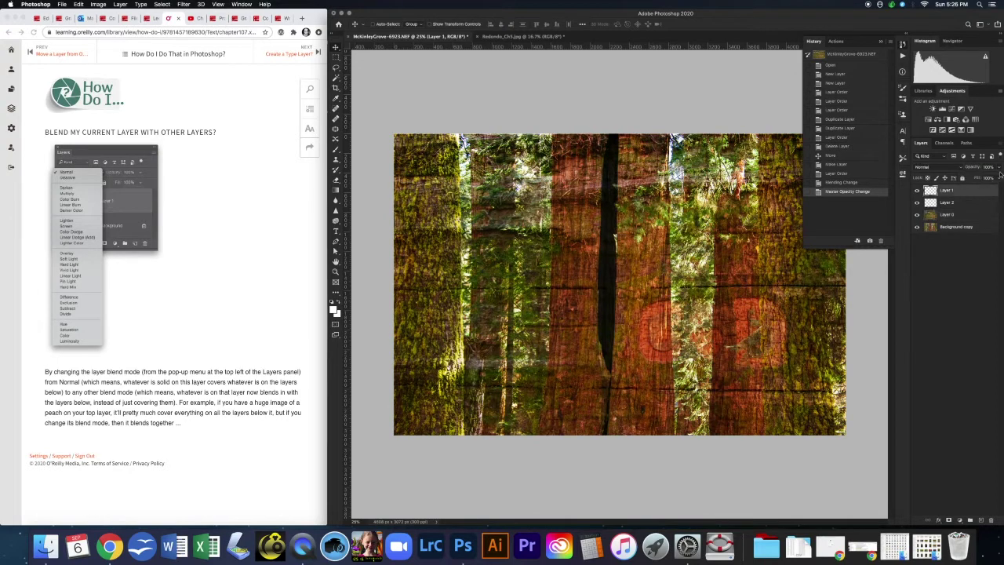
click(963, 215)
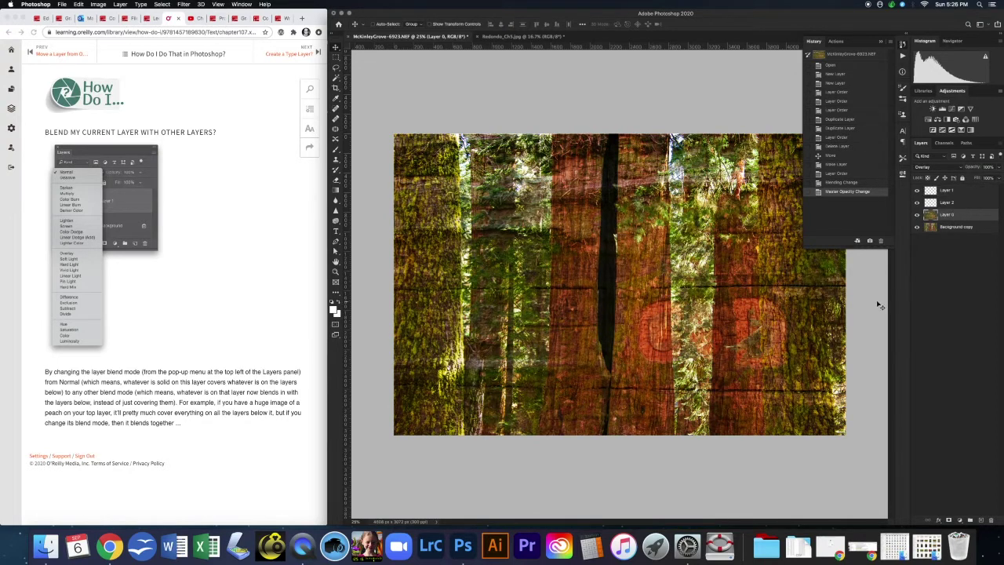
Step: Zoom the e-book page out one level and advance to the page on creating a type layer
click(253, 228)
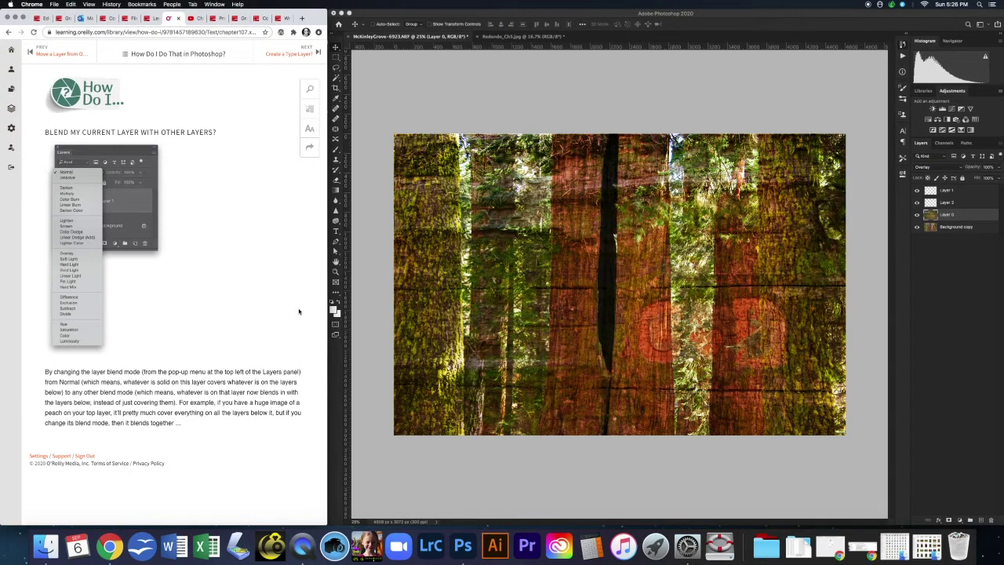
key(super+minus)
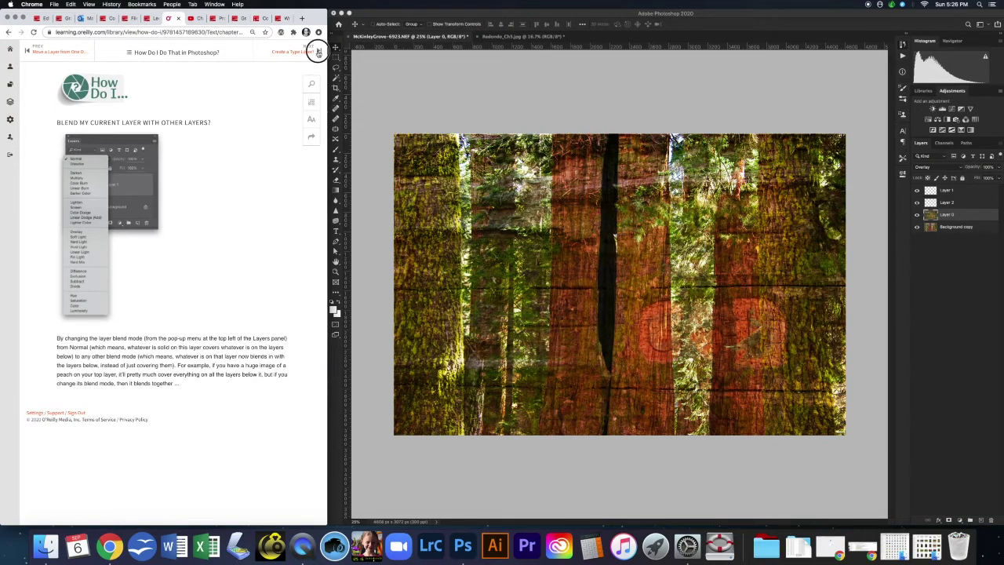
click(318, 51)
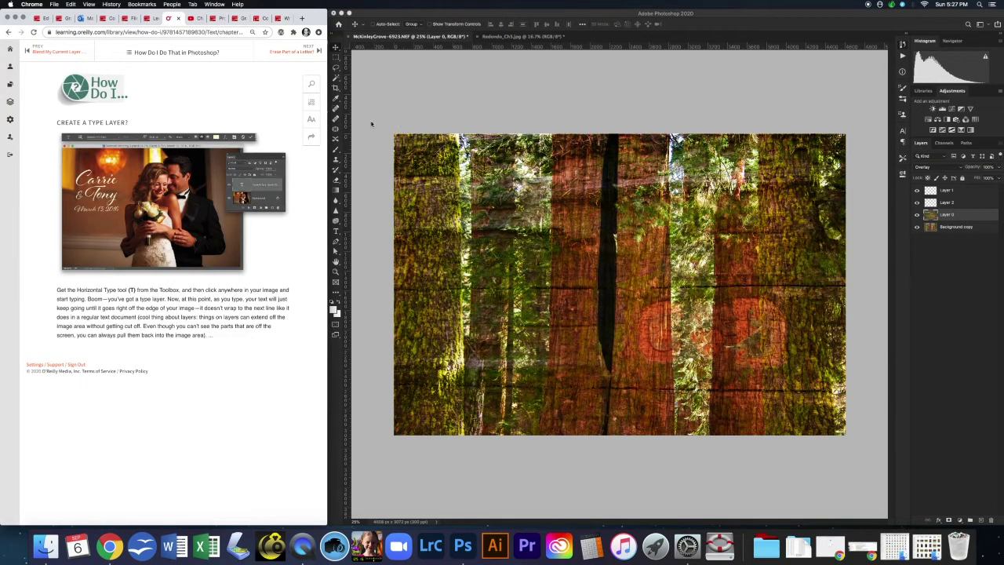
Step: Add a horizontal type layer reading McKinley Grove in the upper-left area of the photo
click(337, 233)
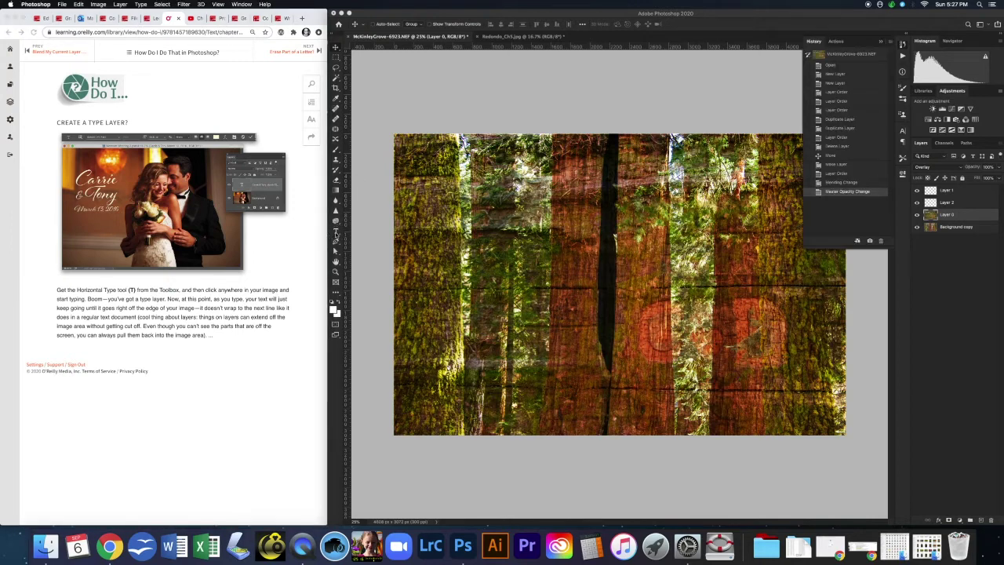
click(336, 233)
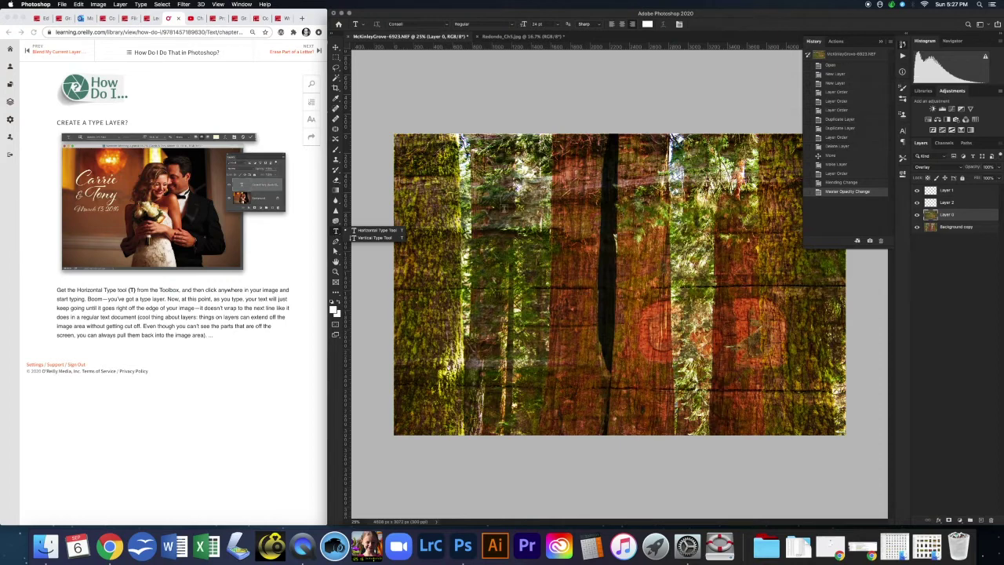
click(491, 216)
click(493, 215)
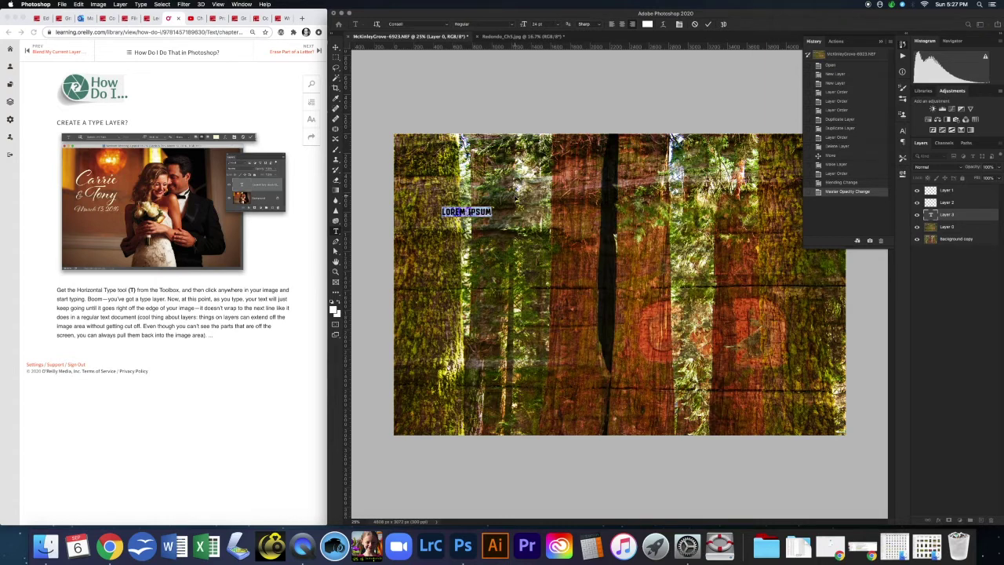
key(BackSpace)
text(MCKIN)
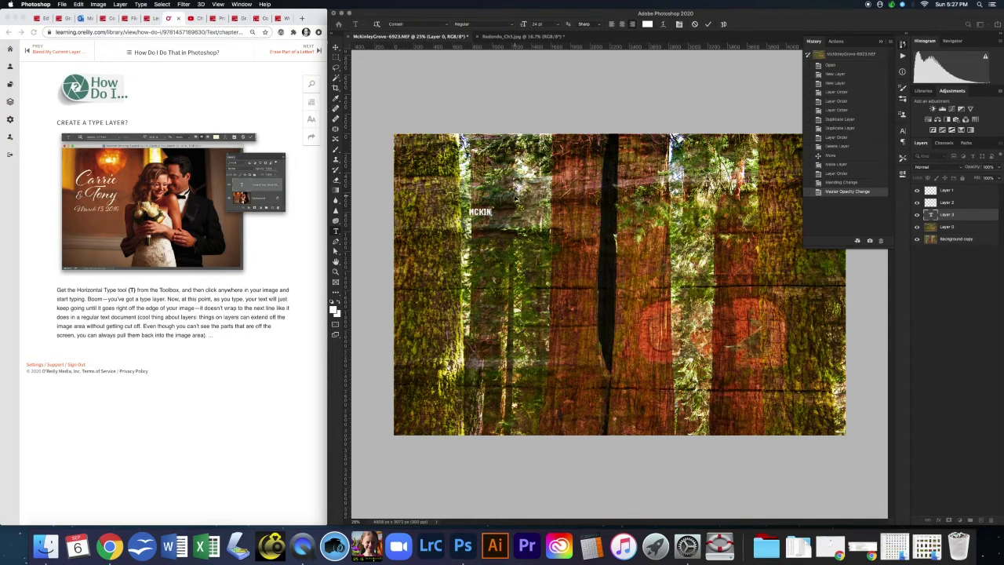
text(LEY, GROVE)
click(493, 211)
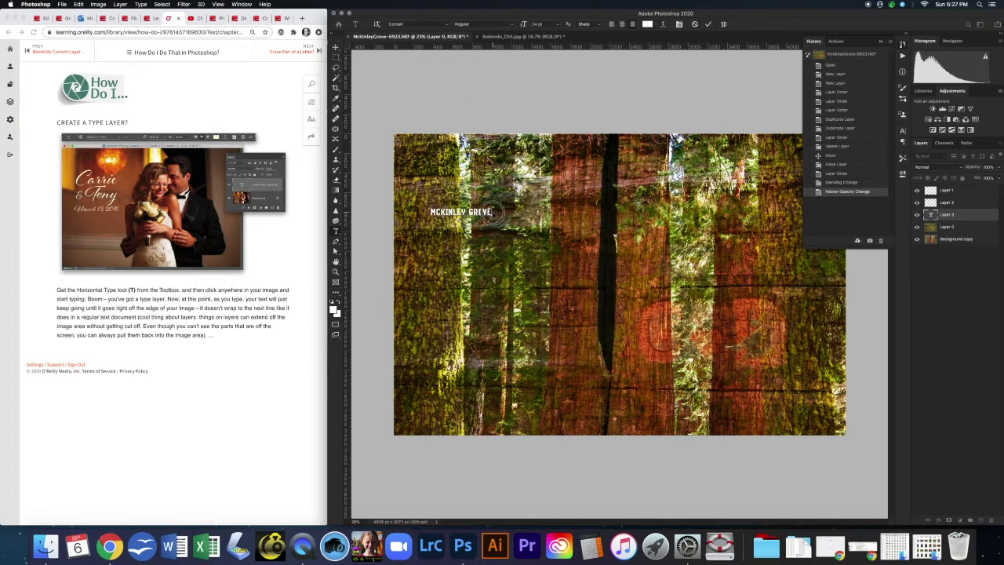
Step: Set the McKinley Grove text to 72 pt and move it up and to the right until the whole title fits on the canvas
drag(494, 212, 424, 212)
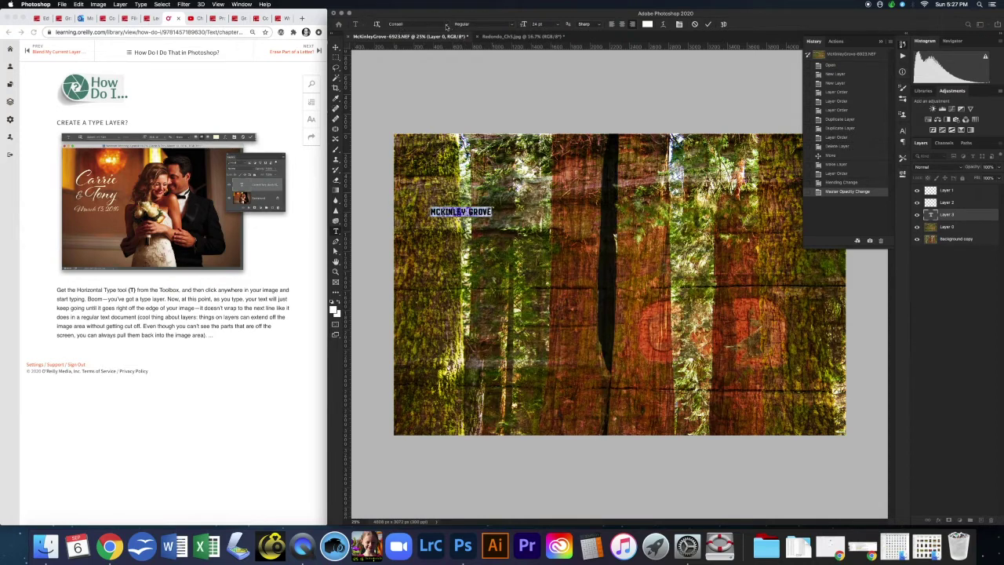
click(558, 25)
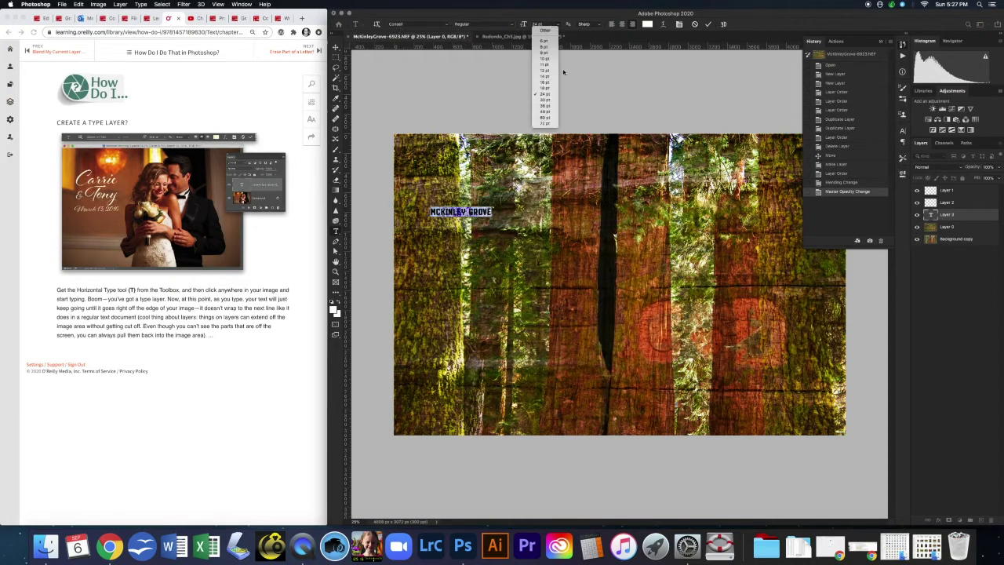
click(547, 123)
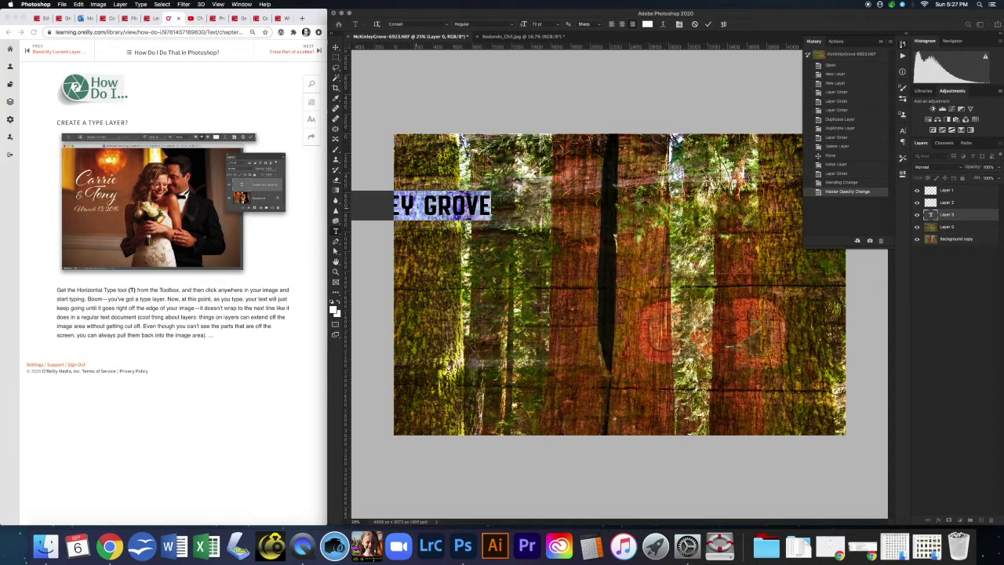
click(335, 48)
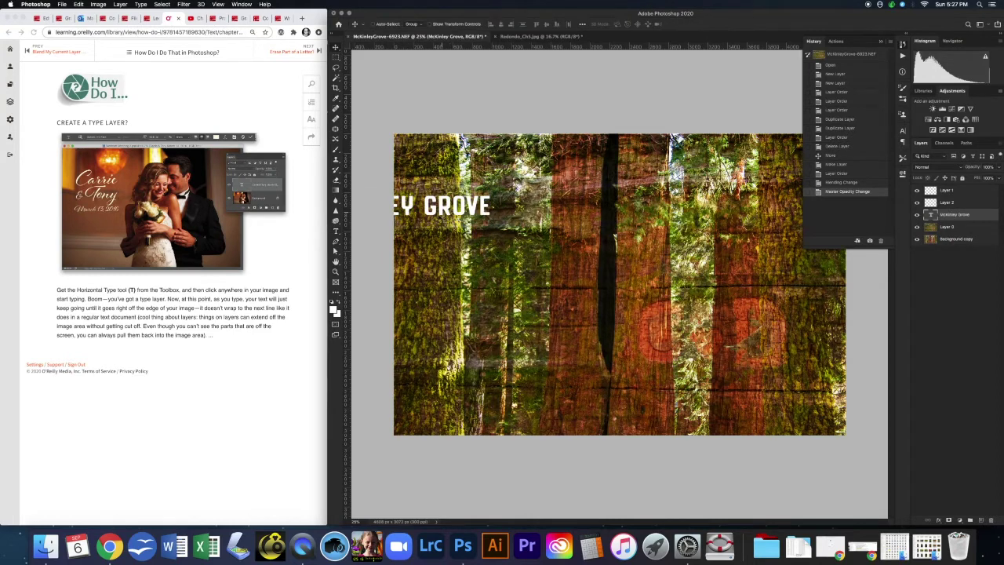
drag(465, 209, 537, 180)
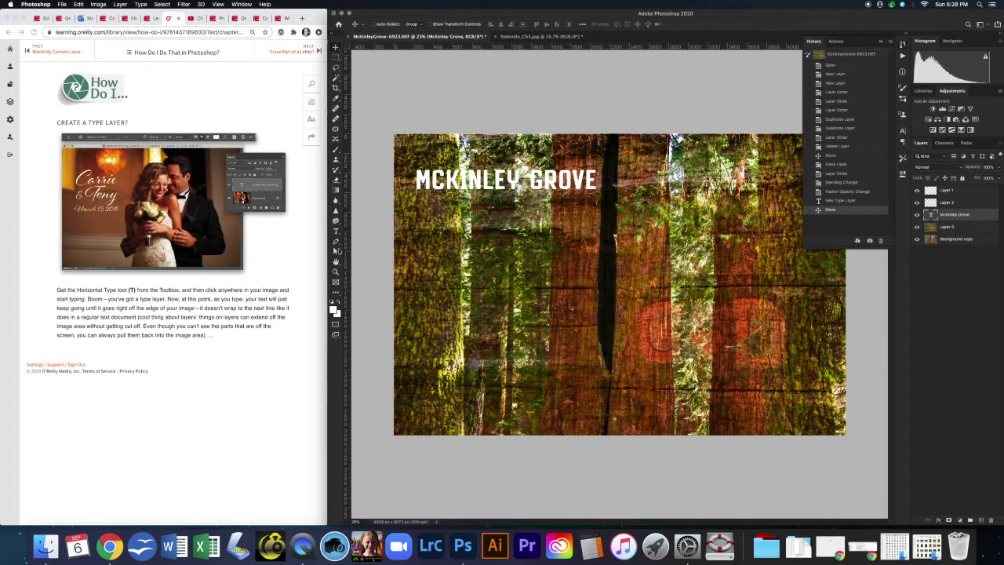
Step: Change the McKinley Grove type layer to the handwritten script font among the recent fonts and check its available styles, keeping Regular
click(336, 231)
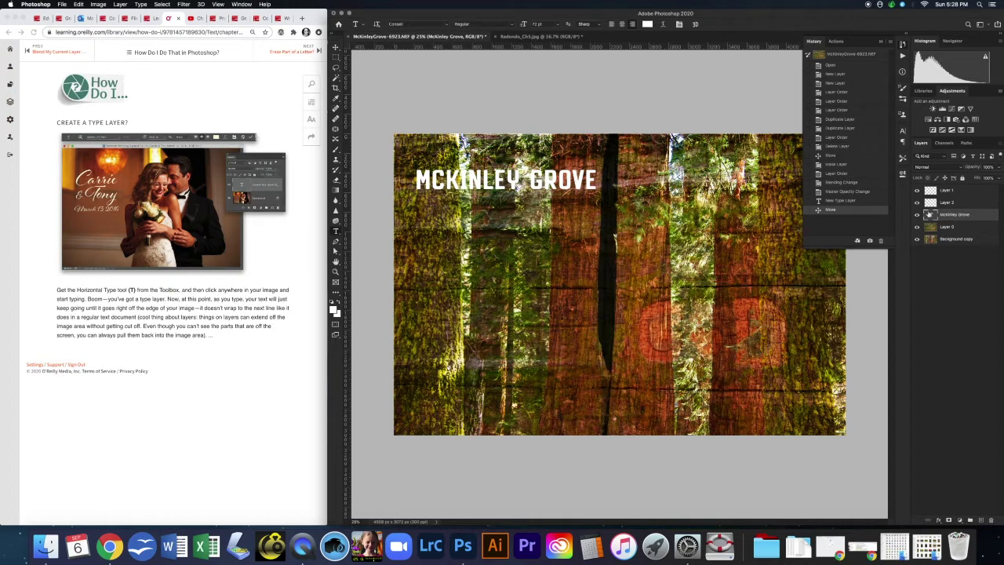
click(447, 25)
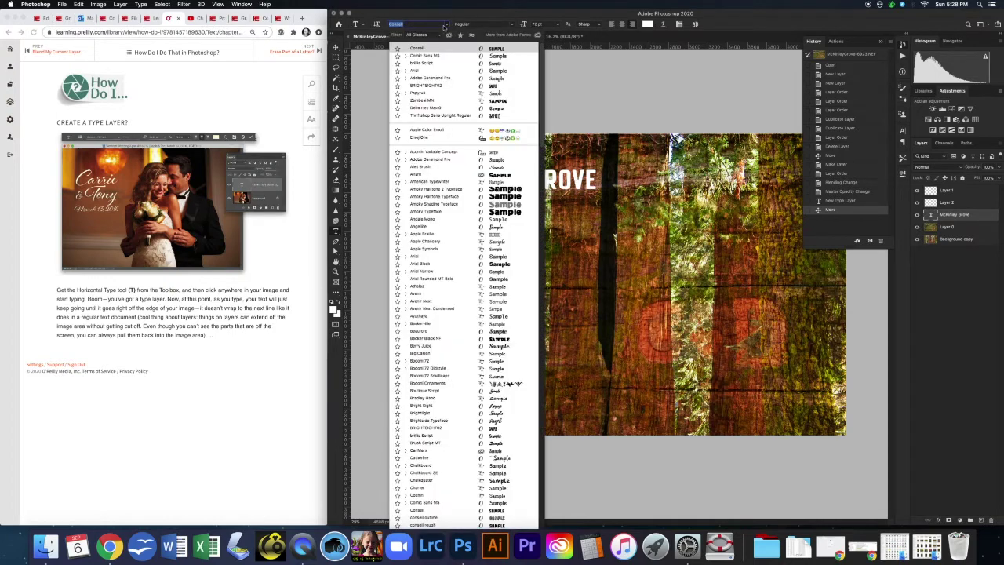
click(463, 62)
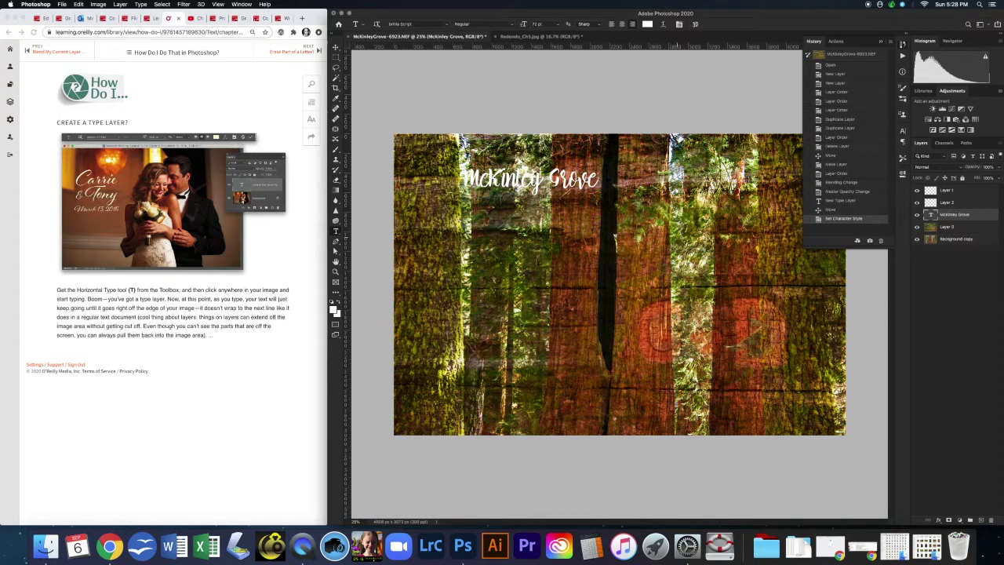
click(509, 26)
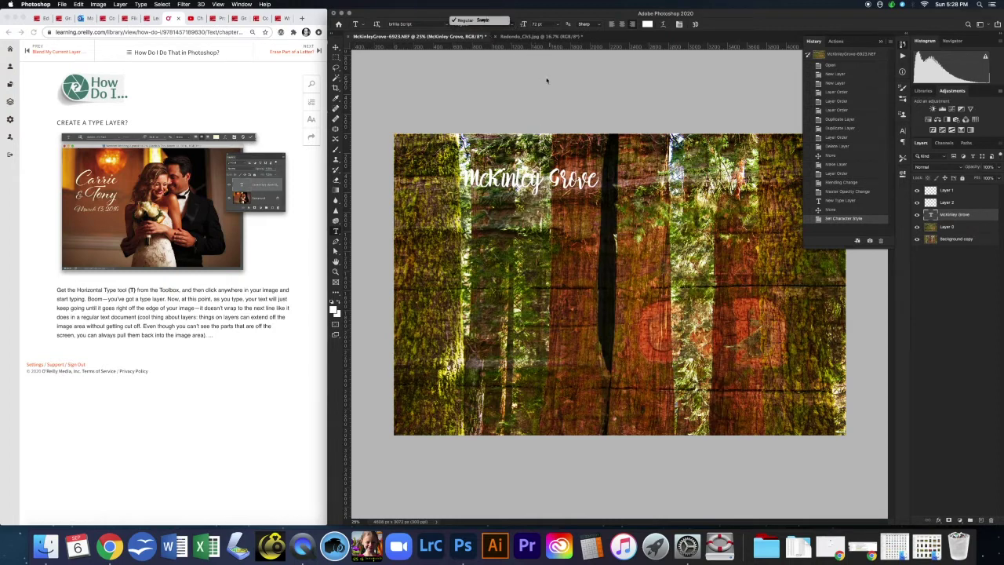
click(511, 23)
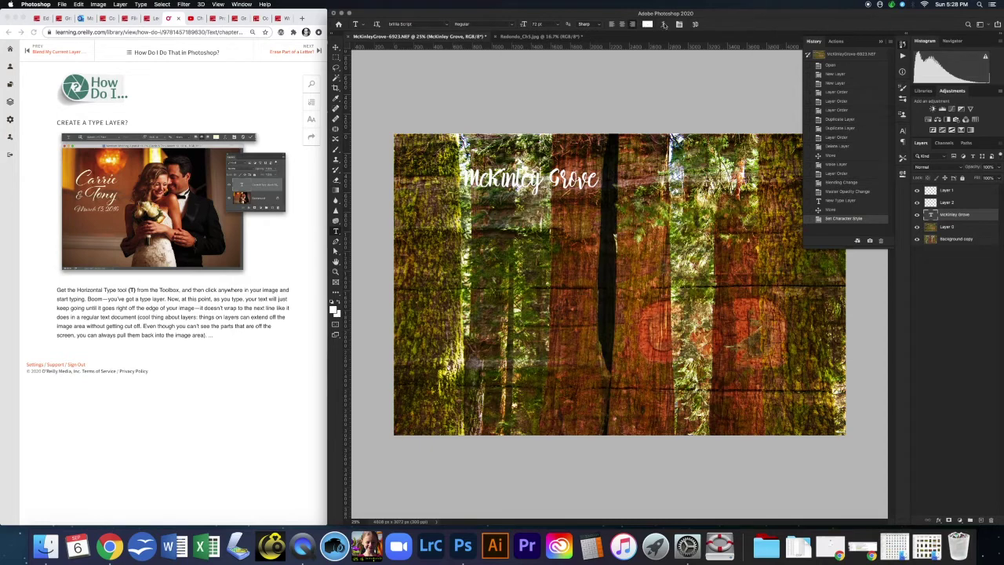
Step: Warp the McKinley Grove text with the Fisheye style, trying out the Arc and Shell Lower styles first
click(663, 25)
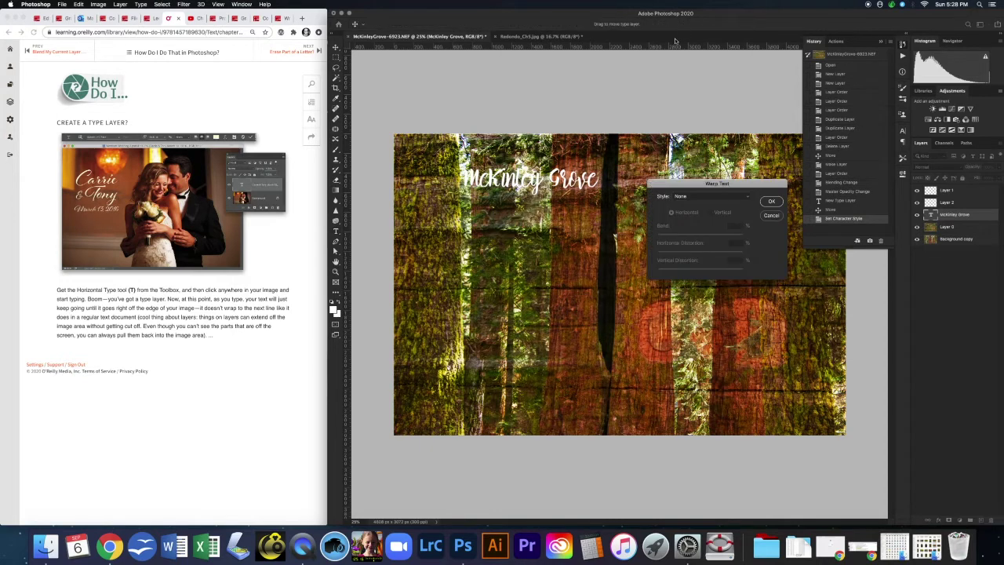
click(751, 196)
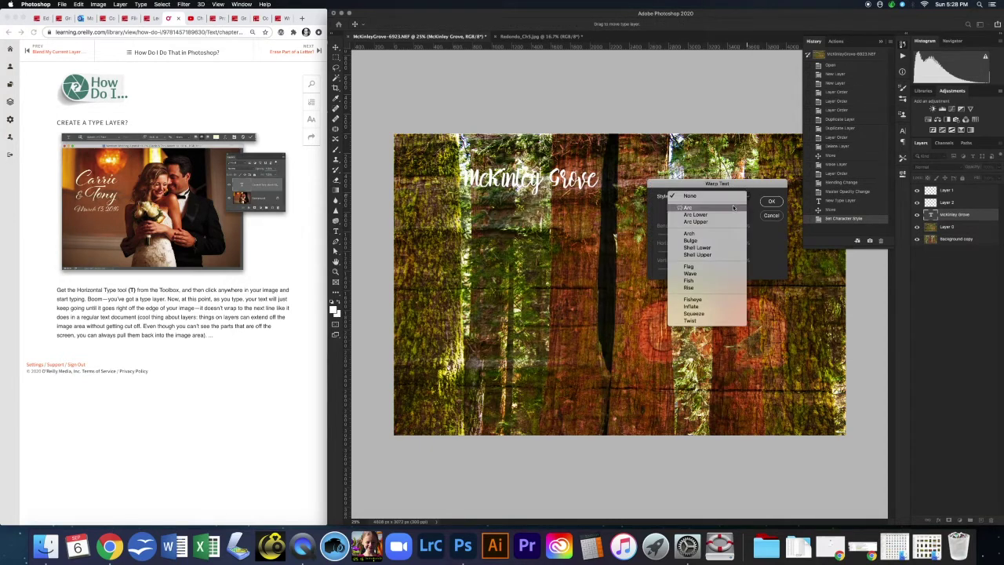
click(730, 209)
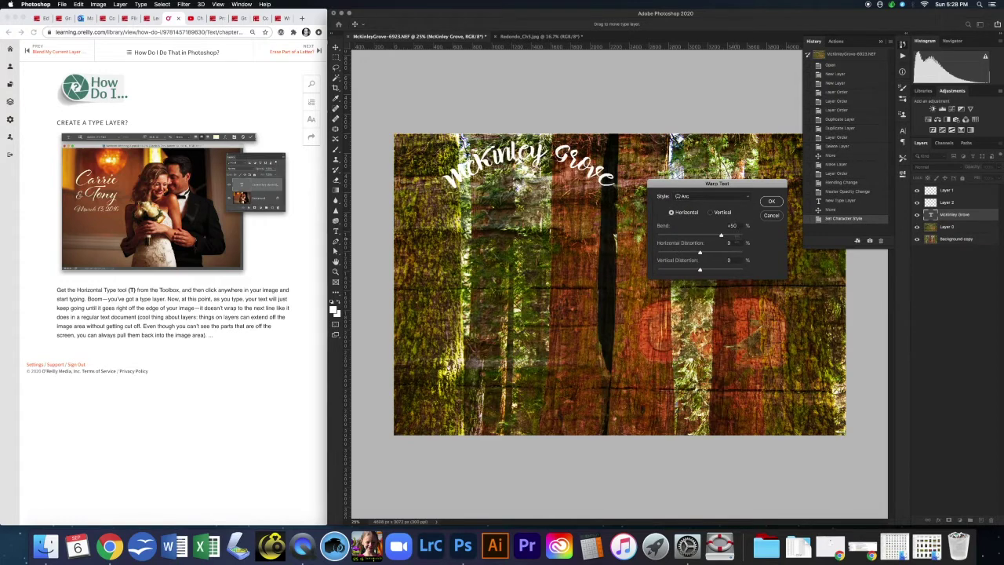
click(748, 197)
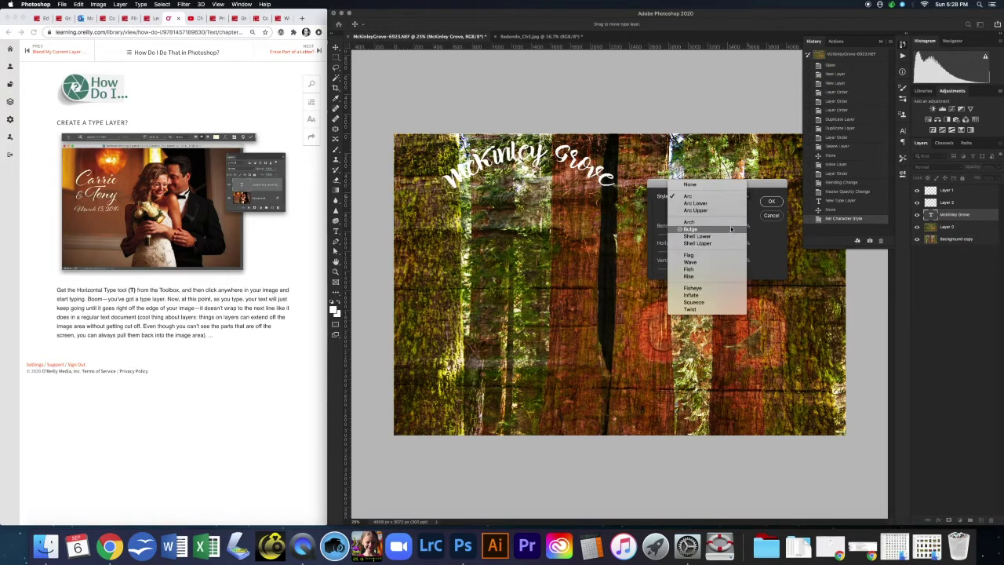
click(683, 236)
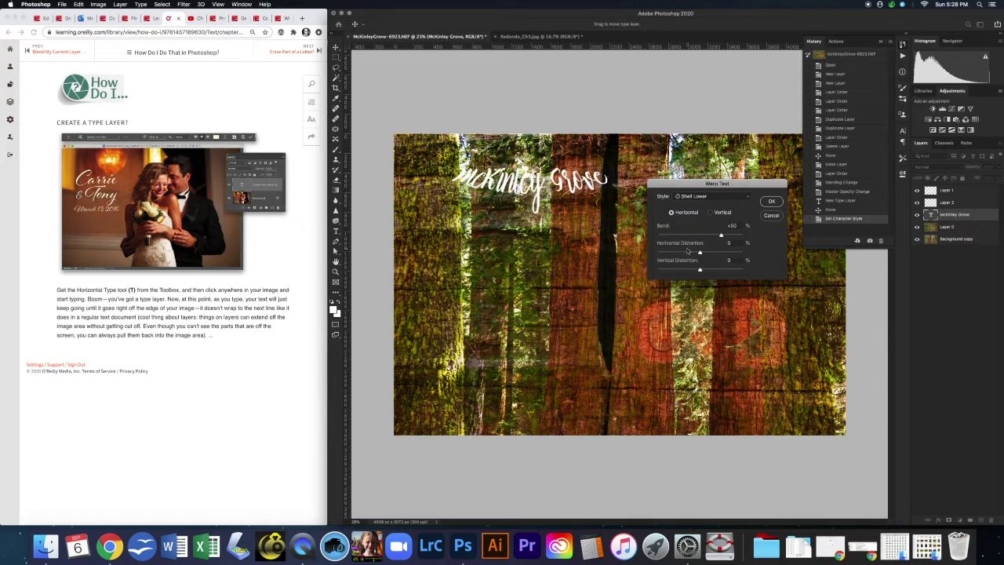
click(746, 195)
click(723, 249)
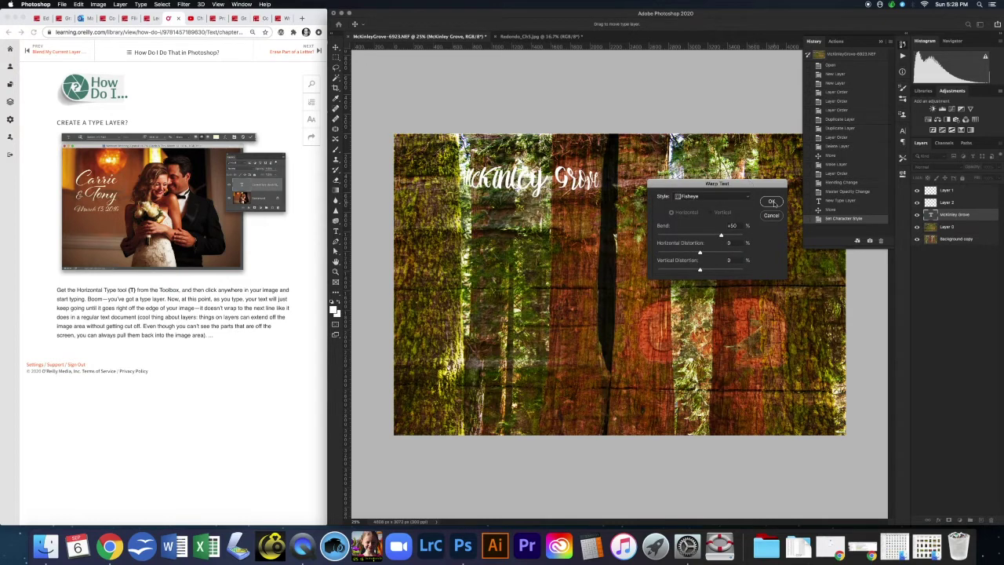
Step: Set the Fisheye bend to +41%, adjust the horizontal distortion, bring the vertical distortion back near zero and apply the warp
drag(720, 236, 681, 270)
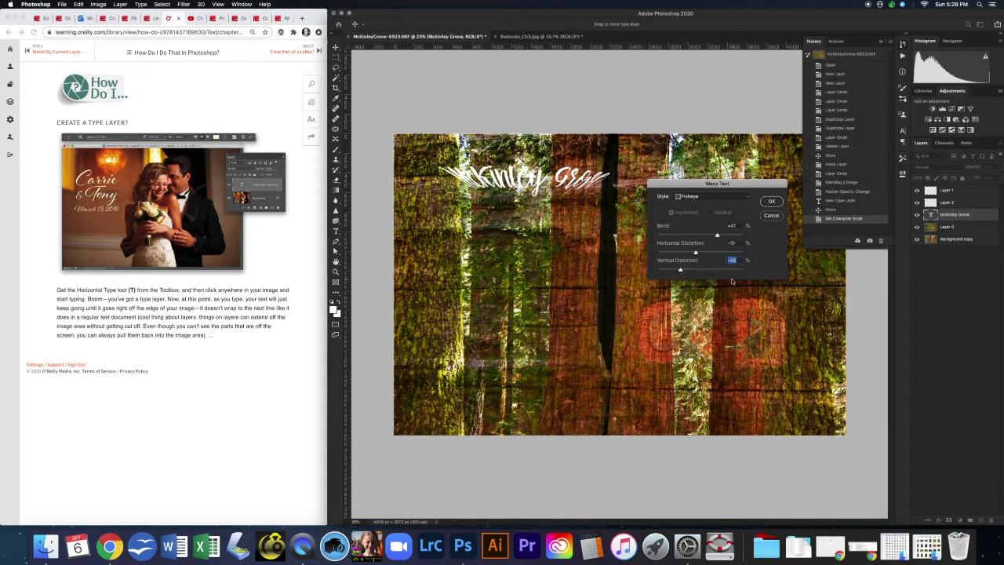
drag(679, 270, 697, 270)
click(772, 203)
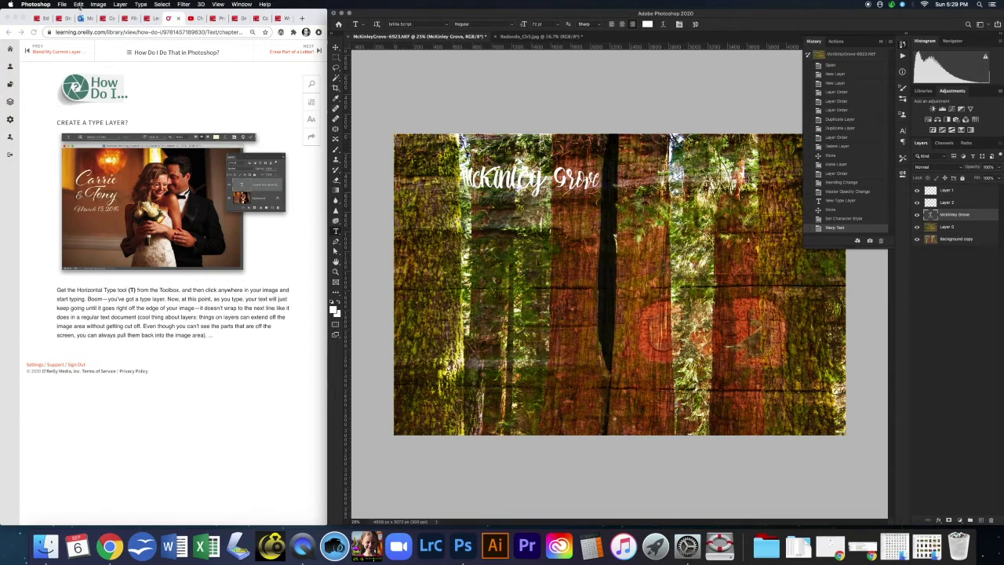
Step: Scale the McKinley Grove text up to about 282% with Free Transform and collapse the History panel covering the canvas
click(79, 4)
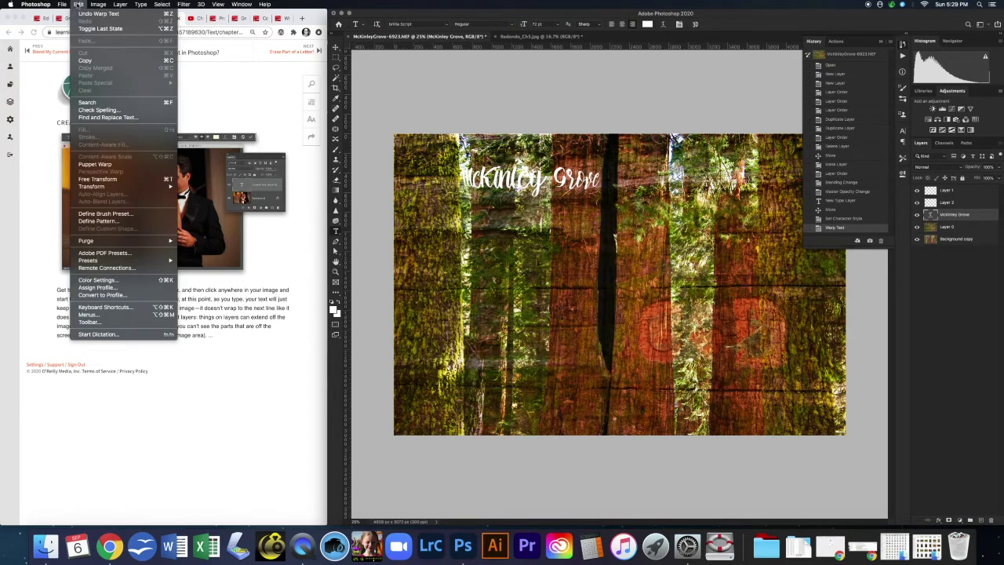
click(121, 178)
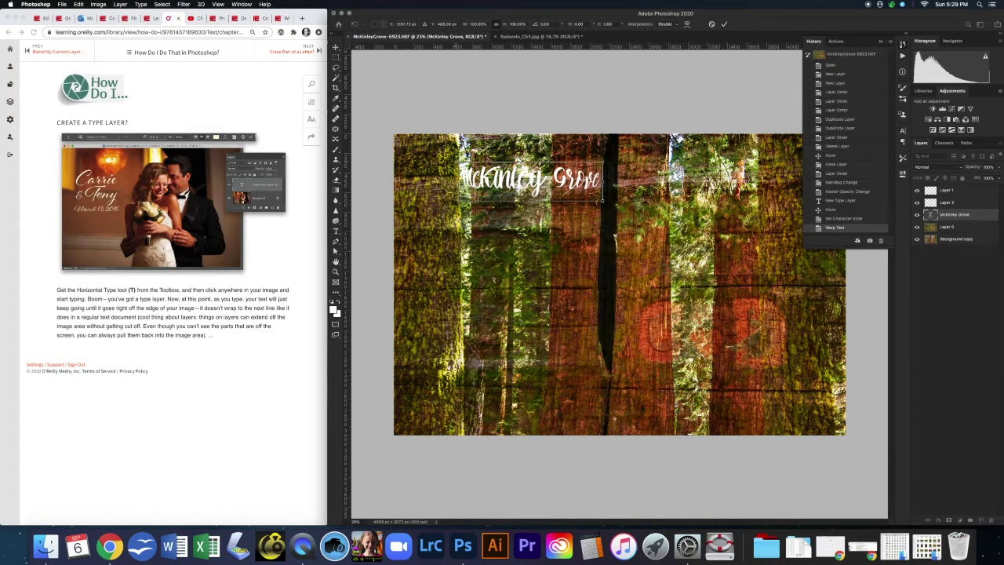
drag(600, 200, 817, 300)
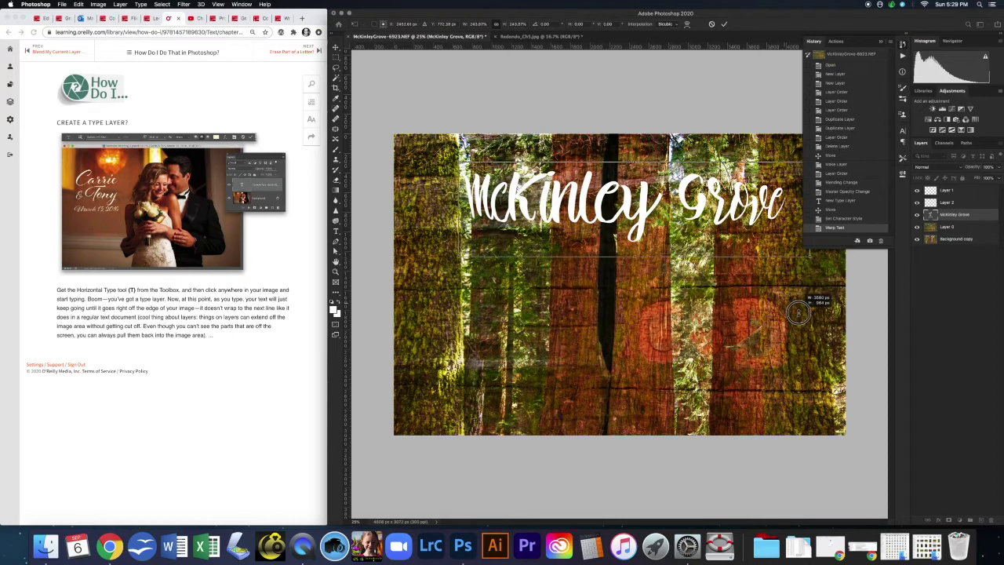
drag(460, 258, 435, 299)
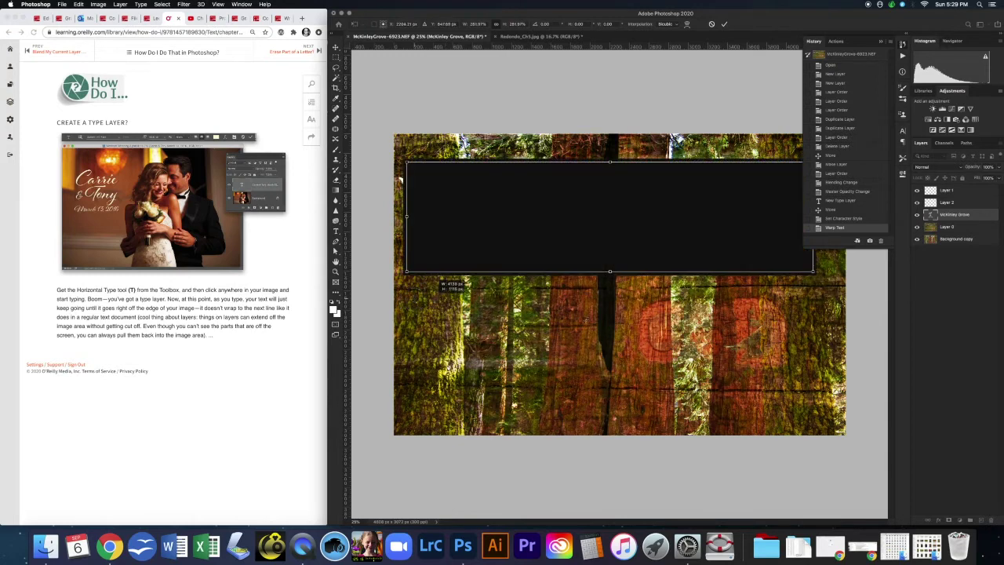
click(881, 43)
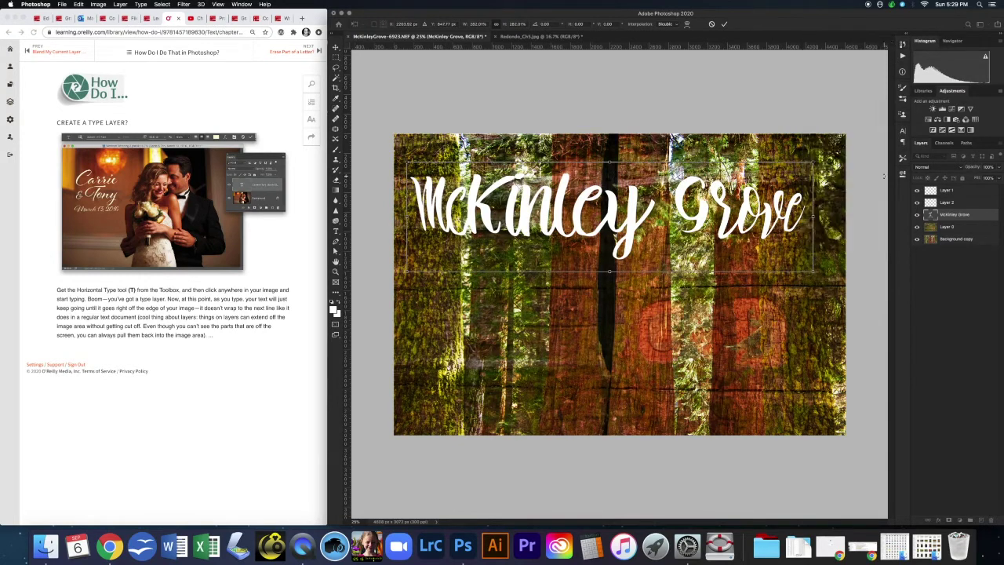
Step: Nudge the enlarged McKinley Grove text slightly to the right and apply the transformation
key(Right)
key(Right)
key(Right)
key(Right)
key(Right)
key(Right)
key(Right)
key(Right)
key(Right)
key(Right)
key(Right)
key(Right)
key(Right)
key(Right)
key(Right)
key(Right)
key(Right)
key(Right)
key(Right)
key(Right)
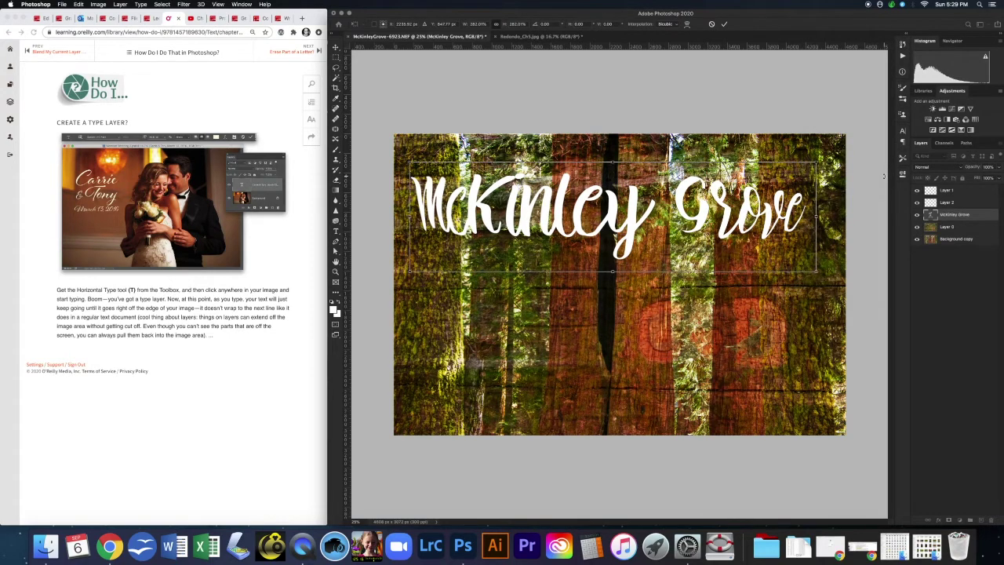
key(Right)
key(Right)
key(Right)
key(Right)
key(Right)
key(Right)
key(Right)
key(Right)
key(Right)
key(Right)
key(Right)
key(Right)
key(Right)
key(Right)
key(Right)
key(Right)
key(Right)
key(Right)
key(Right)
key(Right)
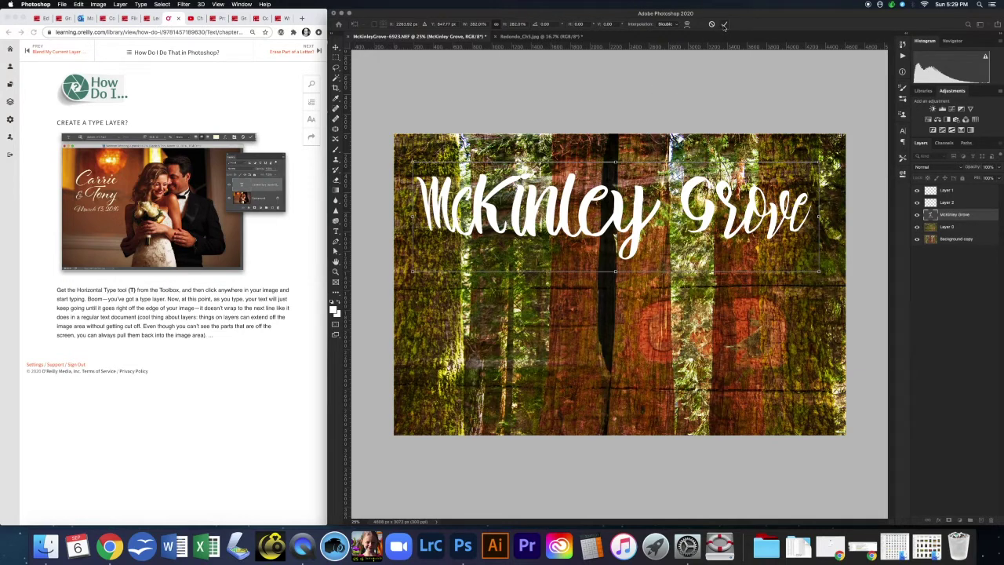
click(724, 25)
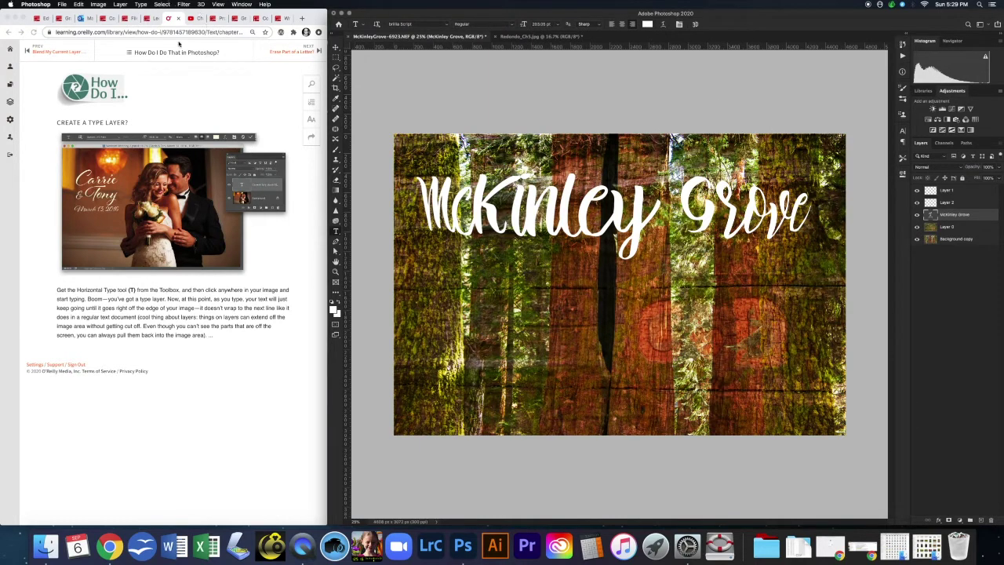
Step: Turn to the e-book's "Erase Part of a Letter?" page and rasterize the McKinley Grove type layer
click(320, 51)
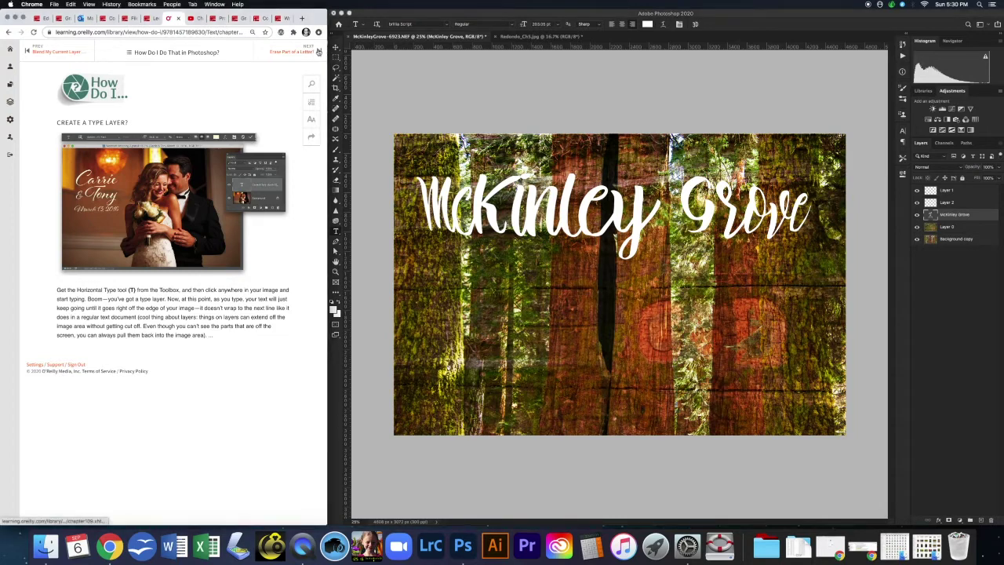
click(319, 51)
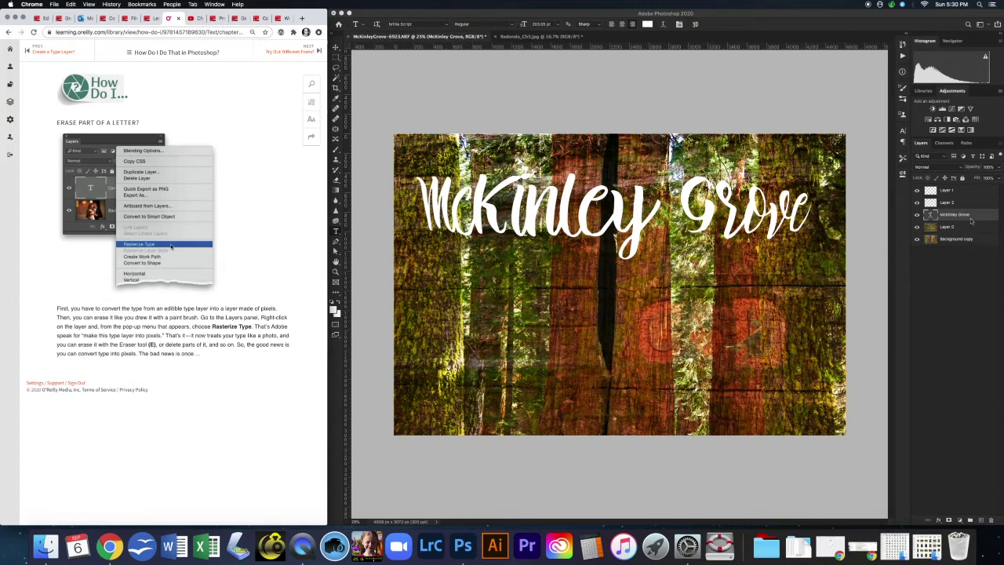
right_click(930, 214)
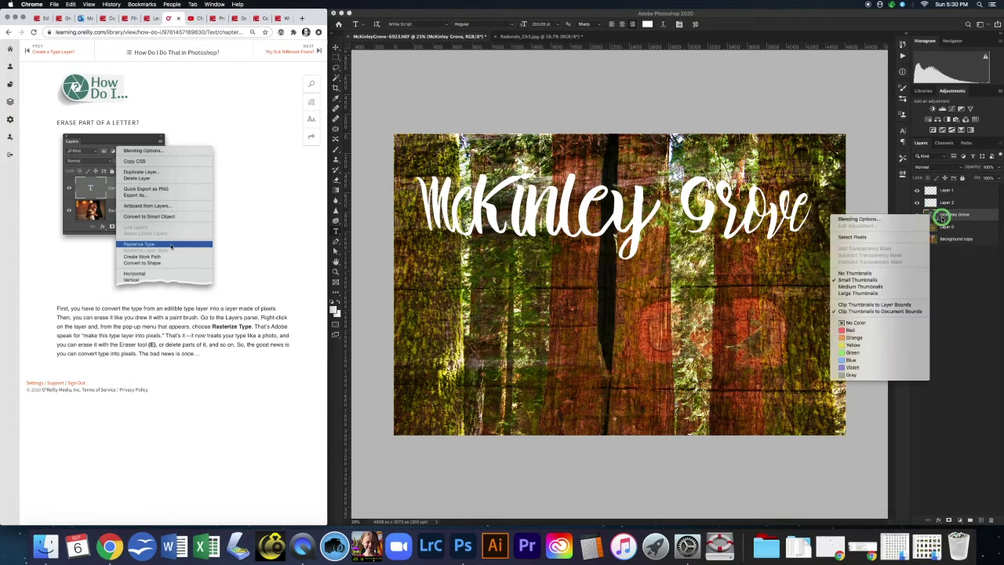
right_click(958, 215)
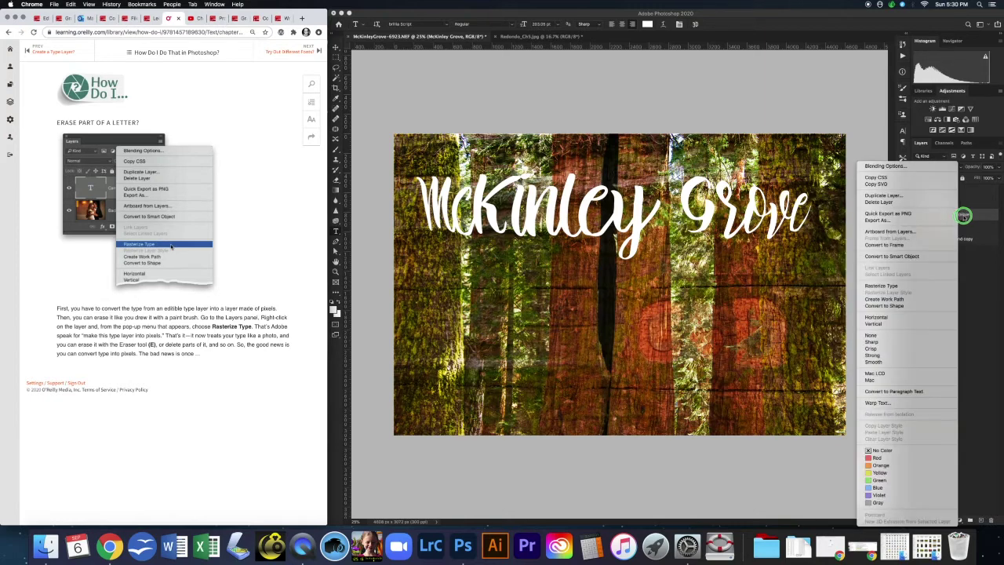
click(979, 331)
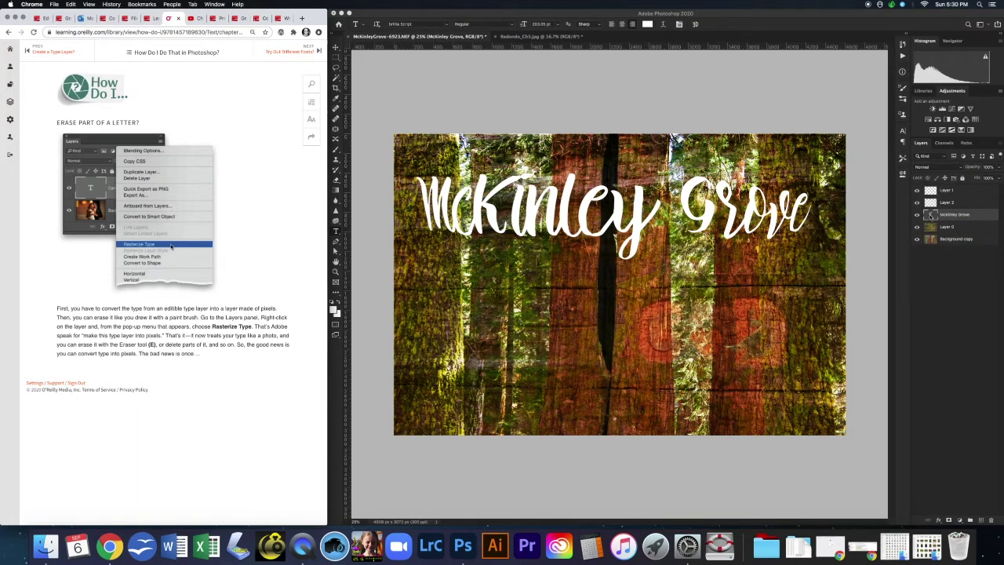
right_click(932, 214)
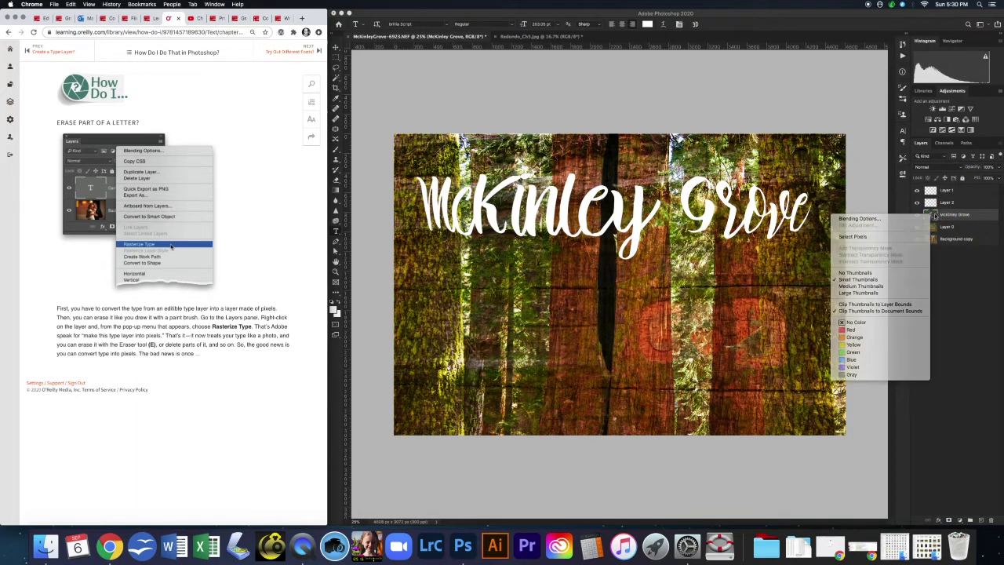
click(960, 218)
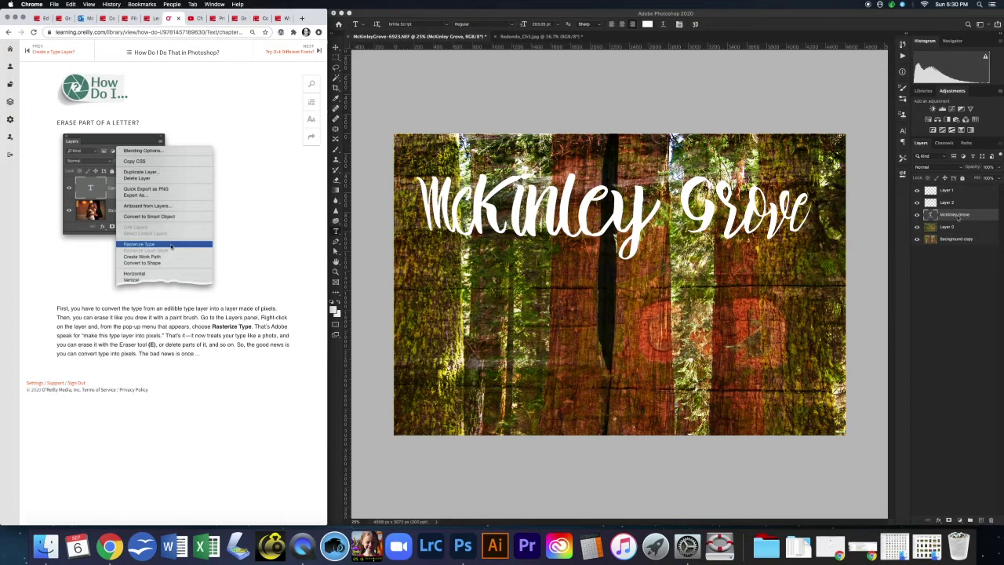
right_click(957, 218)
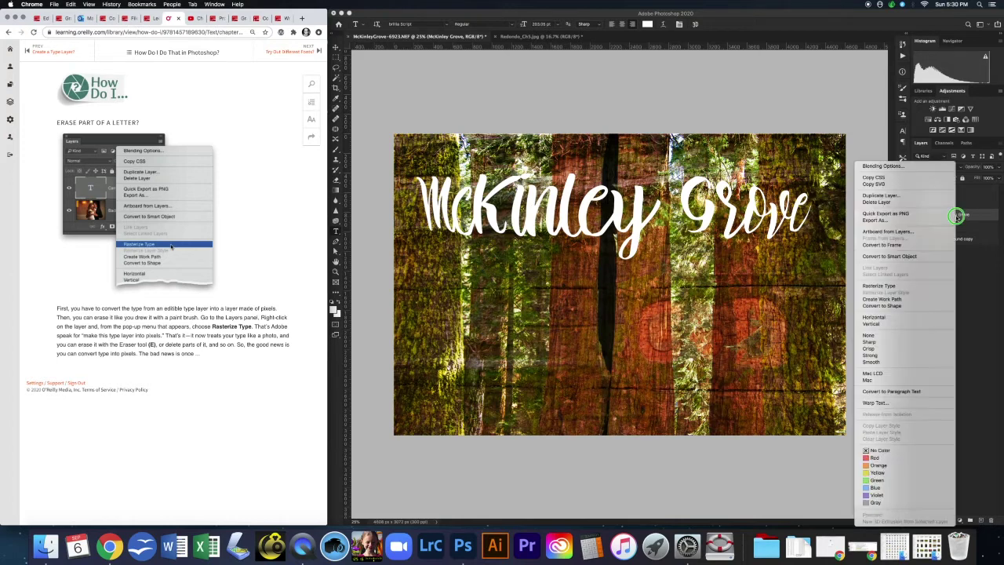
click(898, 286)
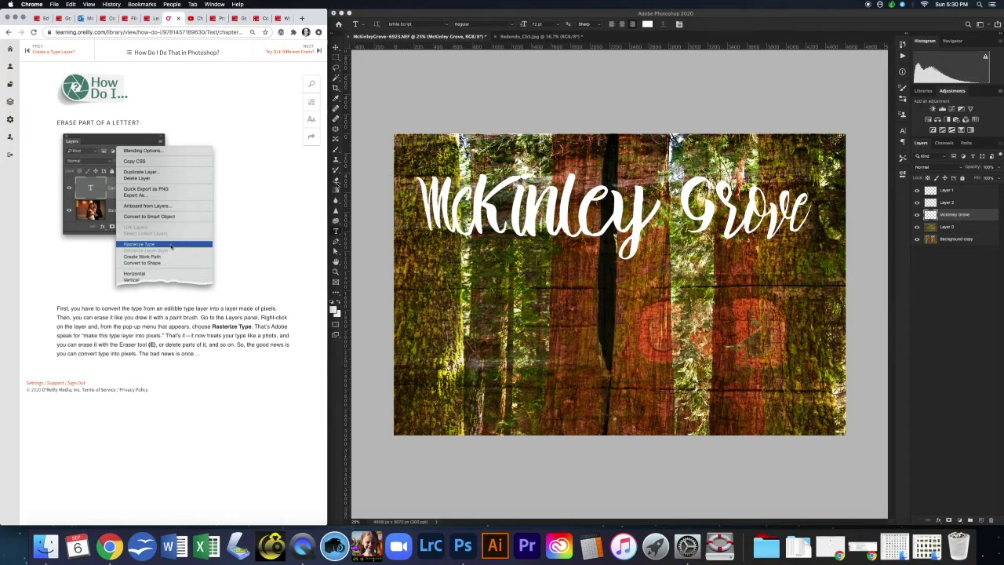
Step: Enlarge the Eraser brush and erase the end of the "e" in McKinley, where it joins the "y"
click(386, 110)
key(e)
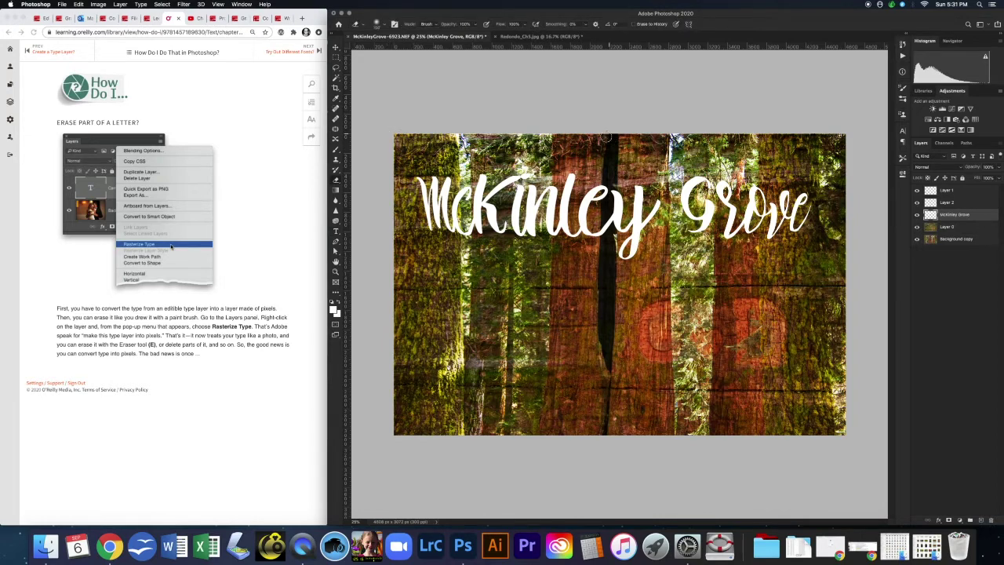
click(384, 25)
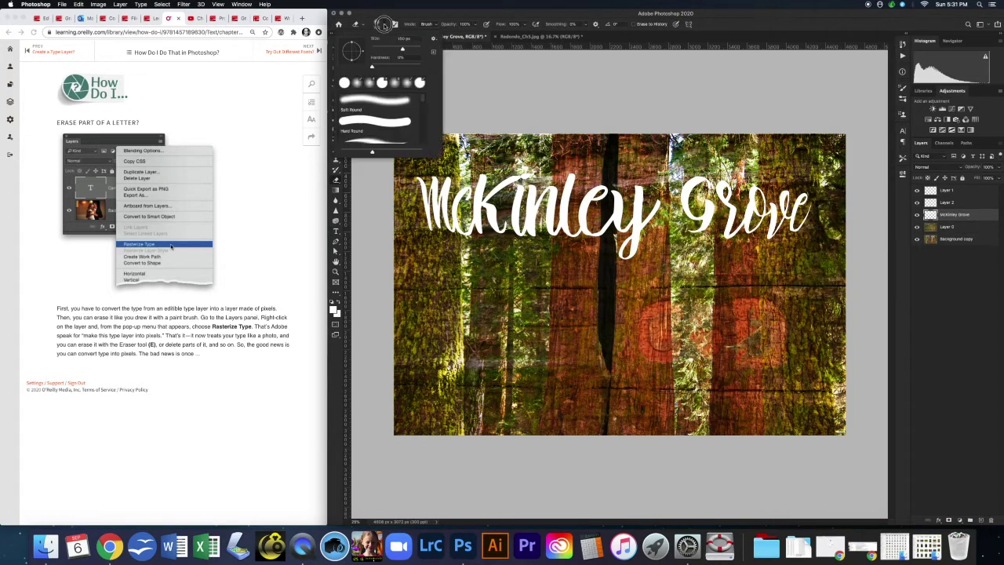
mouse_move(402, 50)
mouse_down()
mouse_move(383, 70)
mouse_move(410, 72)
mouse_up()
click(609, 186)
mouse_move(607, 197)
mouse_down()
mouse_move(607, 187)
mouse_move(610, 212)
mouse_up()
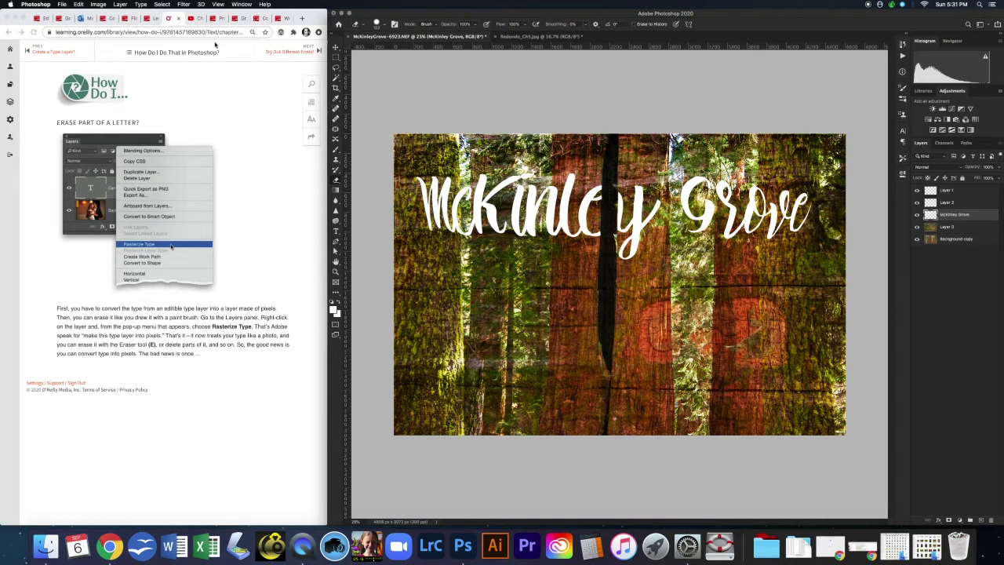
Step: Turn the e-book past "Try Out Different Fonts?" to the "Fill a Layer with a Solid Color?" page
click(321, 53)
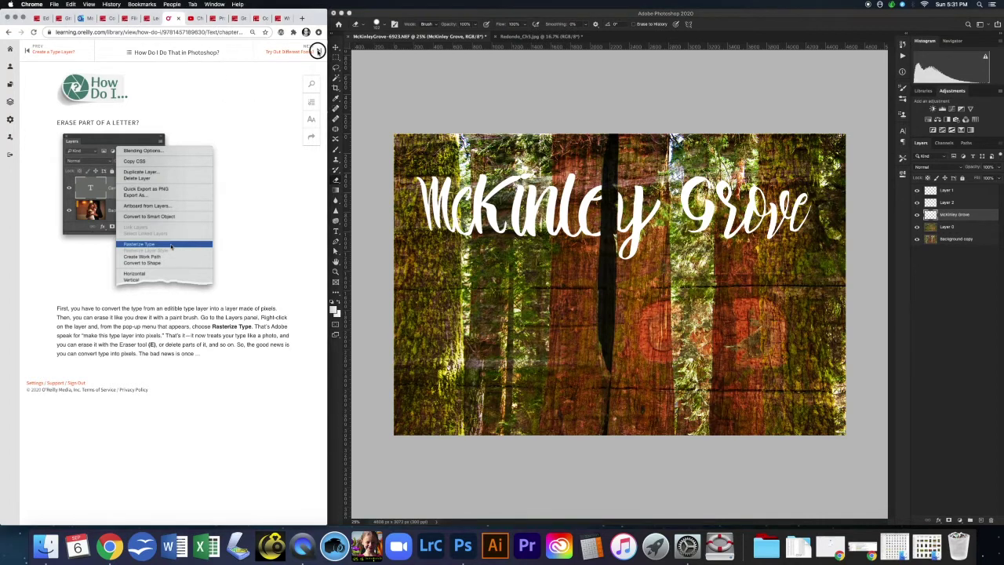
click(320, 50)
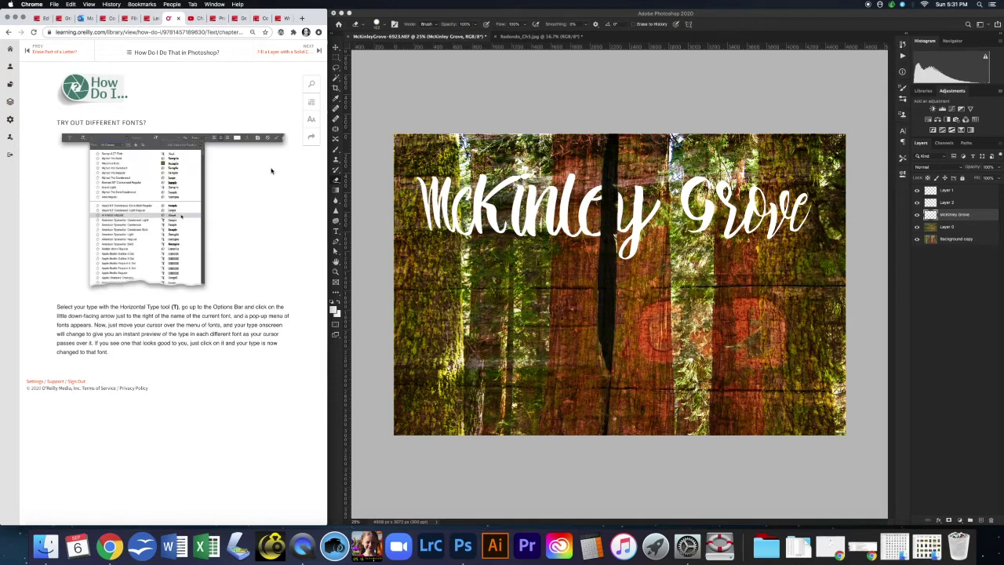
click(318, 50)
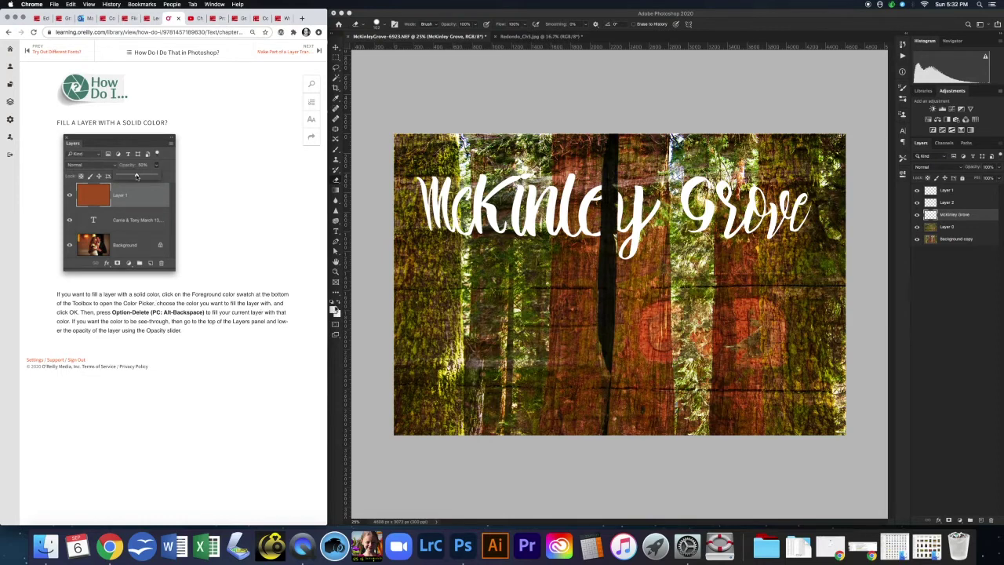
Step: Set the foreground color to a reddish brown sampled from the tree photo and fill Layer 2 with it
click(334, 310)
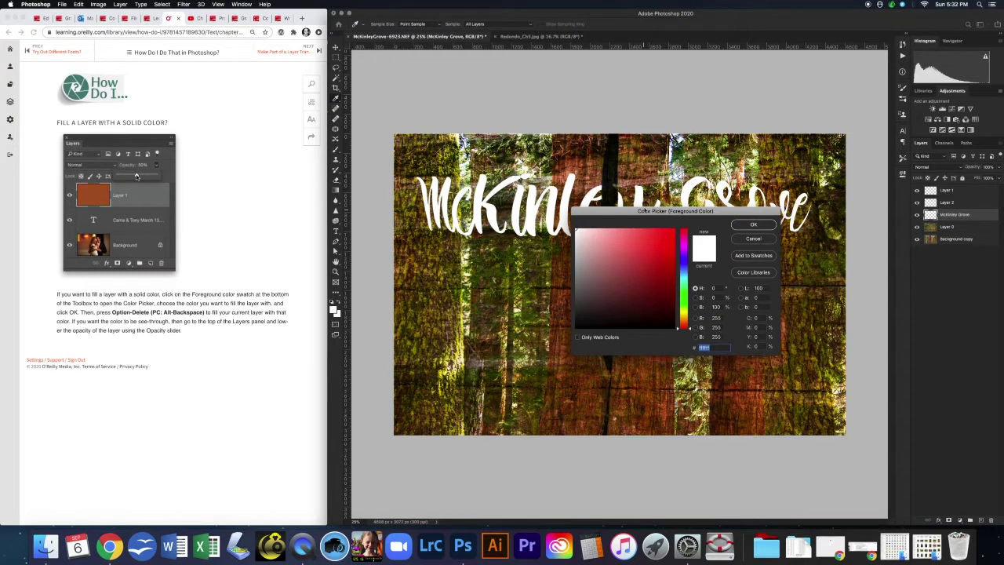
drag(644, 211, 732, 134)
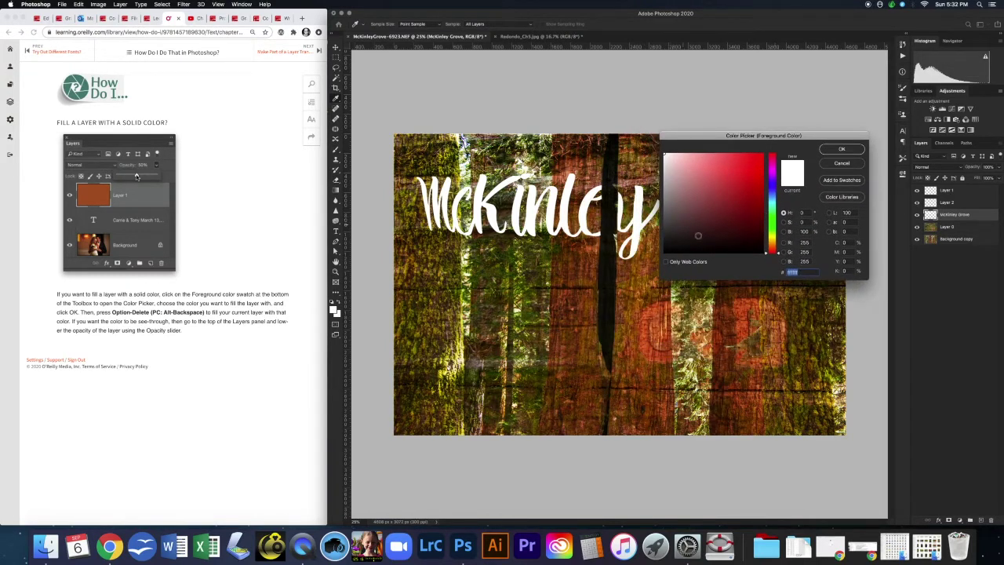
drag(778, 252, 778, 181)
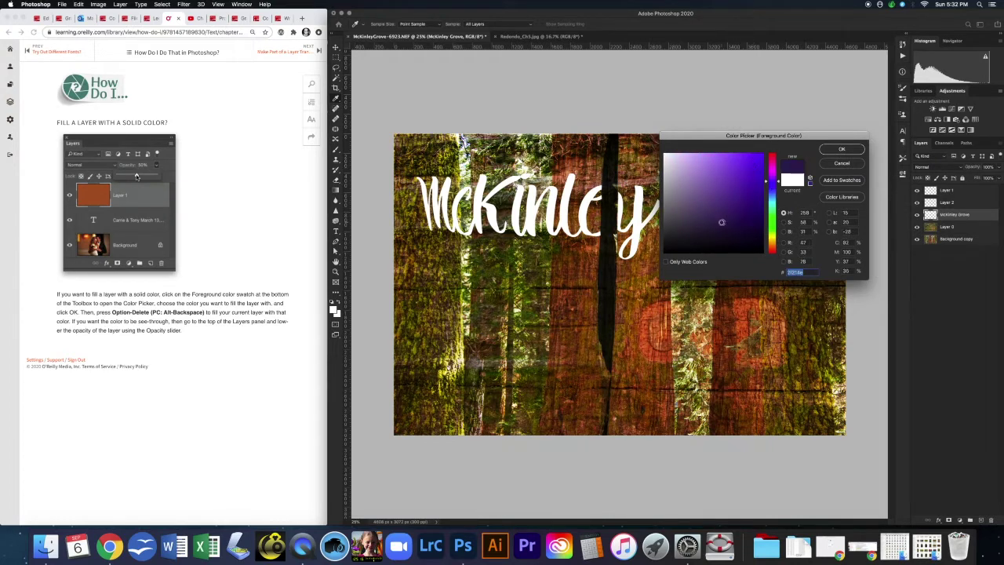
click(681, 168)
click(672, 158)
click(757, 160)
click(451, 360)
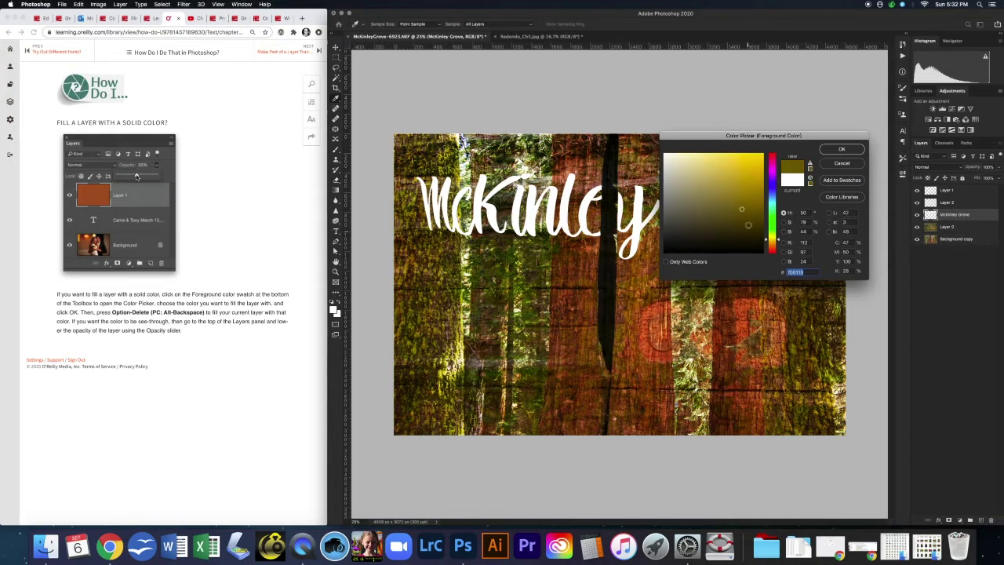
click(653, 263)
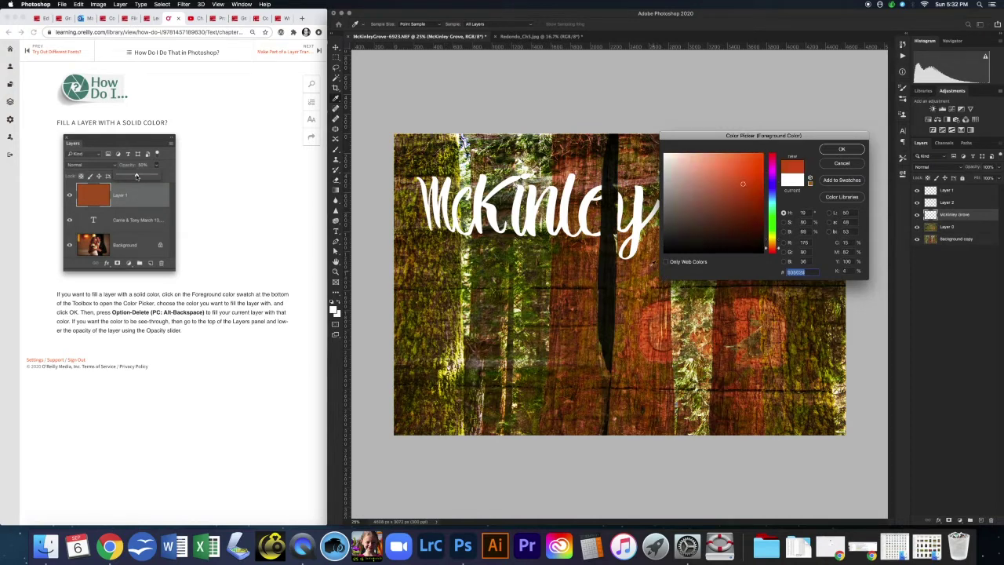
click(647, 292)
click(740, 301)
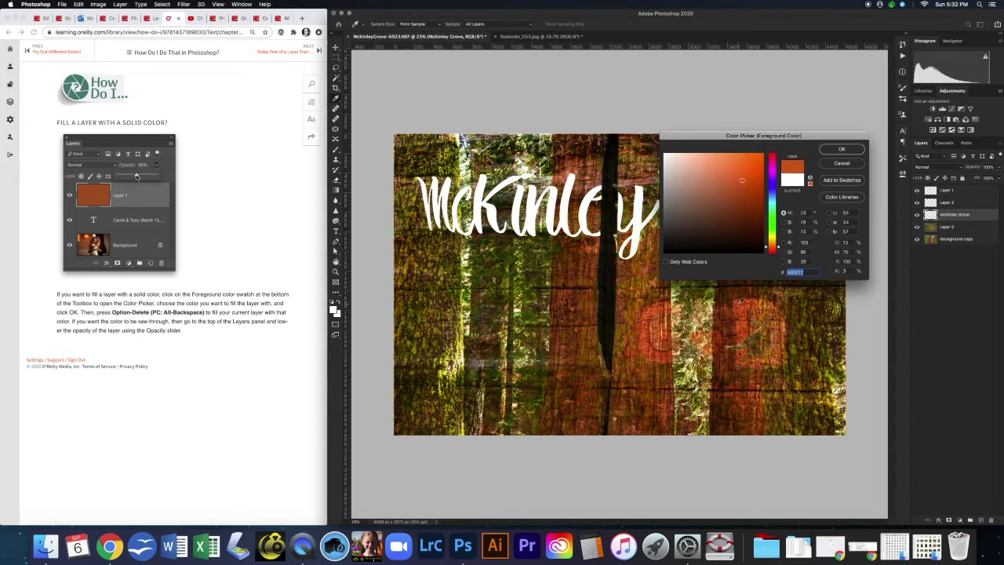
click(577, 265)
click(849, 149)
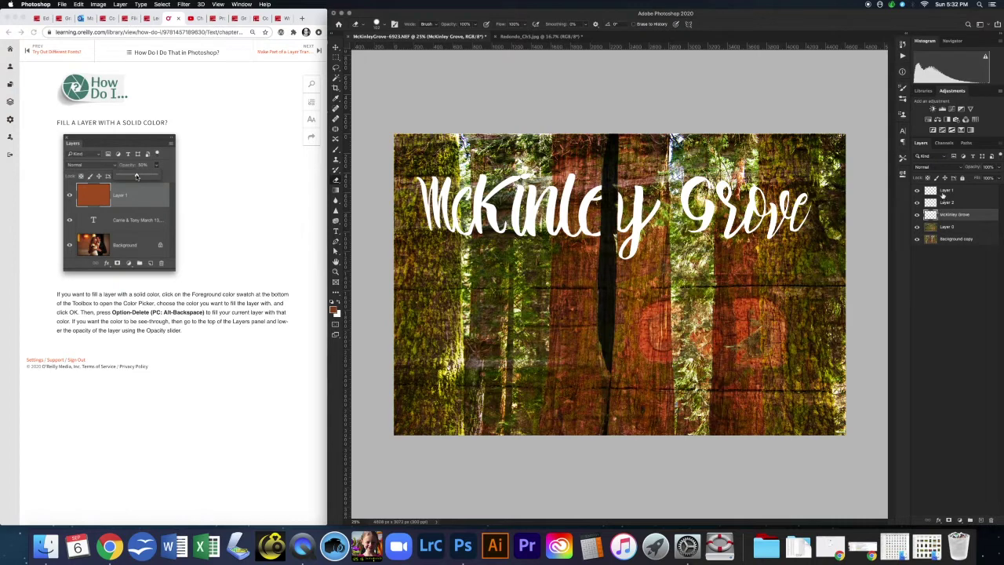
click(947, 205)
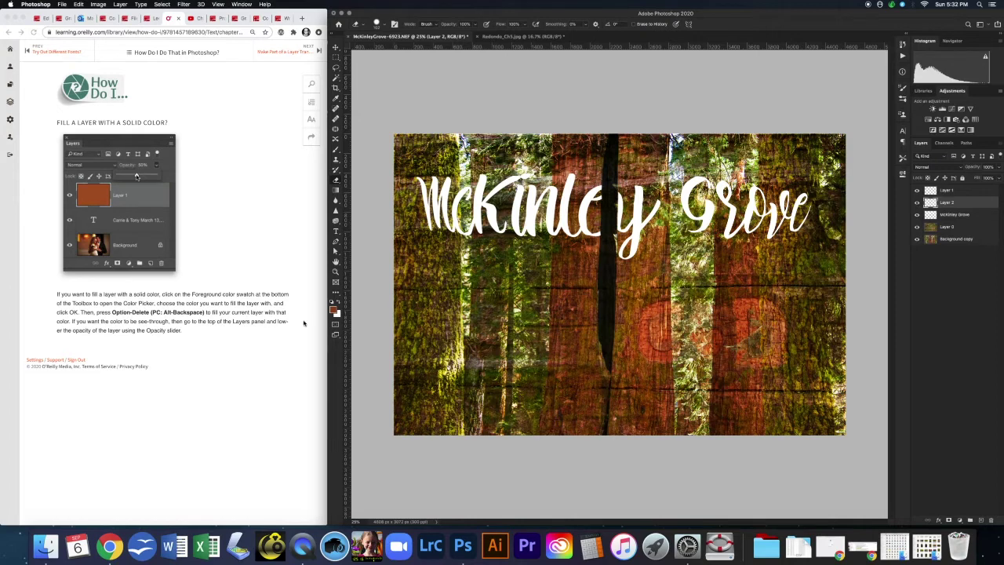
key(alt+BackSpace)
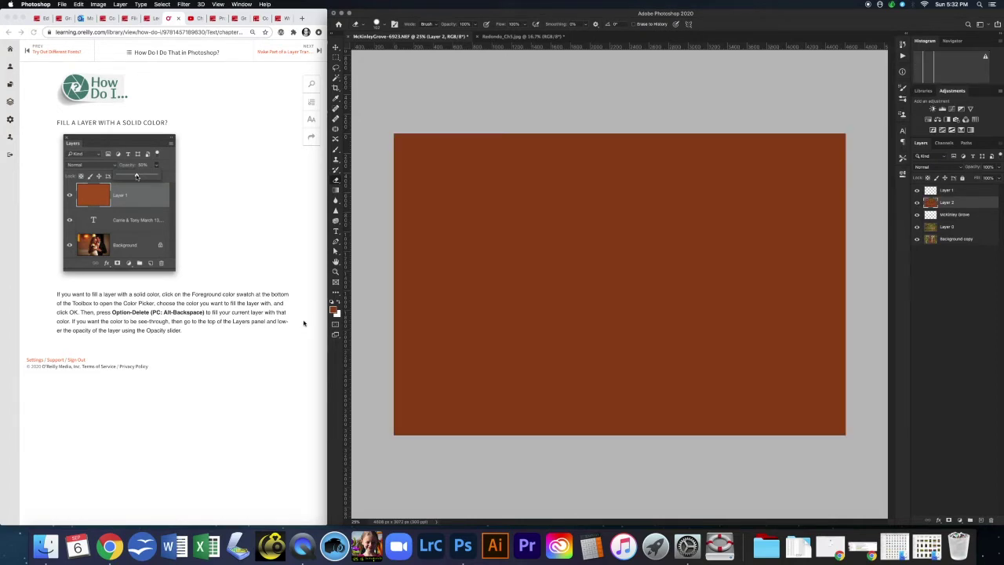
Step: Add a bright orange Solid Color fill layer above Layer 2
click(959, 522)
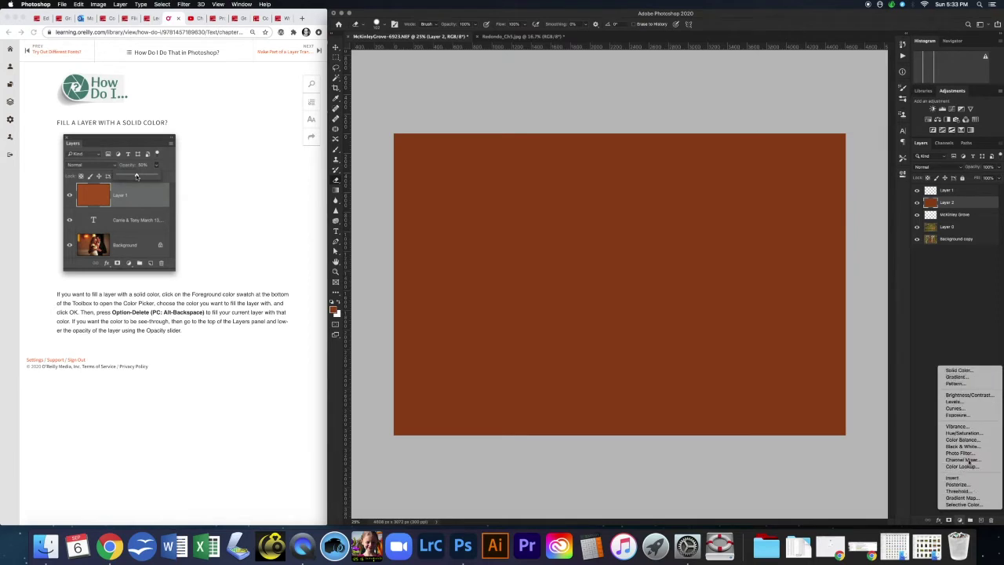
click(973, 371)
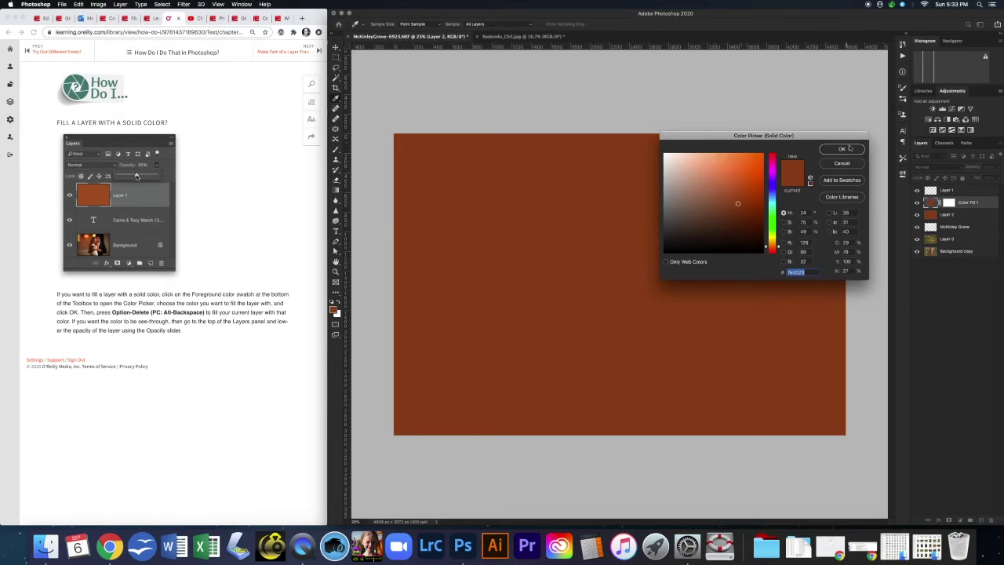
click(734, 164)
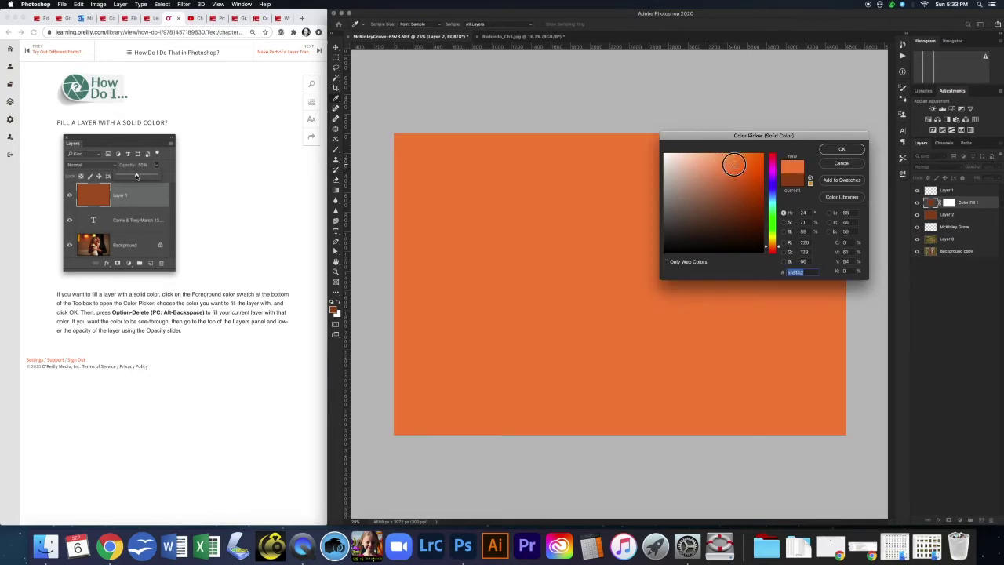
click(842, 149)
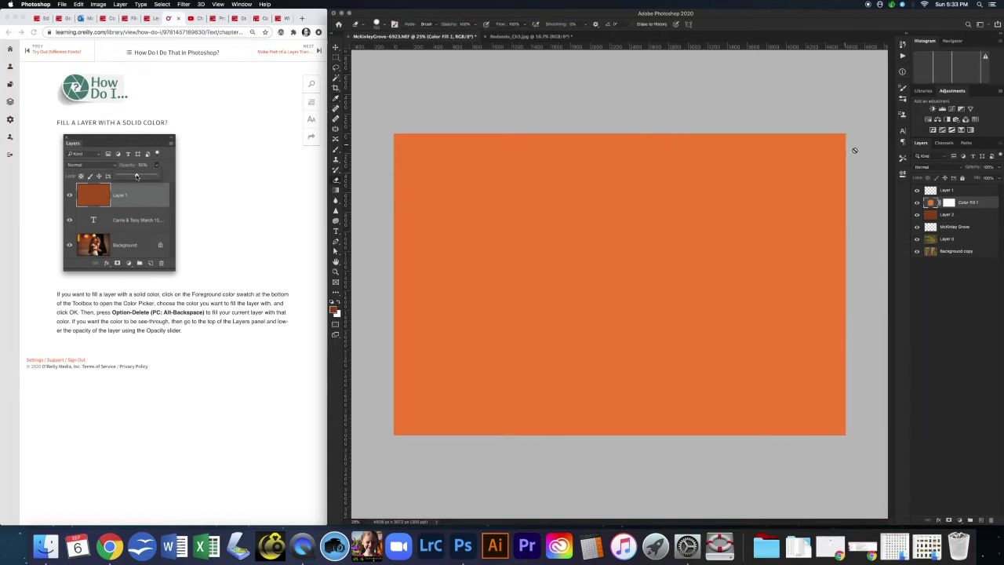
Step: Change the Color Fill 1 layer's color to a pale peach
click(956, 280)
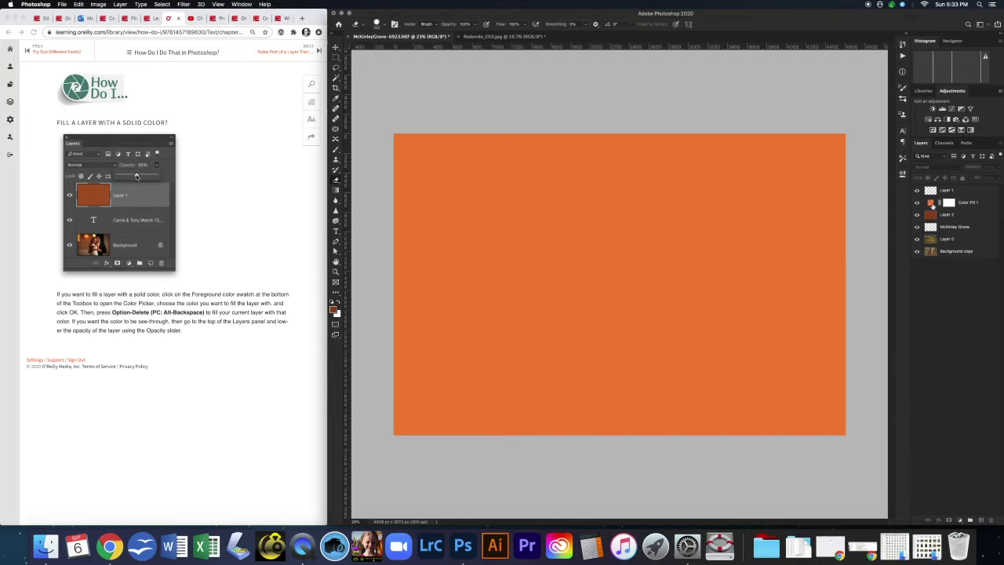
double_click(931, 203)
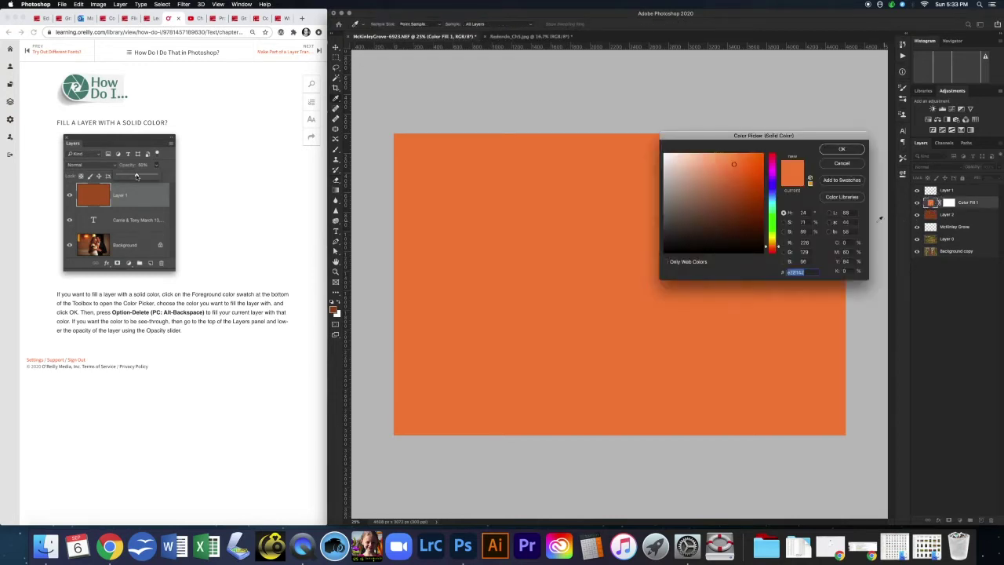
click(703, 193)
click(692, 163)
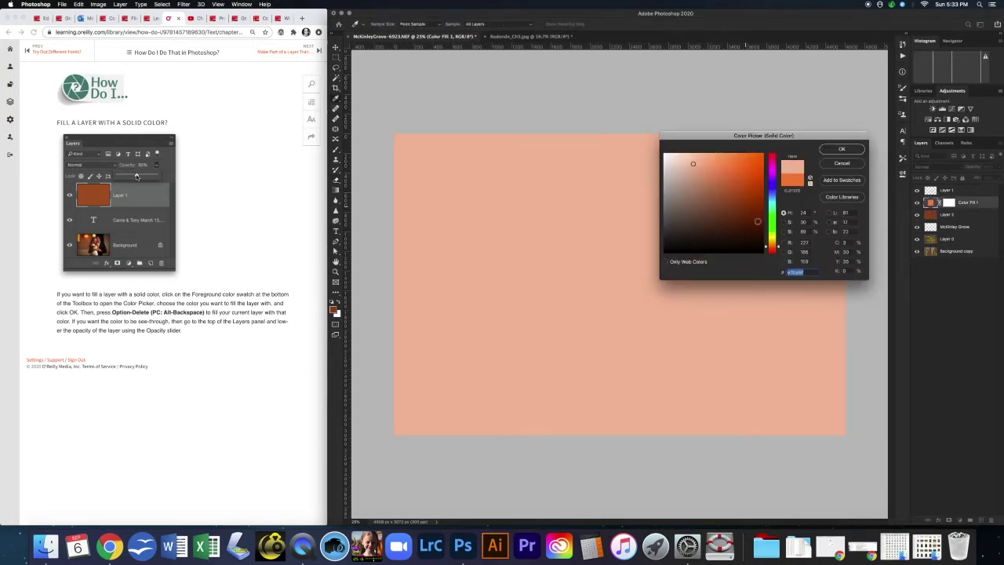
click(841, 149)
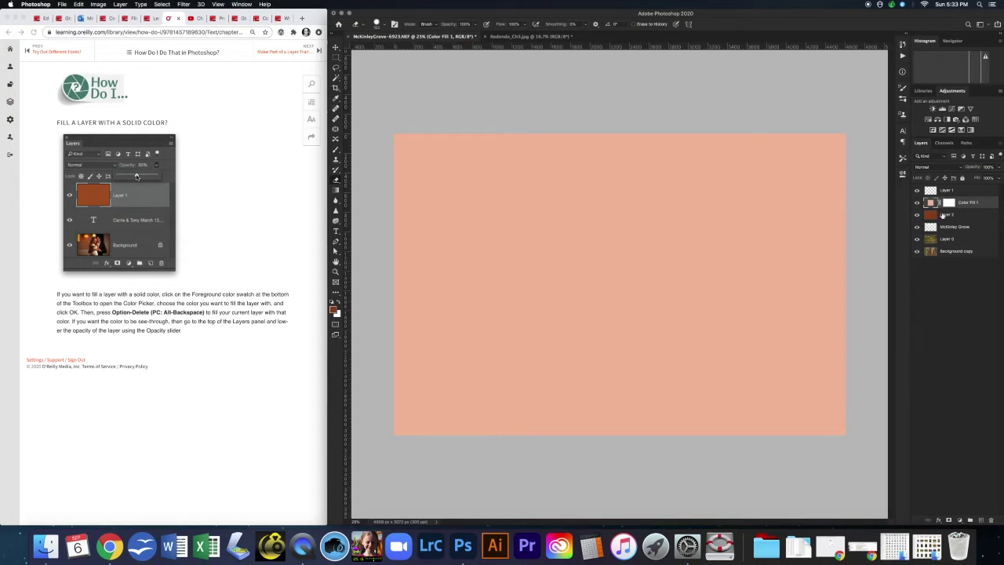
Step: Turn the e-book to the "Make Part of a Layer Transparent?" page and move the McKinley Grove layer directly above Color Fill 1
click(320, 53)
click(319, 51)
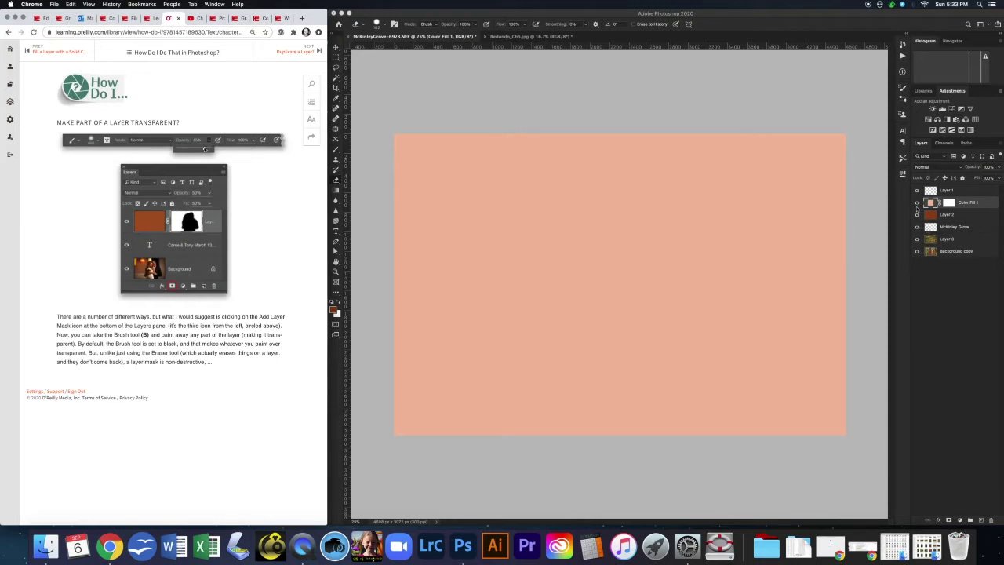
click(954, 226)
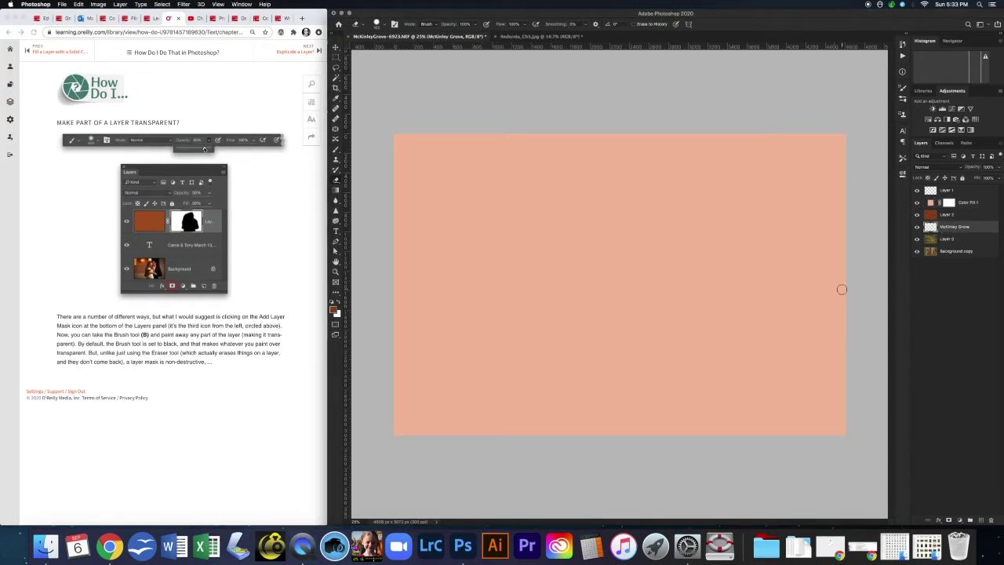
click(952, 228)
drag(952, 226, 950, 203)
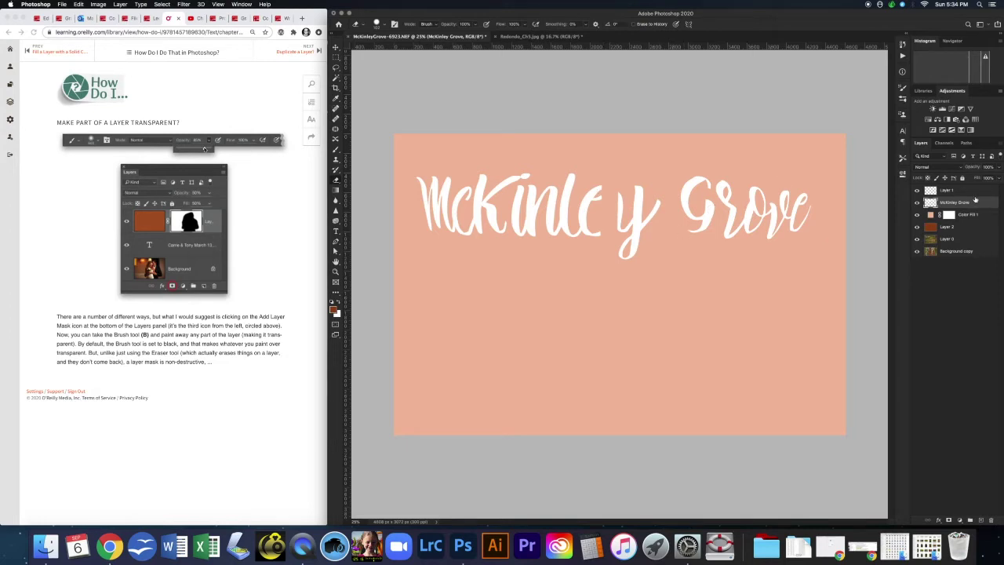
Step: Add a layer mask to the McKinley Grove layer and brush black over the lettering from the "i" in McKinley through Grove
click(949, 520)
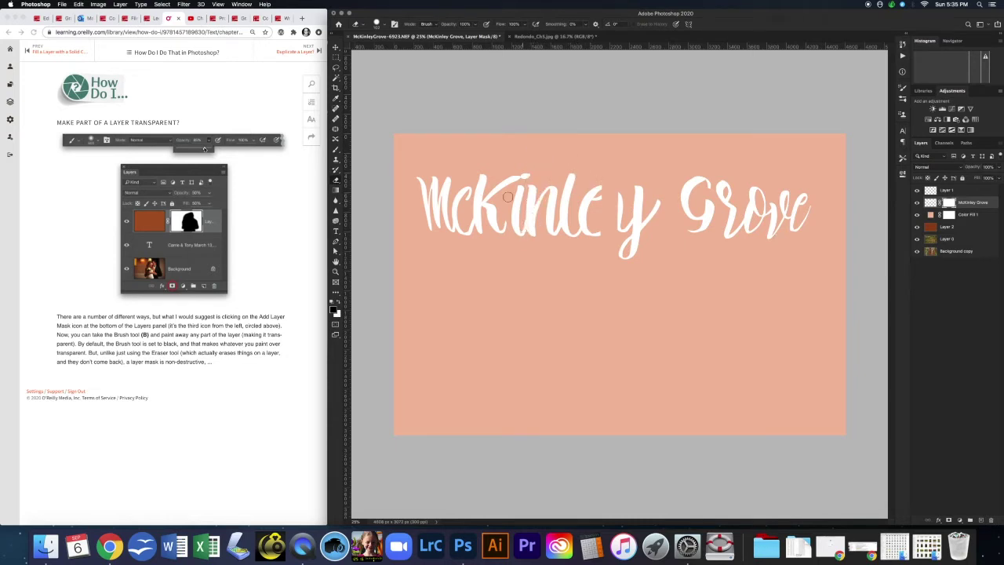
key(b)
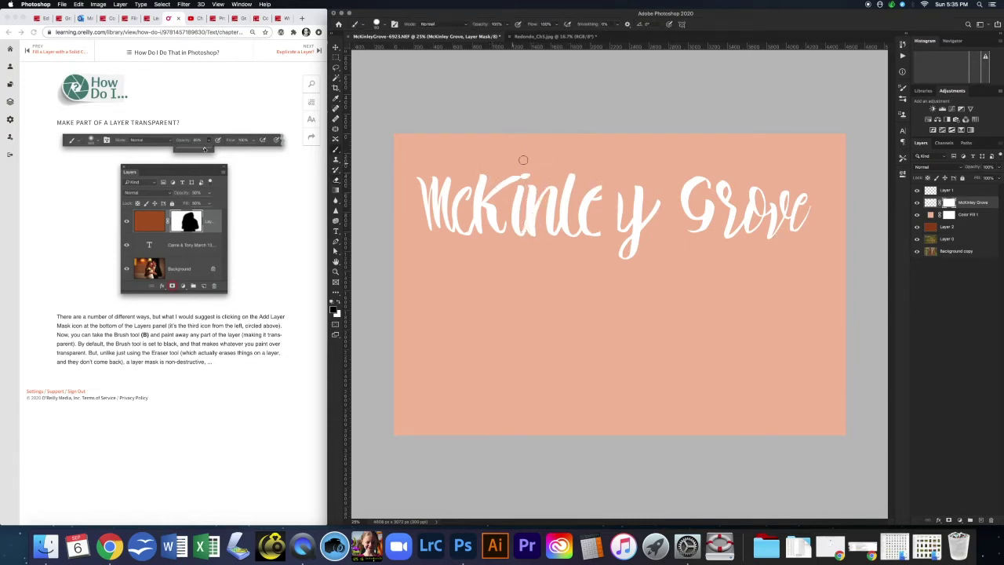
mouse_move(527, 184)
mouse_down()
mouse_move(558, 222)
mouse_move(664, 168)
mouse_move(719, 181)
mouse_move(791, 235)
mouse_move(780, 260)
mouse_up()
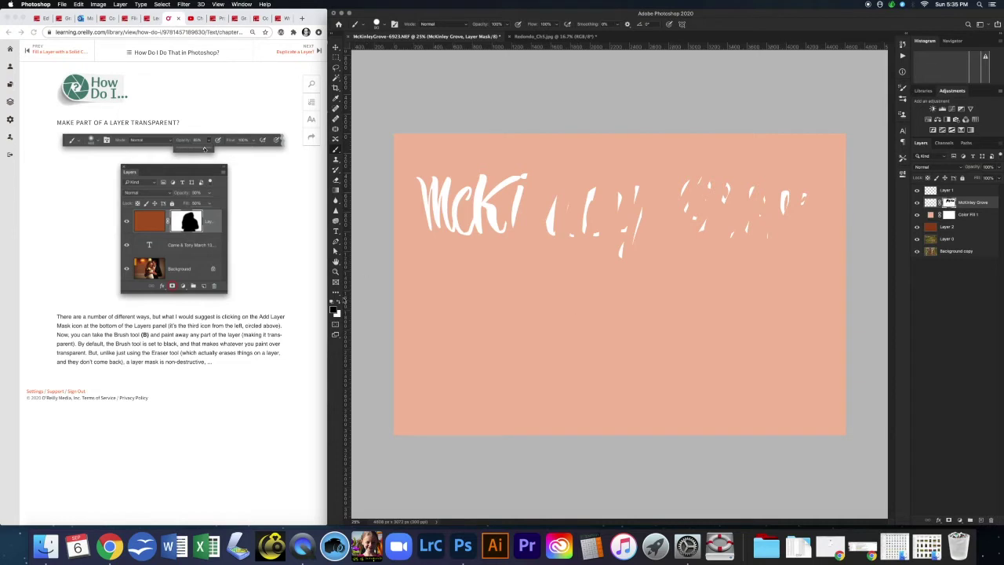
Step: Enlarge the brush and paint white on the McKinley Grove mask to restore all the hidden lettering
click(338, 304)
key(bracketright)
key(bracketright)
key(bracketright)
key(bracketright)
key(bracketright)
mouse_move(512, 175)
mouse_down()
mouse_move(577, 182)
mouse_move(600, 203)
mouse_move(649, 180)
mouse_move(648, 261)
mouse_move(686, 237)
mouse_move(714, 244)
mouse_move(748, 234)
mouse_move(811, 190)
mouse_up()
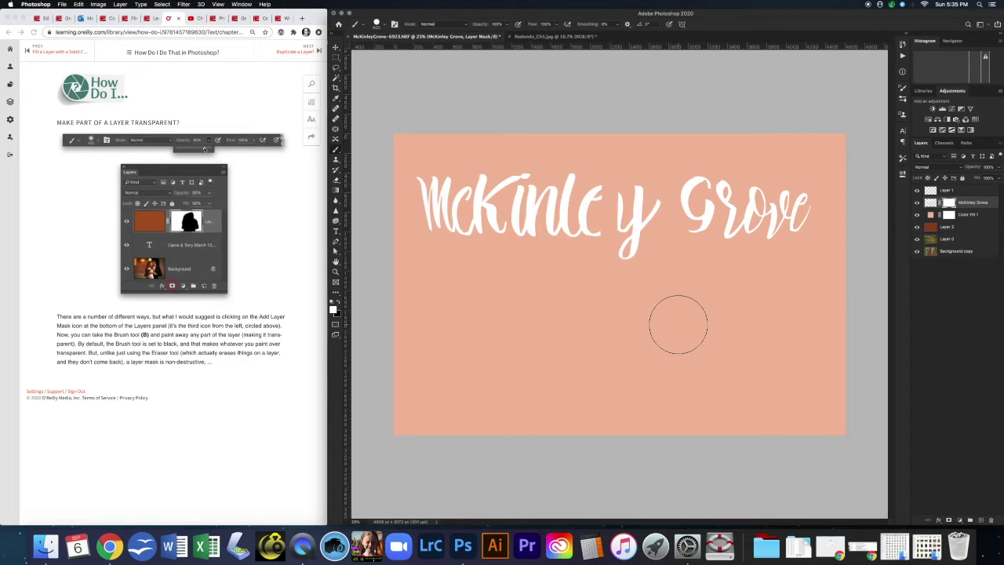
mouse_move(651, 162)
mouse_down()
mouse_move(650, 197)
mouse_move(608, 210)
mouse_move(599, 186)
mouse_move(606, 174)
mouse_move(608, 250)
mouse_move(610, 169)
mouse_move(618, 199)
mouse_up()
Step: Hide the Color Fill 1 layer and lower Layer 2's opacity to 41%
click(917, 215)
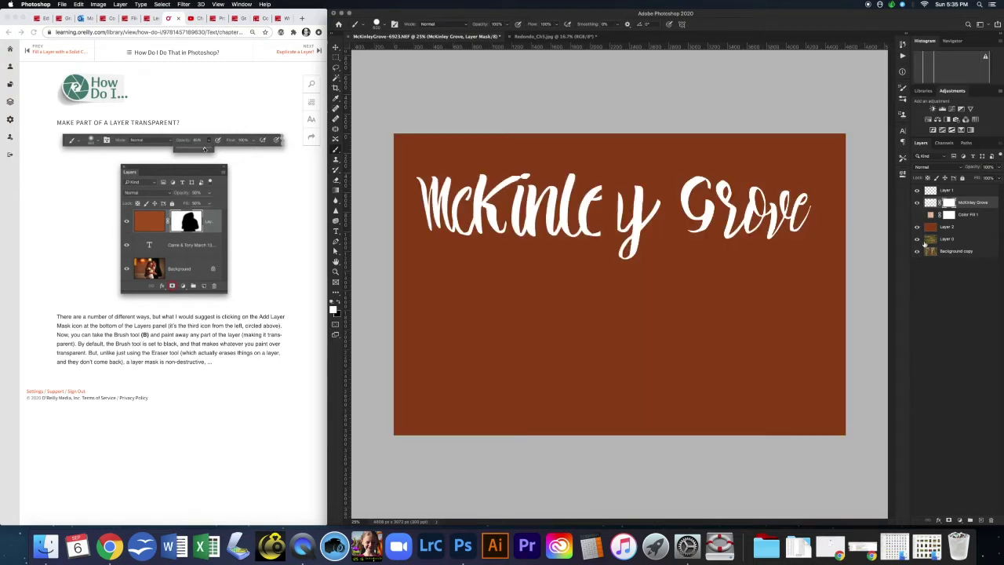
click(949, 228)
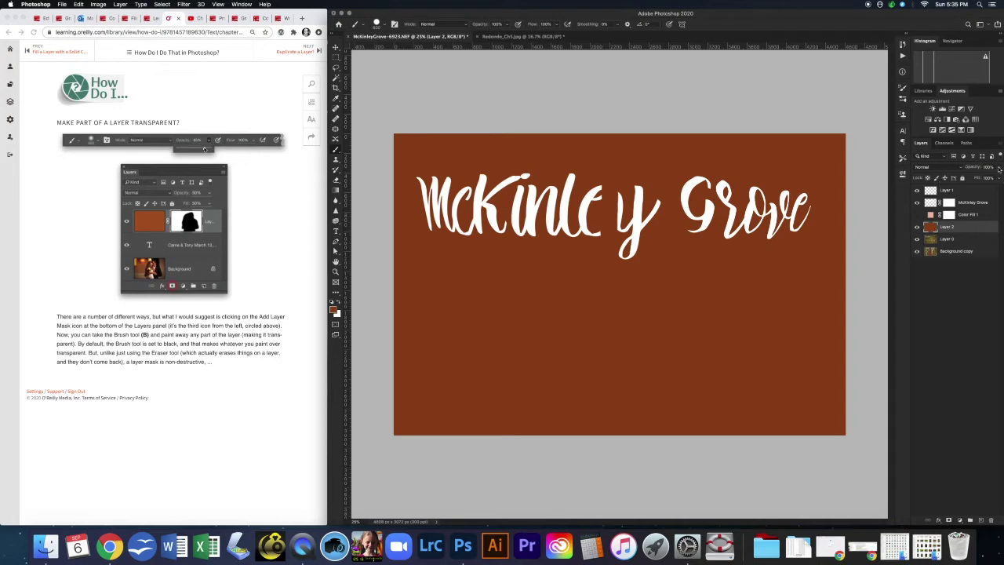
click(999, 167)
drag(997, 179, 978, 180)
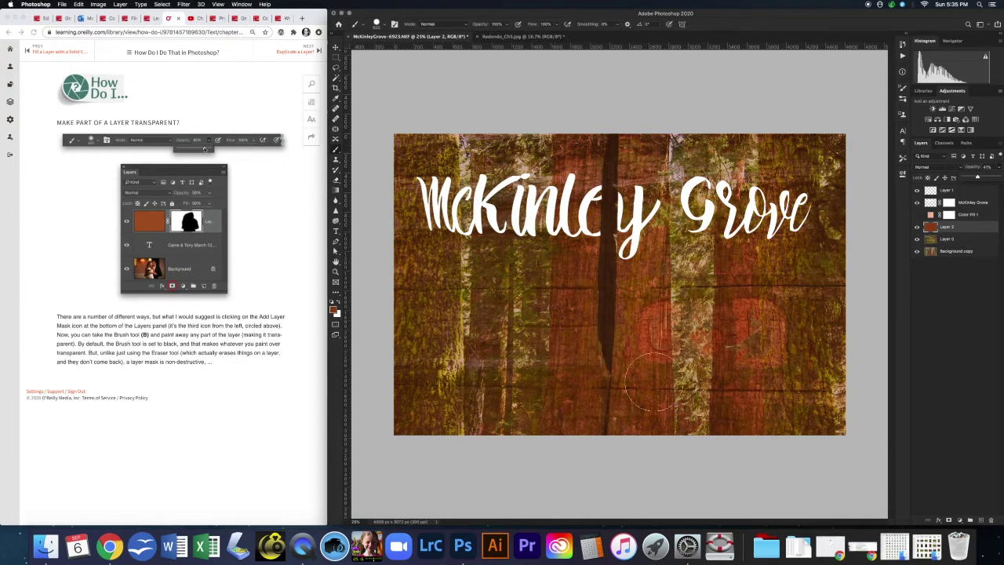
Step: Add a layer mask to Layer 2 and paint black over the middle of the image with a greatly enlarged brush
click(949, 520)
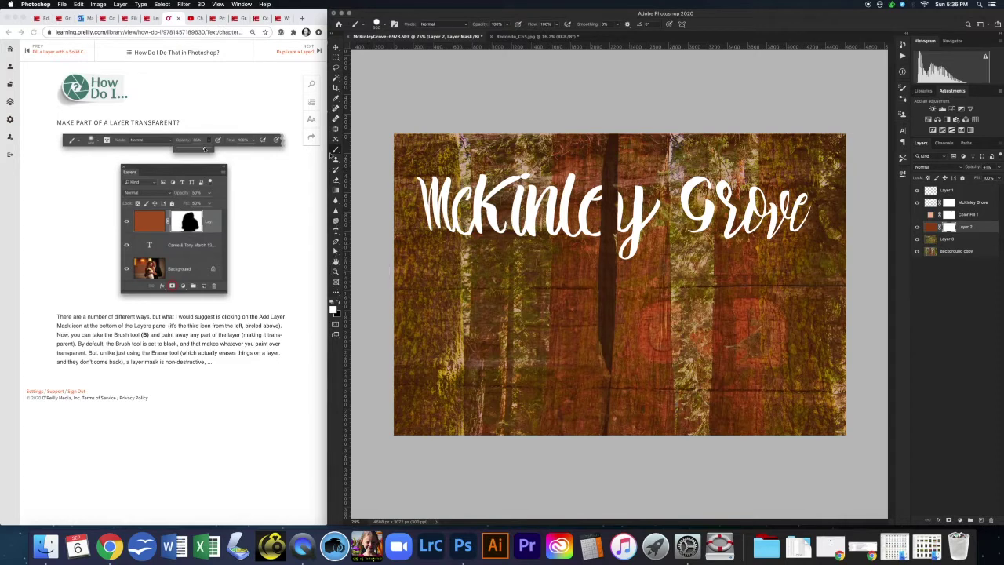
click(340, 305)
key(bracketright)
key(bracketright)
key(bracketright)
key(bracketright)
key(bracketright)
key(bracketright)
key(bracketright)
key(bracketright)
key(bracketright)
key(bracketright)
key(bracketright)
mouse_move(612, 278)
mouse_down()
mouse_move(589, 274)
mouse_move(597, 243)
mouse_move(606, 301)
mouse_move(591, 266)
mouse_move(636, 268)
mouse_move(637, 302)
mouse_move(593, 270)
mouse_move(658, 294)
mouse_move(585, 306)
mouse_move(584, 267)
mouse_up()
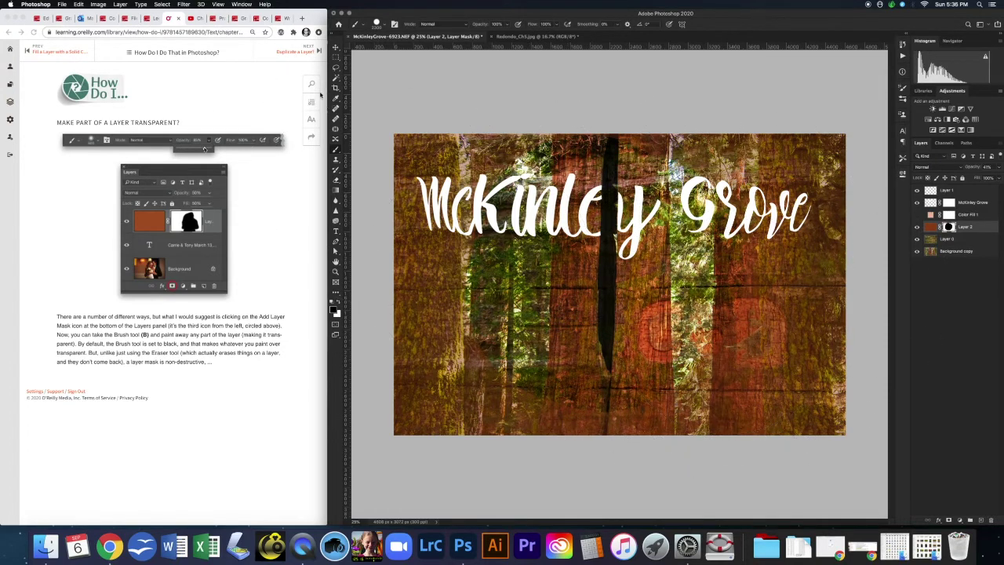
Step: Turn the e-book to the "Duplicate a Layer?" page, then duplicate Layer 0 and duplicate the resulting copy
click(320, 50)
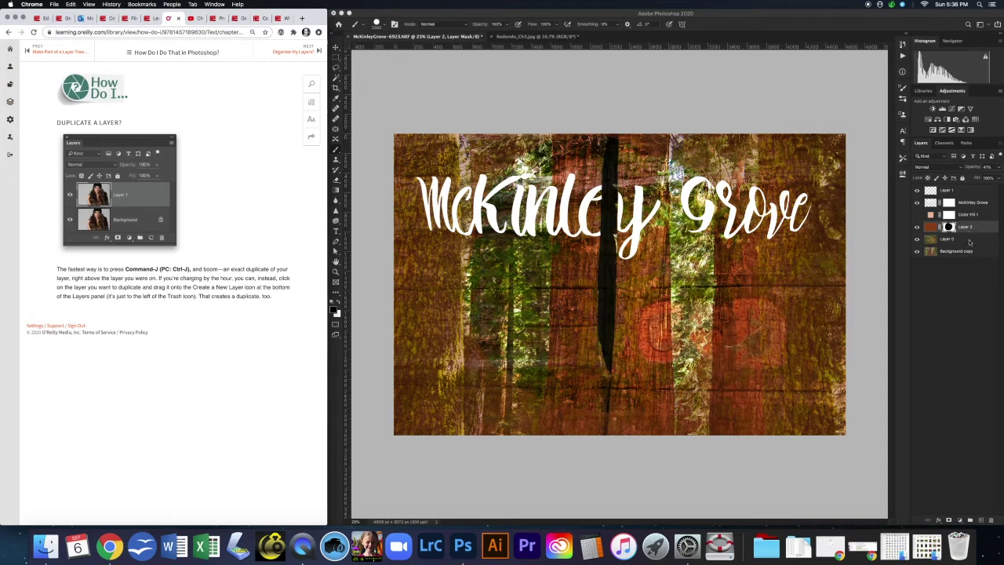
click(970, 243)
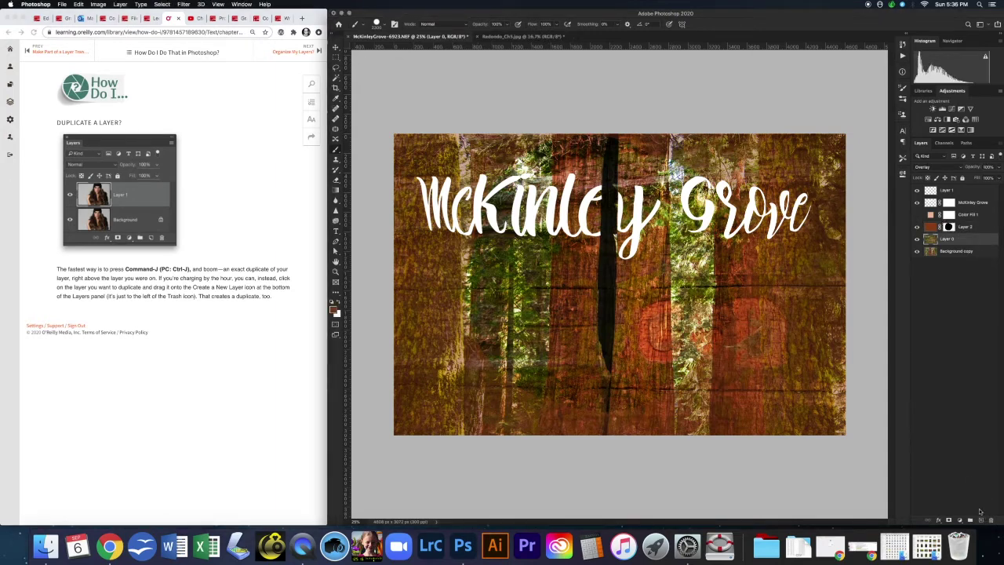
click(985, 240)
drag(985, 241, 983, 521)
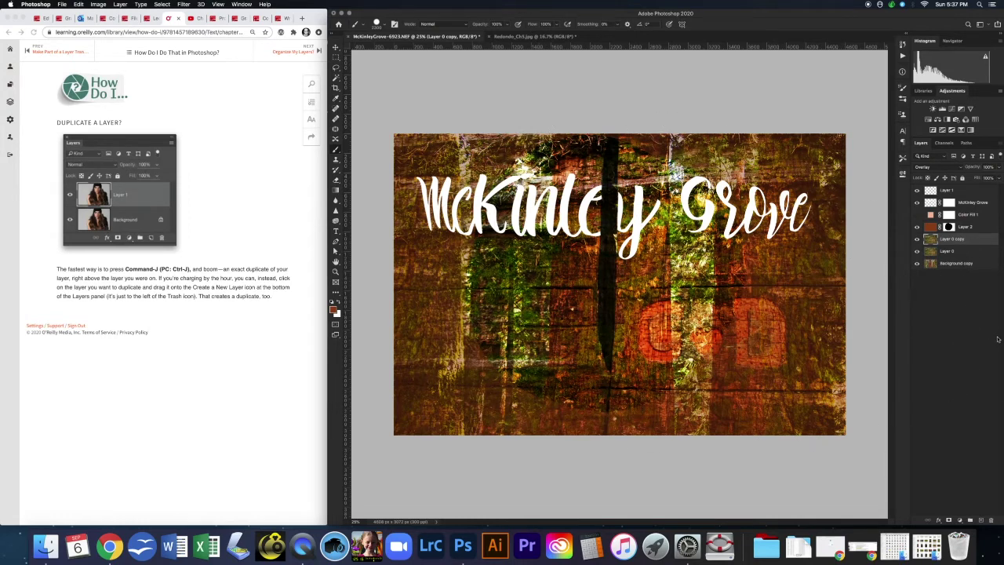
key(super+j)
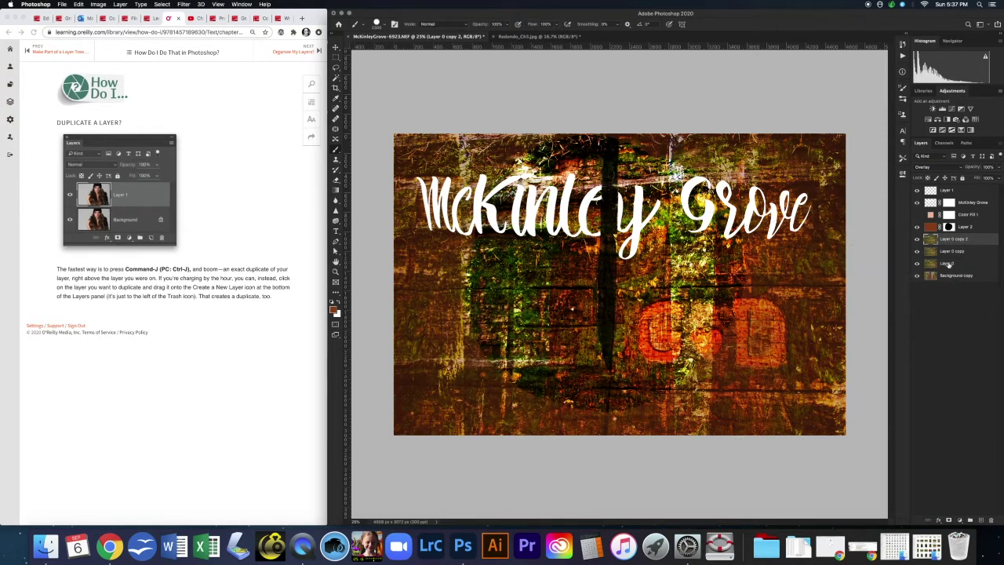
Step: Advance the lesson to organizing layers, then create a layer group above Layer 0 copy 2 and name it Tree bark
click(318, 51)
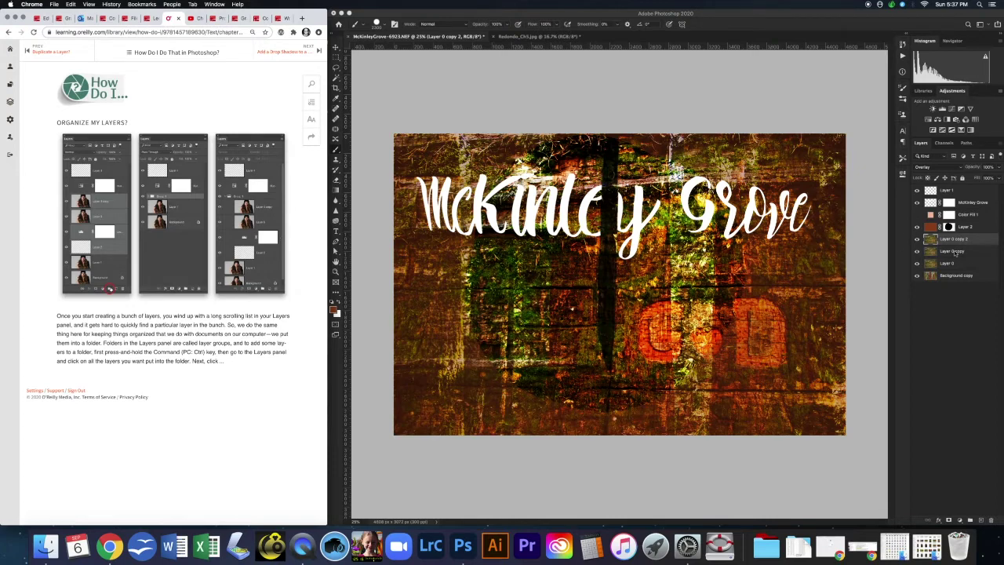
click(970, 521)
click(971, 522)
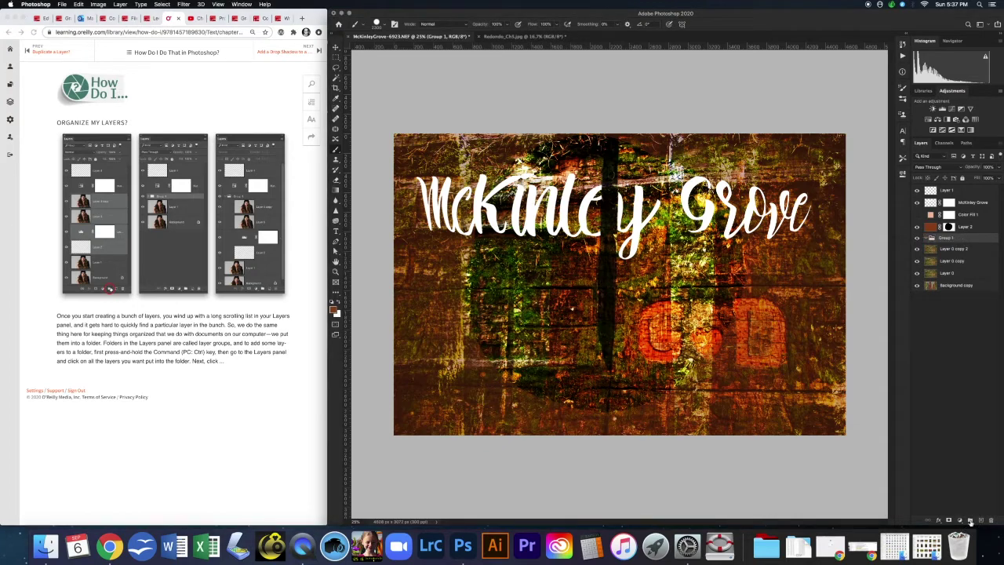
double_click(946, 238)
text(Tree bark)
key(Return)
Step: Move Layer 0 copy 2, Layer 0 copy and Layer 0 together into the Tree bark group
click(953, 251)
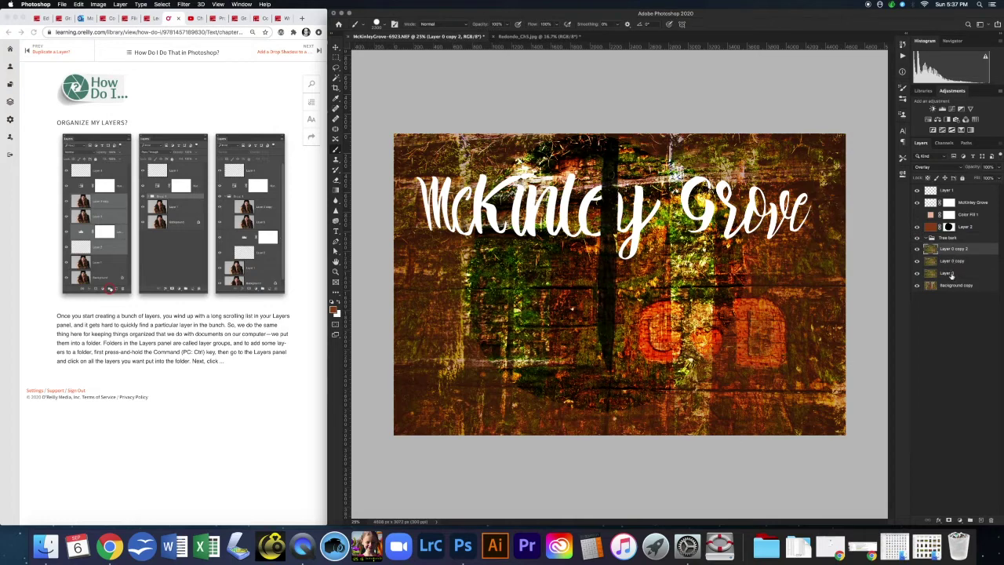
shift+click(951, 274)
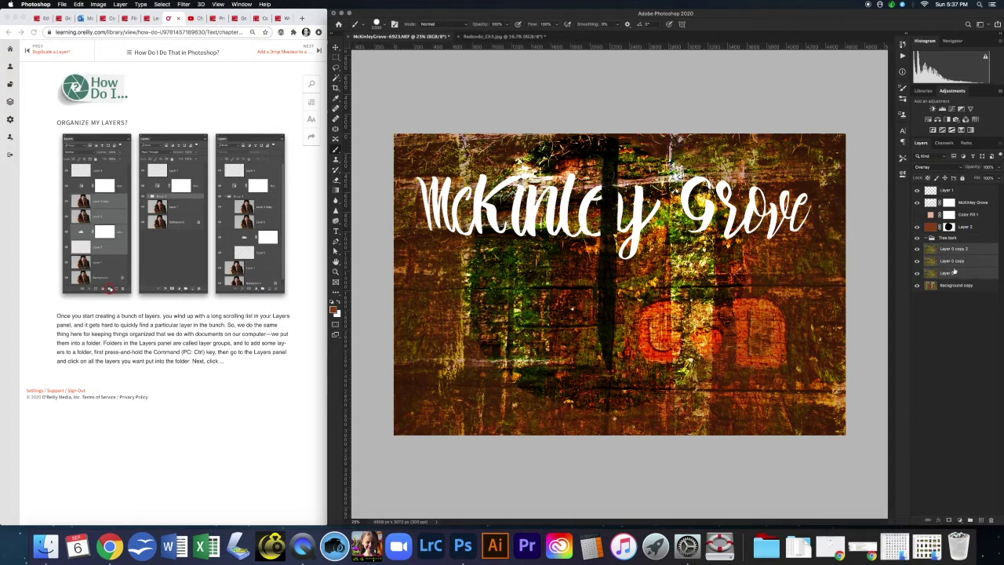
drag(950, 250, 952, 241)
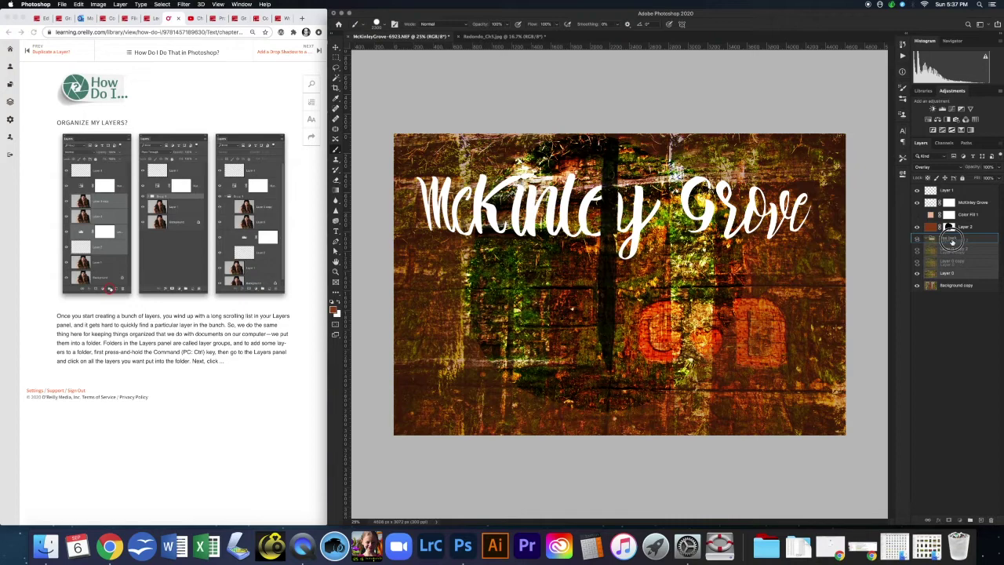
drag(952, 241, 951, 233)
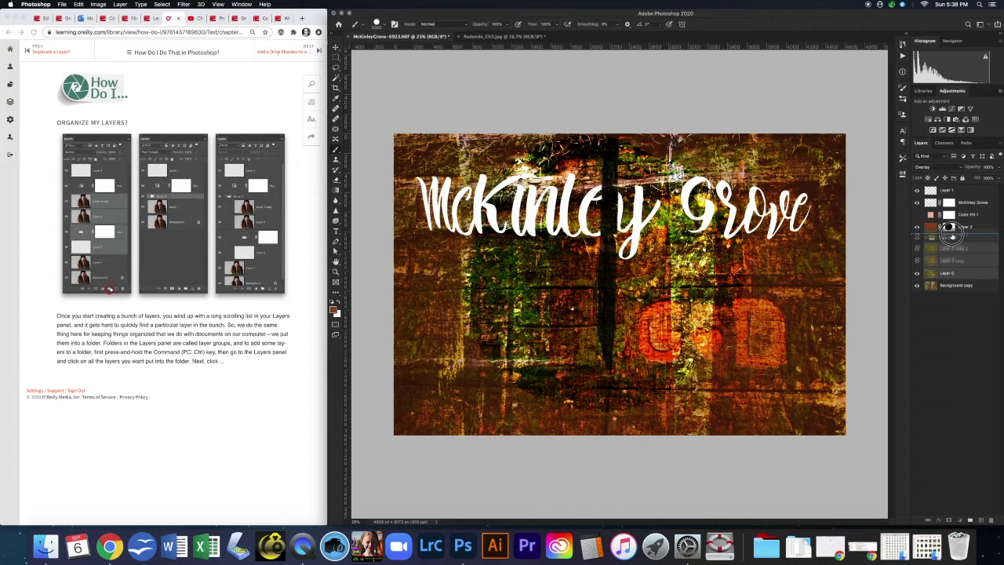
drag(951, 233, 957, 237)
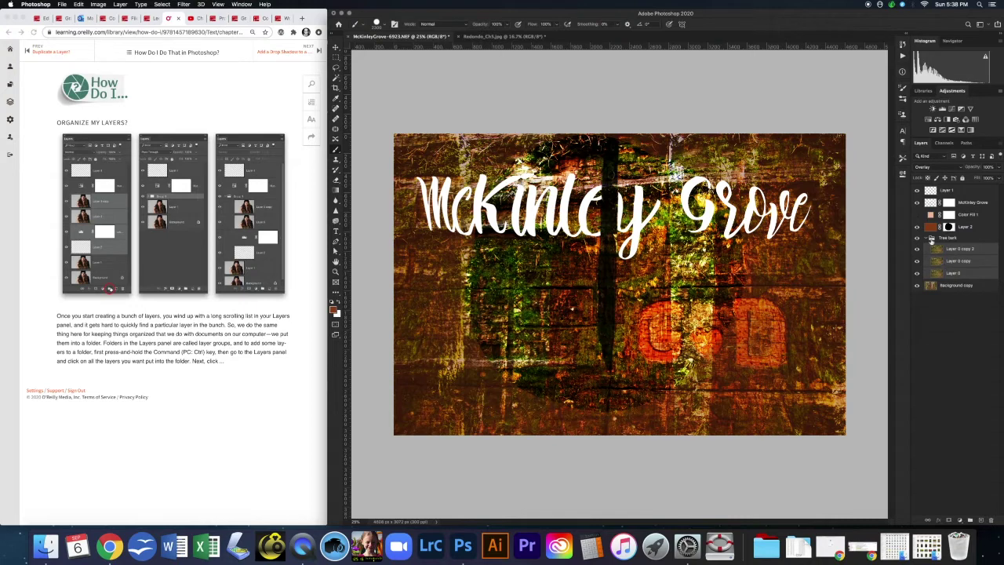
Step: Collapse the Tree bark group and switch its visibility off and back on to compare the image
click(927, 237)
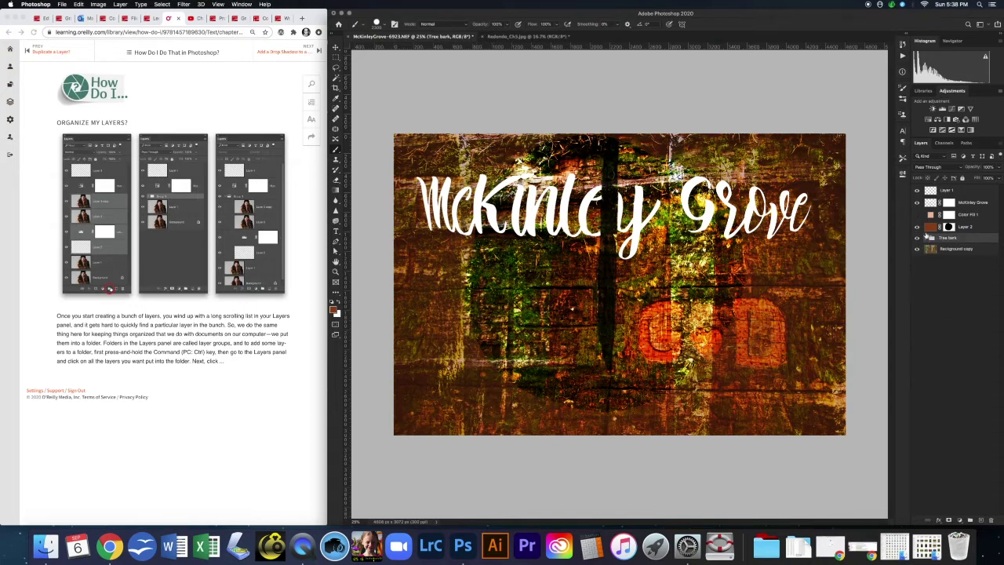
click(917, 237)
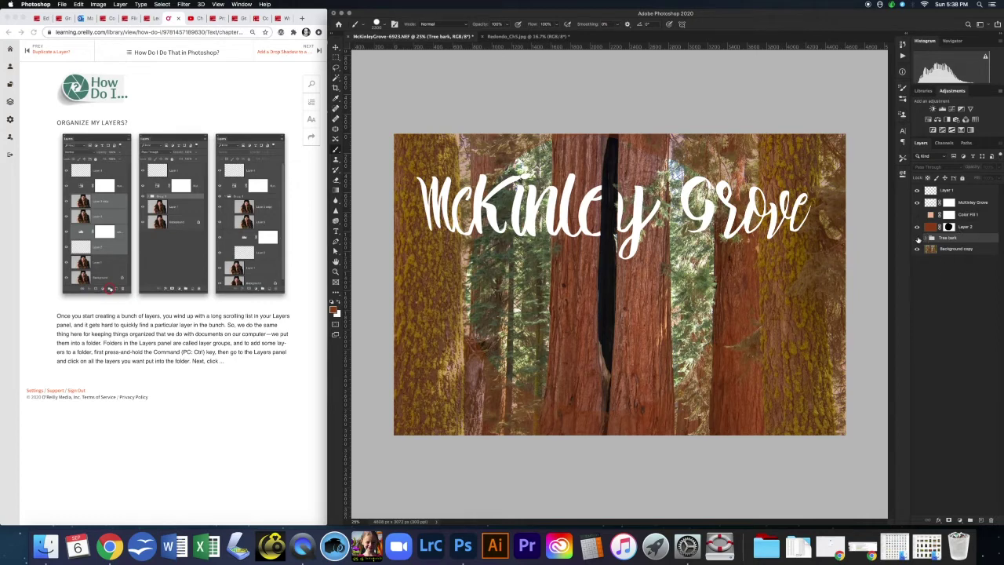
click(917, 238)
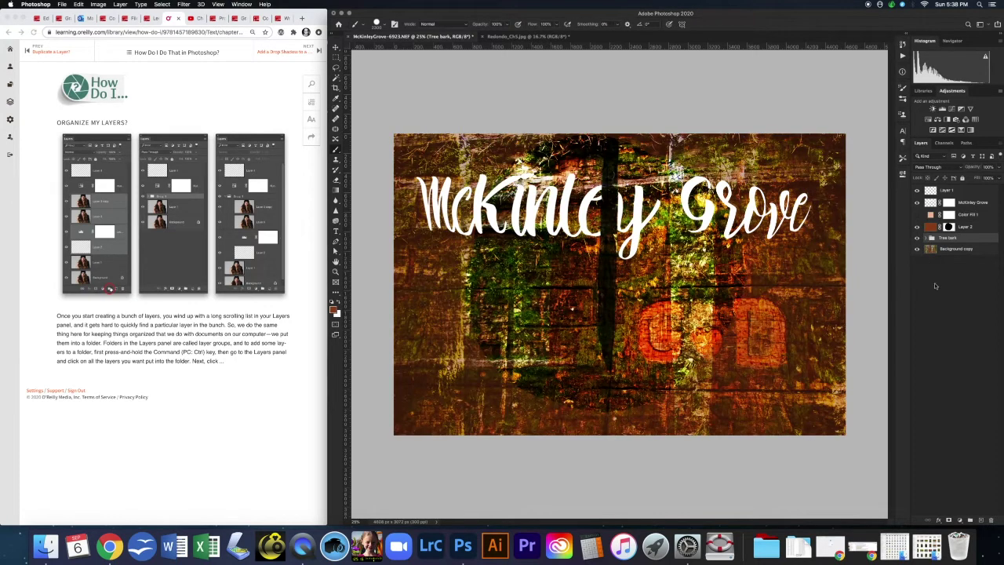
Step: Advance the lesson to adding a drop shadow and enable a Drop Shadow layer style on the McKinley Grove layer
click(271, 88)
click(319, 50)
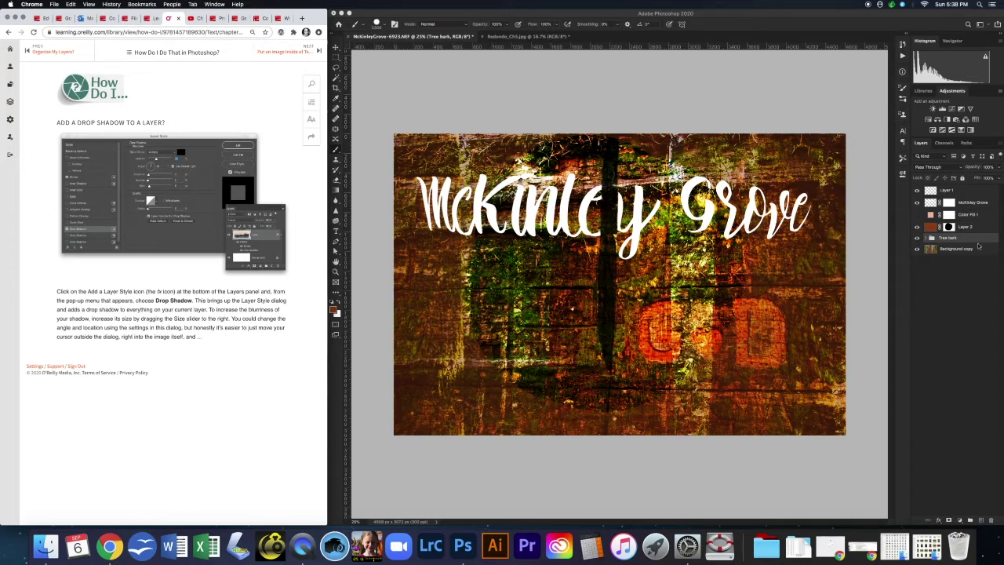
click(993, 206)
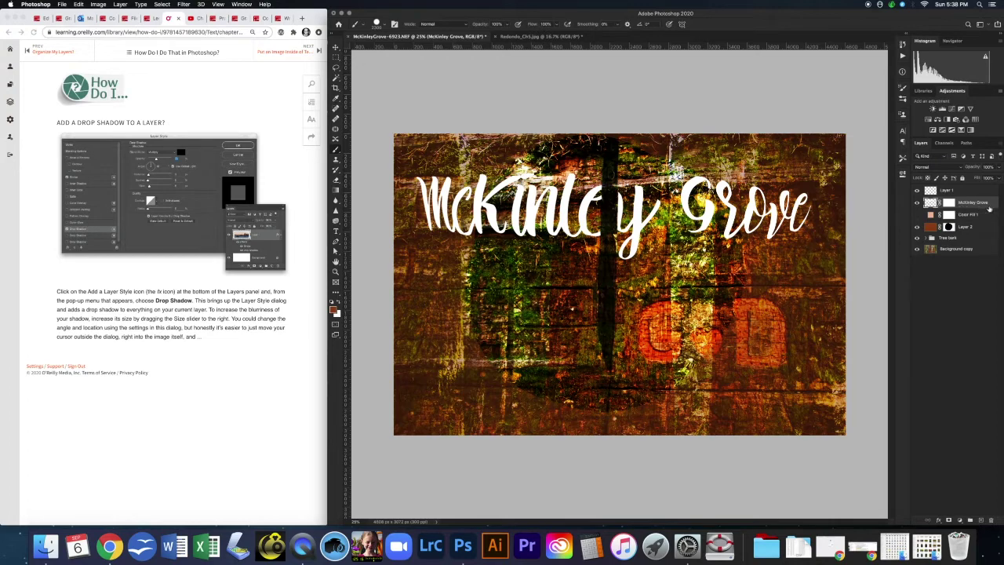
double_click(993, 205)
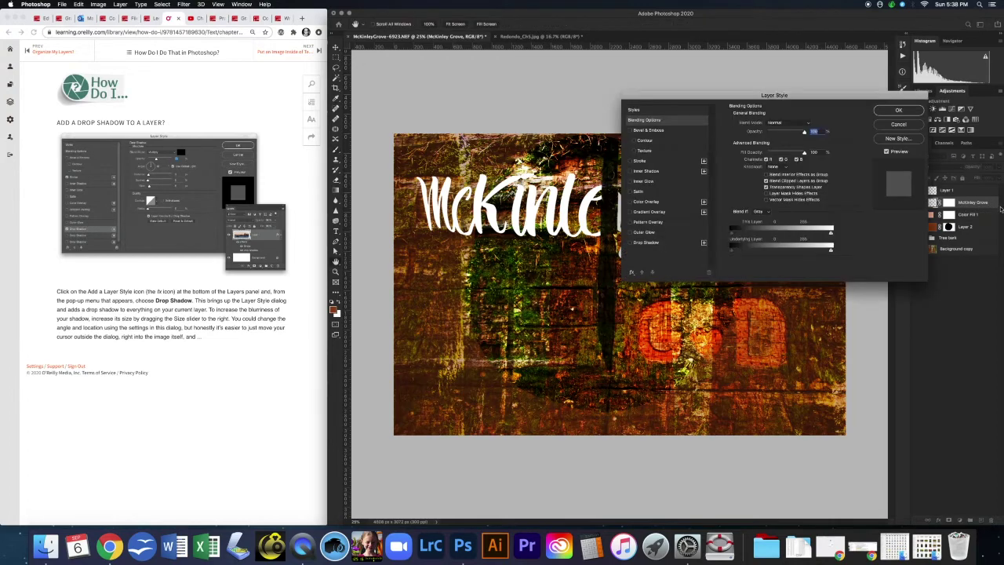
drag(728, 97, 695, 268)
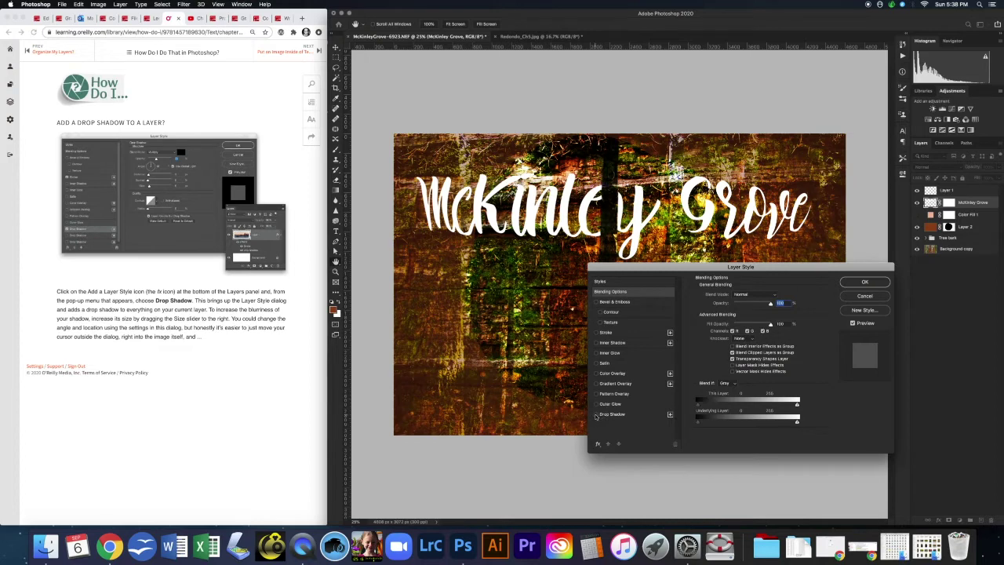
click(596, 414)
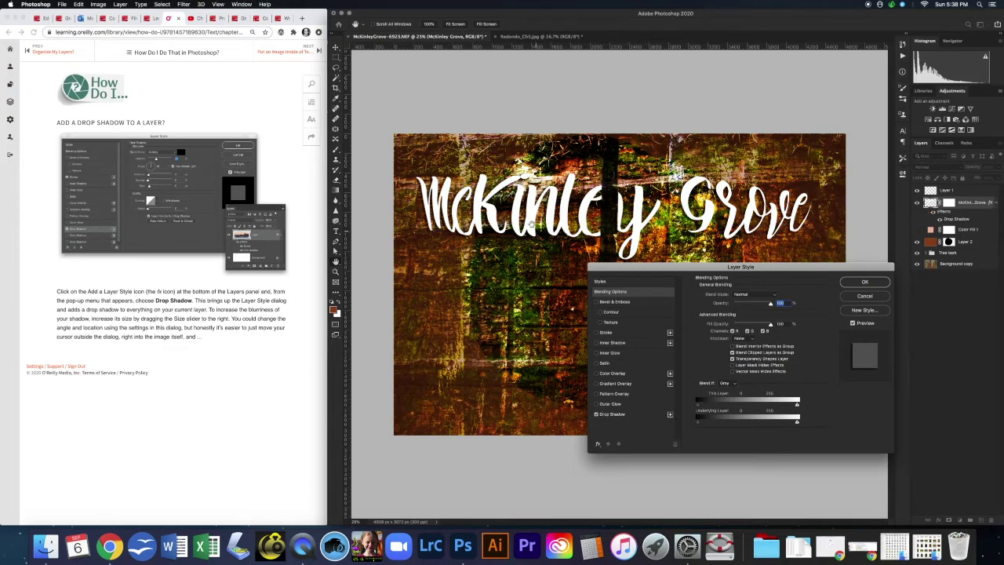
Step: Set the drop shadow's distance to 41 px, spread to 49% and size to 13 px, change its angle, raise its opacity, and apply it
click(616, 414)
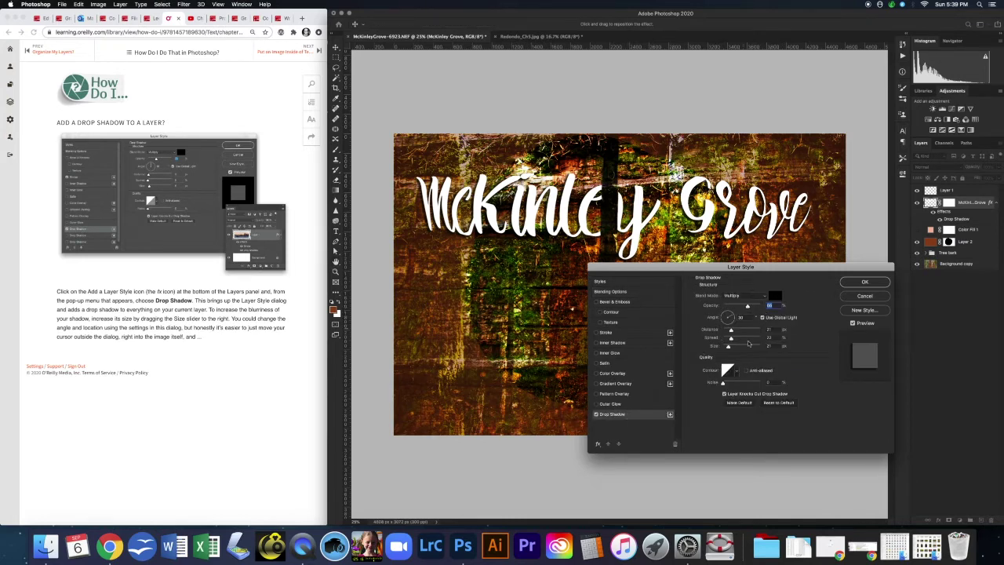
drag(731, 331, 749, 45)
drag(737, 317, 728, 312)
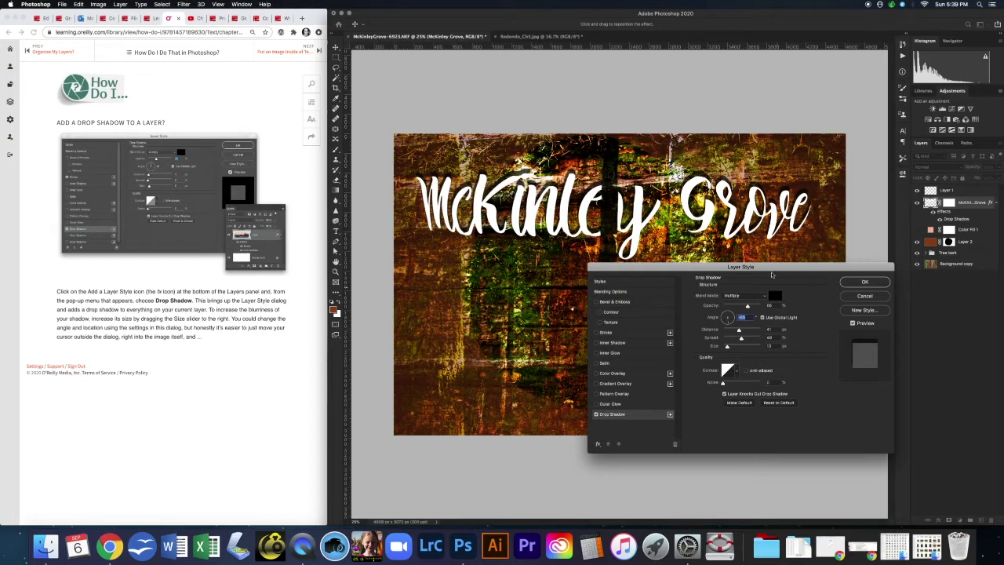
mouse_move(748, 307)
mouse_down()
mouse_move(762, 306)
mouse_move(702, 310)
mouse_move(754, 313)
mouse_up()
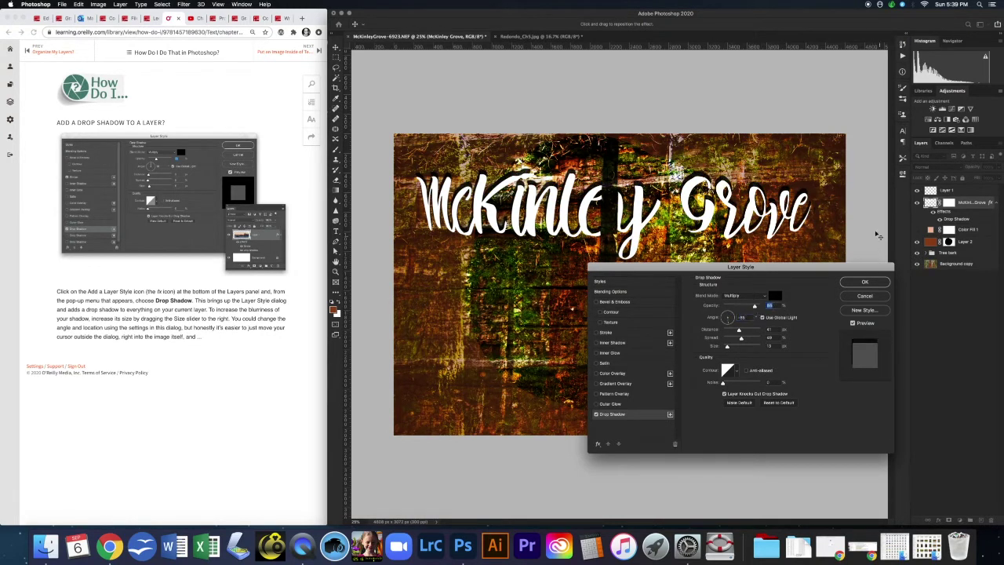
click(866, 283)
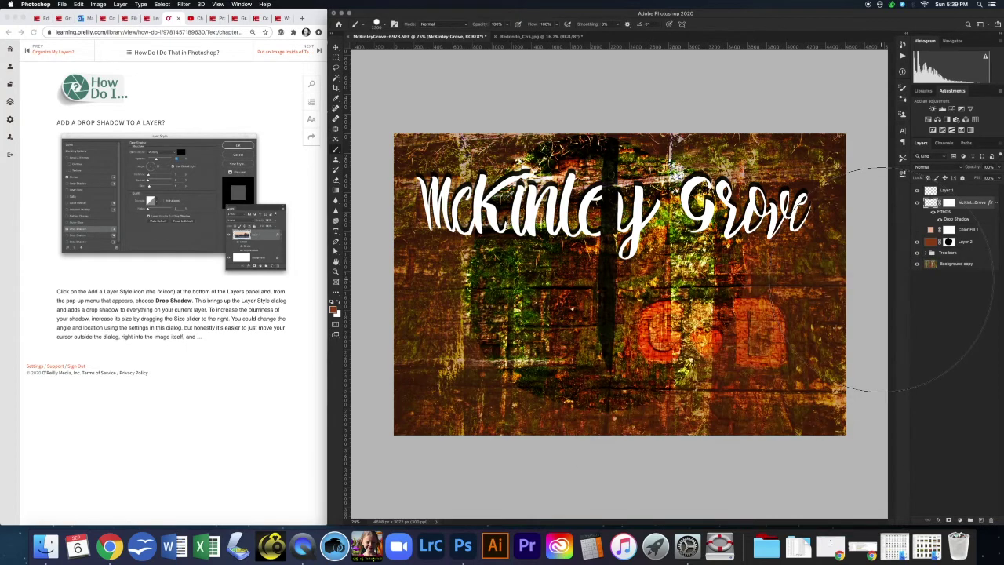
Step: Reopen the McKinley Grove layer's existing drop shadow settings to review them, then close them
drag(952, 219, 964, 222)
double_click(963, 222)
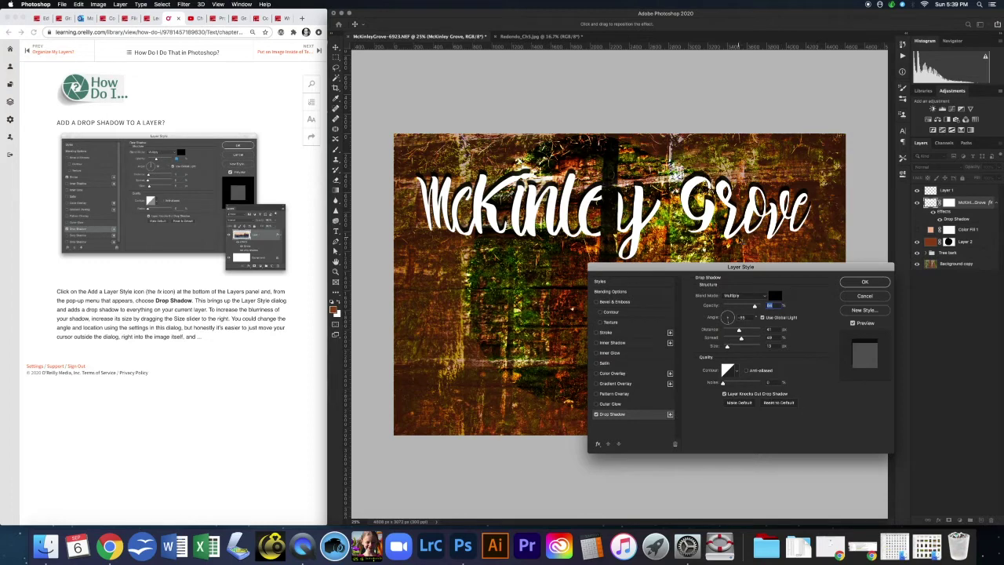
click(865, 282)
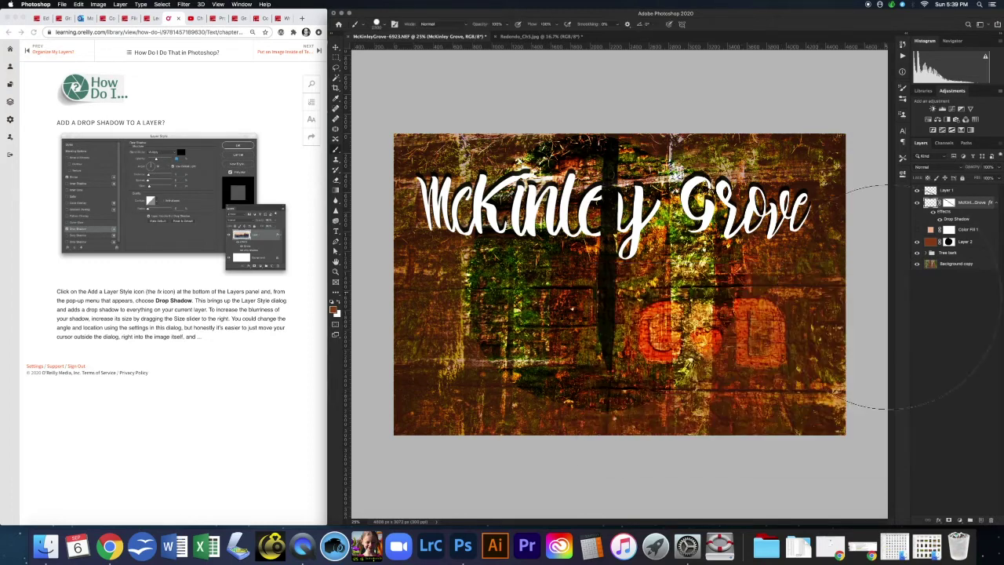
Step: Advance the lesson to putting an image inside text and move Layer 0 copy 2 out of Tree bark to directly above McKinley Grove
click(318, 53)
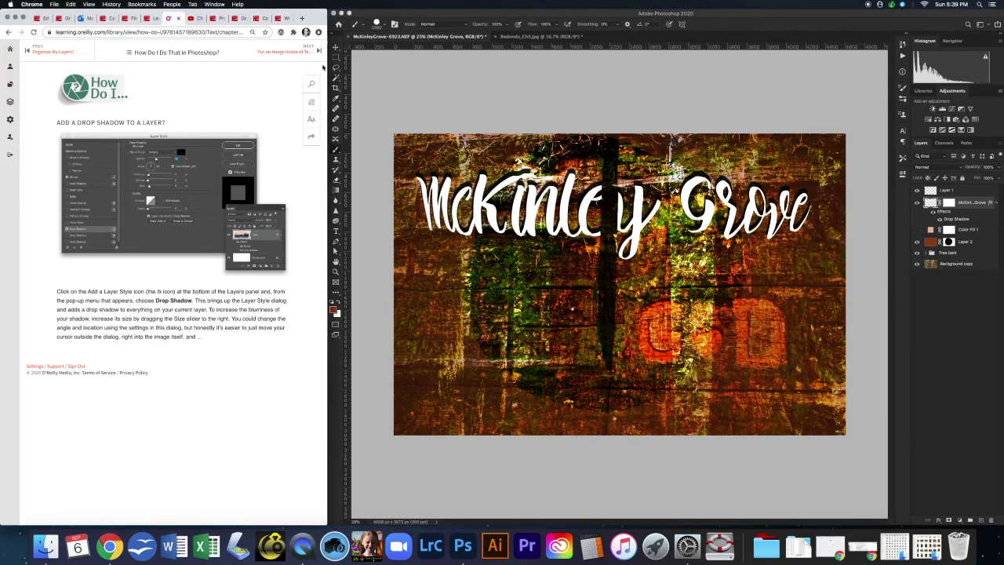
click(319, 51)
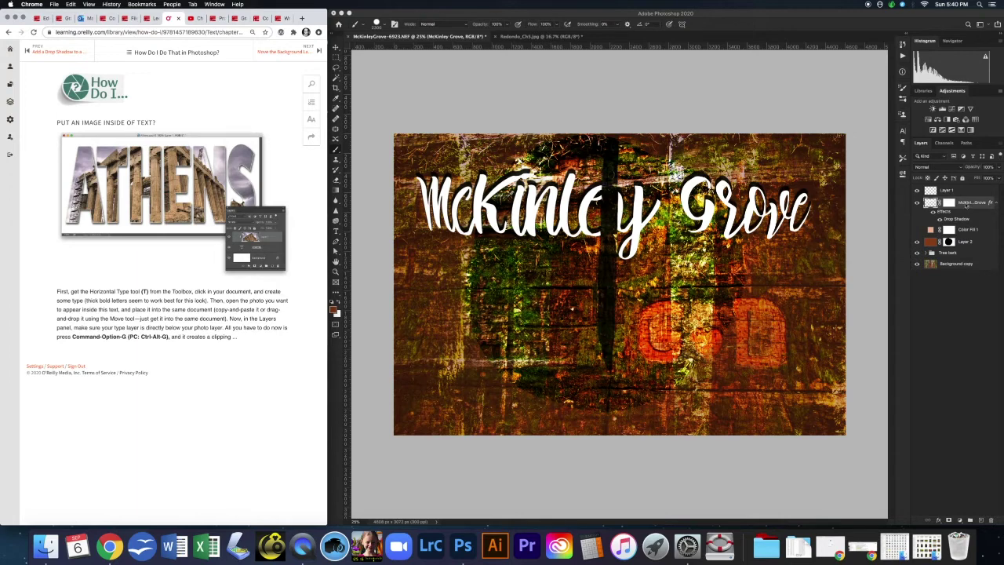
click(926, 255)
click(928, 254)
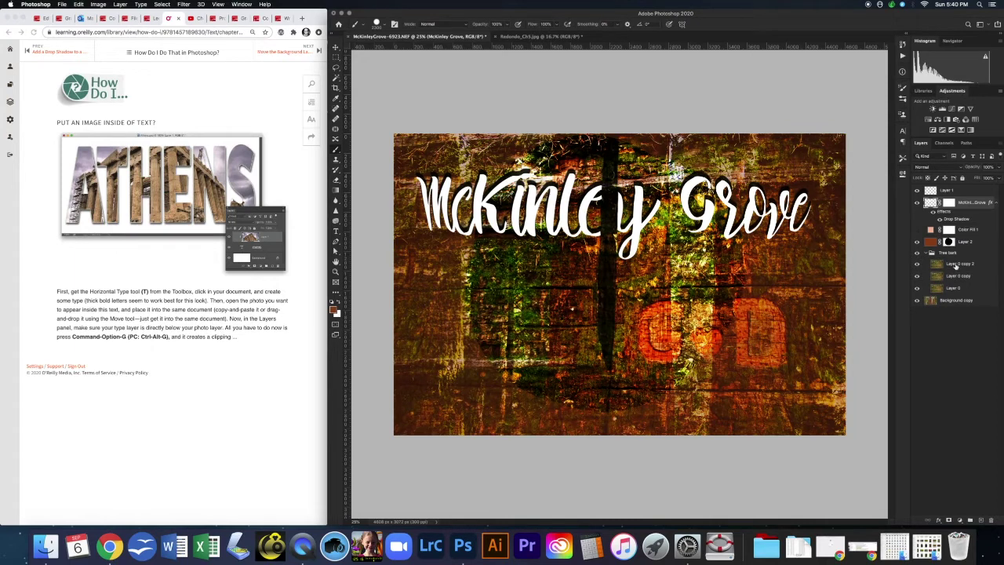
click(956, 265)
drag(955, 265, 953, 197)
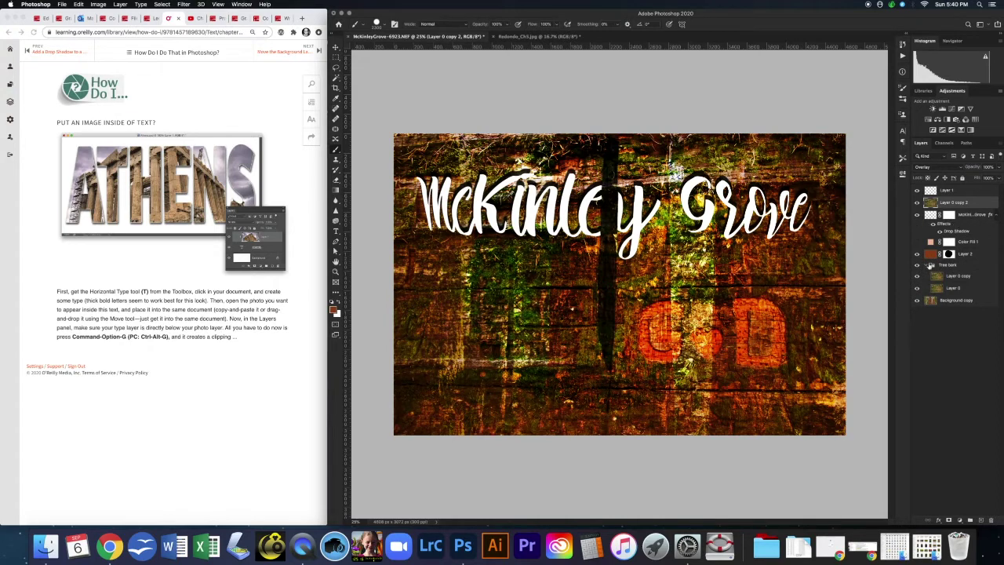
Step: Hide all layers beneath Layer 0 copy 2 and set that layer's blending mode to Normal
click(934, 265)
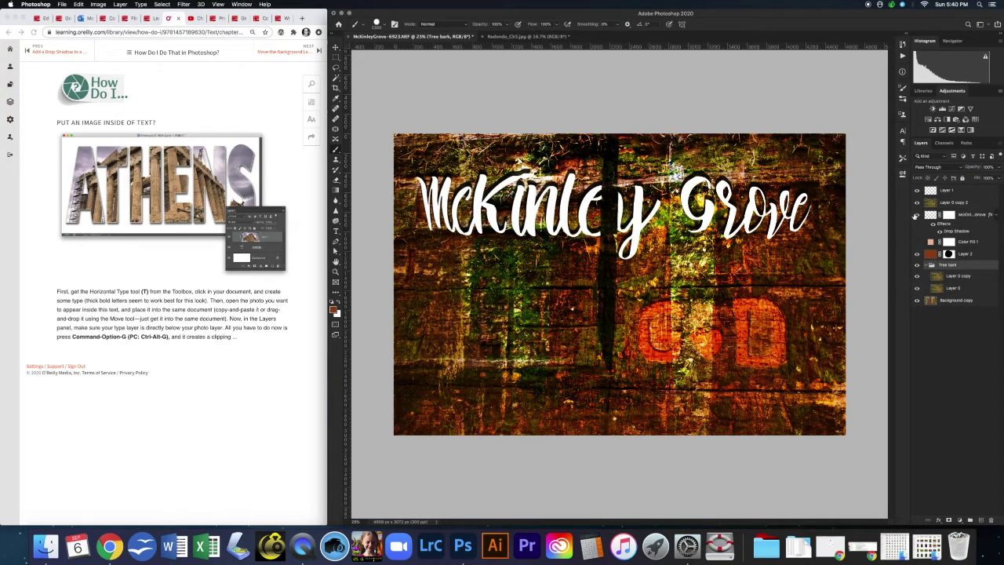
drag(916, 215, 916, 293)
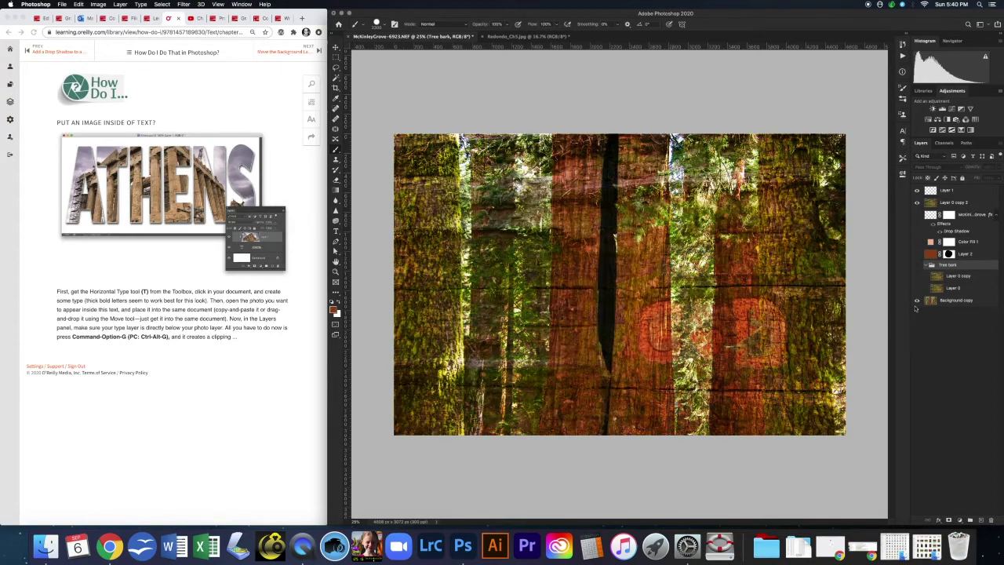
click(918, 301)
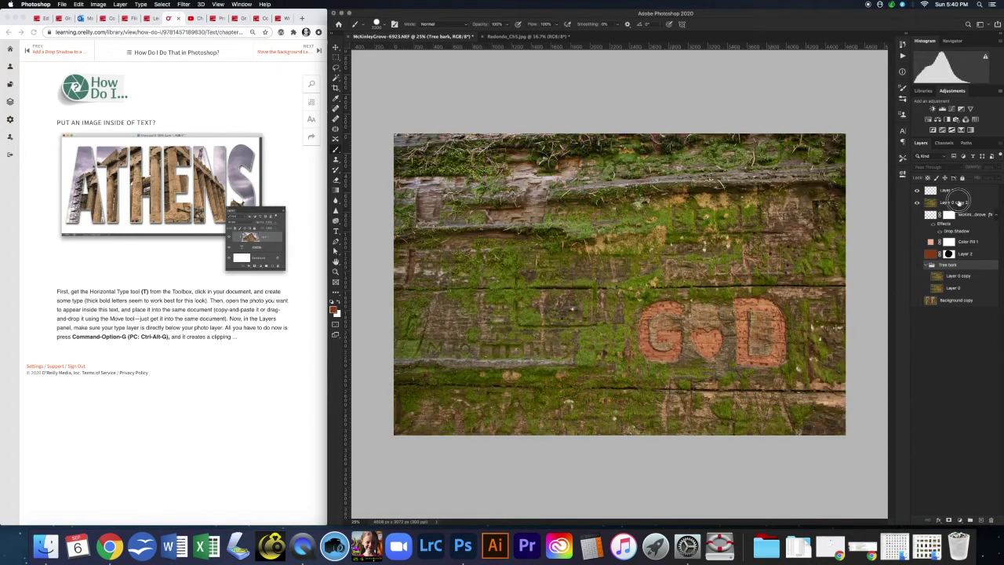
click(957, 203)
click(958, 167)
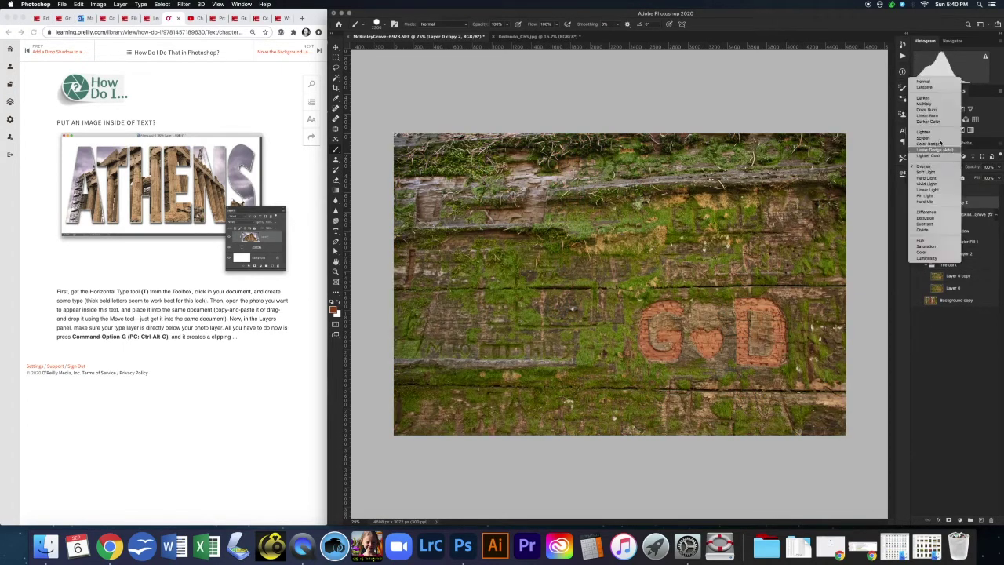
click(935, 81)
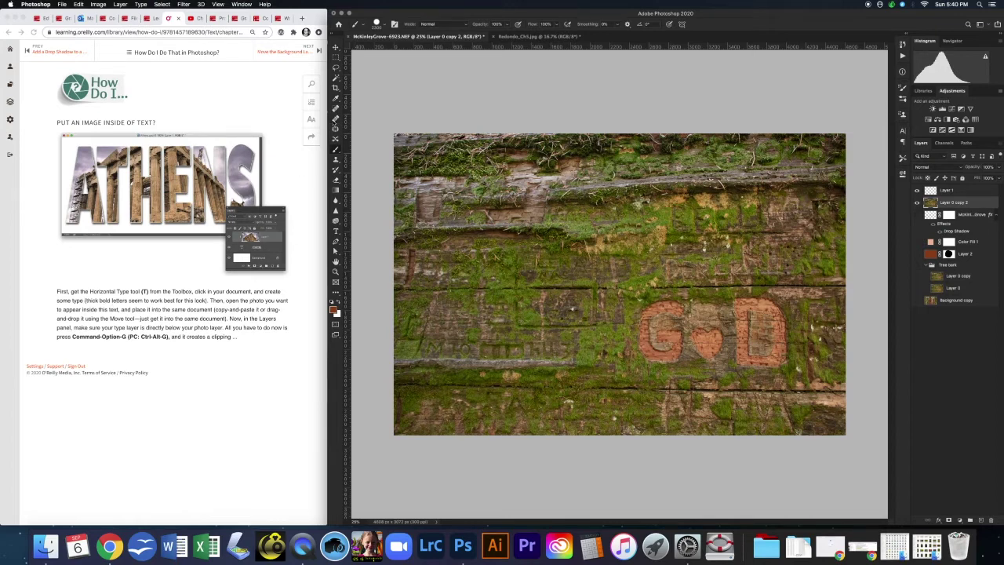
Step: Add a horizontal text layer above Layer 0 copy 2 using the Amoky Typeface font, Regular, at 72 pt
click(337, 233)
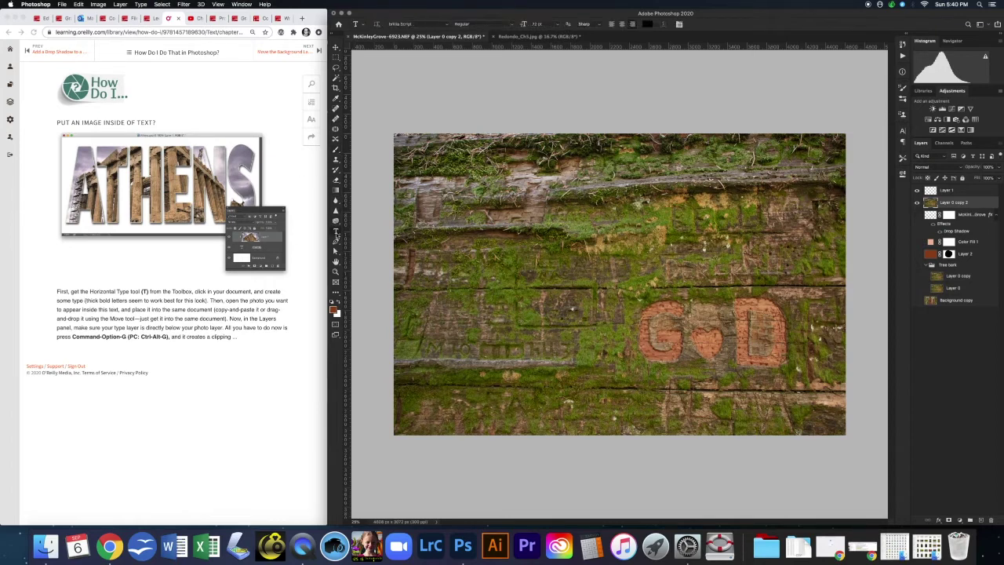
click(446, 25)
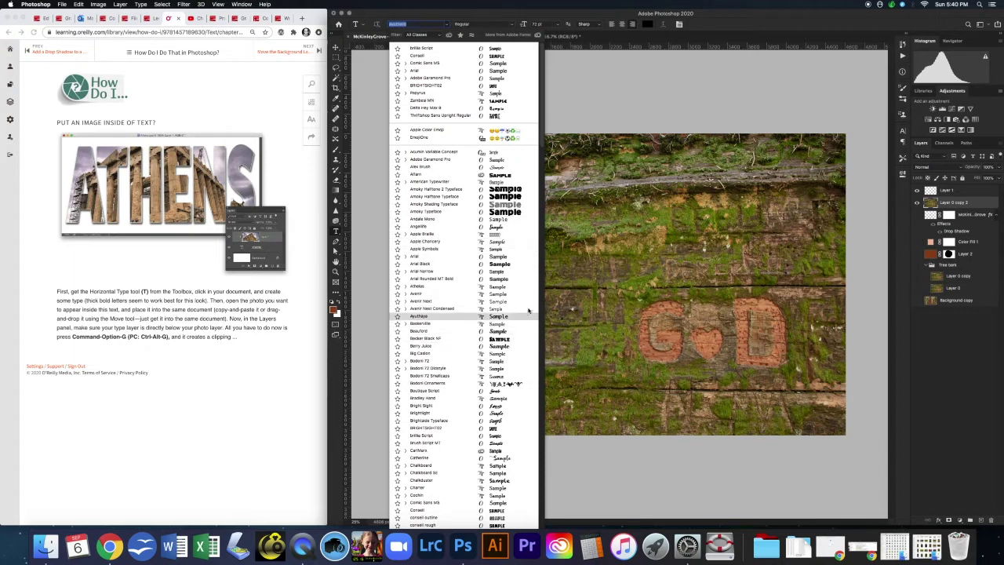
click(518, 212)
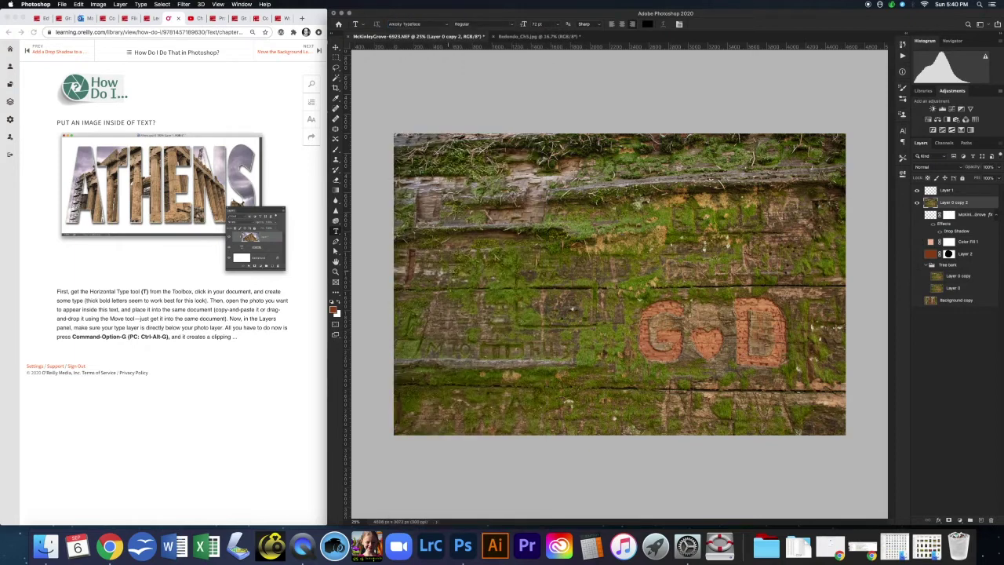
click(530, 270)
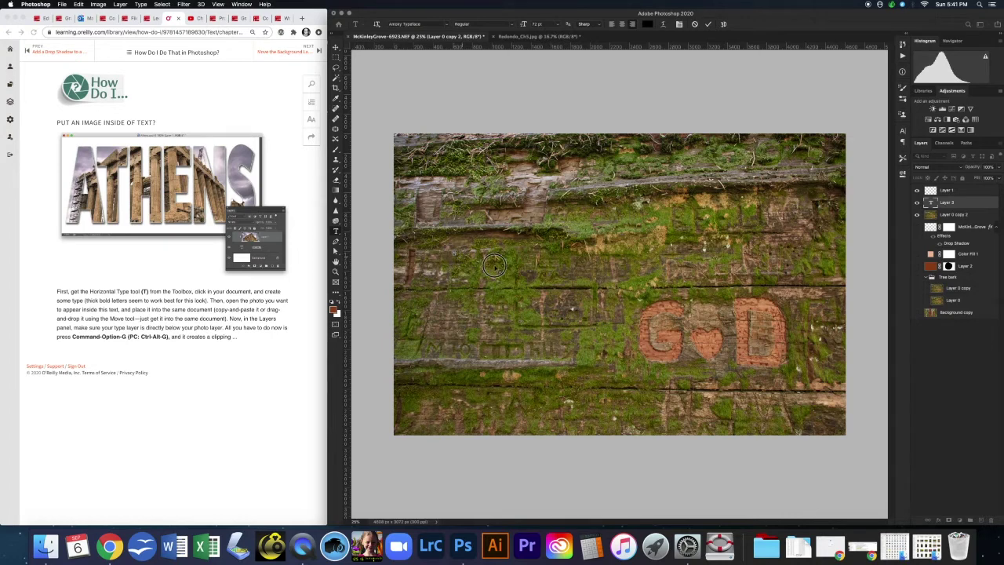
drag(454, 253, 454, 259)
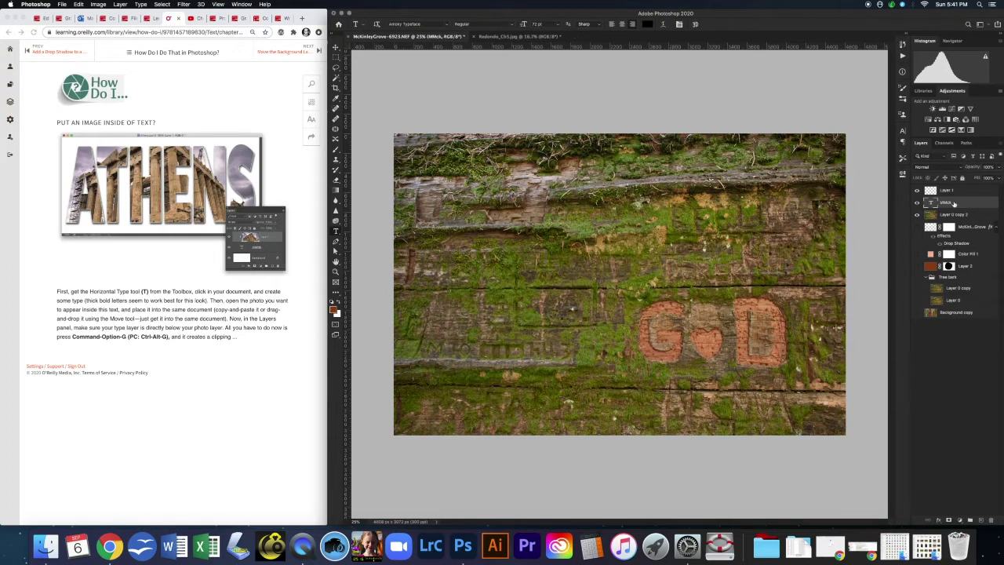
Step: Discard the unfinished text layer, add a new one reading "McKInley Grove" above Layer 0 copy 2, and position it across the image's upper middle
key(Escape)
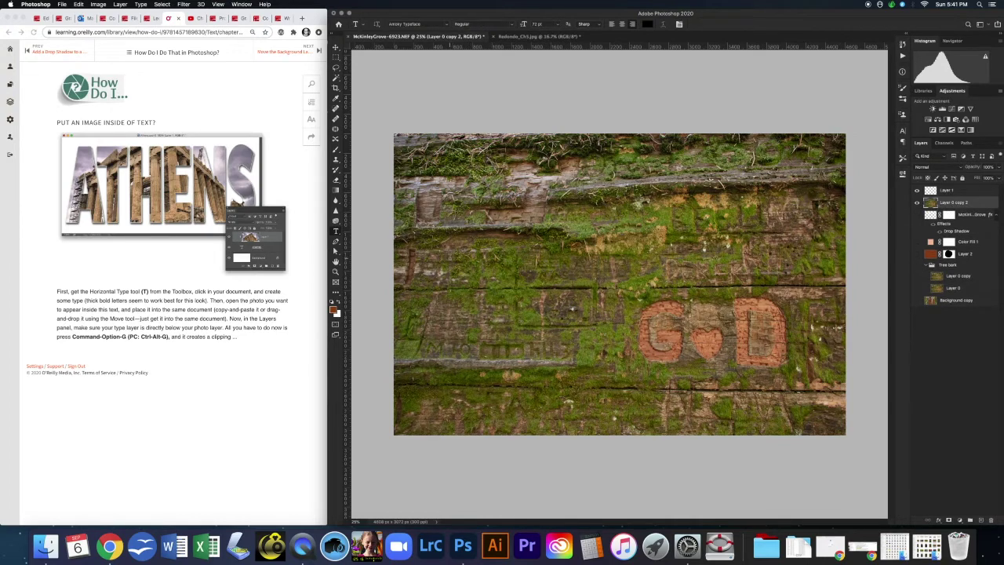
key(v)
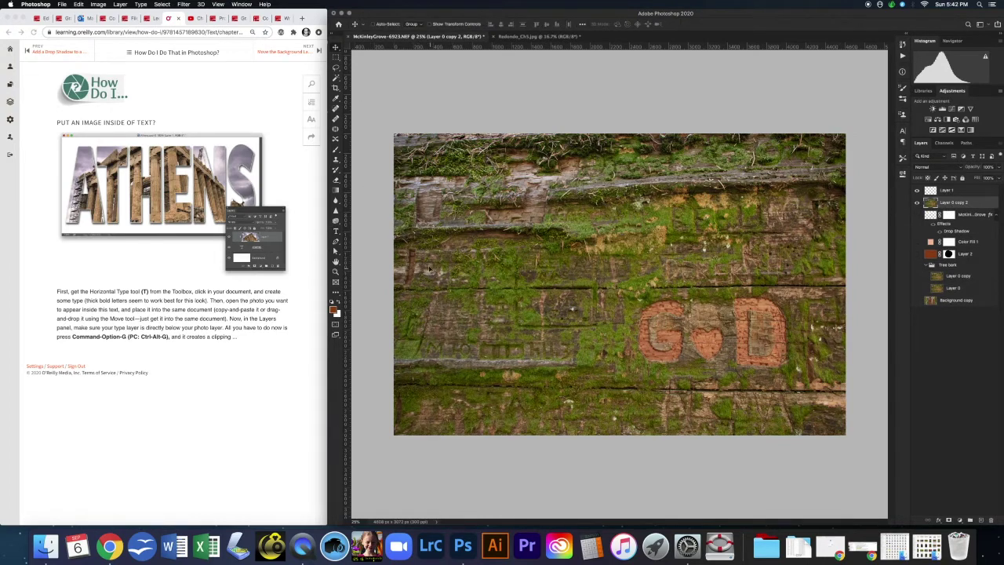
key(t)
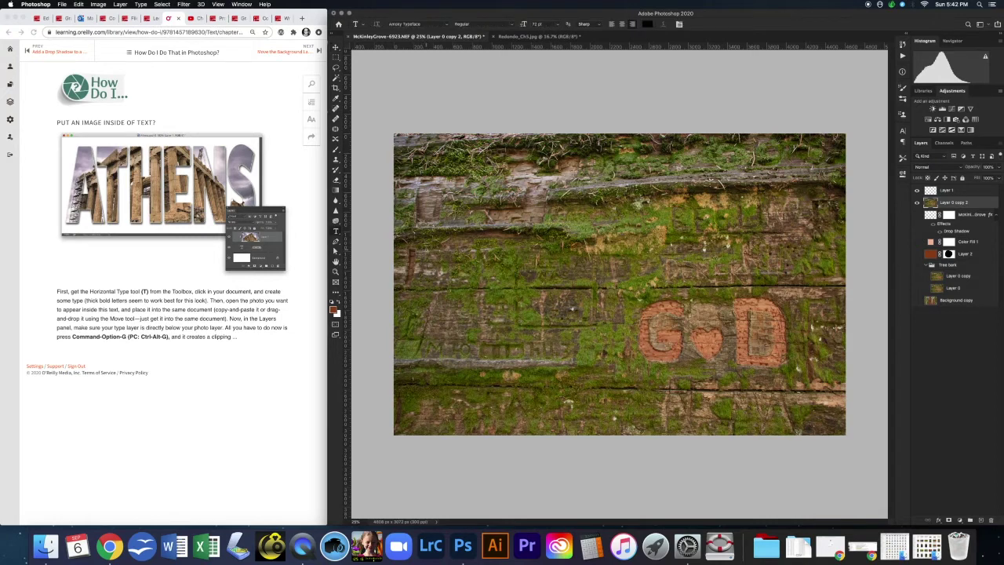
click(423, 248)
text(MCKI)
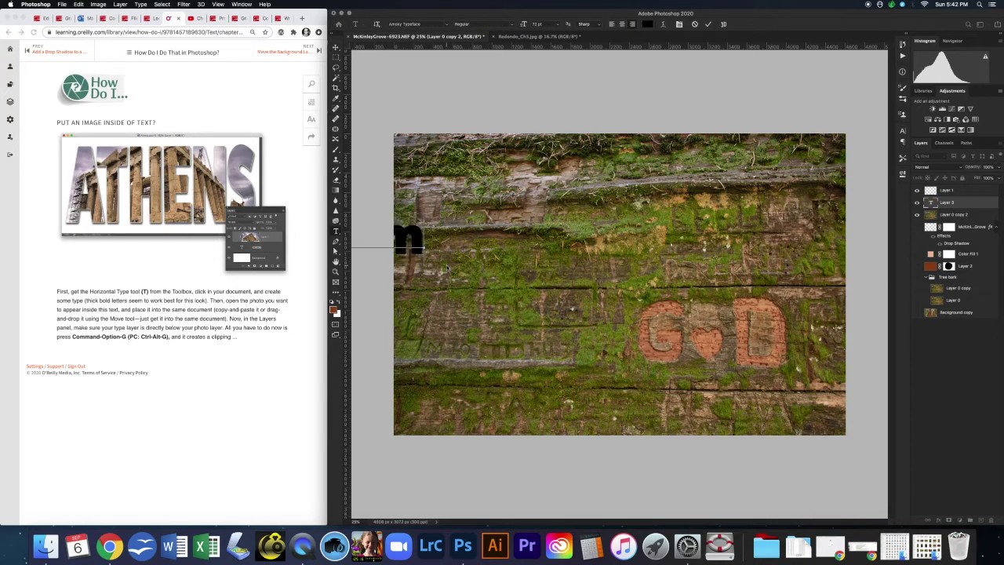
text(NLEY GRO)
key(Escape)
key(v)
drag(408, 239, 777, 253)
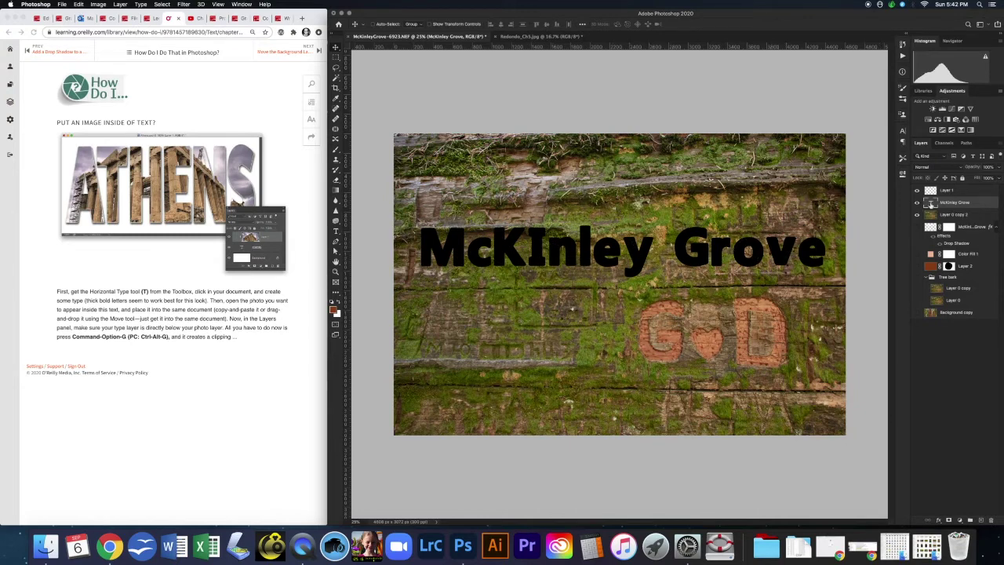
Step: Correct the capital I in the text layer to a lowercase i so it reads "McKinley Grove"
double_click(931, 203)
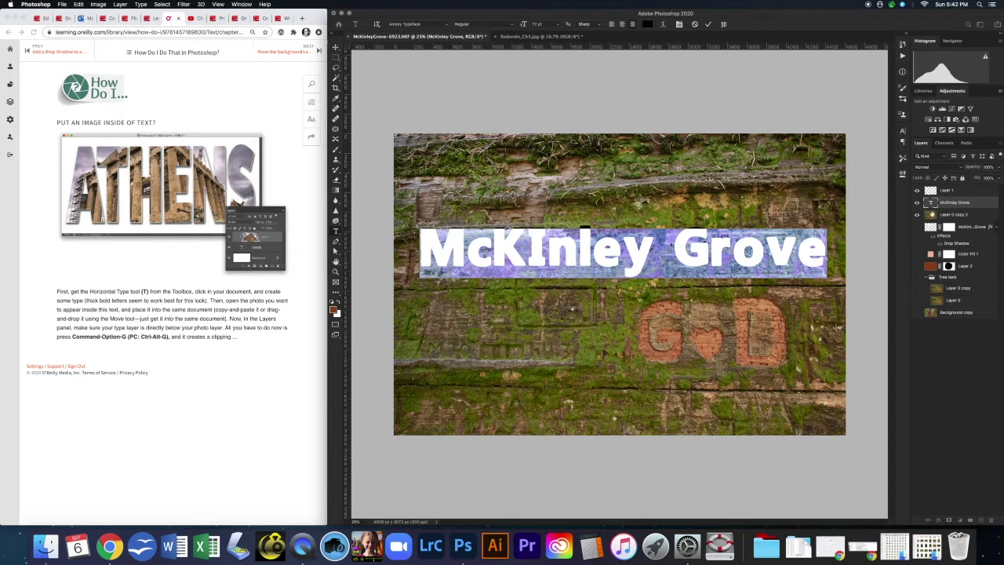
click(545, 251)
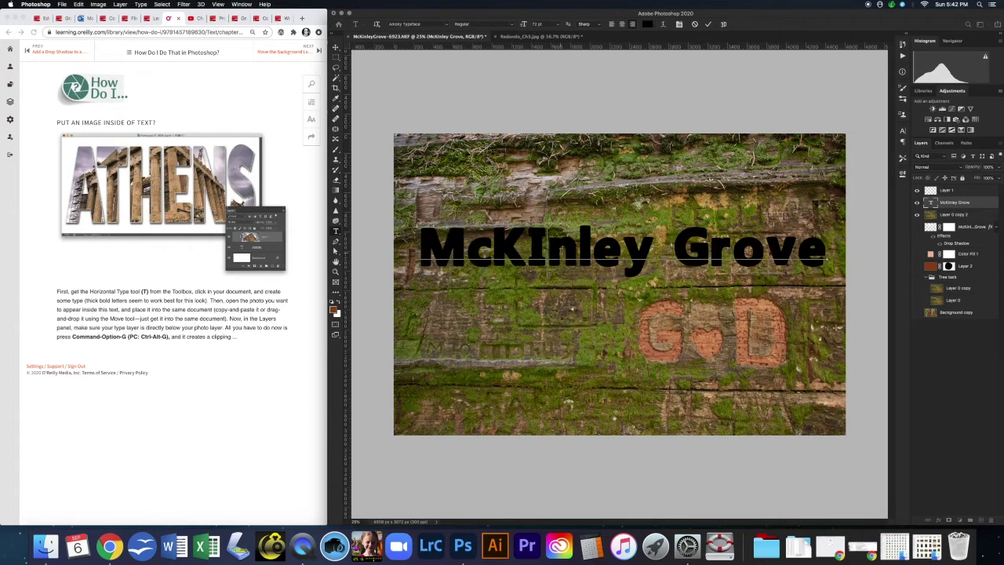
key(BackSpace)
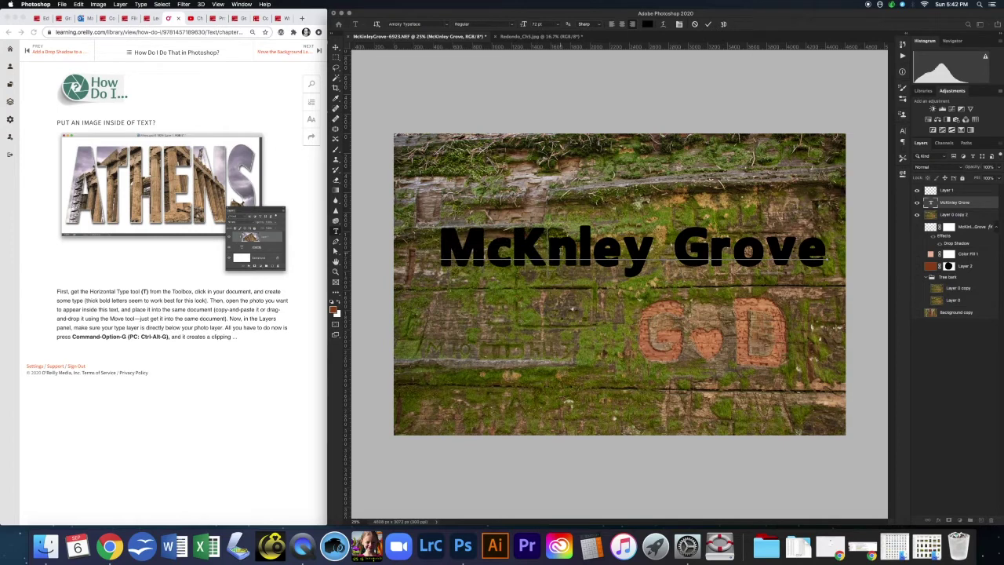
text(i)
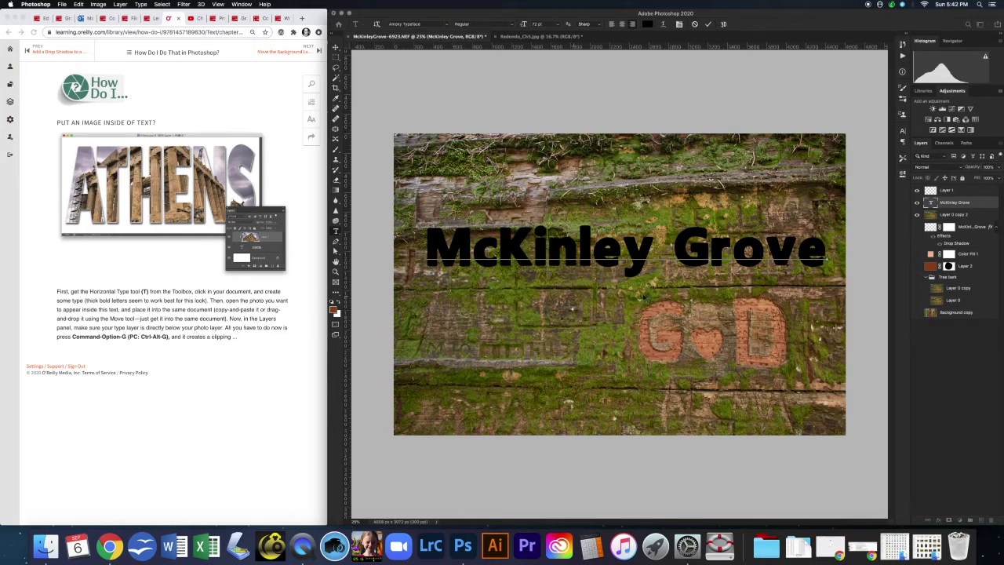
click(960, 365)
key(v)
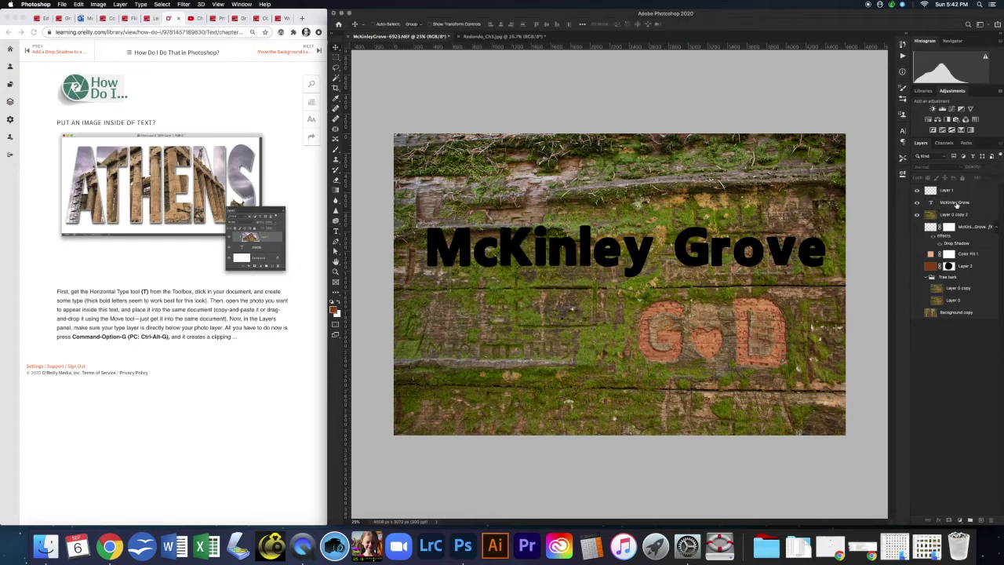
Step: Move the McKinley Grove text layer directly beneath Layer 0 copy 2 and clip Layer 0 copy 2 to it with a clipping mask
drag(956, 203, 950, 216)
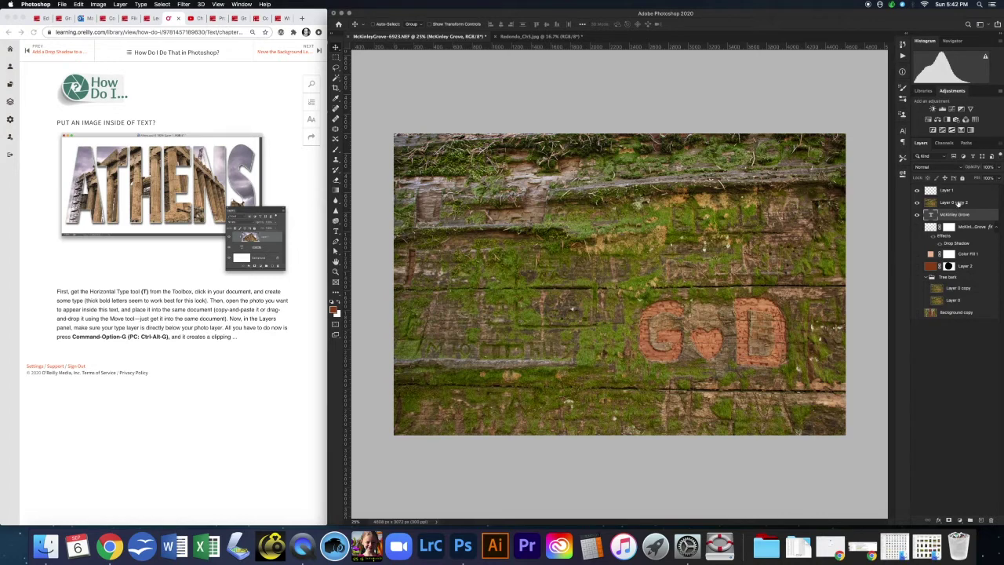
click(958, 203)
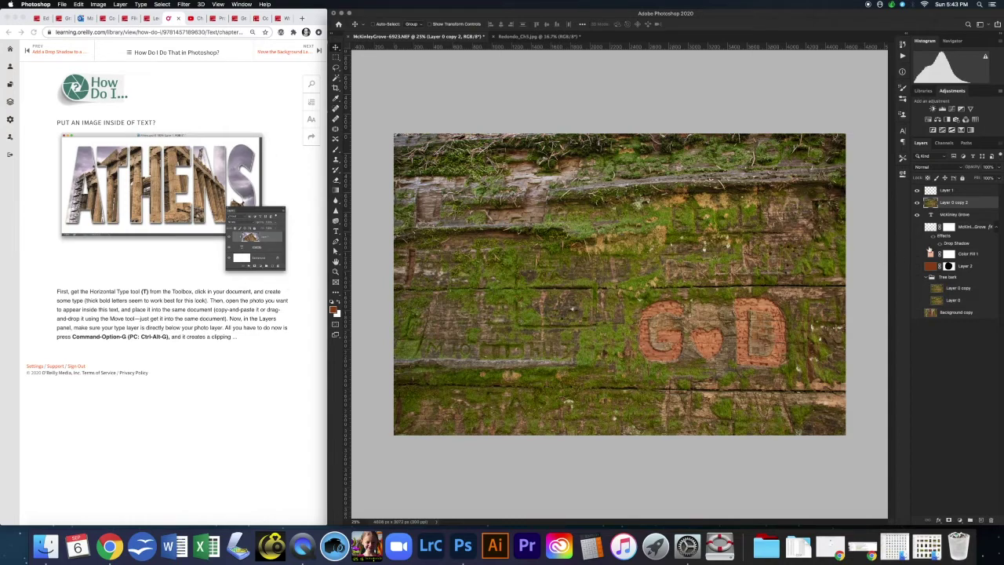
right_click(954, 205)
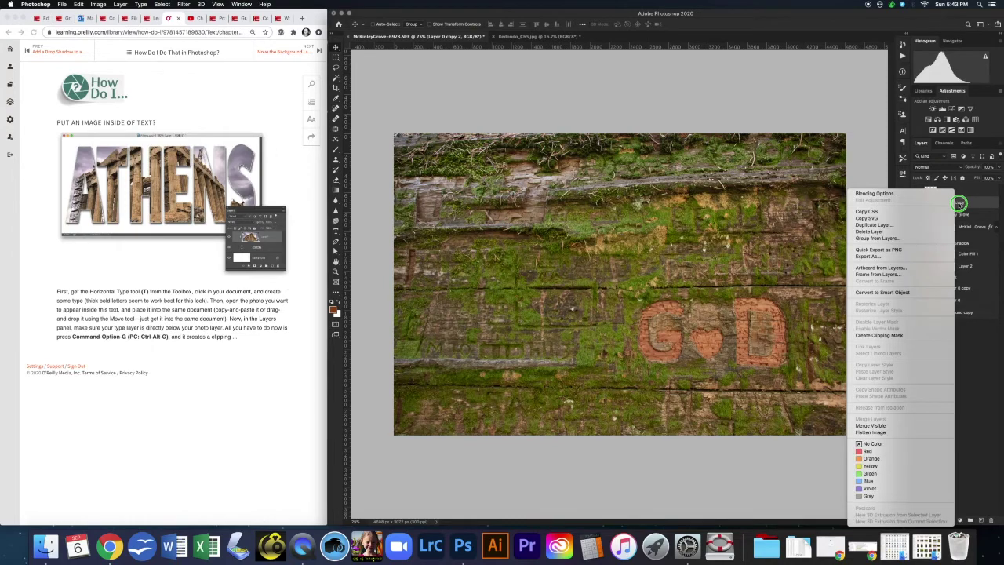
click(894, 335)
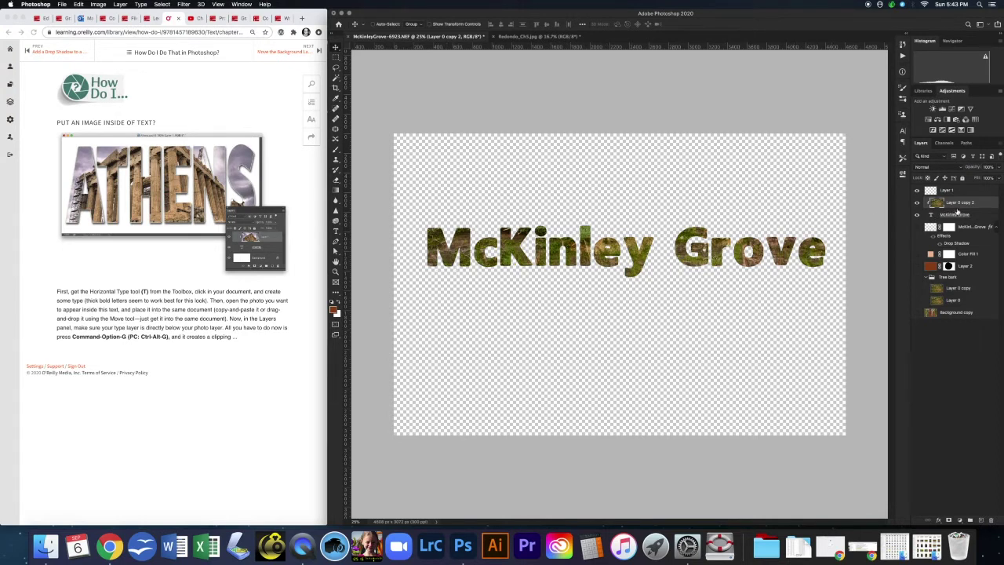
Step: Show the Background copy layer and the Tree bark group's Layer 0 and Layer 0 copy behind the image-filled text
click(918, 314)
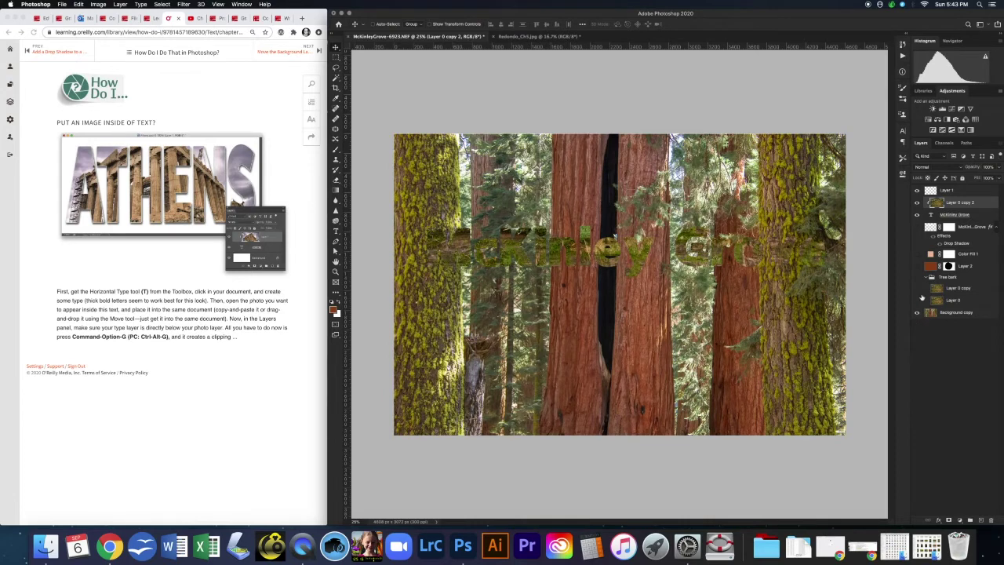
click(917, 300)
click(917, 288)
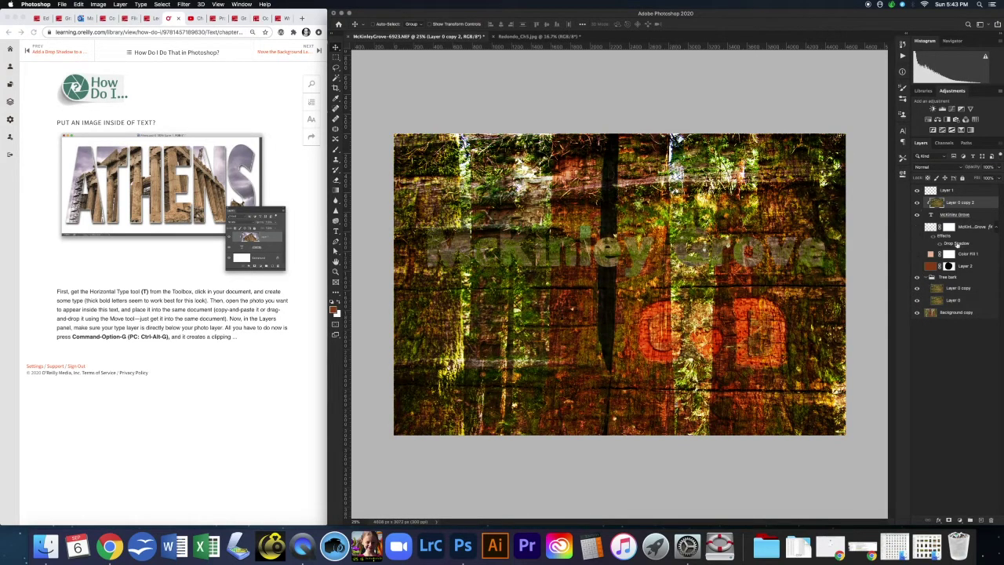
double_click(989, 204)
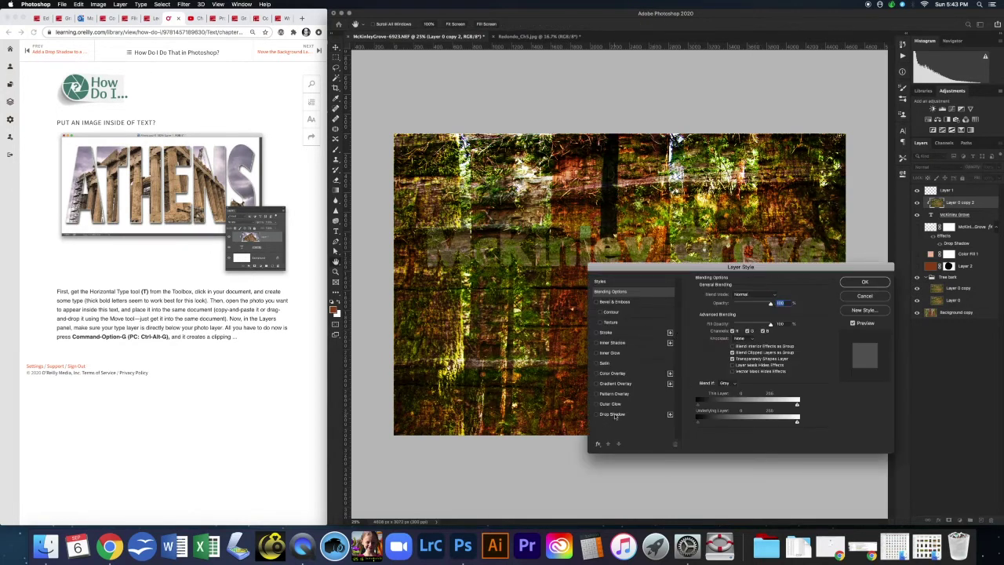
click(613, 414)
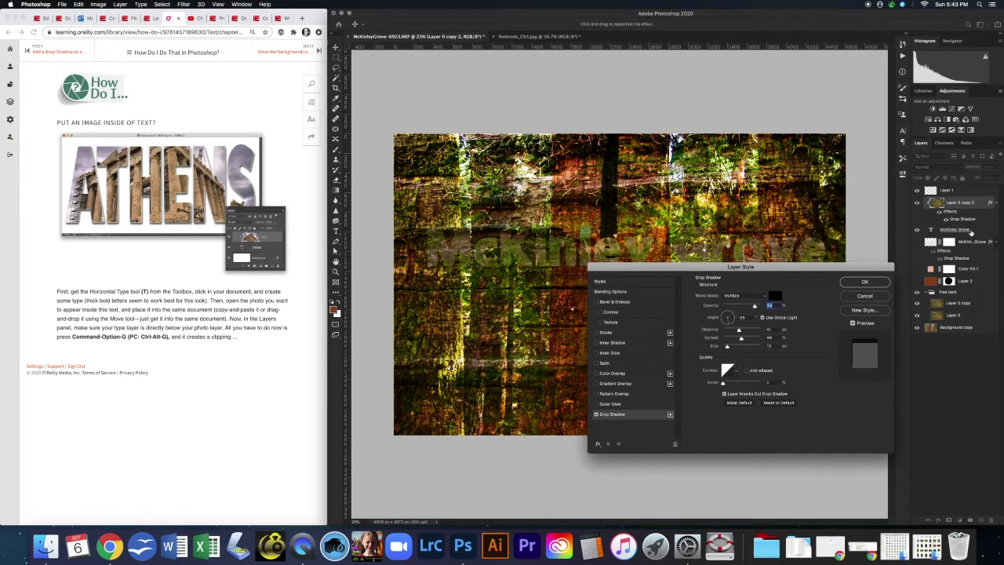
click(864, 296)
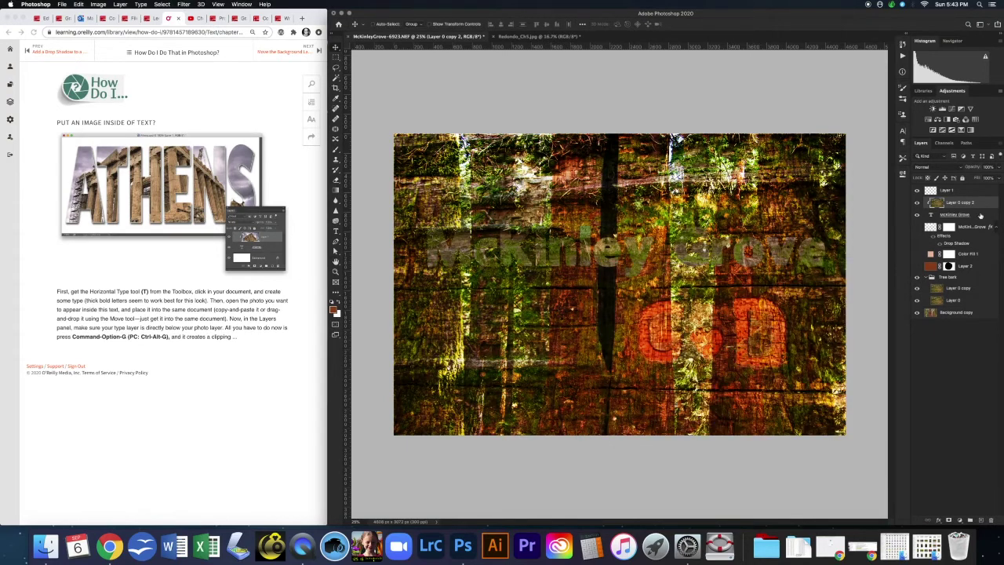
Step: Add a drop shadow to the McKinley Grove text layer, casting it down and to the right with increased distance and spread
alt+click(981, 215)
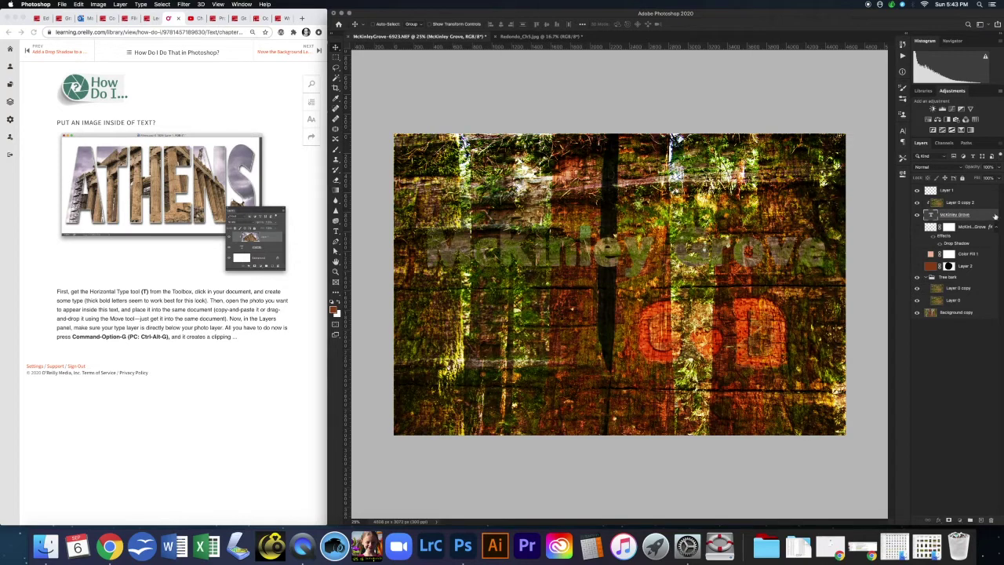
double_click(921, 267)
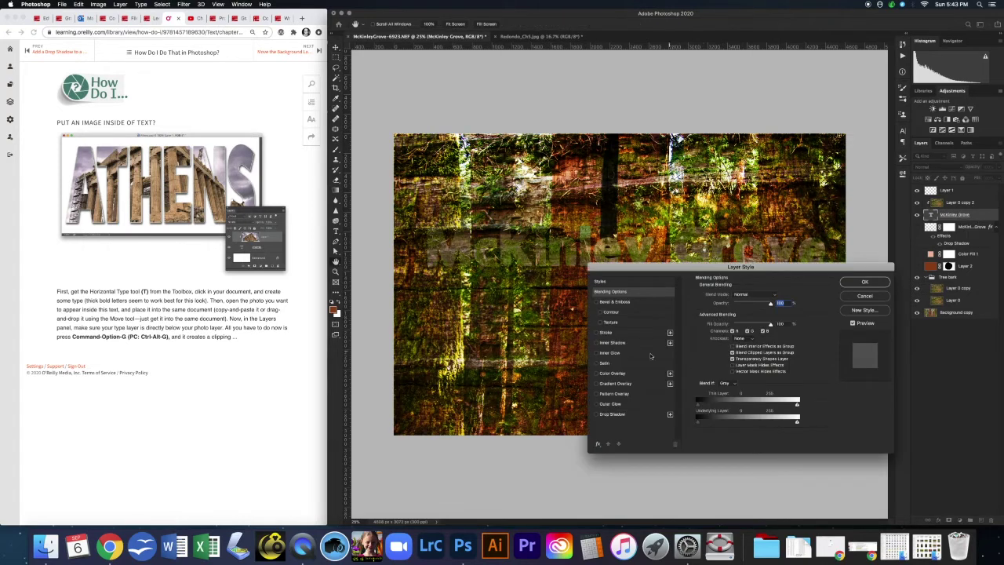
click(596, 415)
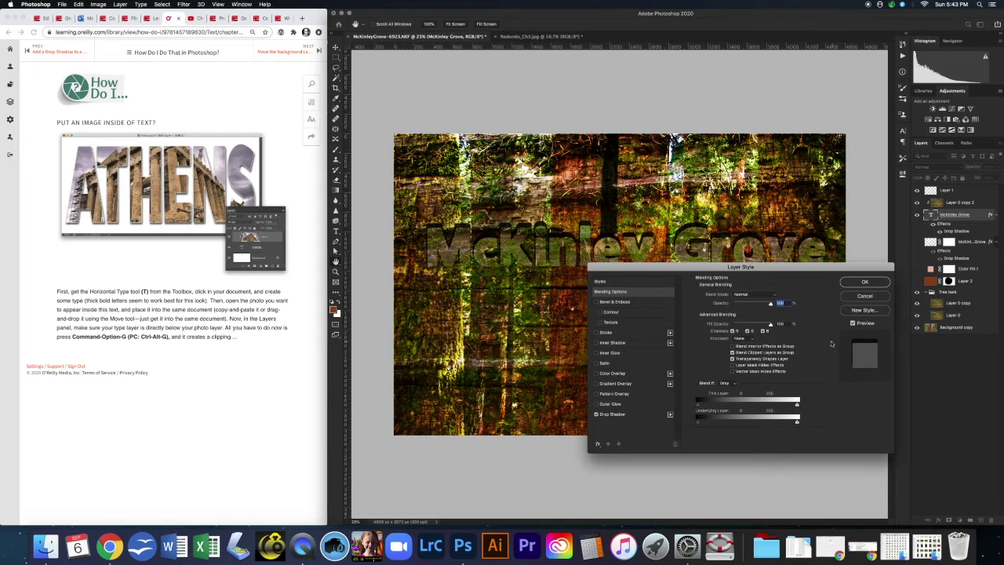
click(615, 414)
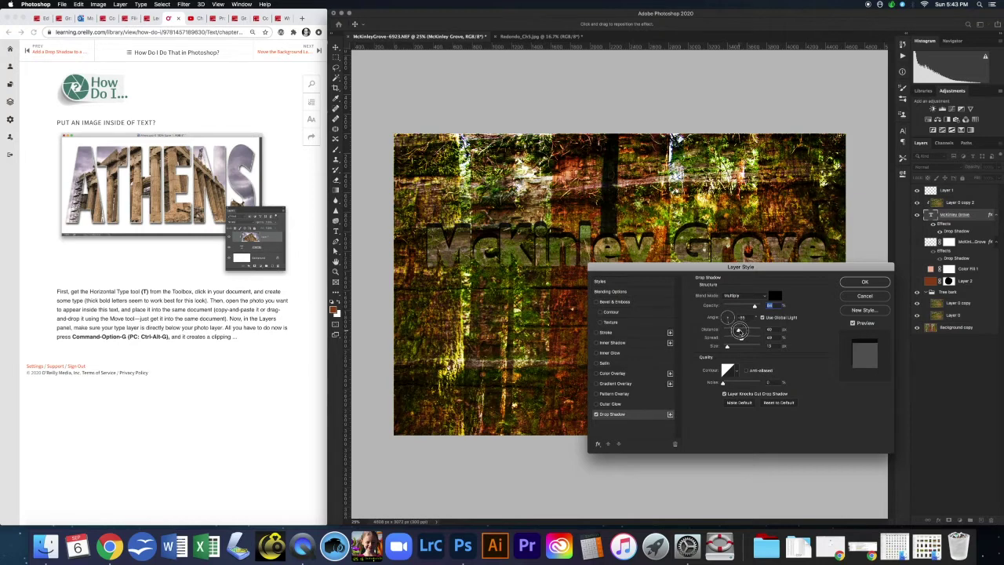
mouse_move(740, 330)
mouse_down()
mouse_move(728, 305)
mouse_move(733, 323)
mouse_up()
click(741, 338)
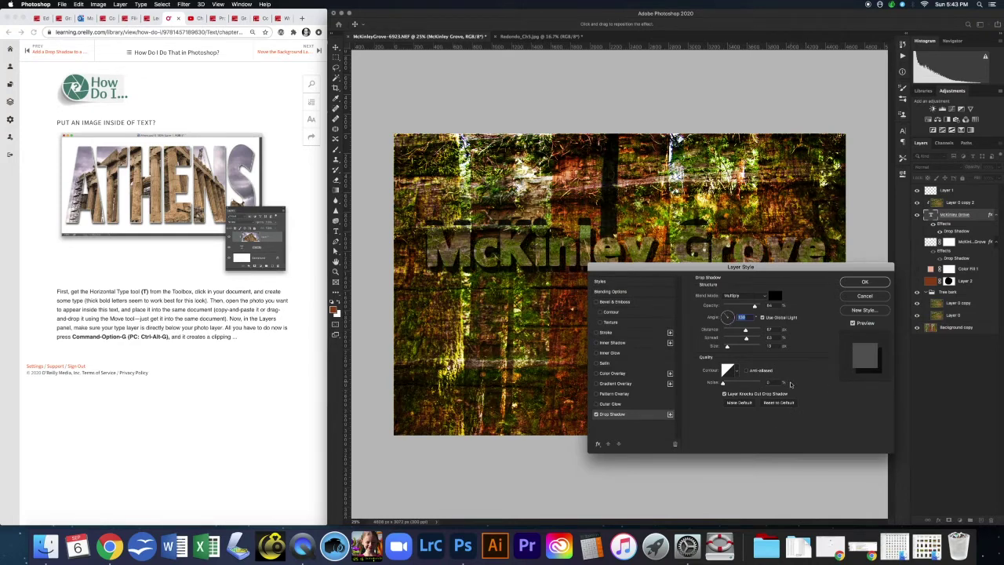
mouse_move(745, 338)
mouse_down()
mouse_move(735, 339)
mouse_move(756, 342)
mouse_move(745, 331)
mouse_up()
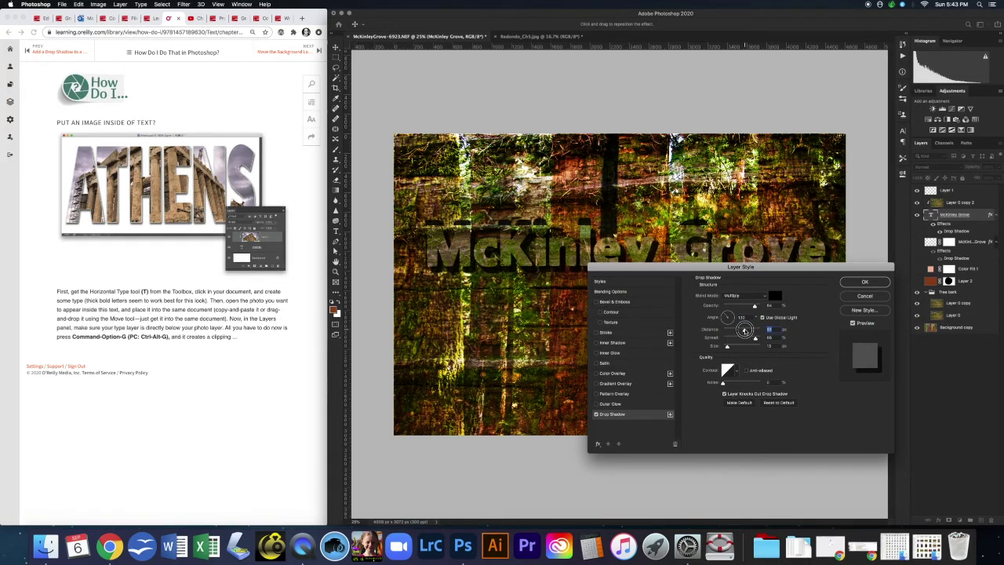
click(866, 284)
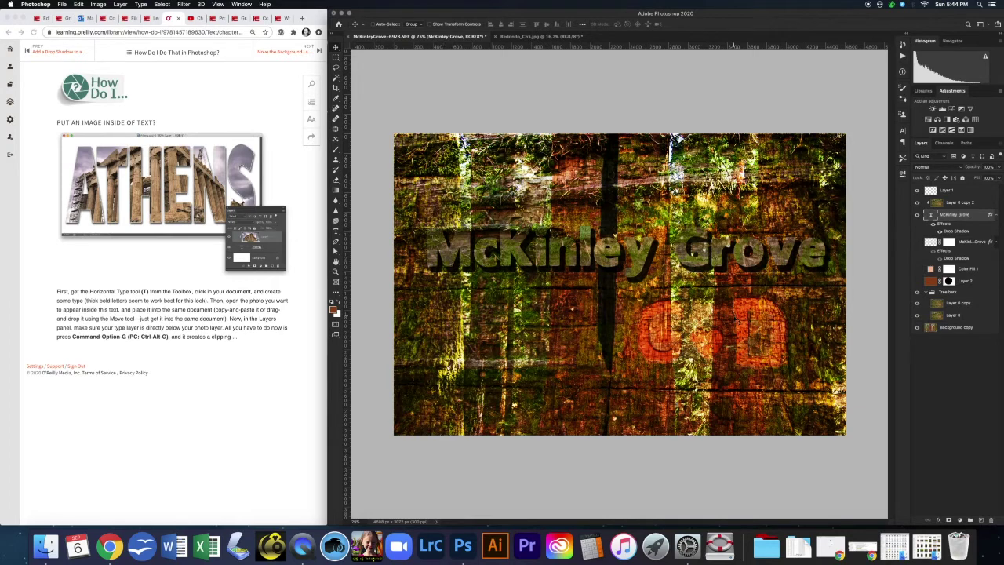
Step: Advance the lesson to moving multiple layers at once and move Layer 0 copy 2, the McKinley Grove text and Color Fill 1 together above Layer 1
click(319, 48)
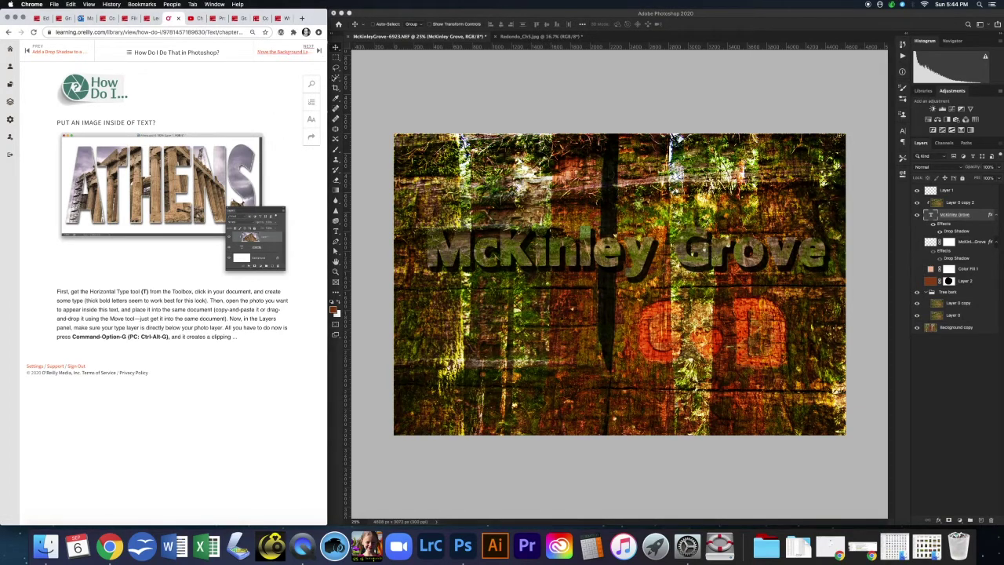
click(318, 49)
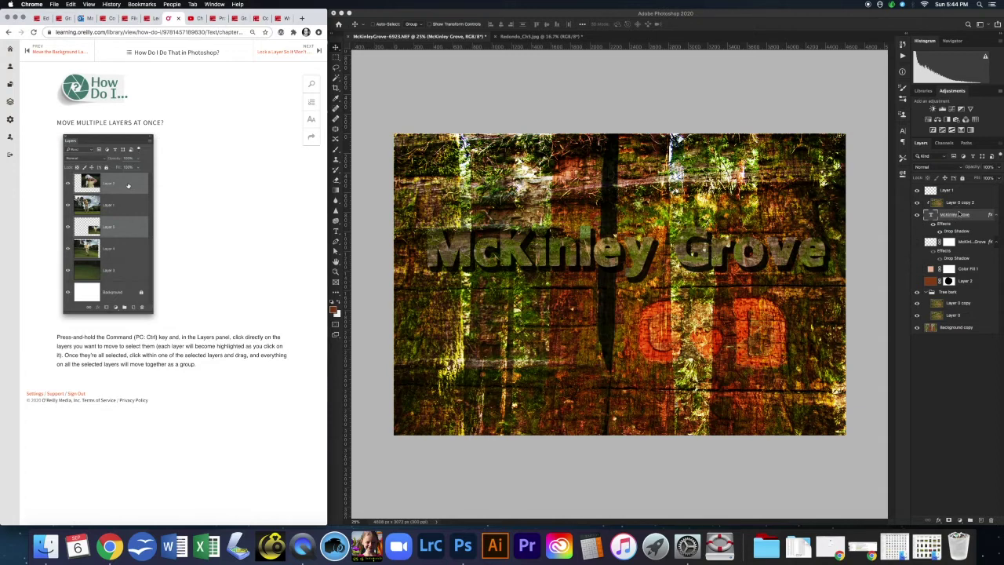
super+click(961, 203)
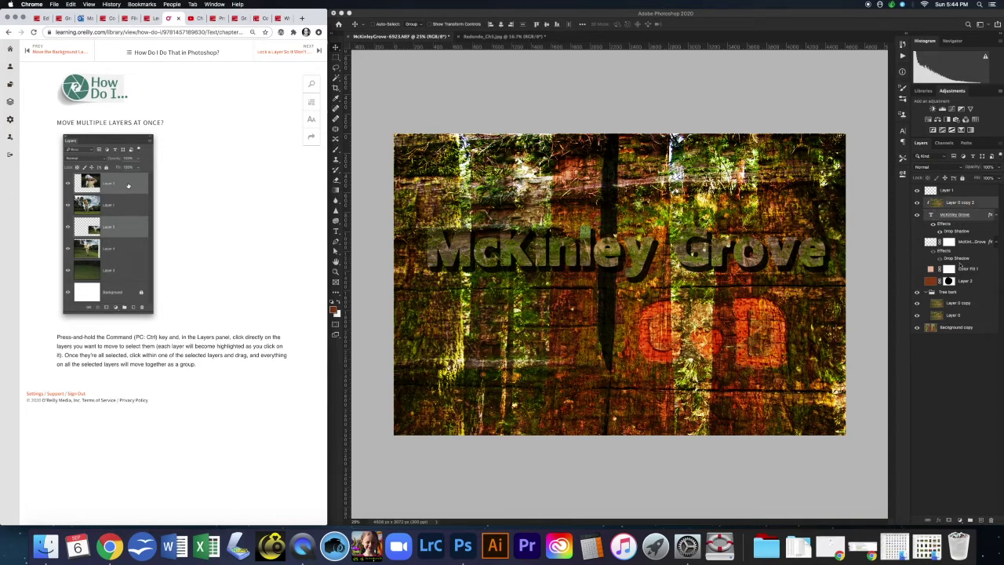
super+click(973, 271)
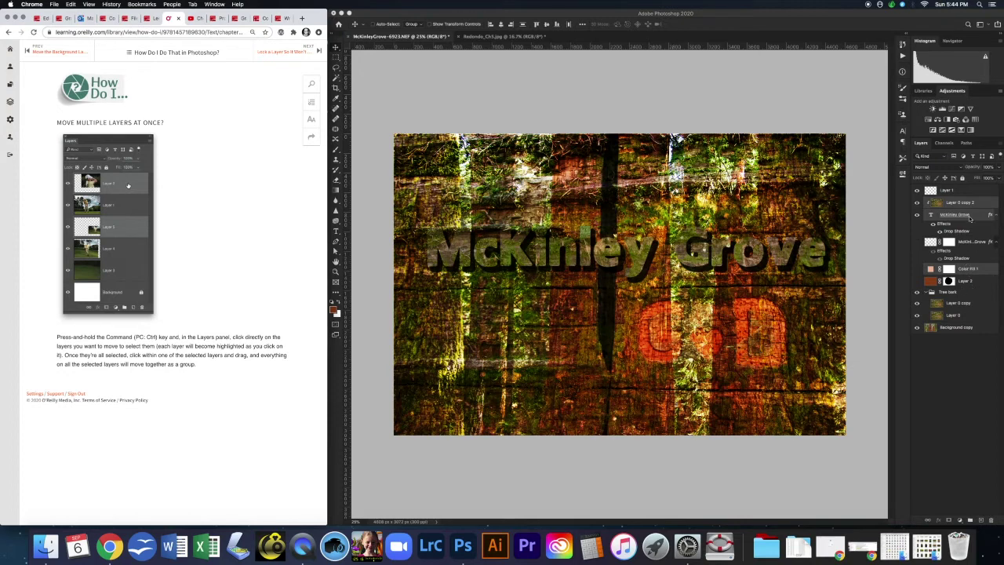
click(960, 206)
drag(960, 205, 955, 190)
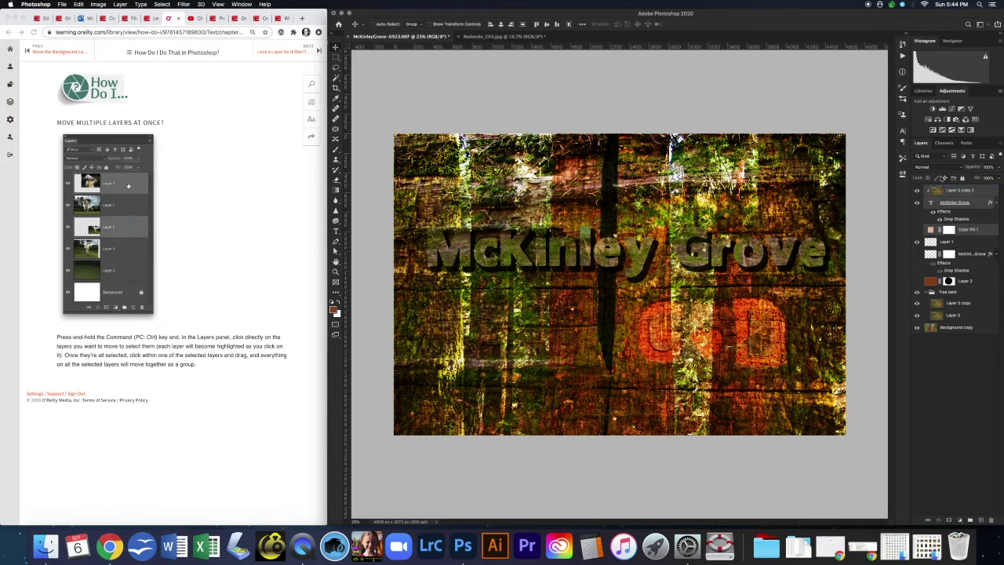
click(945, 393)
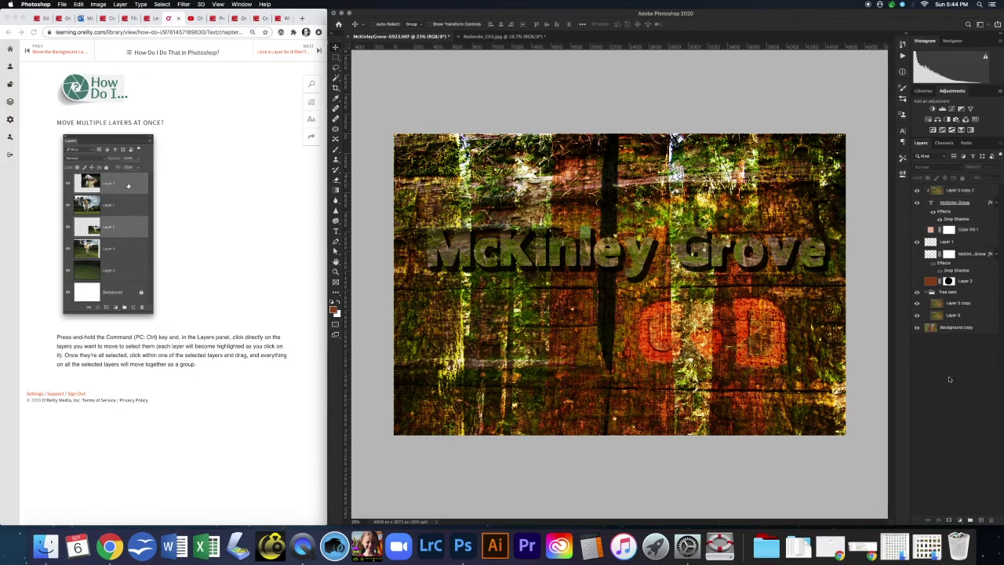
Step: Advance the lesson to locking a layer, and lock and unlock the McKinley Grove text layer with Lock All
click(319, 51)
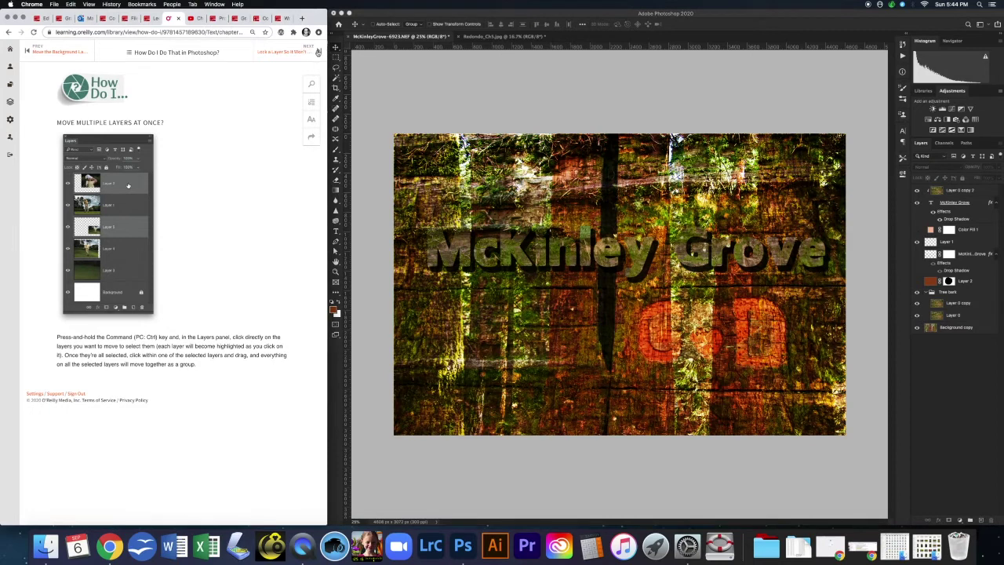
click(319, 51)
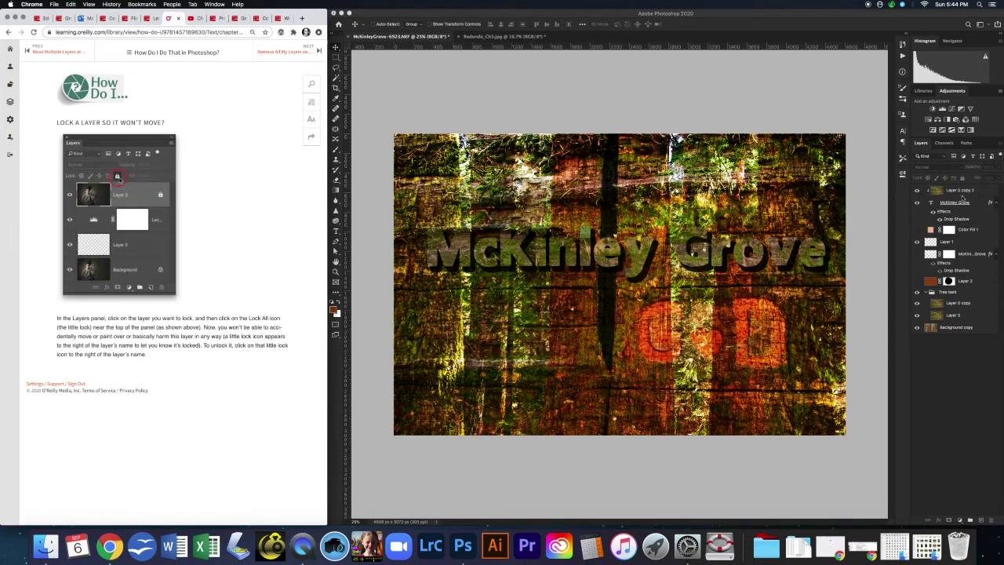
click(976, 205)
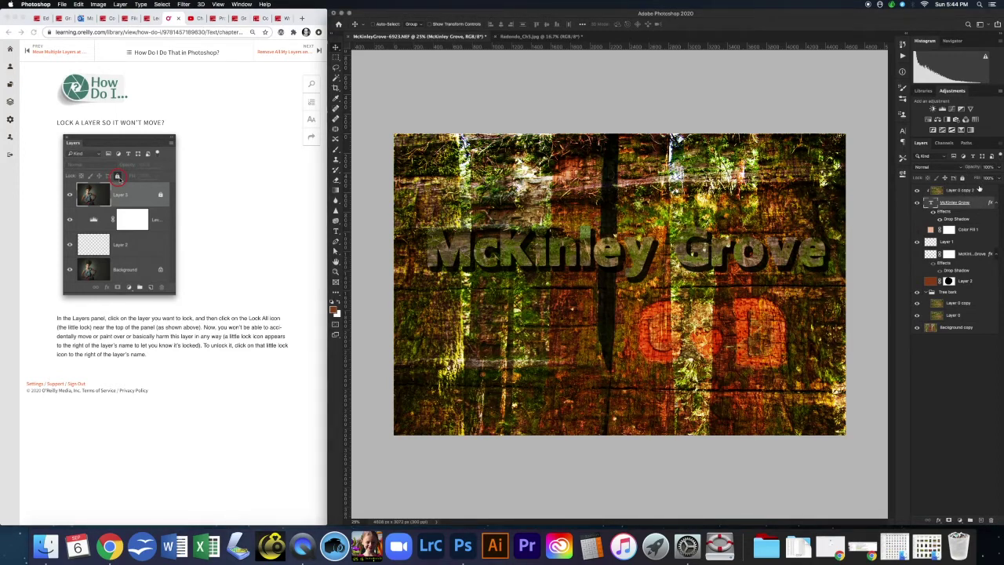
click(962, 178)
click(962, 178)
Step: Advance the lesson to flattening the image and set the document's status readout to Document Sizes
click(318, 51)
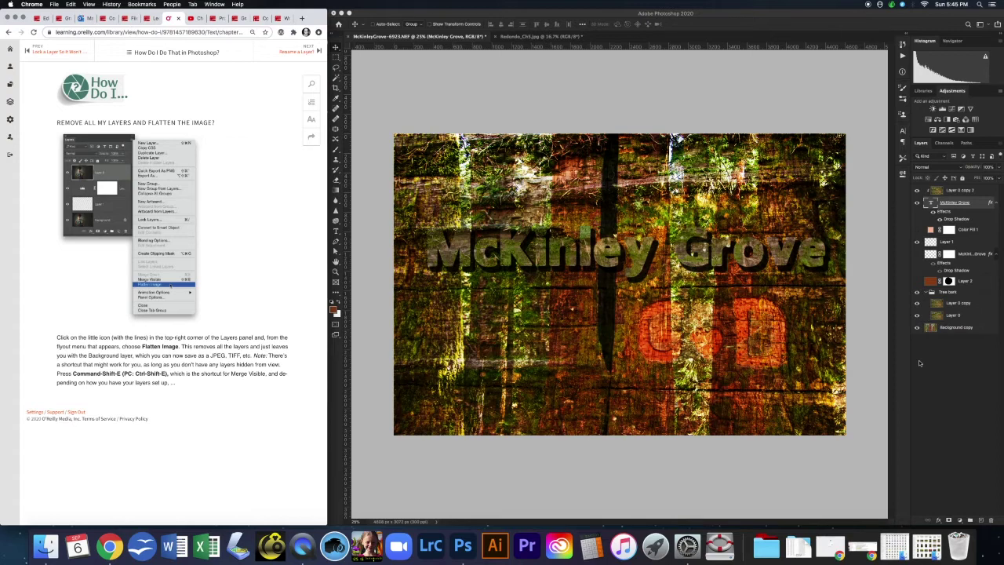
click(437, 522)
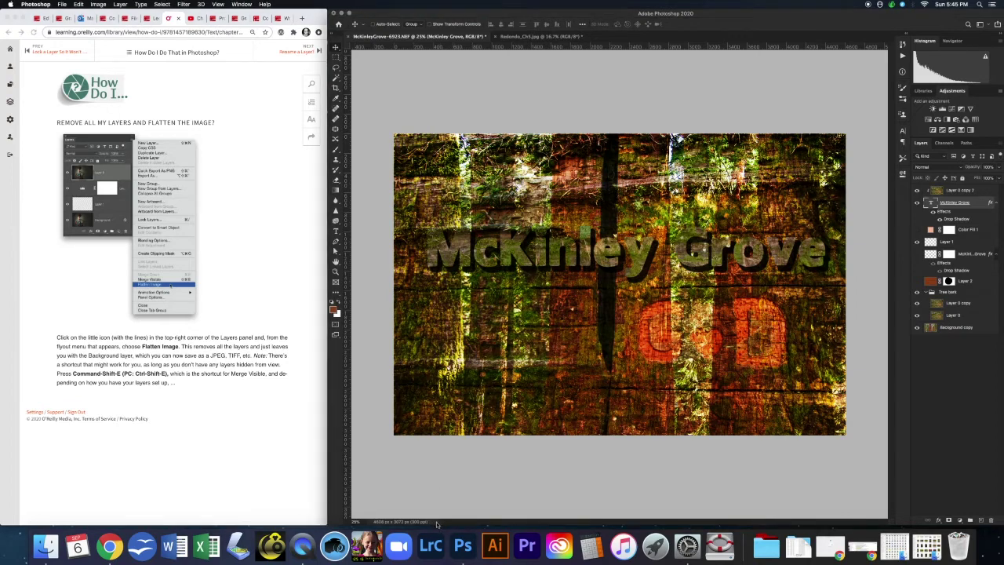
click(437, 524)
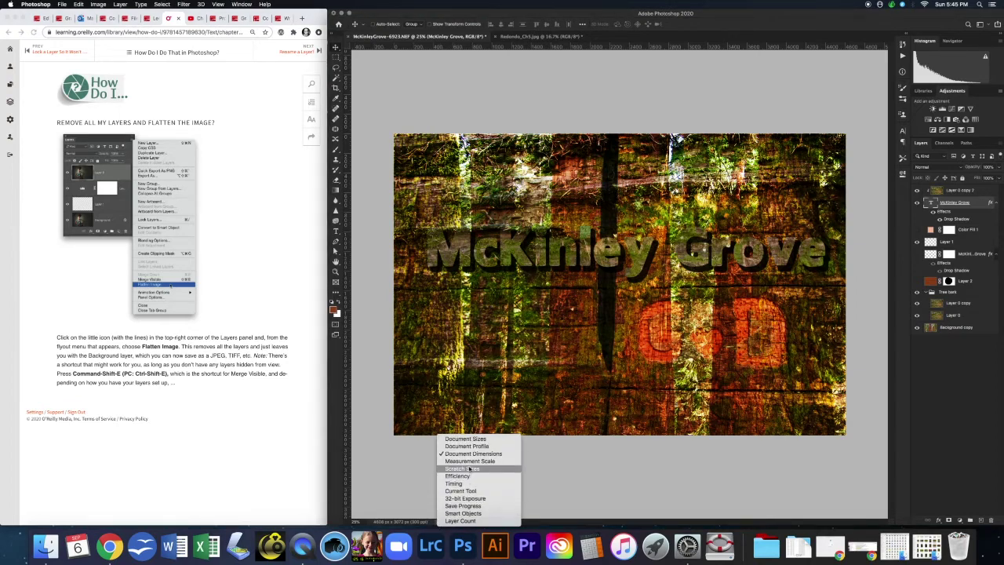
click(466, 439)
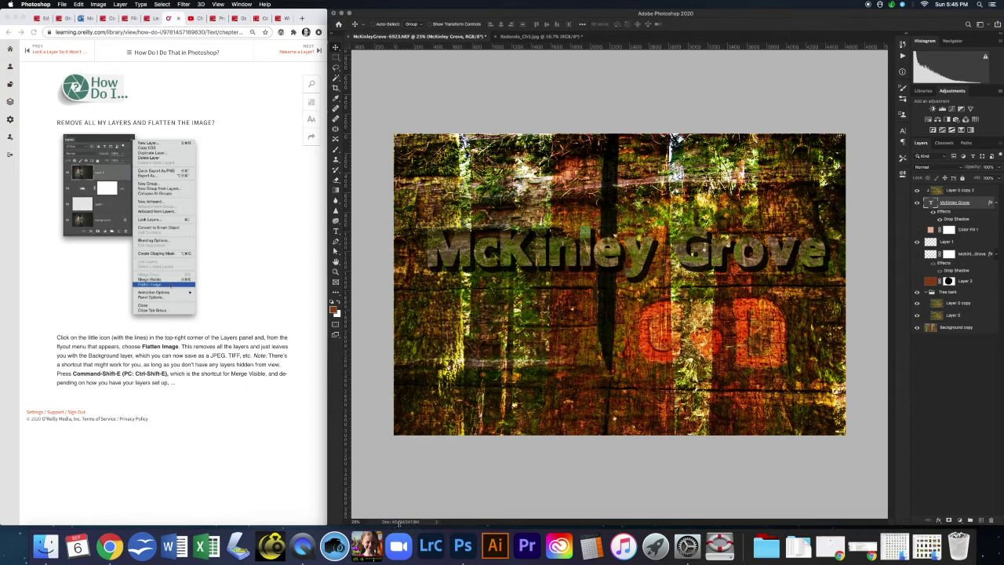
Step: Flatten the image with its hidden layers discarded, and restore the layered Unlock Layer state from the history
click(961, 366)
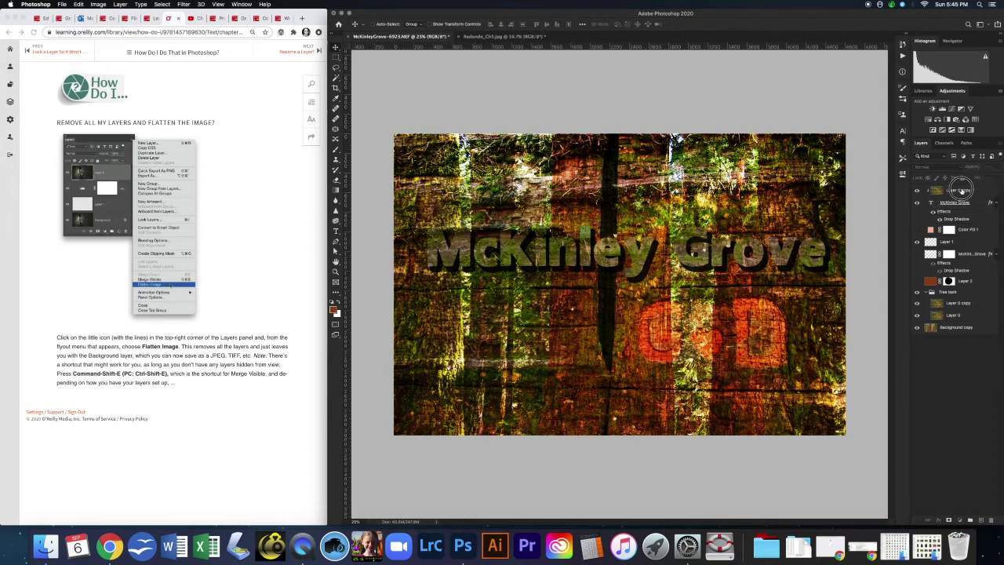
click(961, 191)
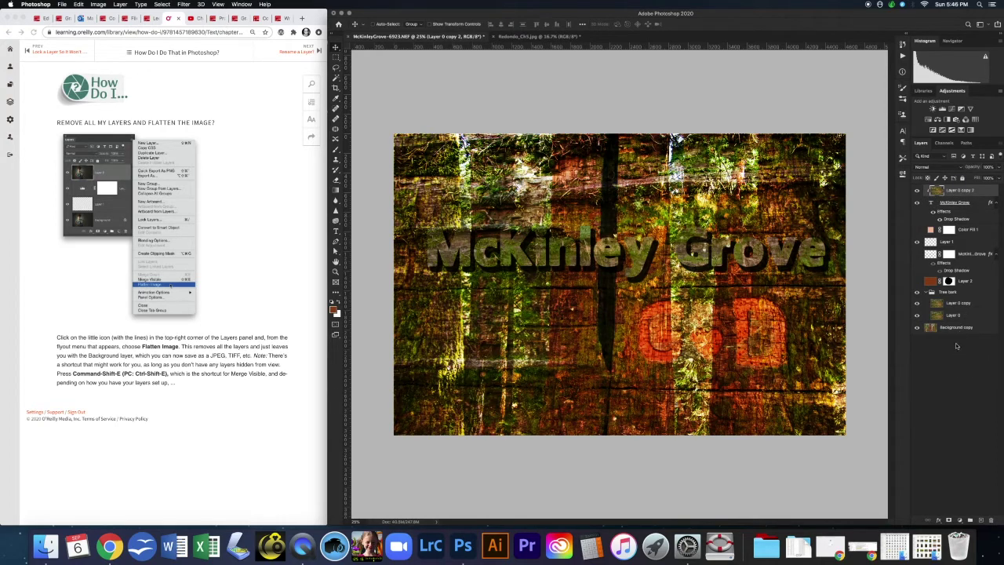
right_click(962, 194)
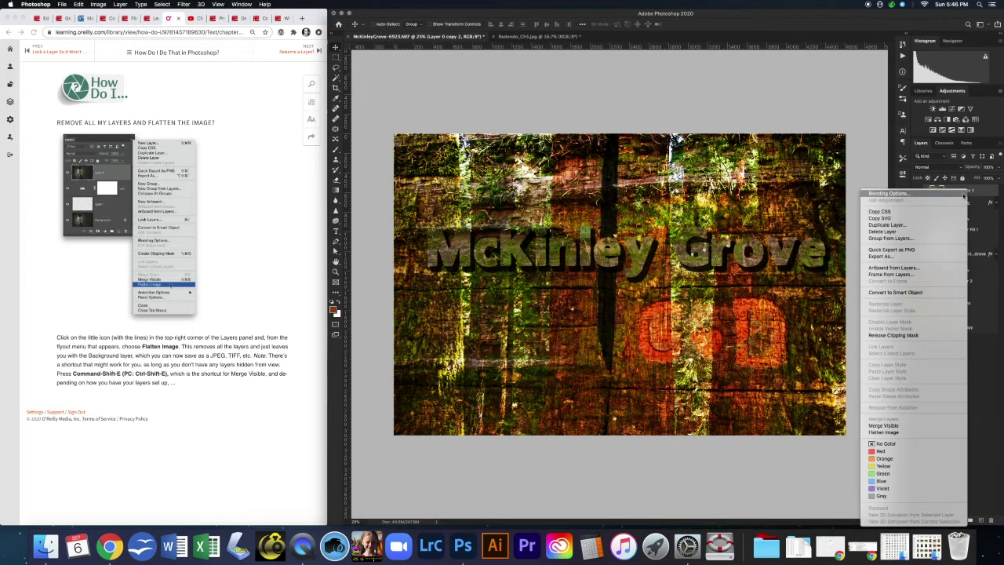
click(899, 433)
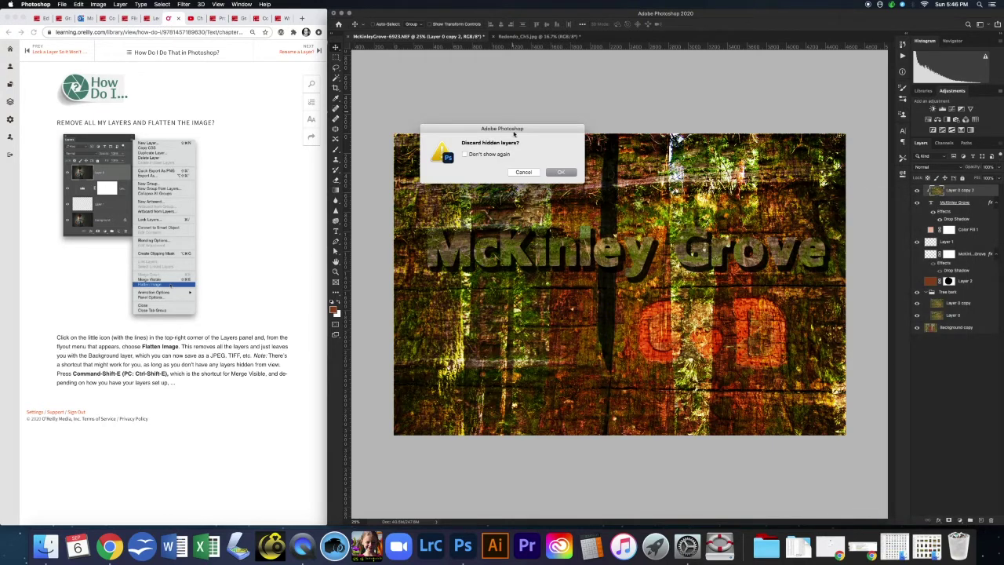
click(554, 171)
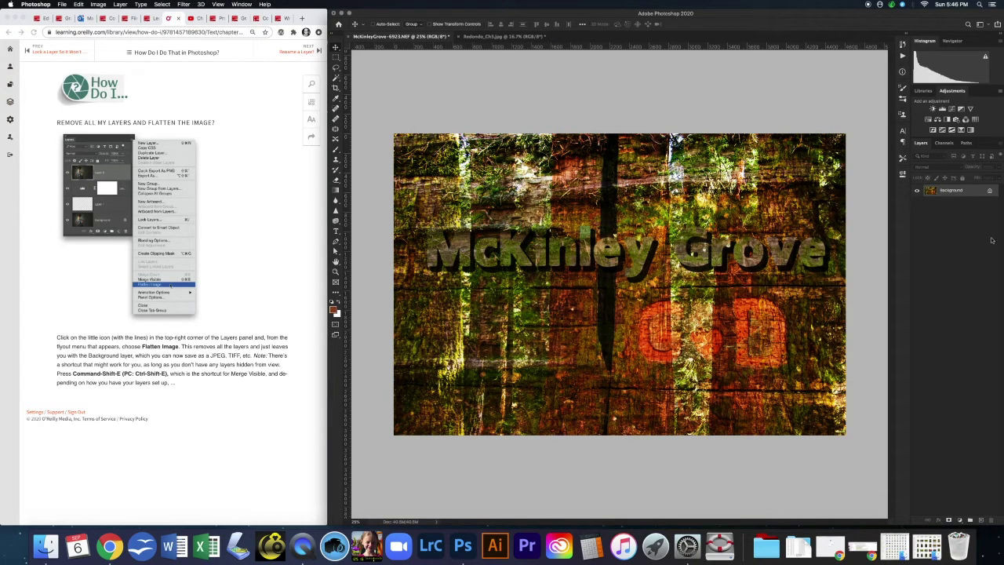
click(902, 44)
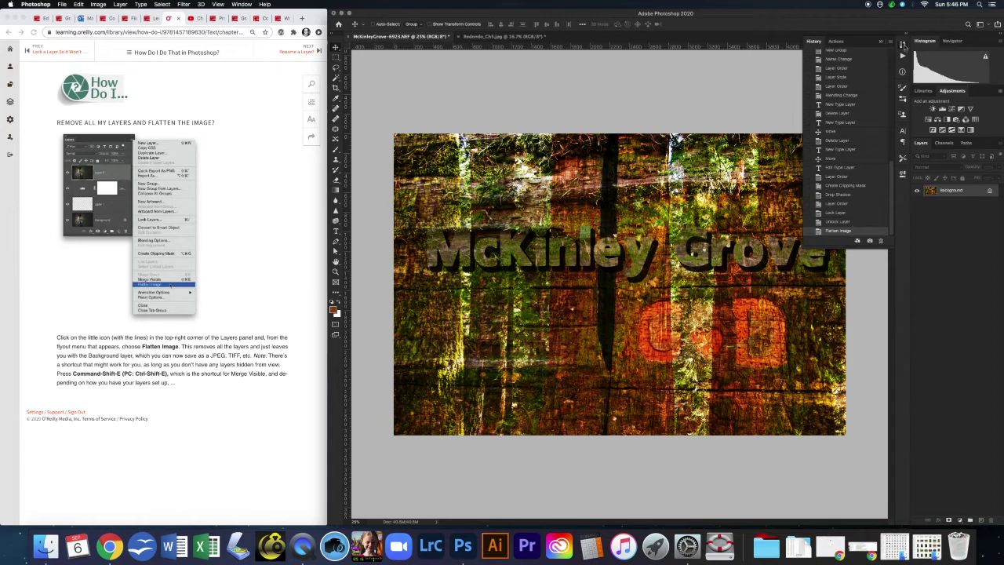
click(838, 223)
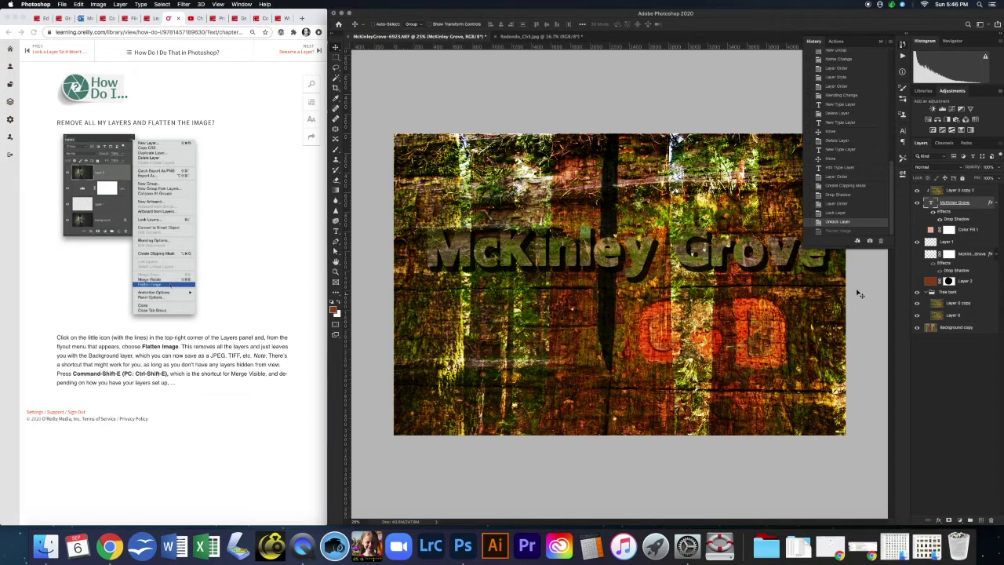
Step: Stamp all visible layers into a new layer above Layer 0 copy 2 and hide every layer beneath it
click(961, 190)
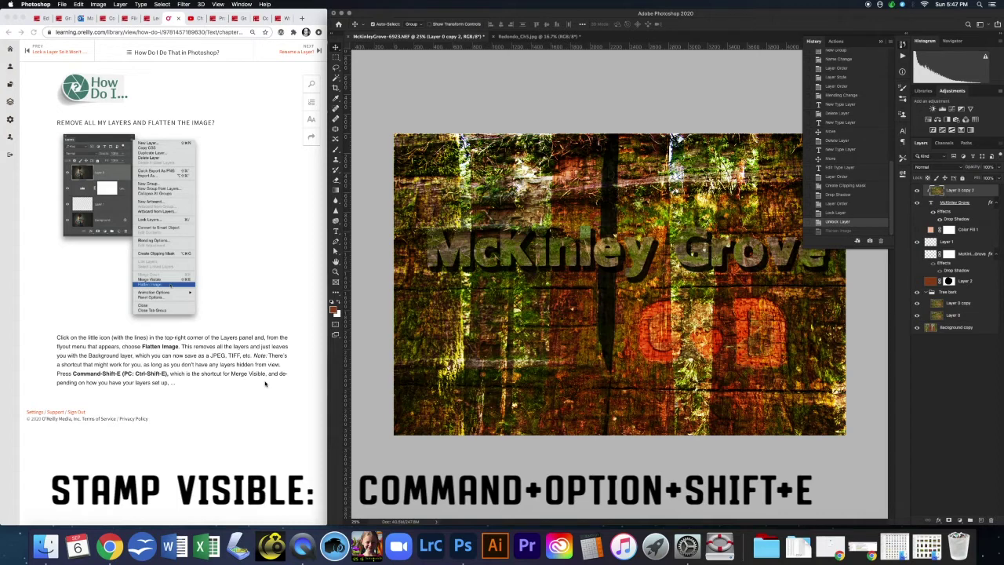
key(super+alt+shift+e)
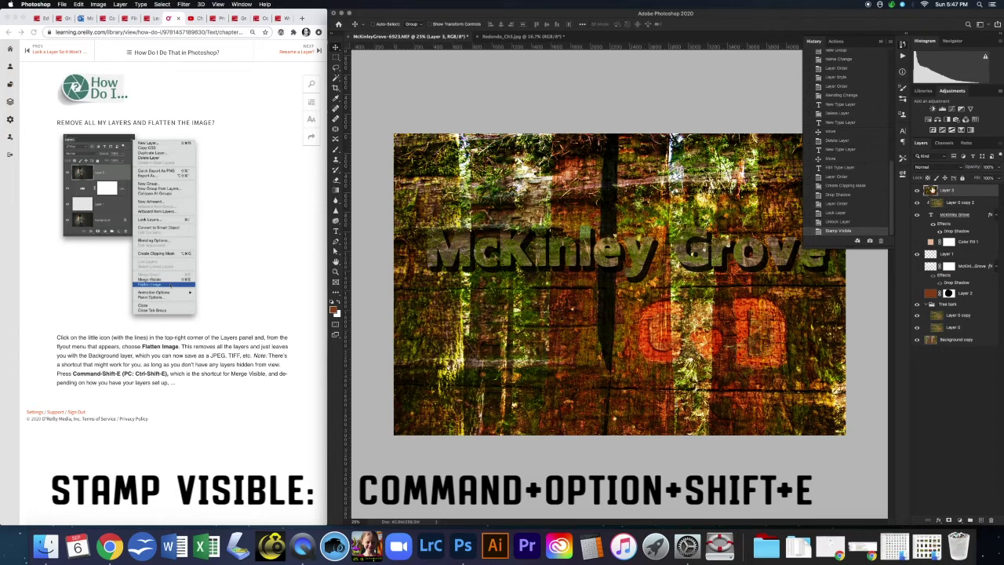
drag(917, 203, 915, 338)
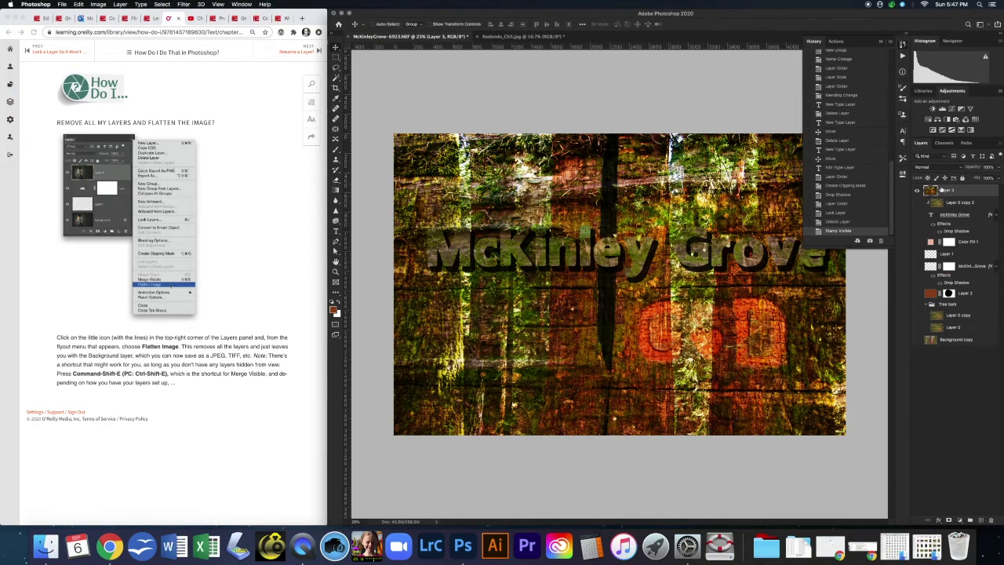
Step: Hide the stamped layer and show the layers beneath it, except Color Fill 1 and the masked McKinley Grove layer
click(917, 192)
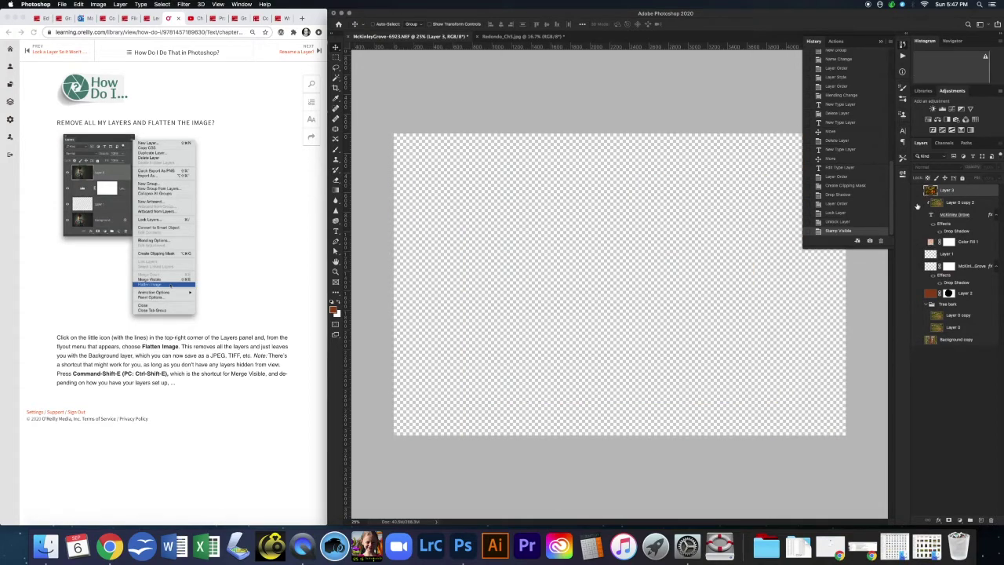
click(918, 192)
click(918, 193)
drag(917, 340, 943, 222)
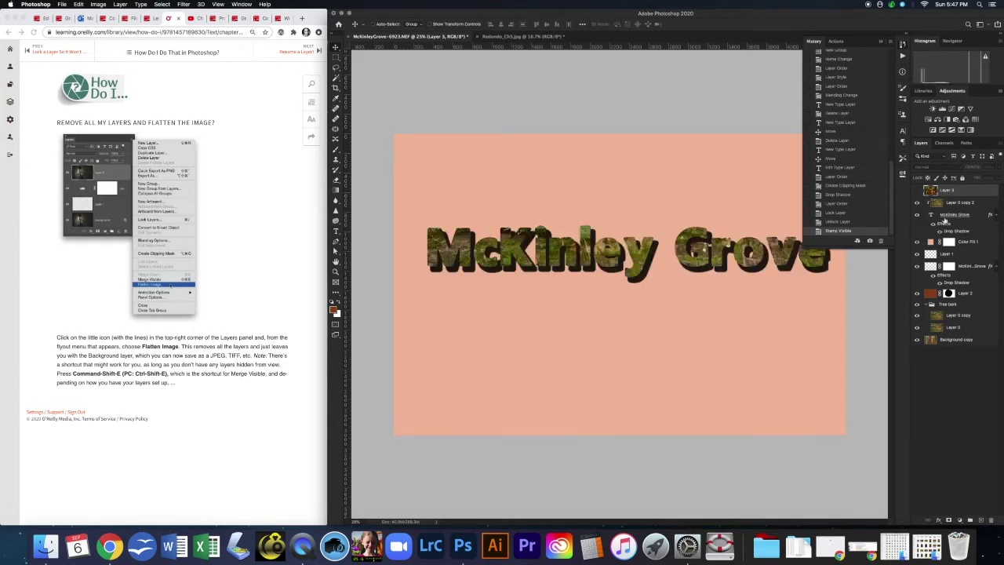
click(917, 242)
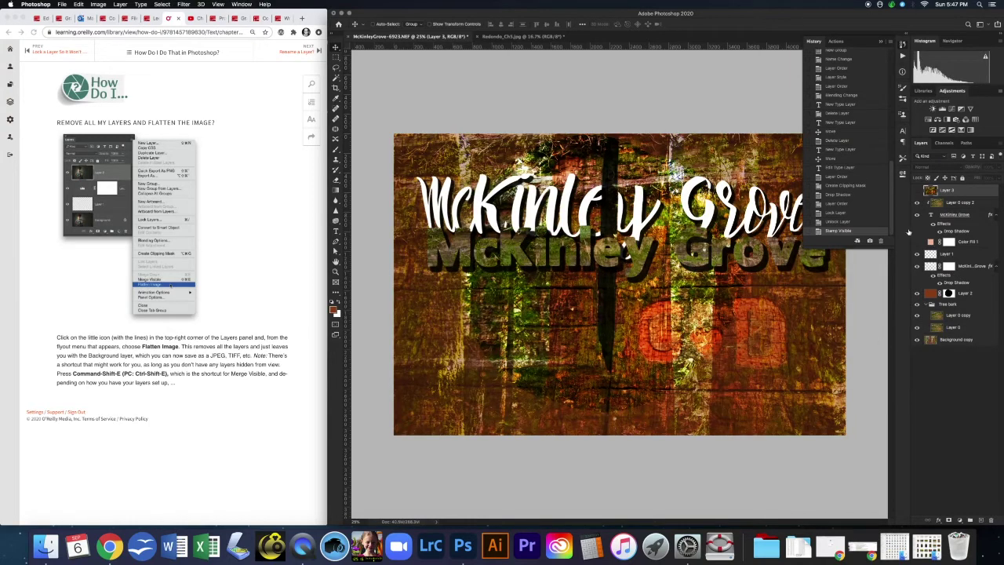
click(916, 267)
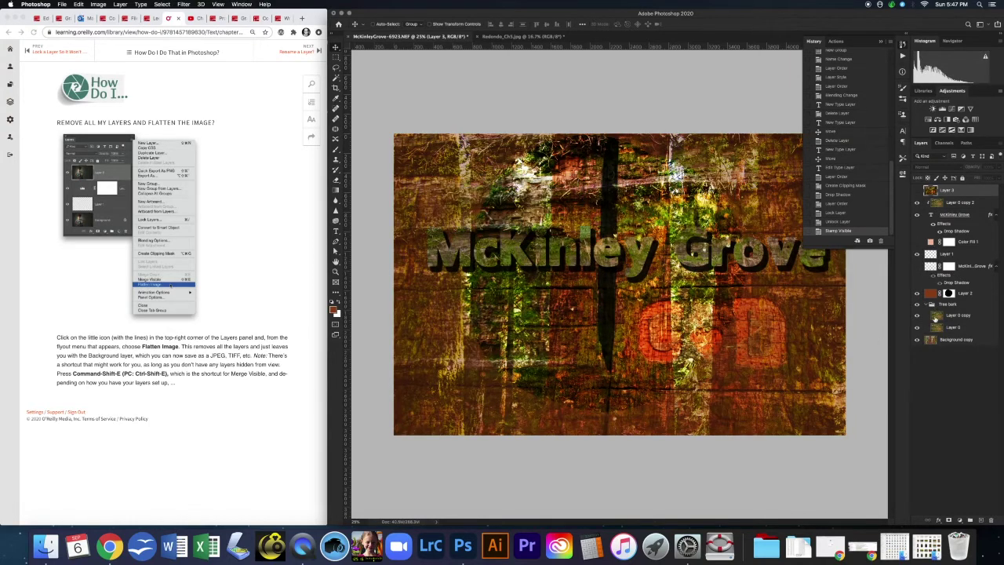
Step: Advance the lesson to renaming a layer and rename the stamped Layer 3 as Stamp Visible
click(283, 286)
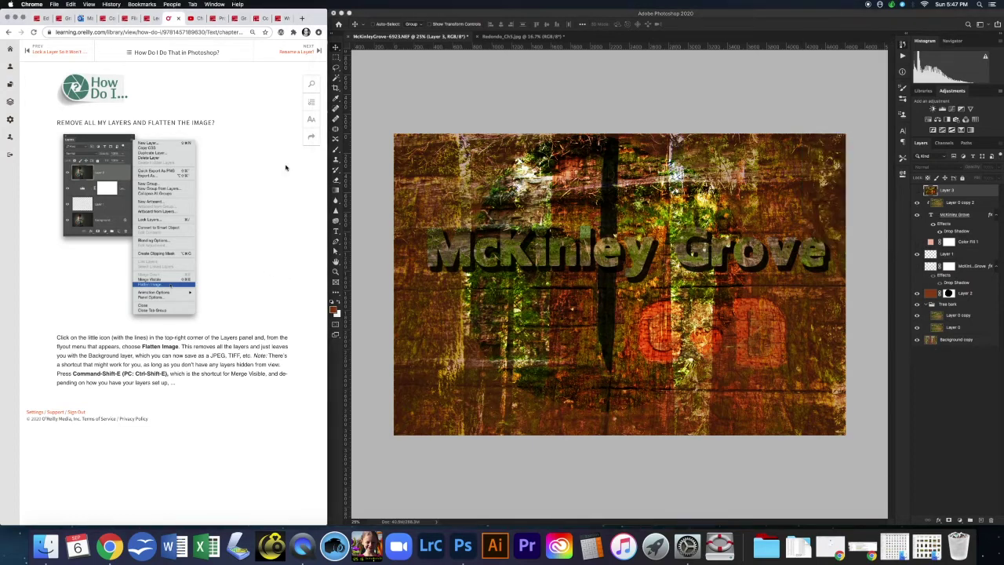
click(319, 52)
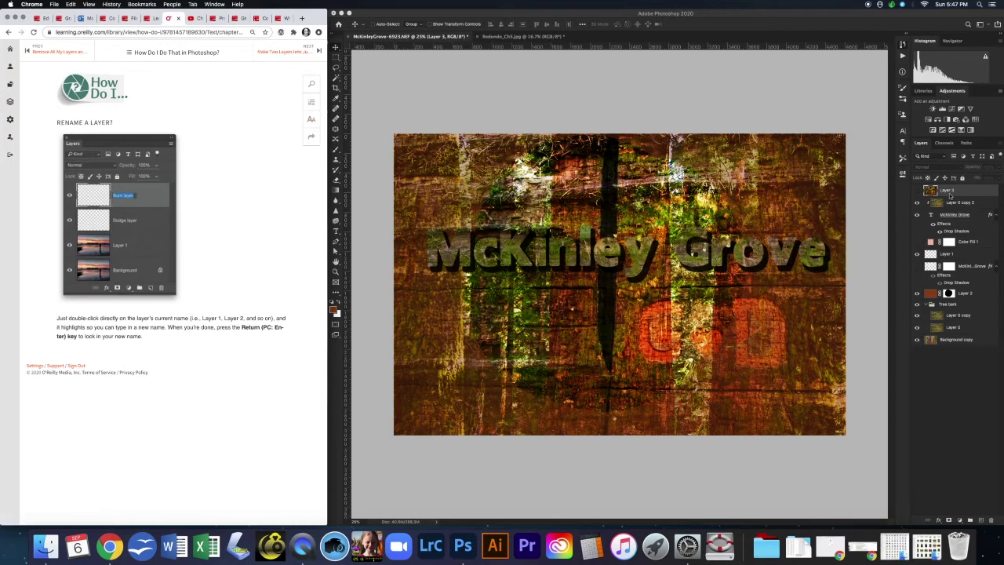
click(949, 195)
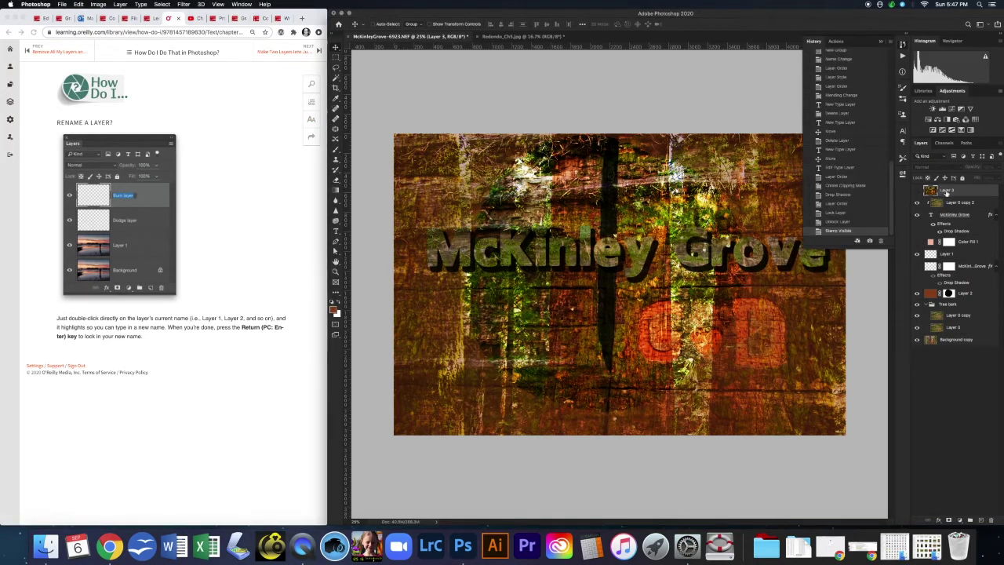
double_click(946, 190)
text(Stamp vi)
key(Return)
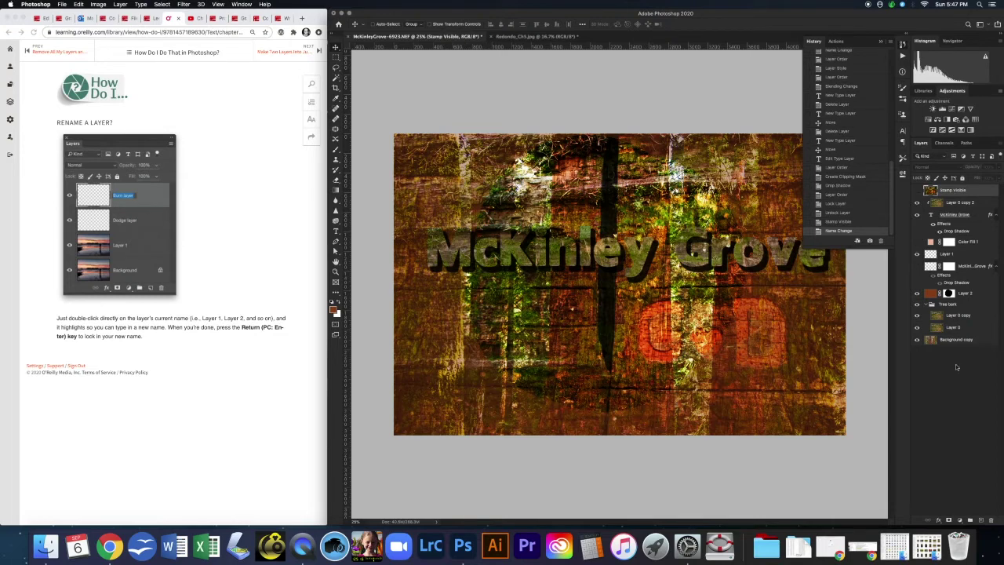
Step: Rename the Layer 0 copy 2 layer as Text Photo
click(961, 202)
double_click(961, 202)
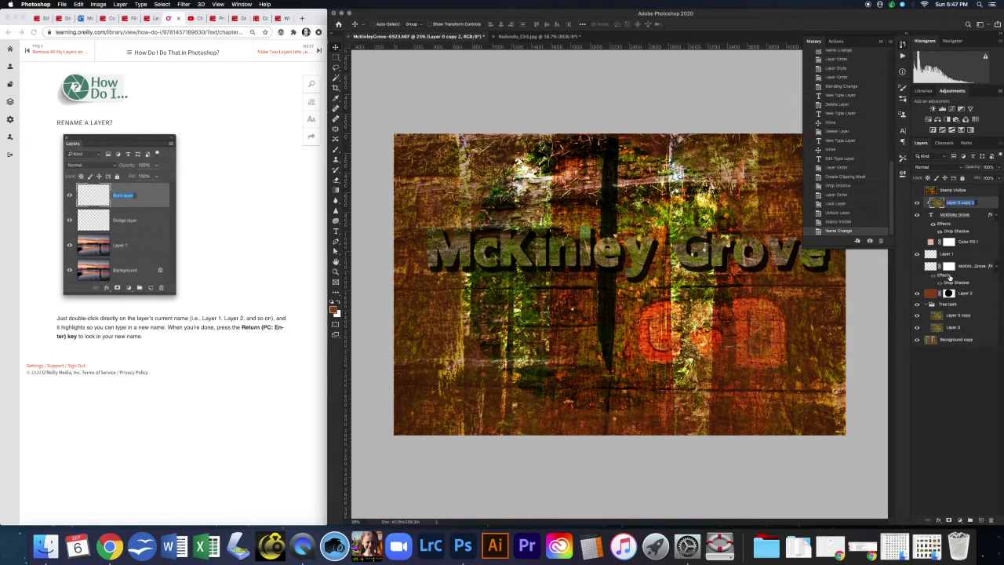
text(Text Photo)
key(Return)
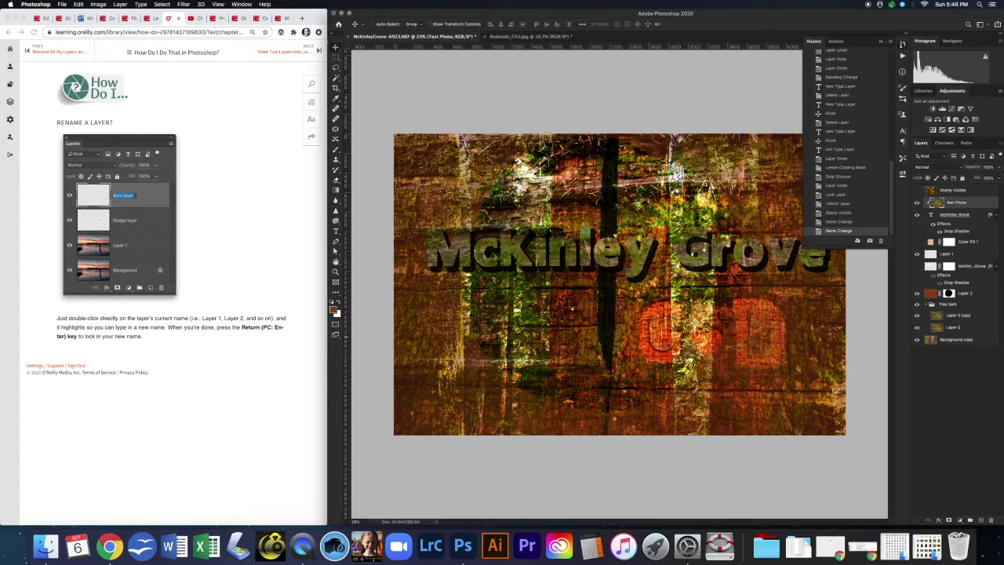
Step: Advance the lesson to merging two layers, hide Text Photo and the McKinley Grove text, and show the masked McKinley Grove layer
click(258, 83)
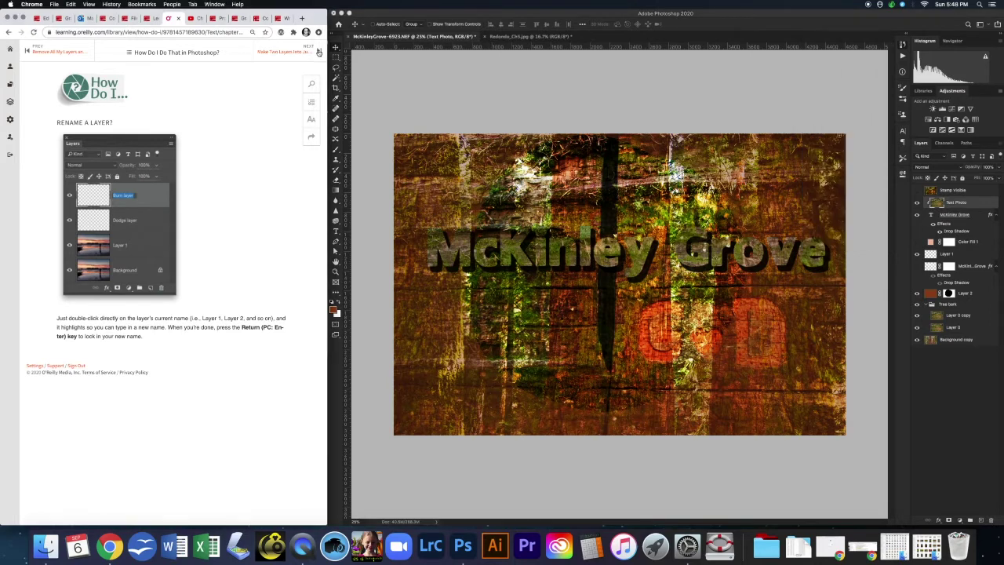
click(319, 52)
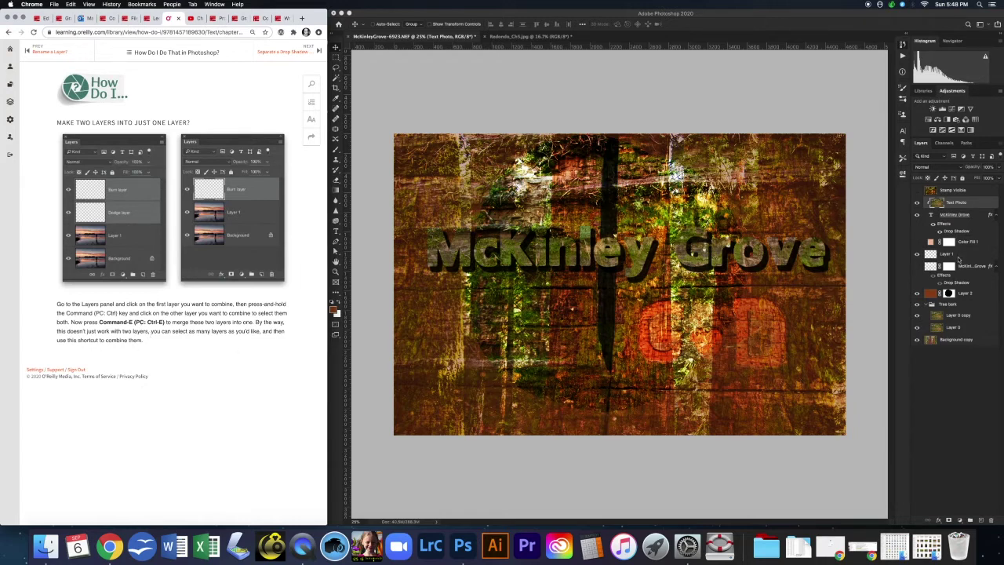
click(956, 257)
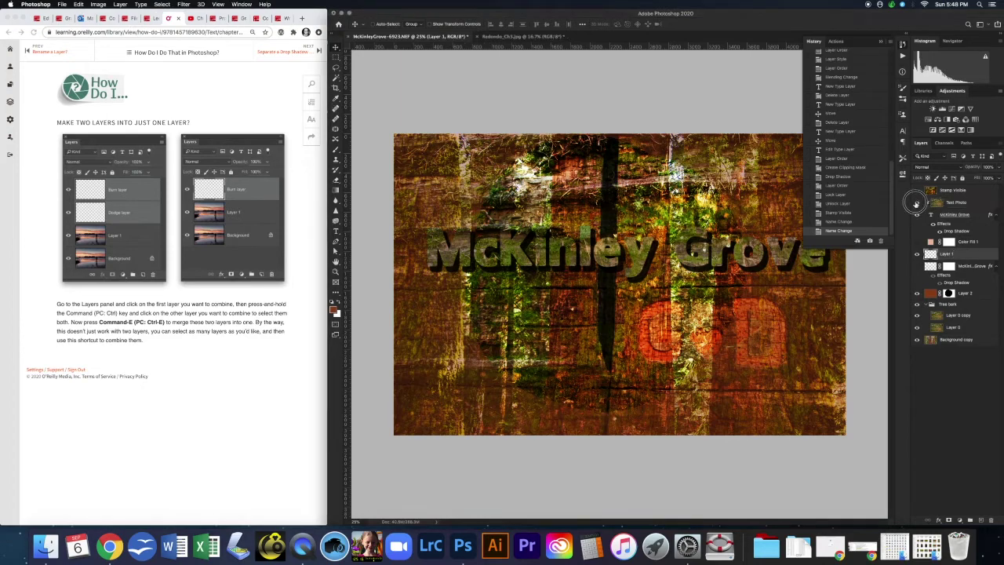
click(917, 202)
click(917, 214)
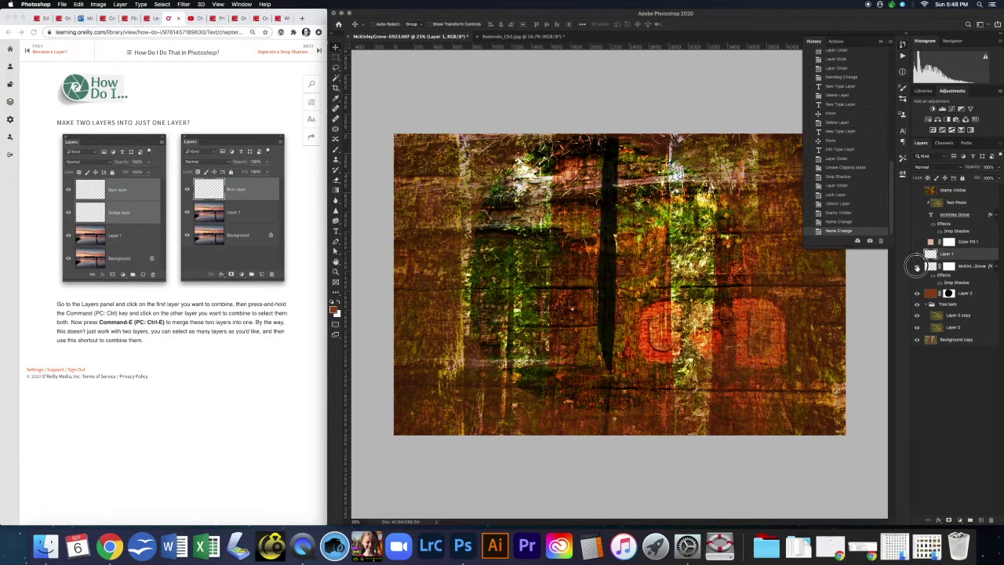
click(917, 266)
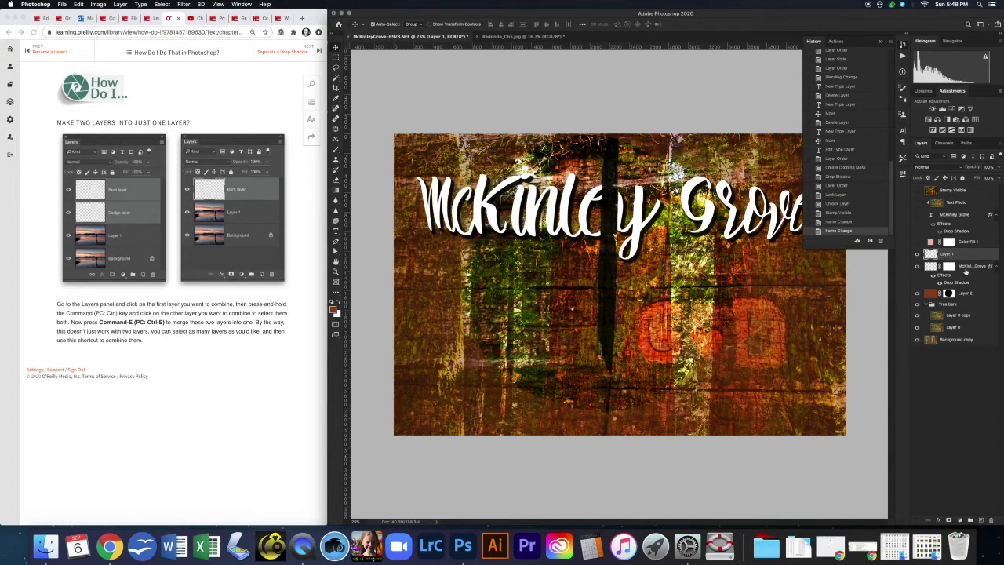
Step: Merge Layer 1 with the masked McKinley Grove layer, and restore the pre-merge state from the history
super+click(966, 266)
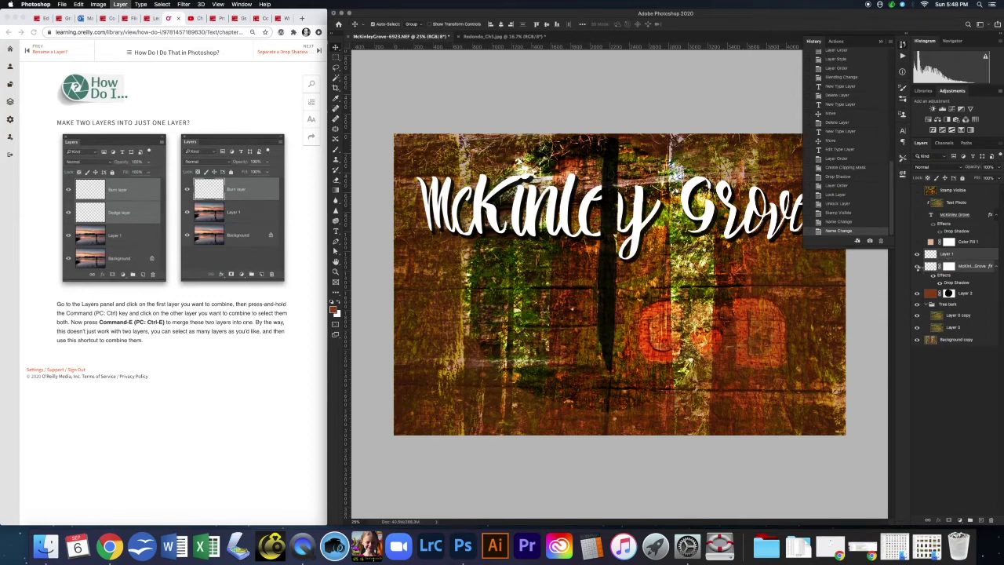
key(super+e)
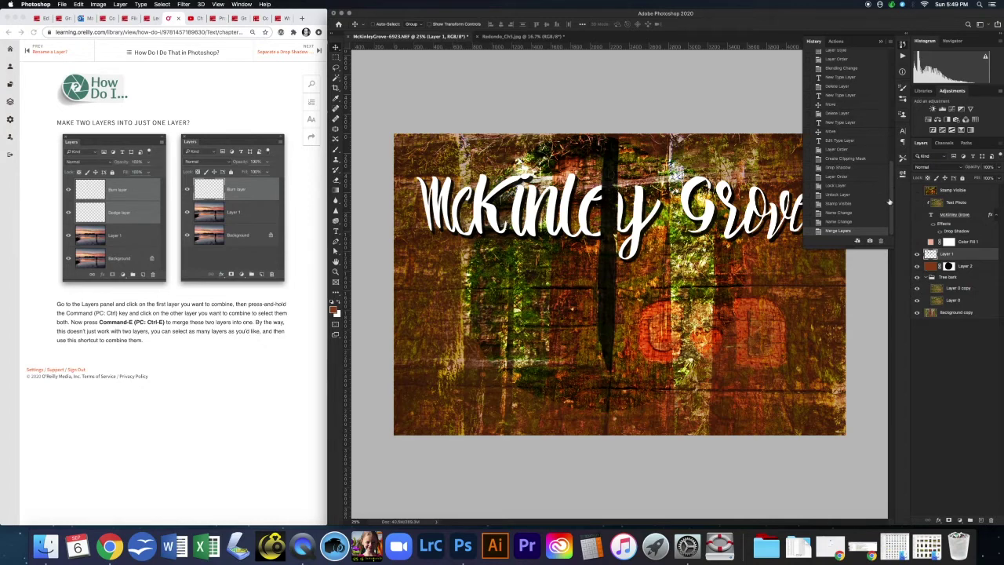
click(847, 223)
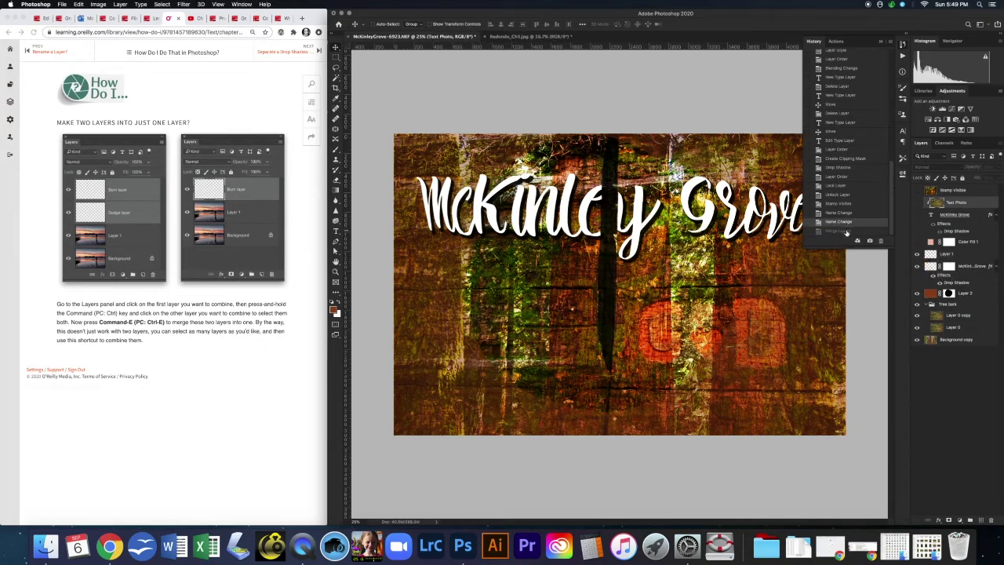
Step: Compare the merged and pre-merge states in the history, ending on the pre-merge state
click(847, 230)
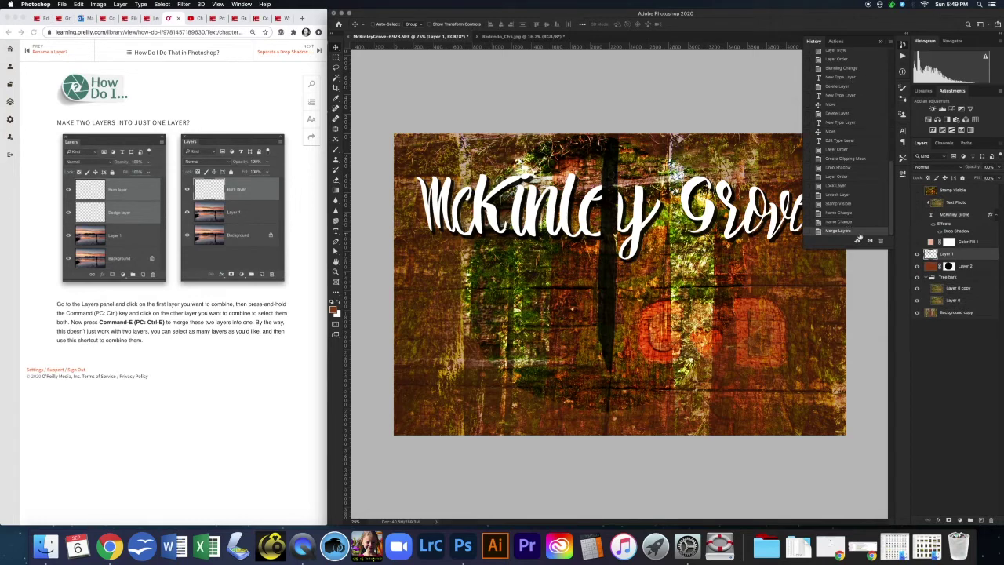
click(840, 222)
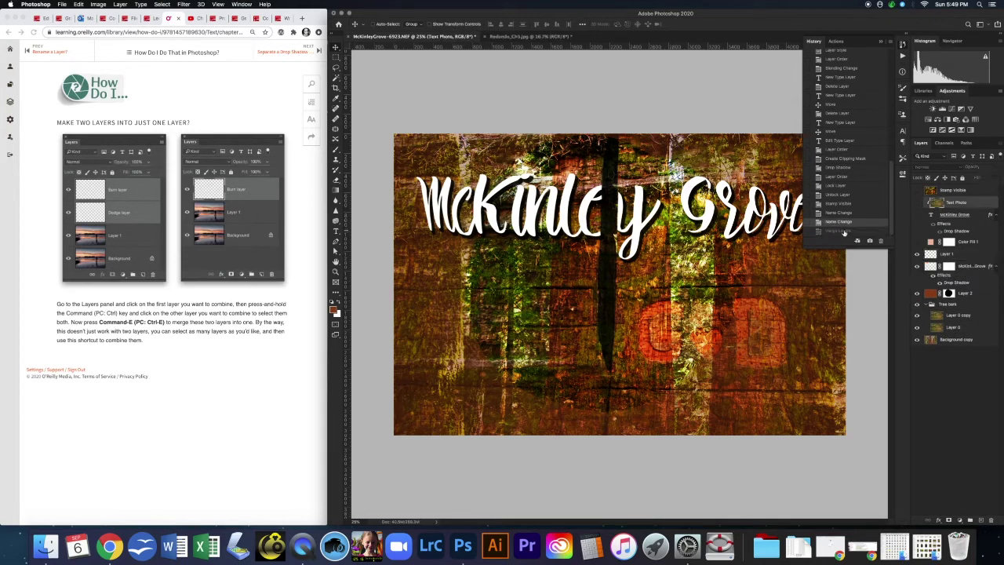
click(847, 231)
click(844, 223)
Step: Advance the lesson to separating a drop shadow, and split the masked McKinley Grove layer's drop shadow onto its own layer
click(304, 50)
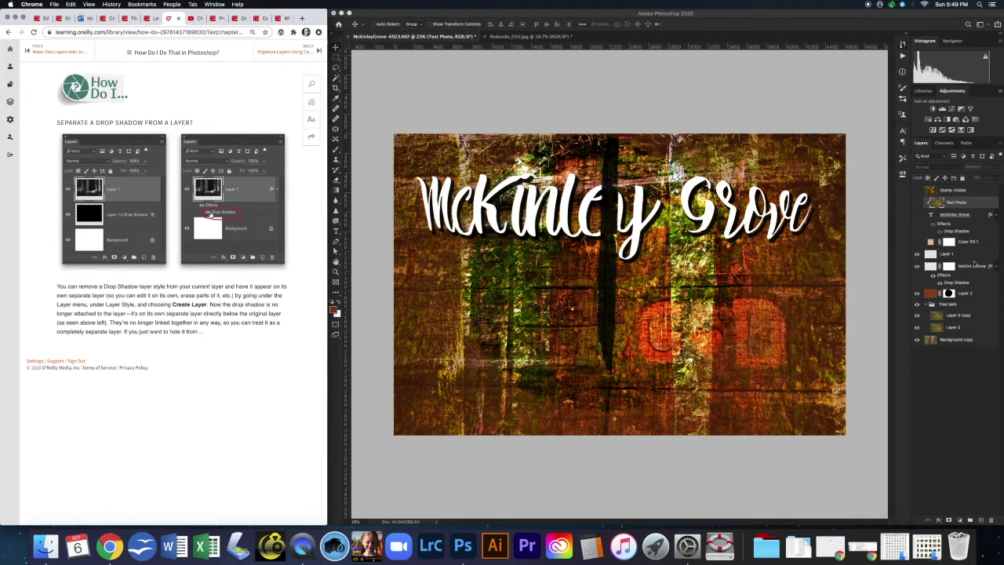
click(973, 263)
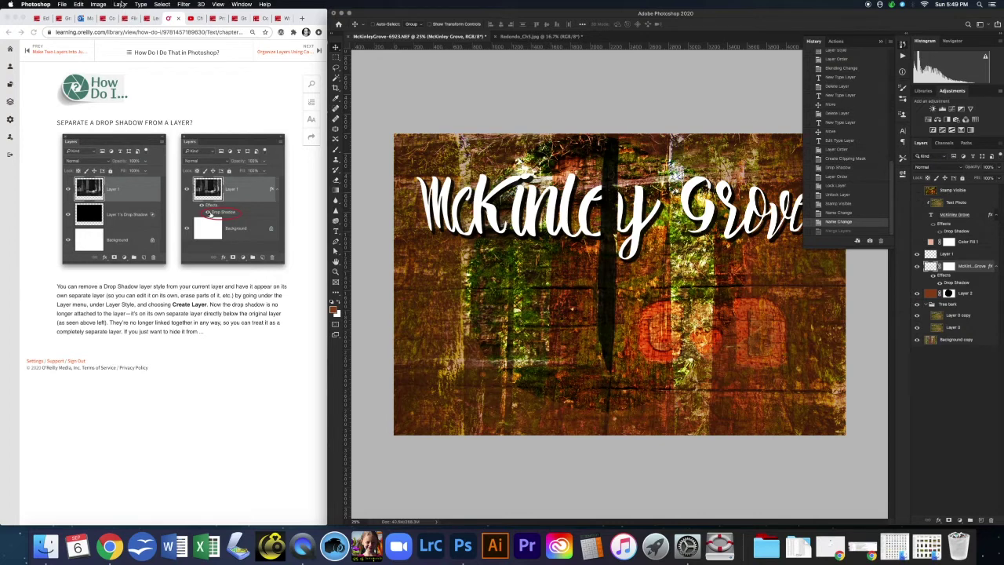
click(120, 4)
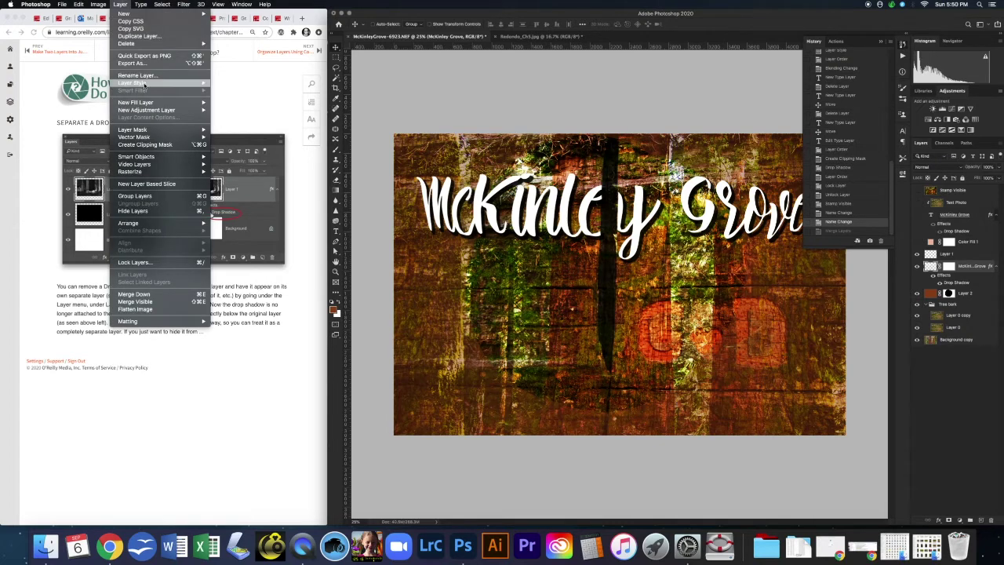
mouse_move(149, 84)
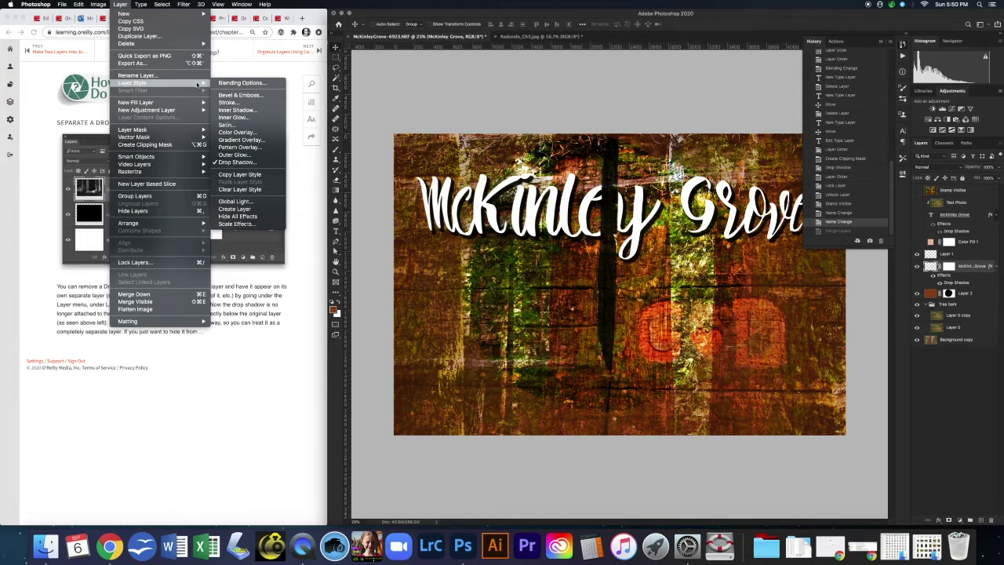
click(258, 83)
click(244, 210)
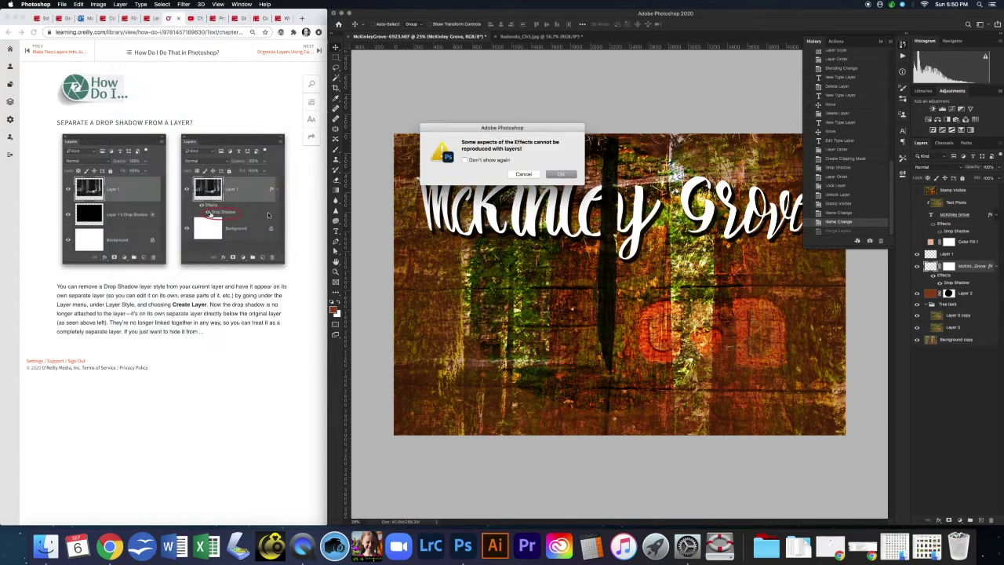
click(569, 176)
click(565, 176)
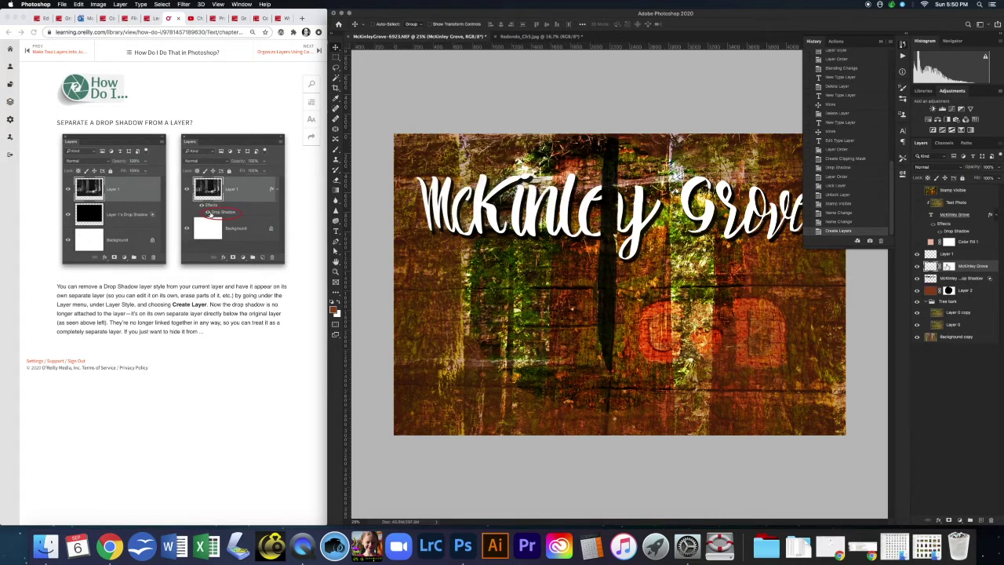
Step: Toggle the masked McKinley Grove layer and its separated shadow layer off and on, and move the shadow right and slightly down from the lettering
click(917, 267)
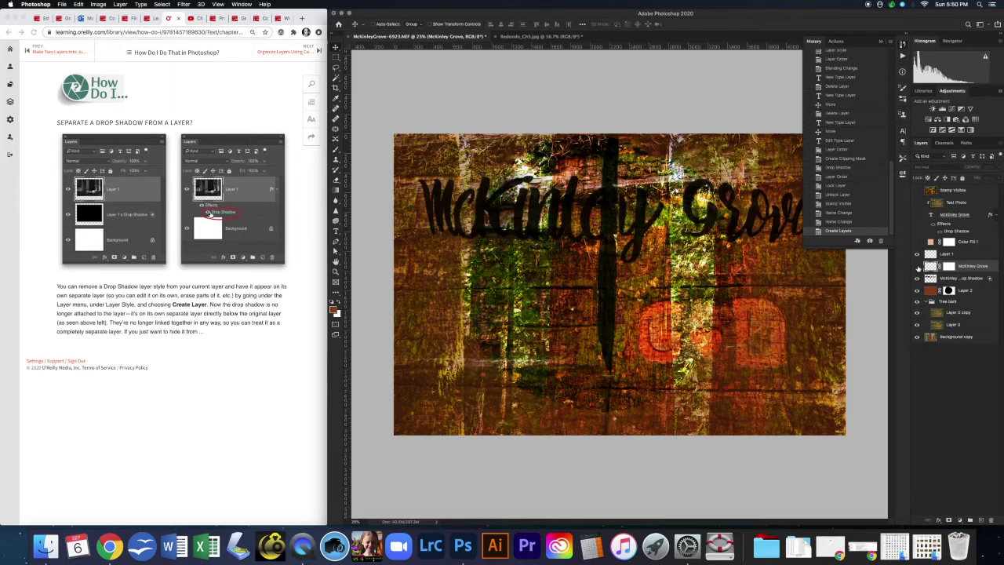
click(918, 267)
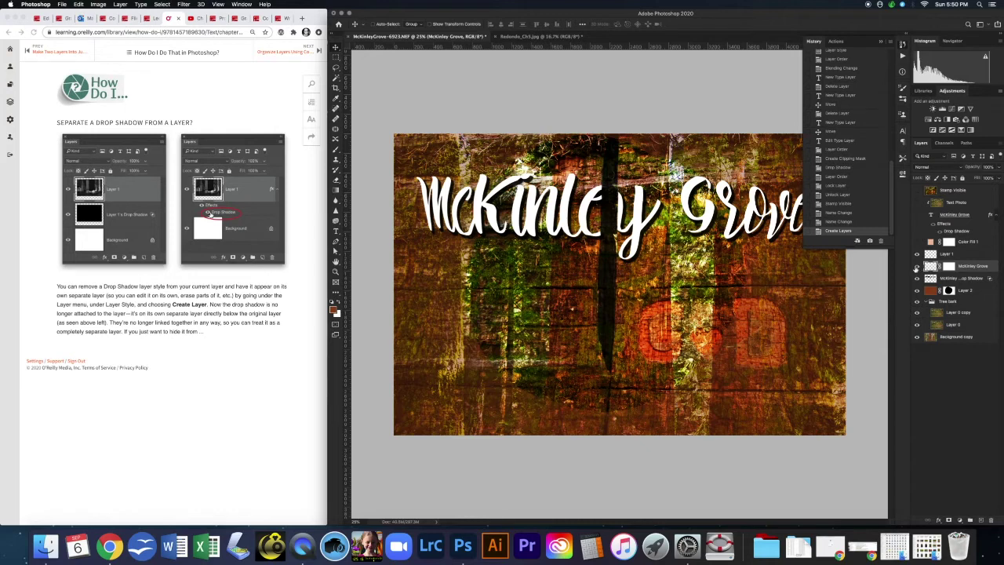
click(918, 267)
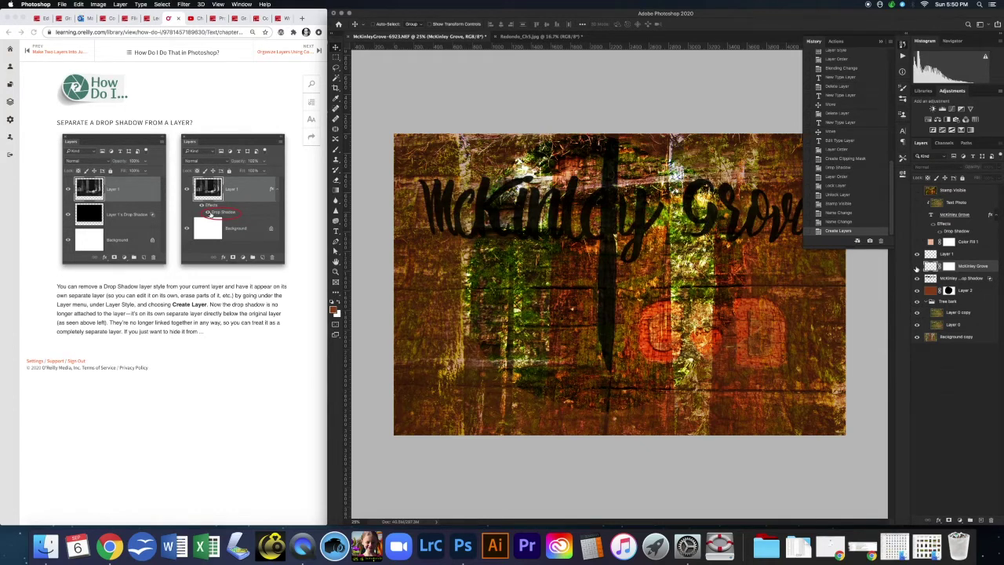
click(917, 267)
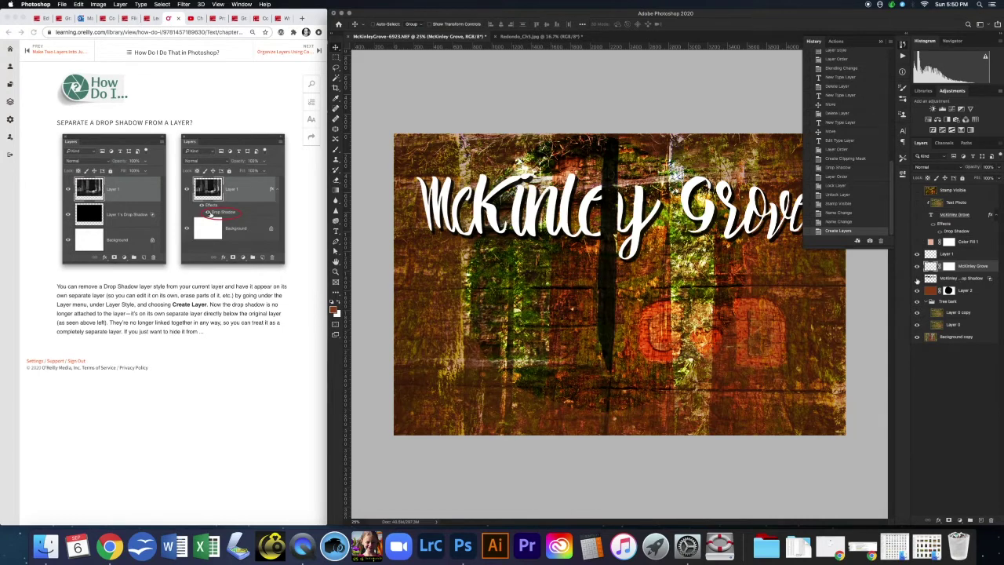
click(917, 278)
click(917, 278)
click(952, 280)
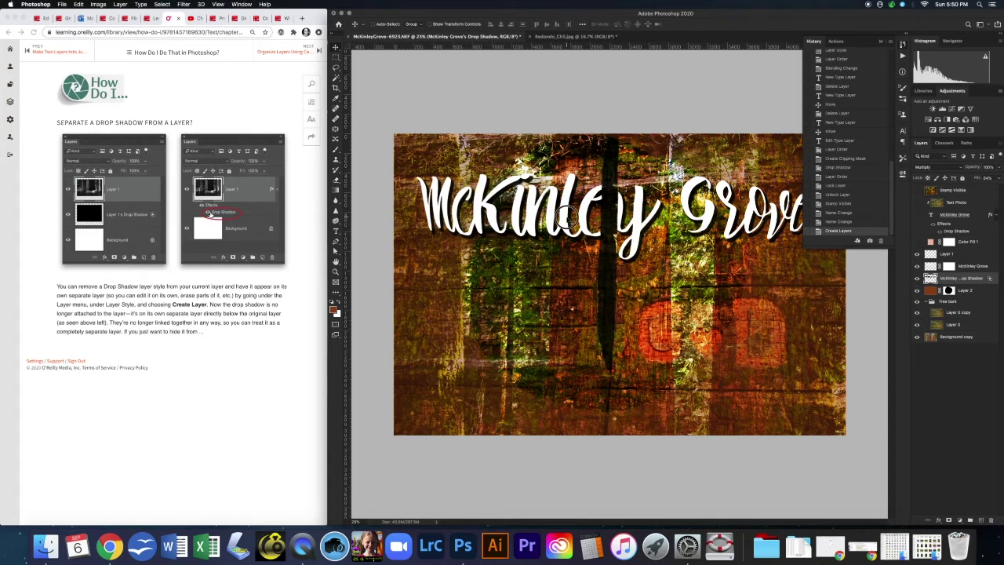
mouse_move(567, 217)
mouse_down()
mouse_move(569, 318)
mouse_move(600, 241)
mouse_move(573, 217)
mouse_up()
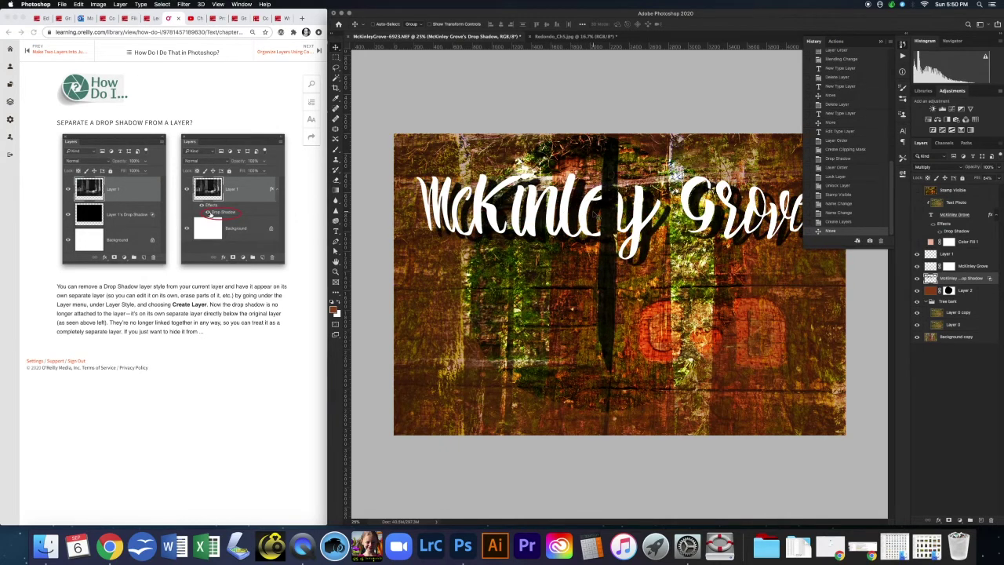
Step: Advance the lesson to organizing layers by color, and tag the drop shadow layer red, Layer 0 copy green and Stamp Visible violet
click(318, 53)
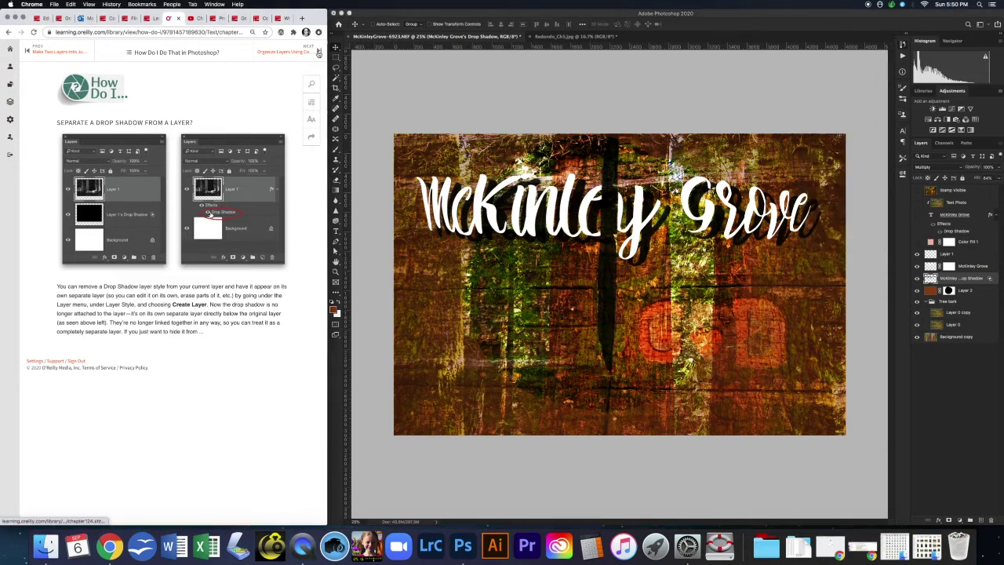
click(319, 53)
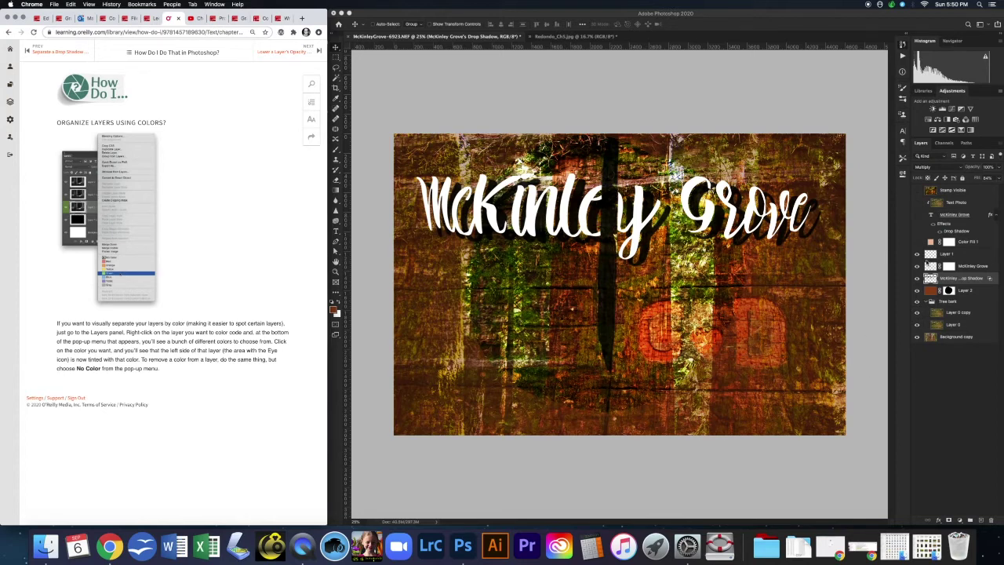
right_click(931, 279)
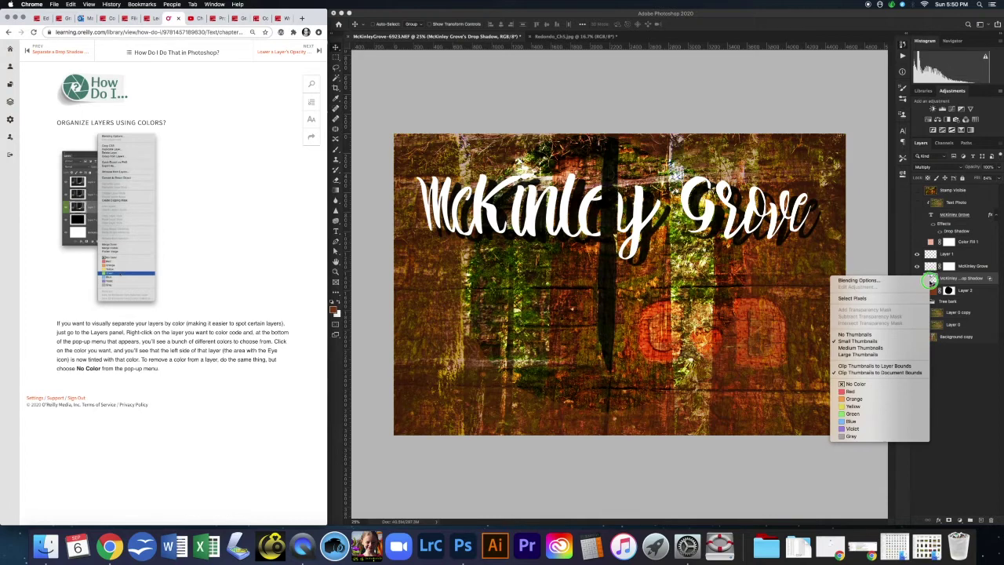
click(854, 390)
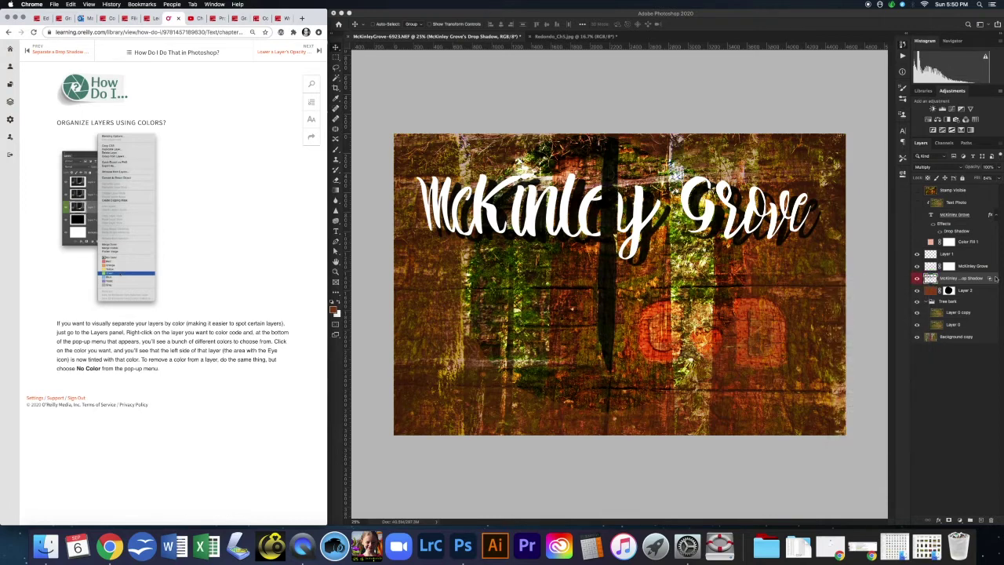
right_click(952, 314)
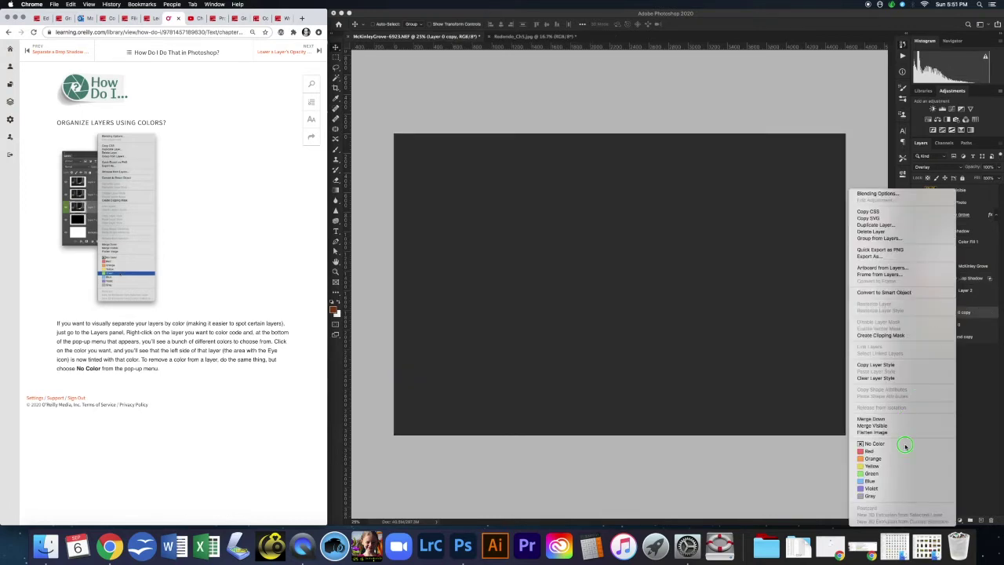
click(894, 473)
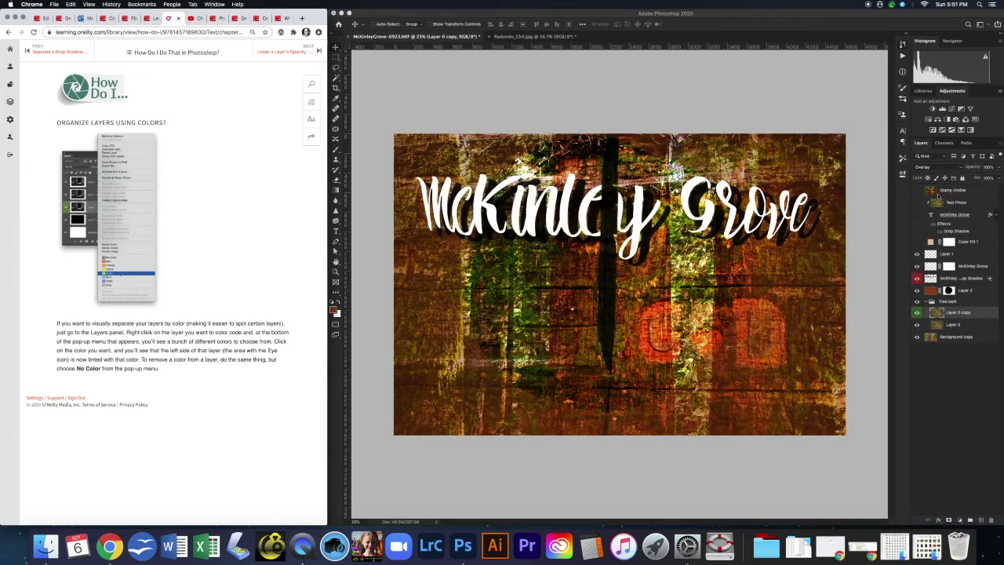
right_click(952, 195)
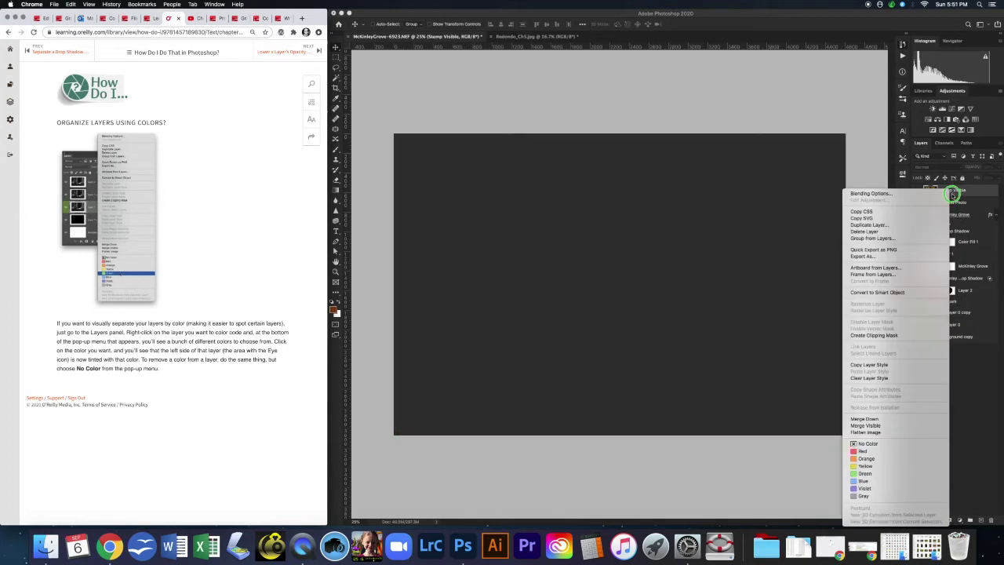
click(910, 488)
click(953, 406)
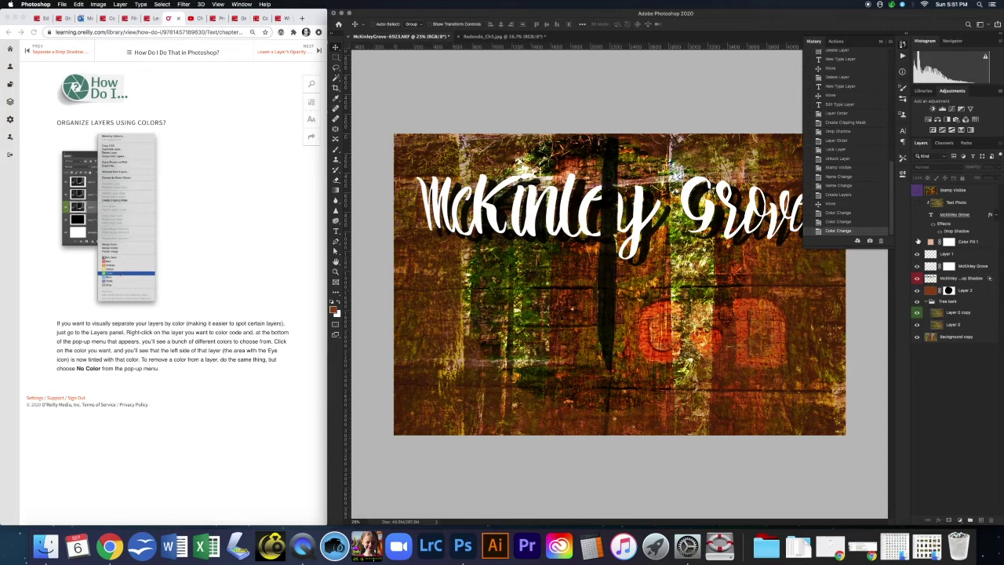
Step: Advance the lesson to lowering layer opacity, show the McKinley Grove text and Text Photo, and hide Layer 1, masked McKinley Grove and its shadow layer
click(320, 57)
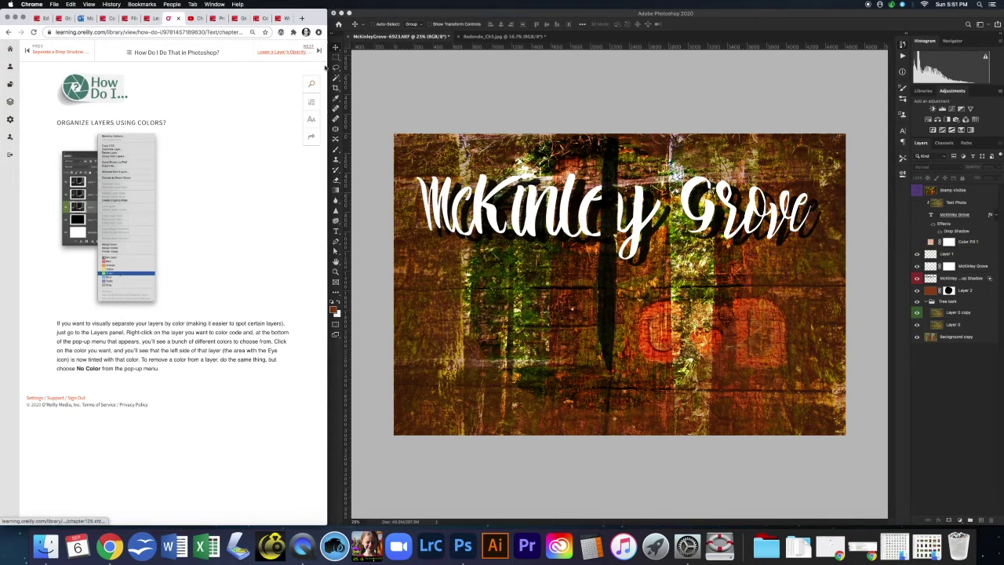
click(319, 52)
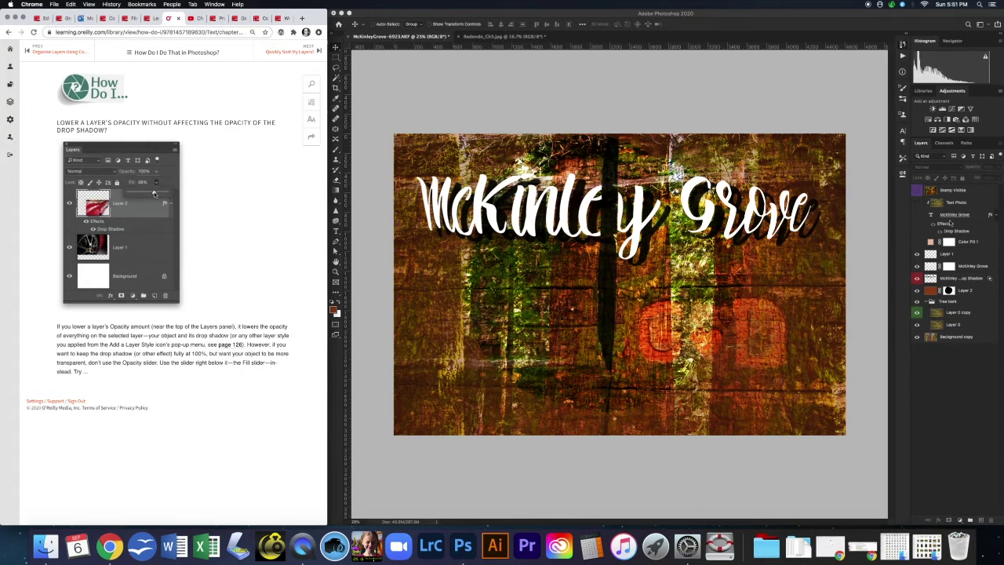
click(918, 215)
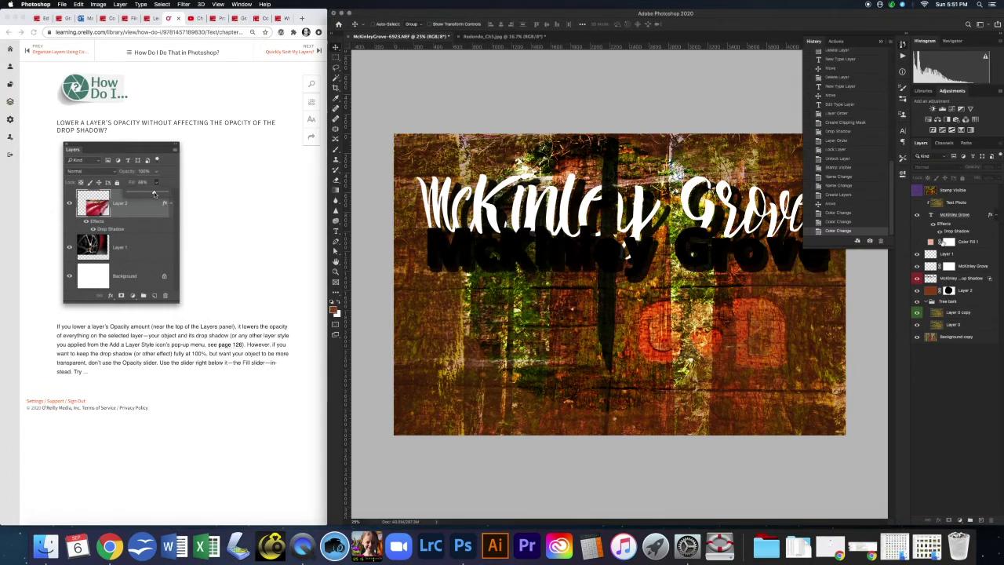
click(918, 203)
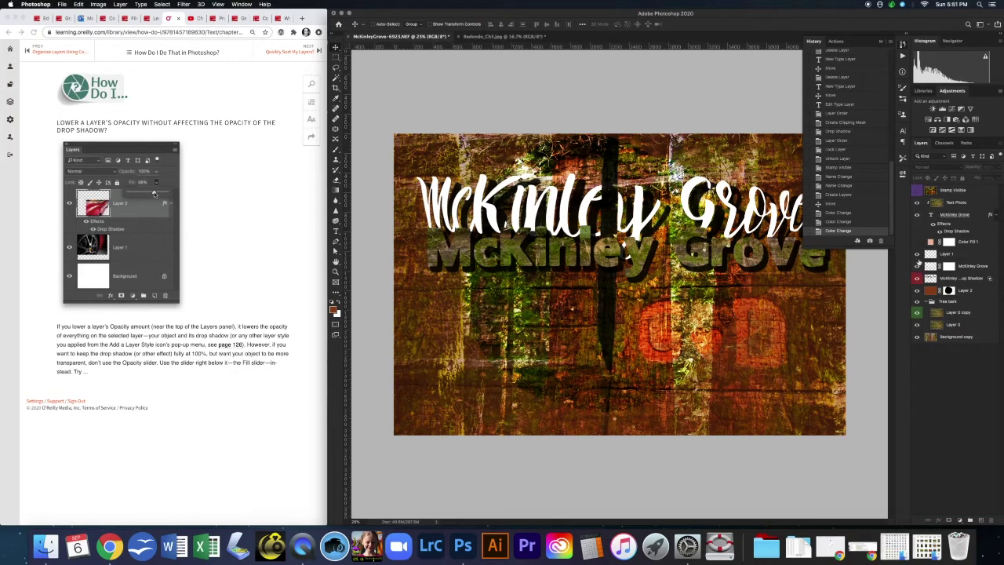
click(917, 253)
click(916, 266)
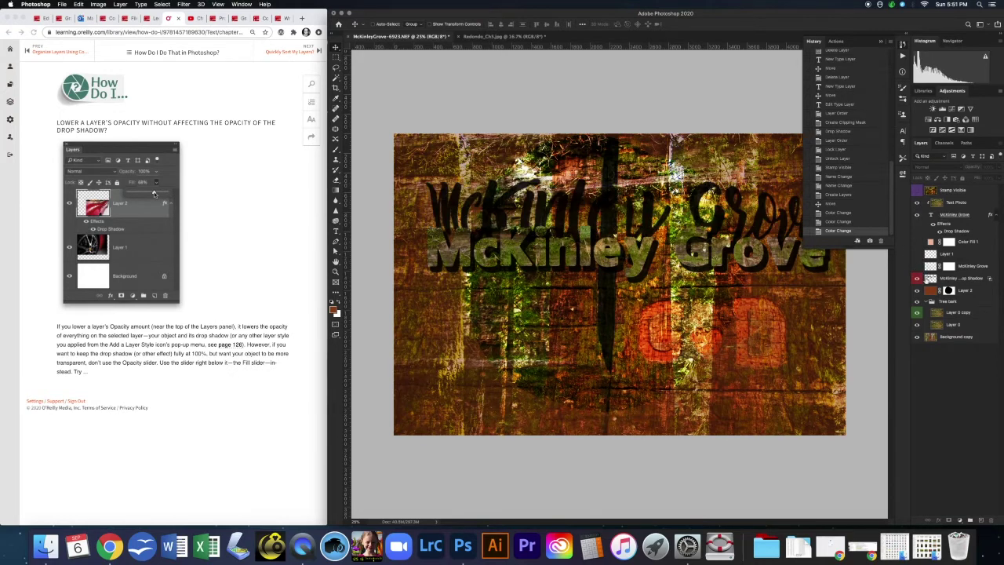
click(917, 279)
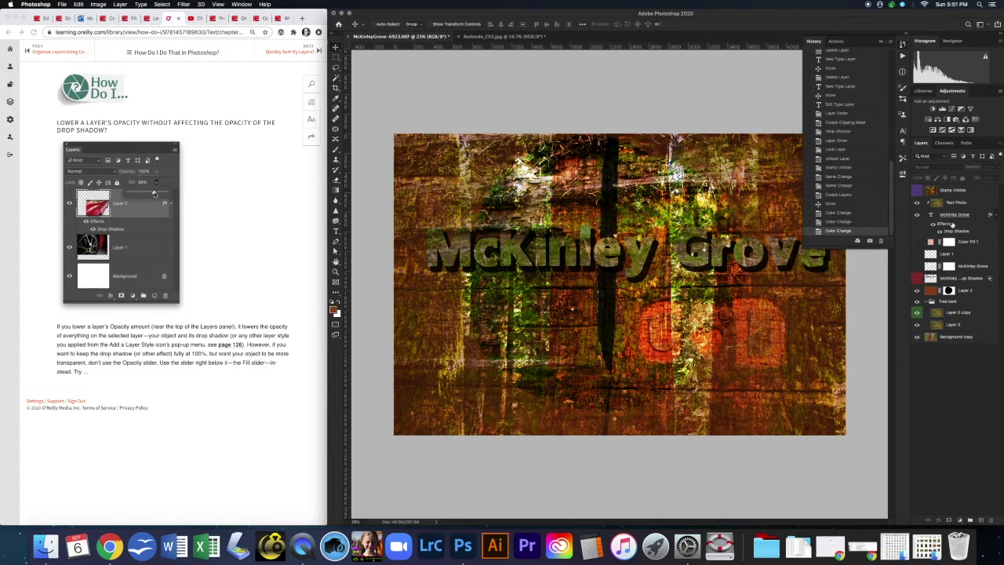
Step: Lower the McKinley Grove text layer's Fill to about 25%, leaving its Opacity at 100%
click(953, 215)
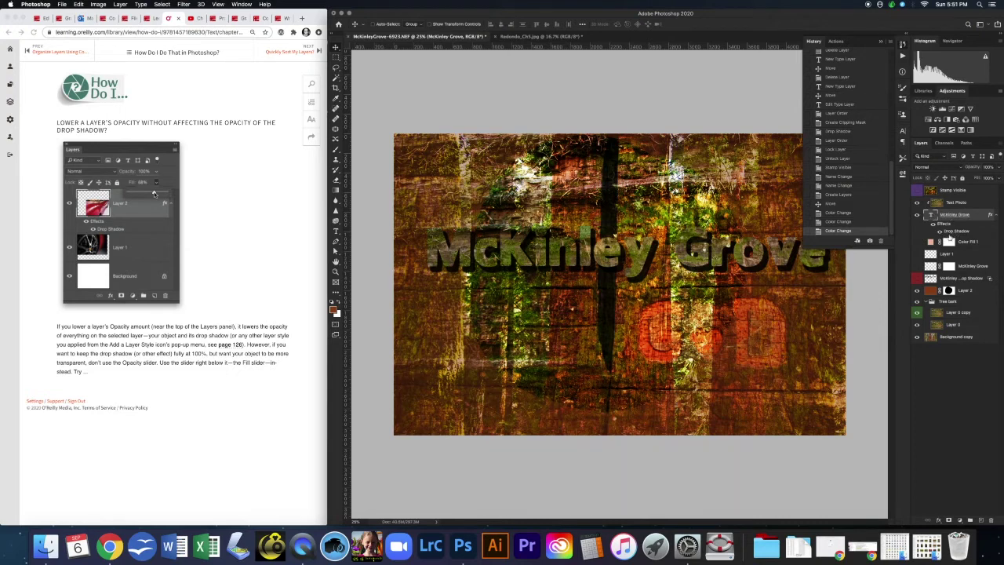
click(999, 179)
drag(999, 189, 972, 190)
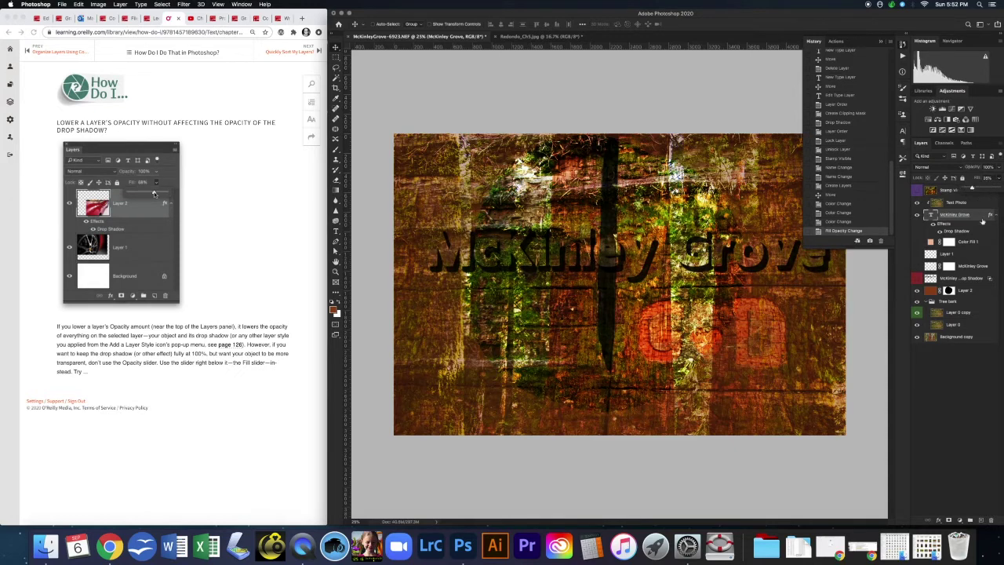
click(254, 169)
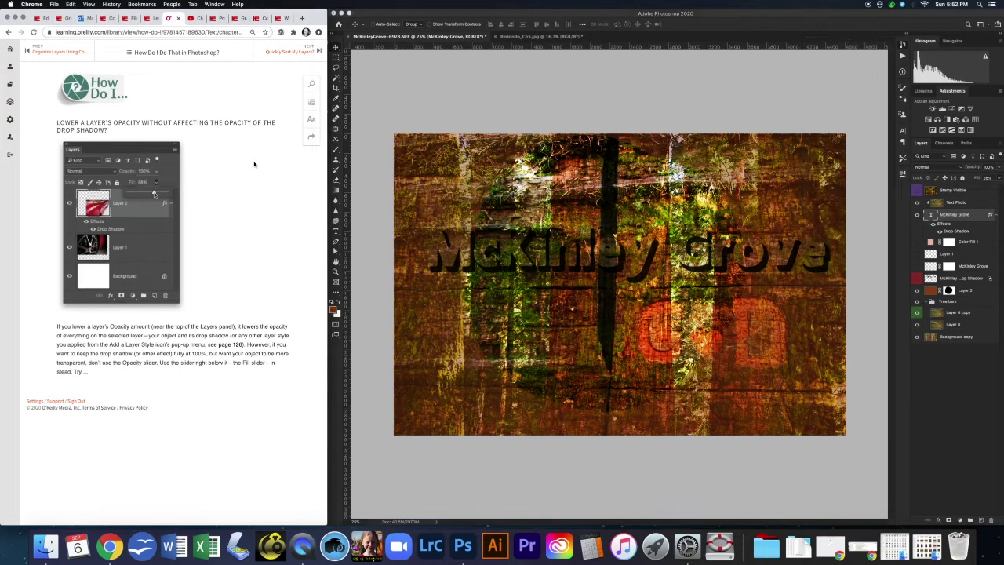
Step: Advance the lesson to quickly sorting layers, try the Name filter, and filter the layer list by the Drop Shadow effect
click(319, 50)
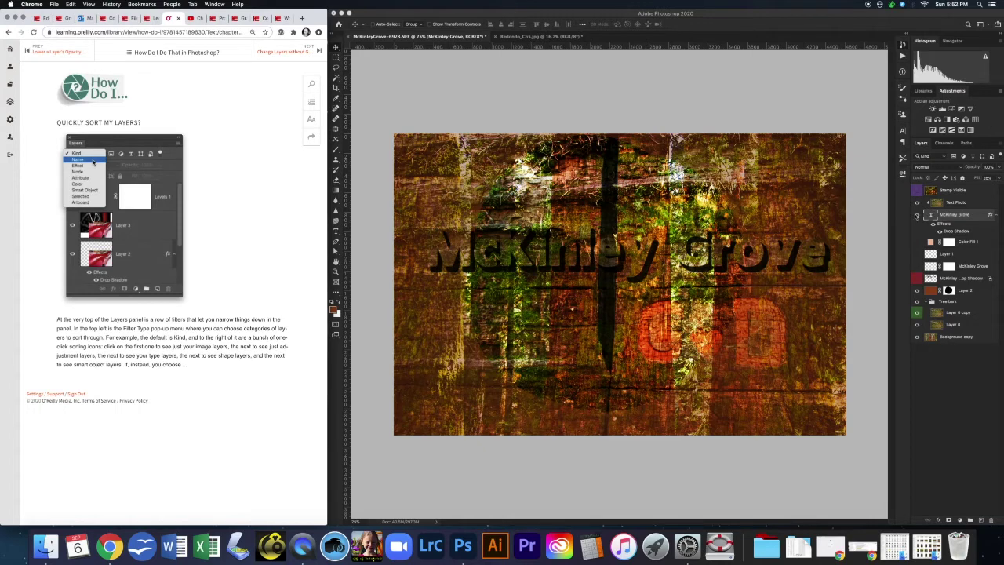
click(942, 156)
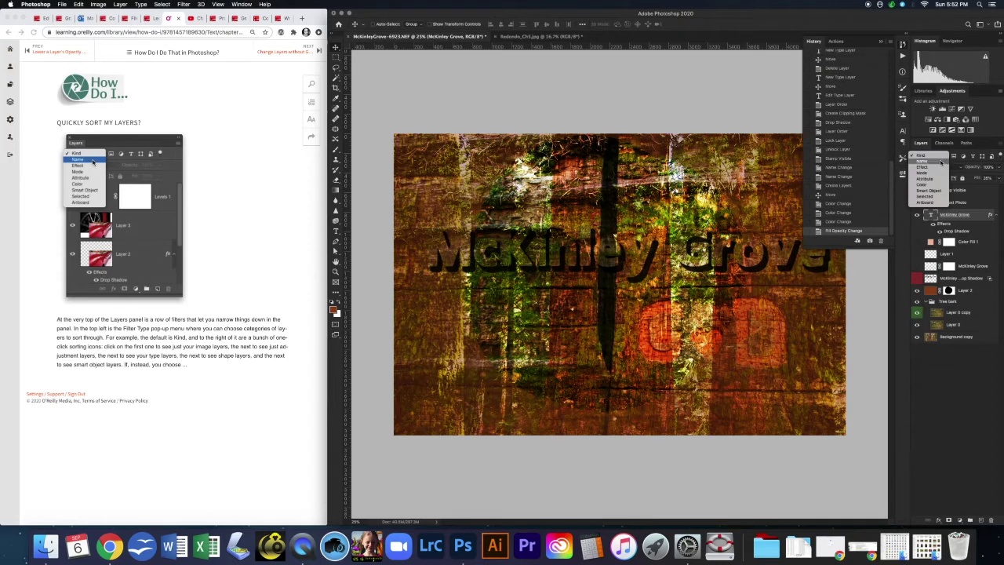
click(941, 161)
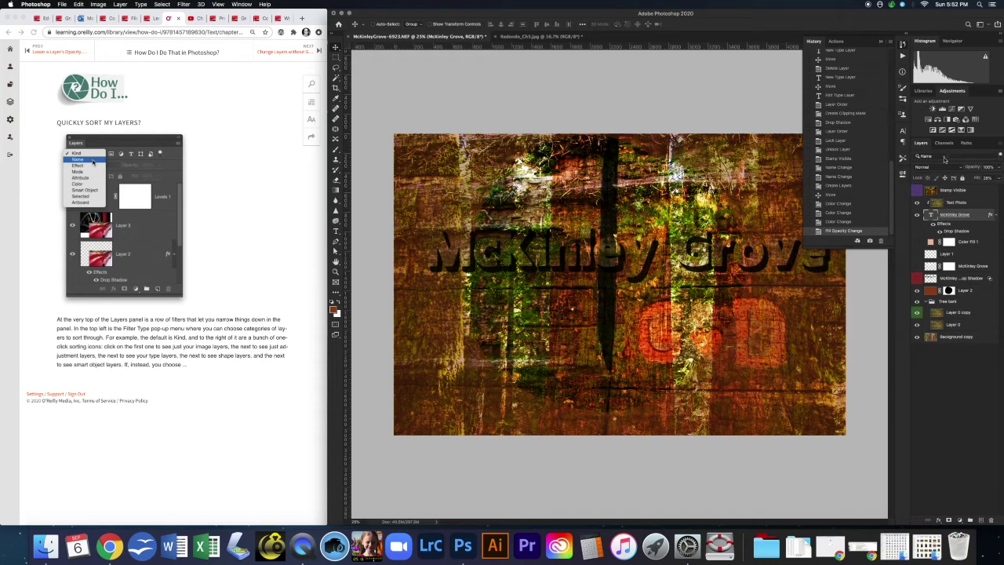
click(946, 163)
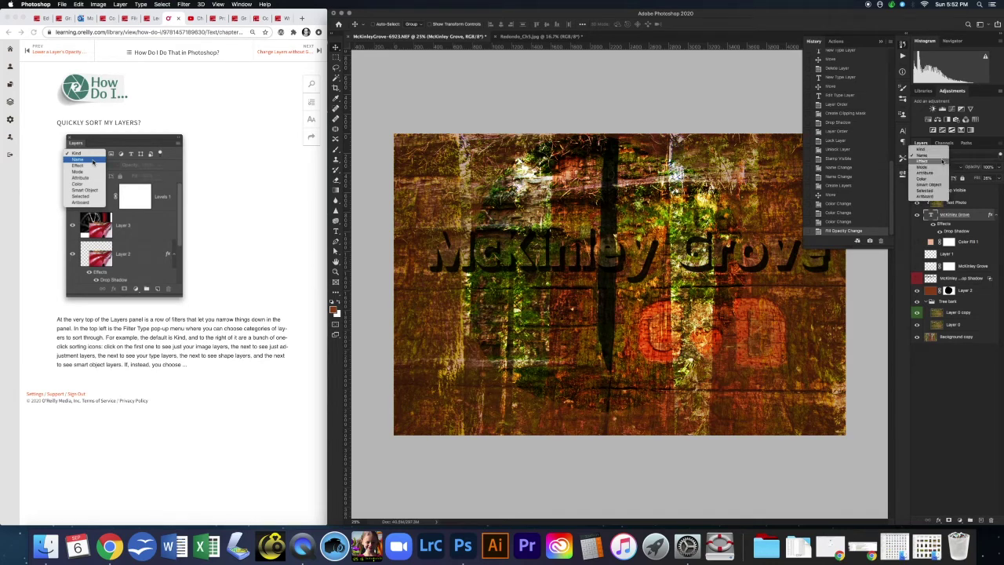
click(948, 170)
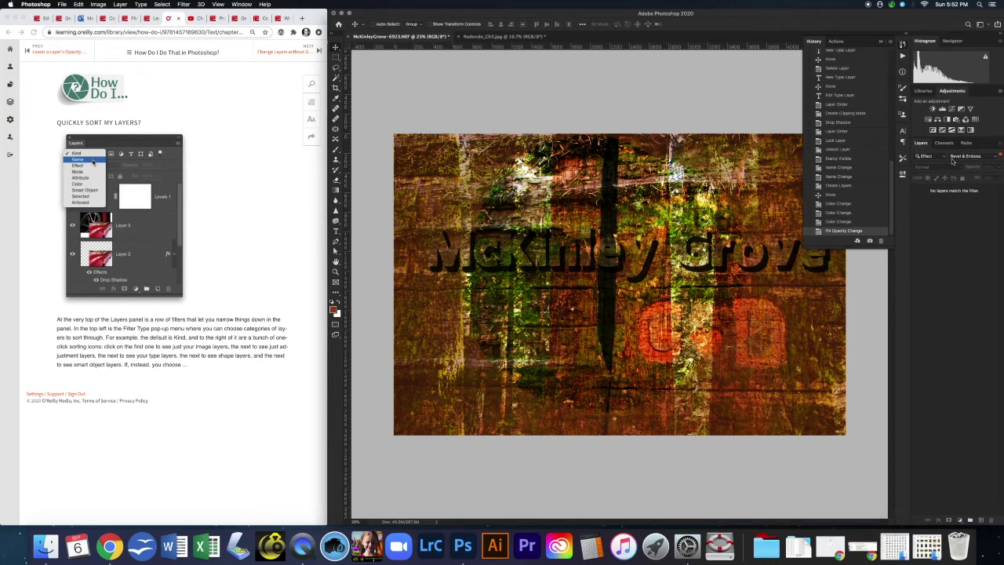
click(995, 157)
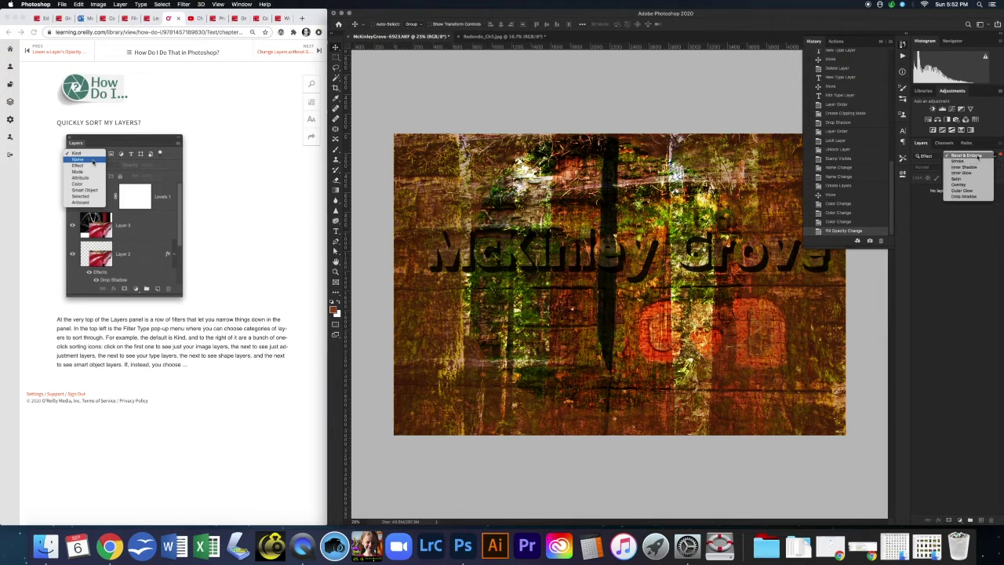
click(967, 198)
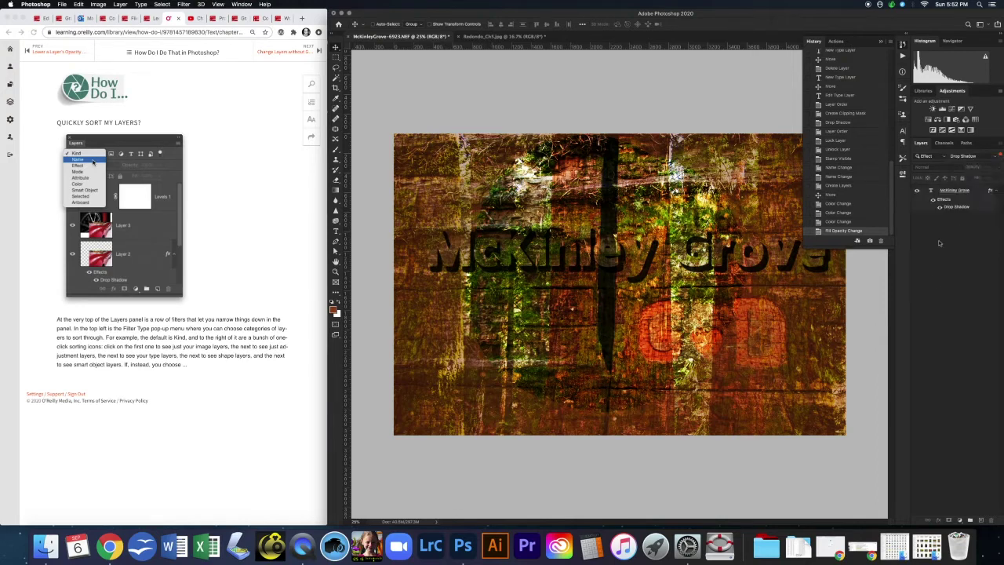
Step: Filter the layer list by Normal blending mode and look through the other modes available for filtering
click(945, 158)
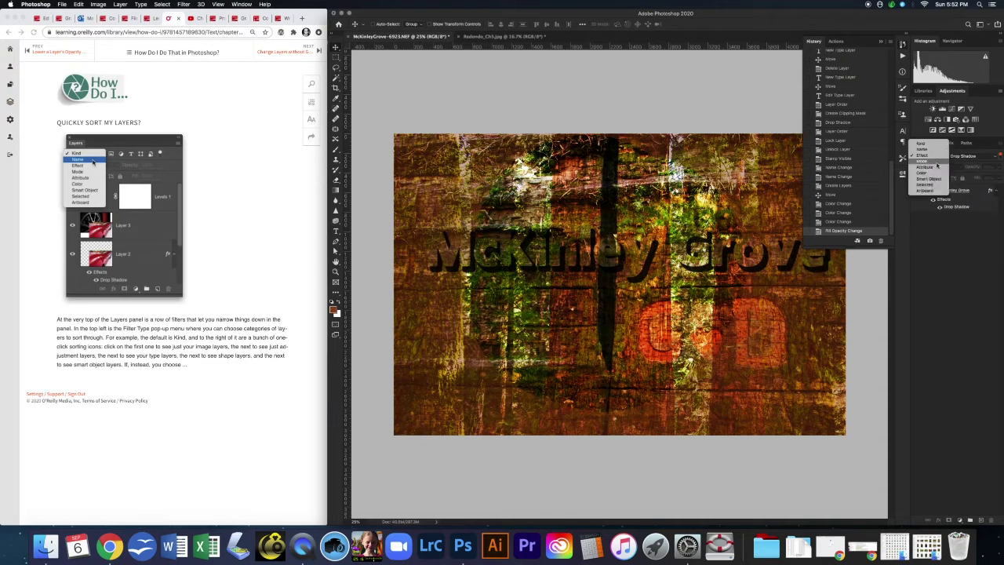
click(932, 162)
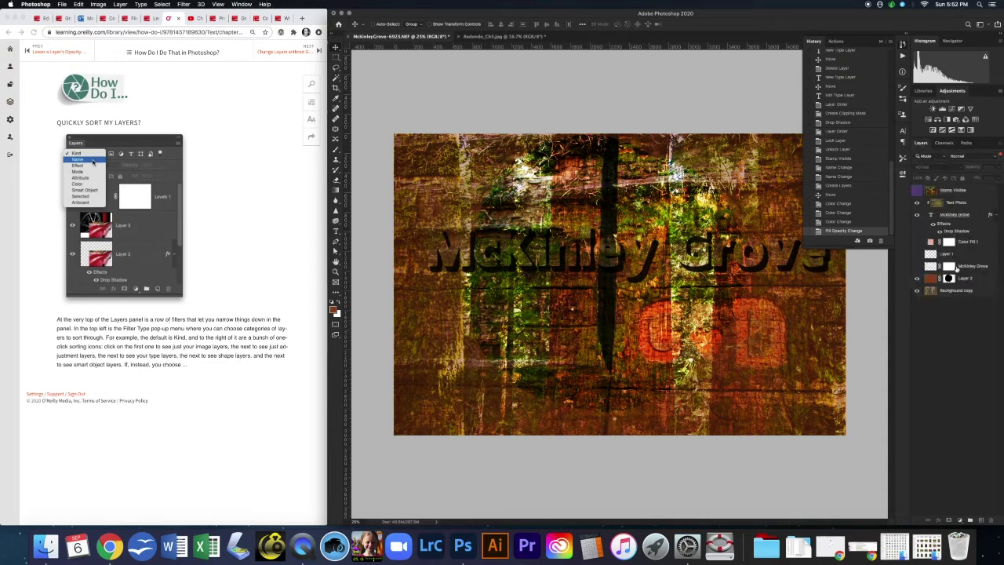
click(994, 157)
click(975, 181)
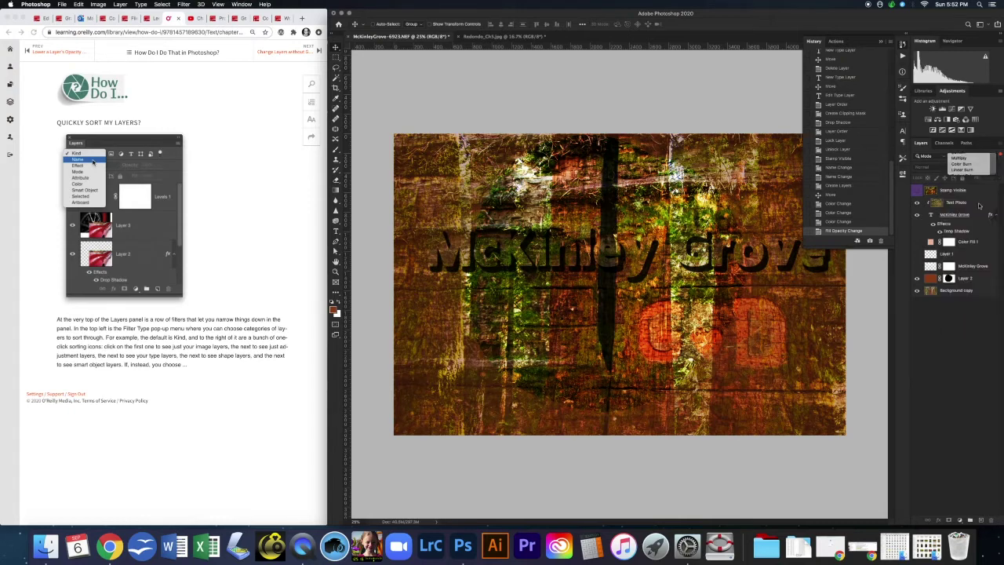
Step: Filter the layer list by color, showing the untagged layers, the red-tagged ones and the green-tagged ones in turn
click(933, 156)
click(937, 166)
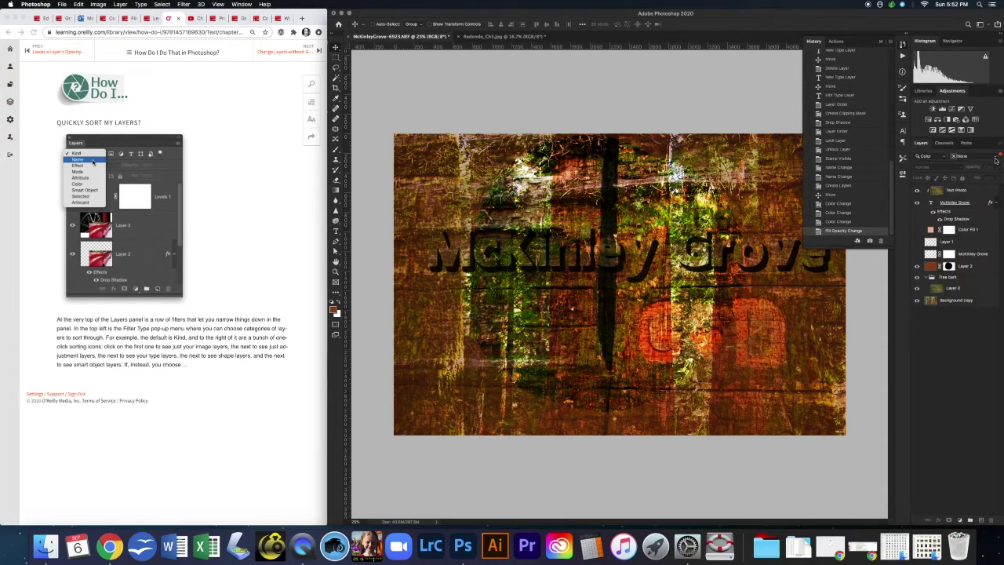
click(996, 160)
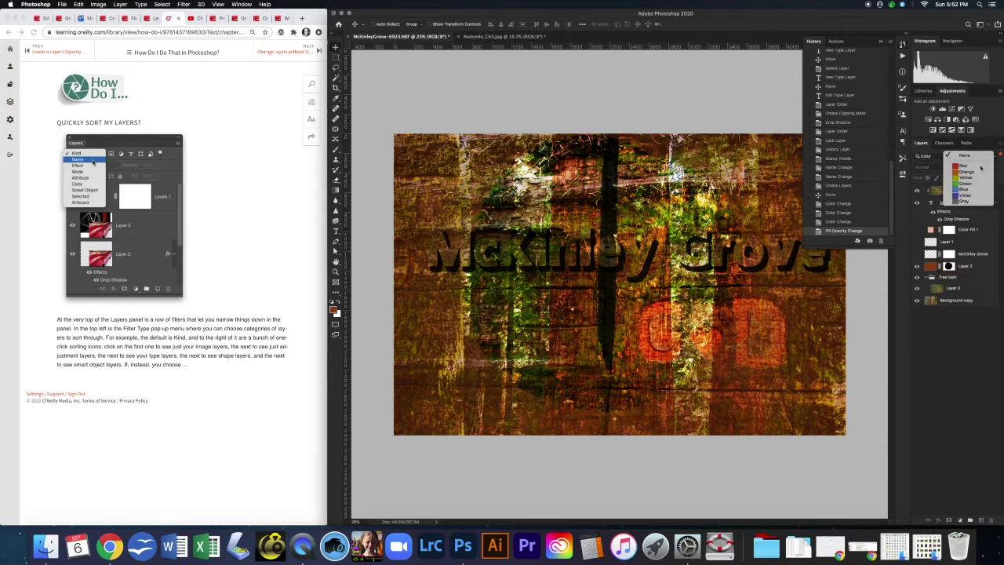
click(994, 167)
click(997, 160)
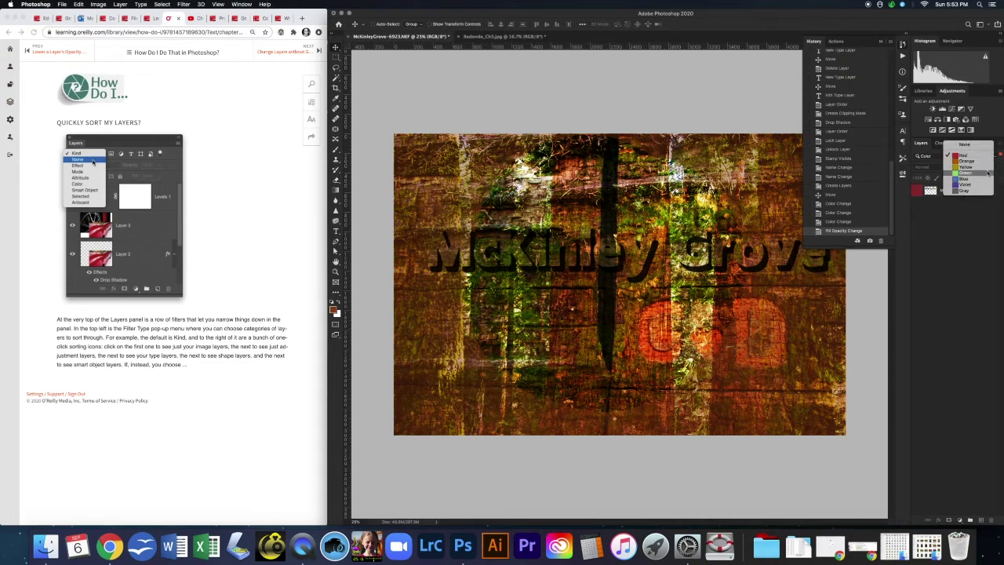
click(988, 173)
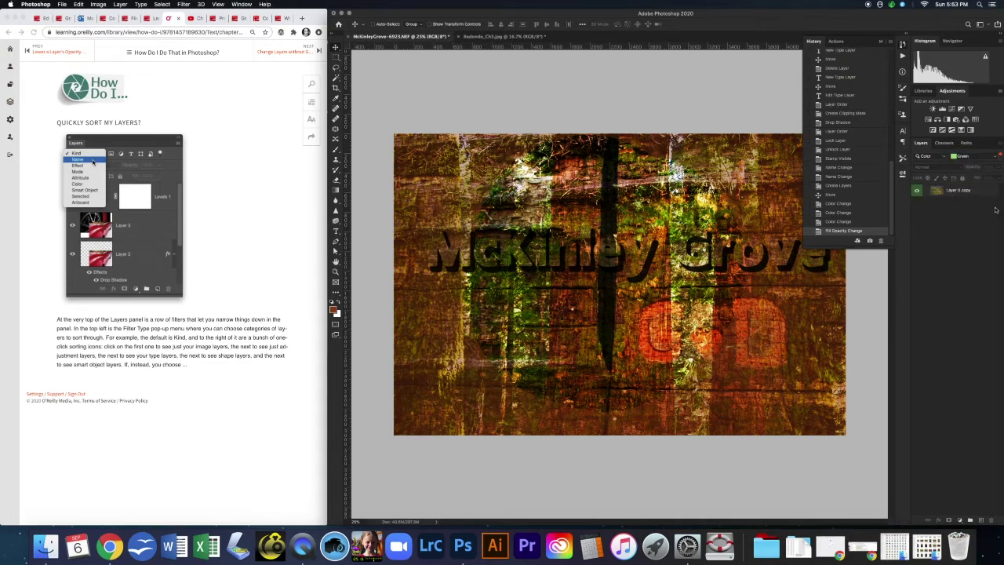
Step: Return the layer filter to Kind so the full layer list is shown
click(944, 160)
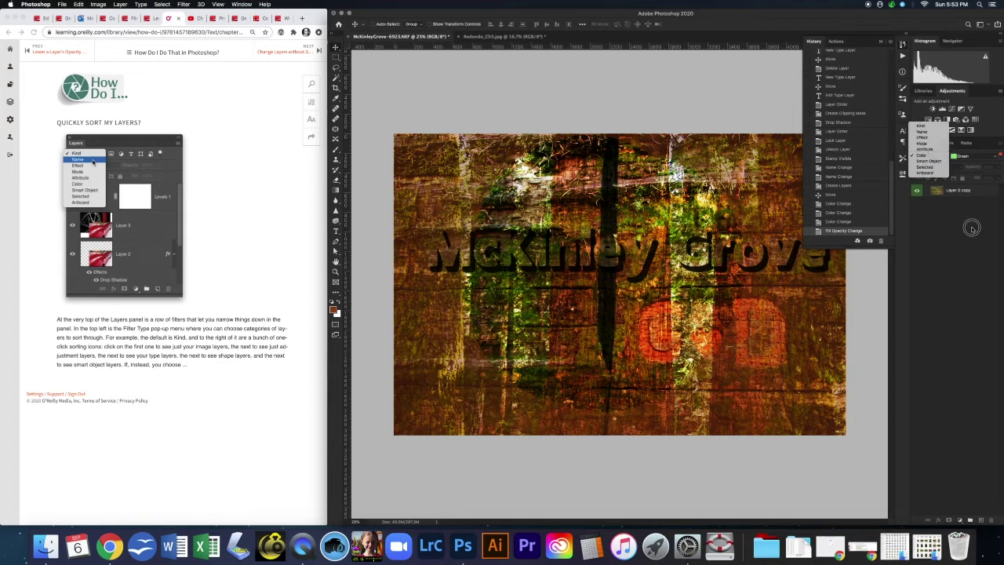
click(972, 227)
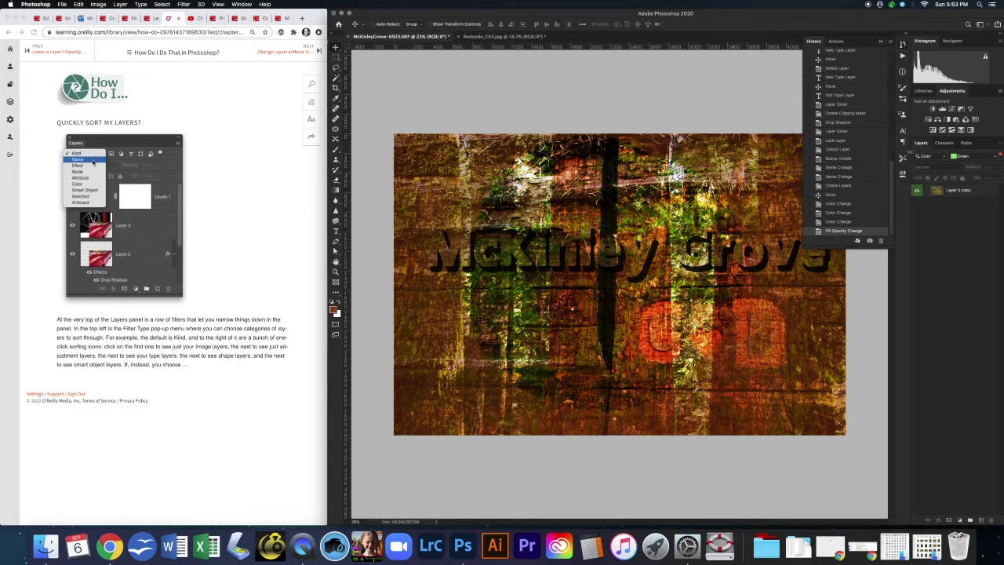
click(941, 158)
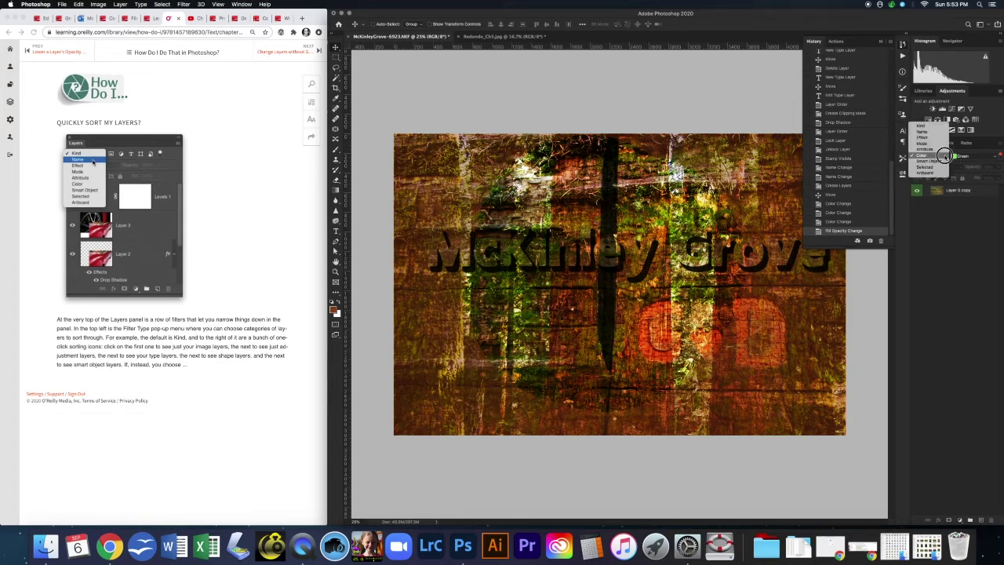
click(939, 124)
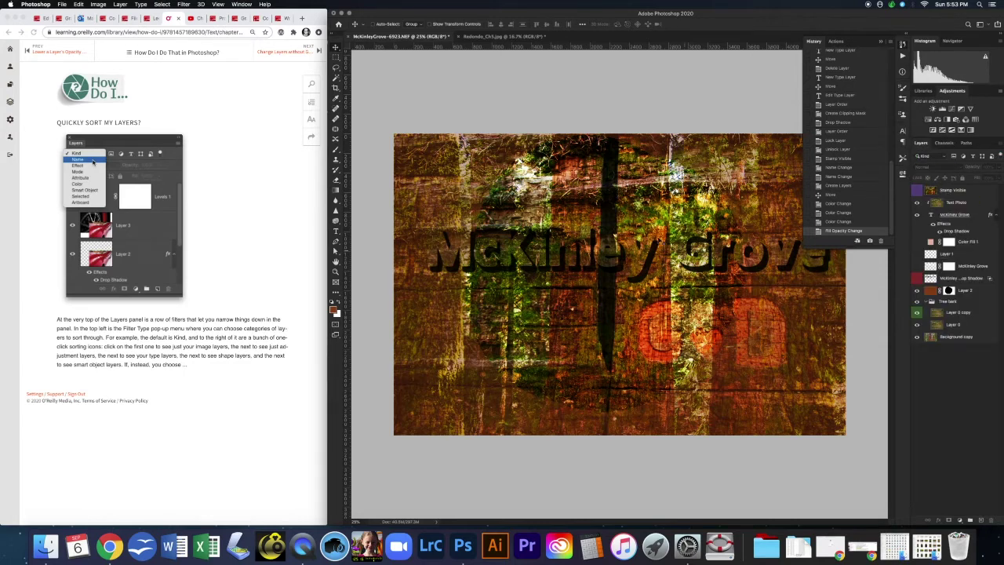
Step: Advance the lesson to changing layers without the Layers panel, and select Layer 2, Text Photo and the Tree bark group directly from the image
click(278, 119)
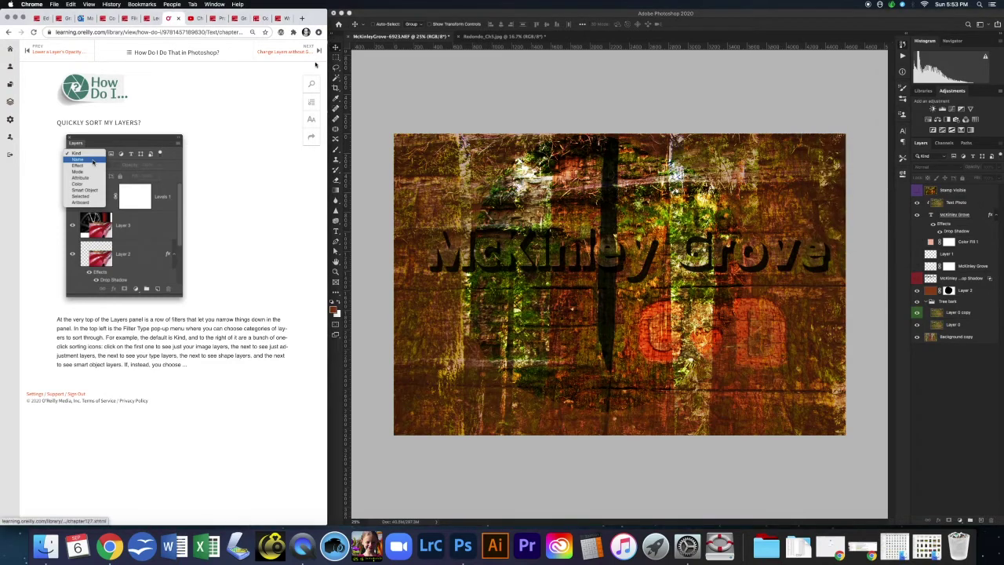
click(319, 52)
click(770, 93)
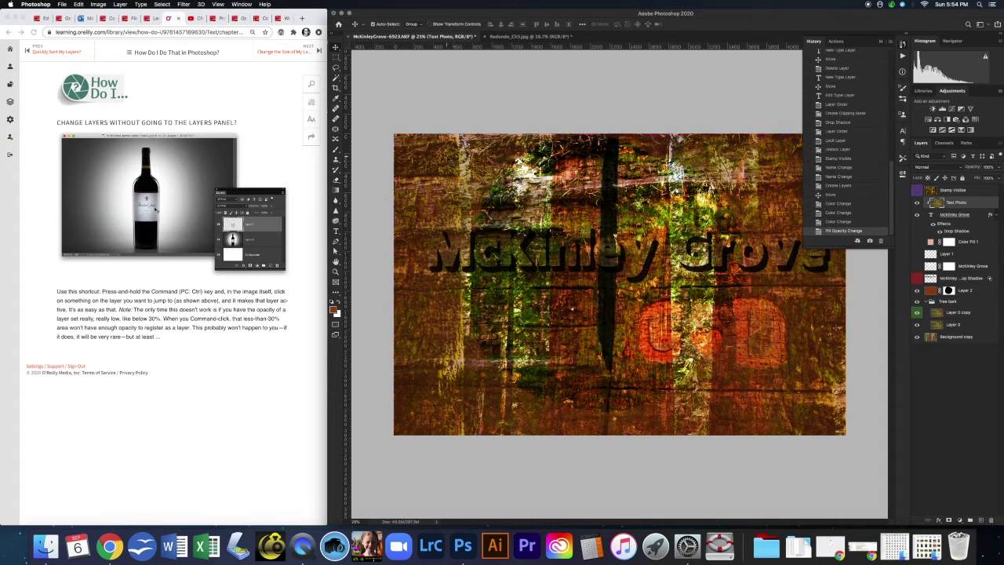
super+click(451, 162)
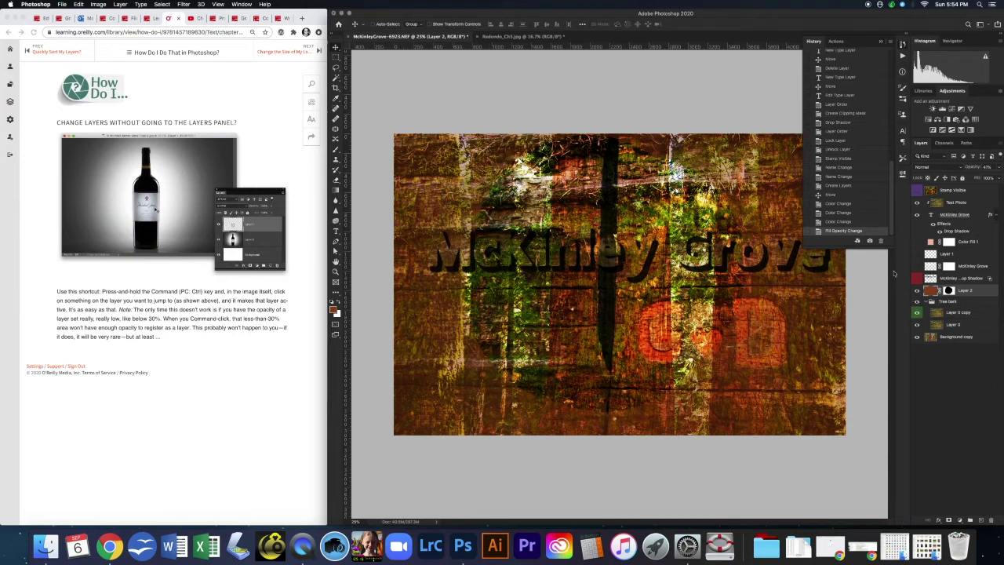
super+click(501, 266)
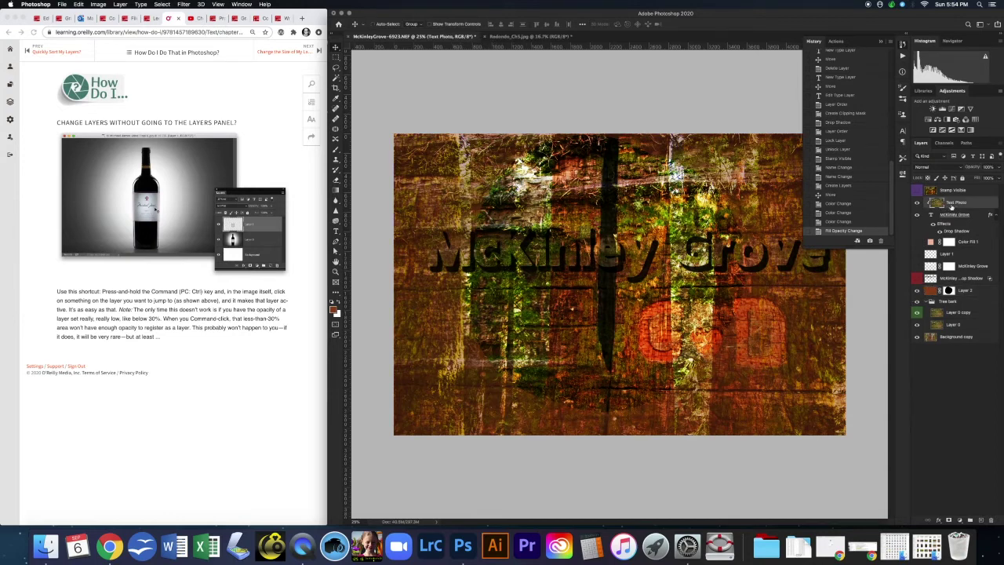
super+click(589, 337)
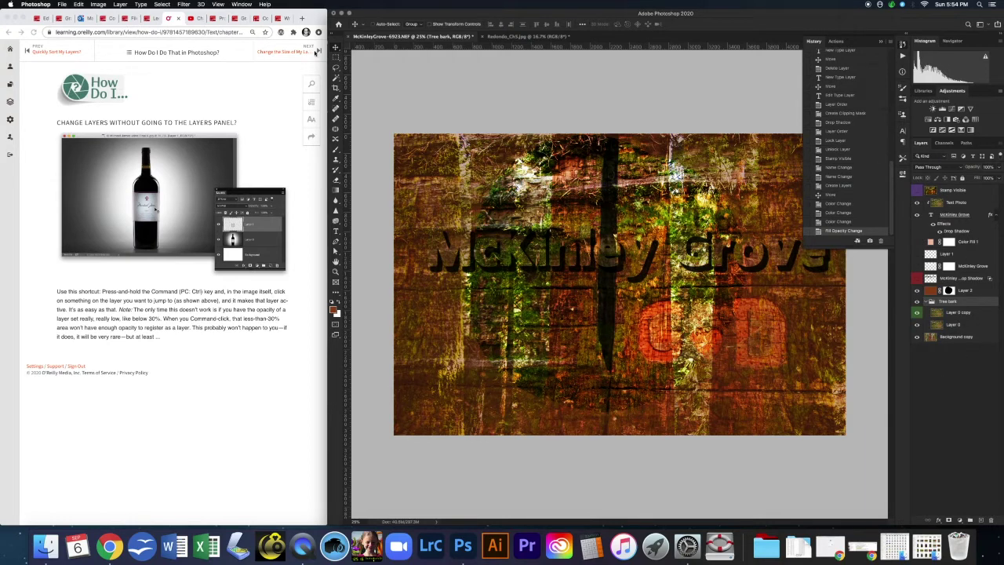
Step: Advance the lesson to layer thumbnail size, switch to Large Thumbnails and widen the Layers panel until the layer names fit
click(318, 51)
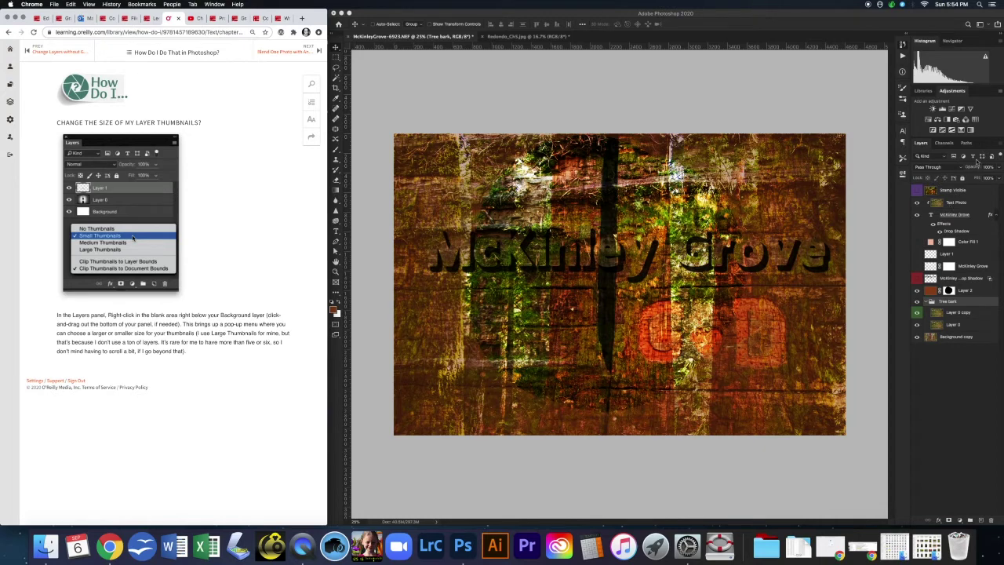
right_click(957, 377)
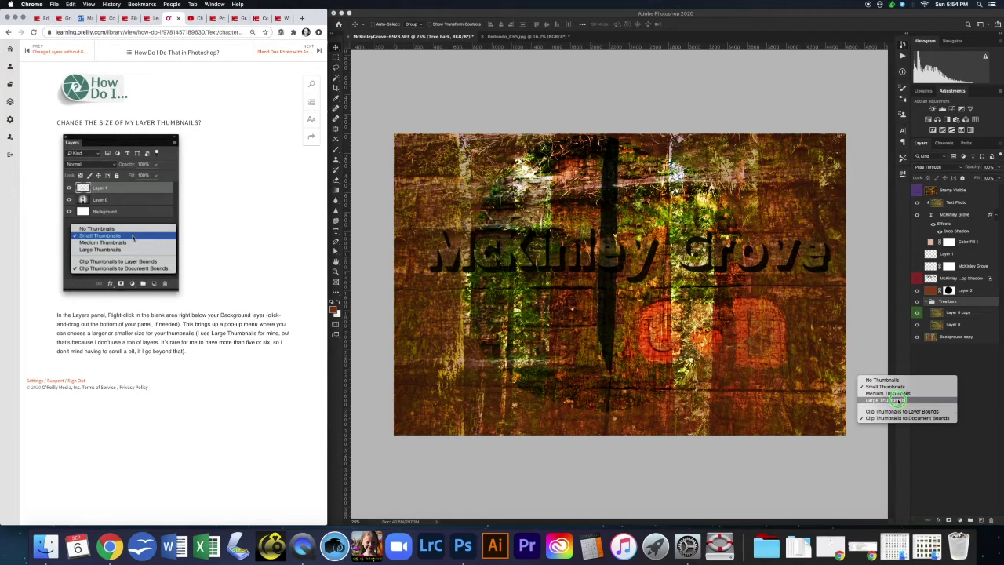
click(898, 400)
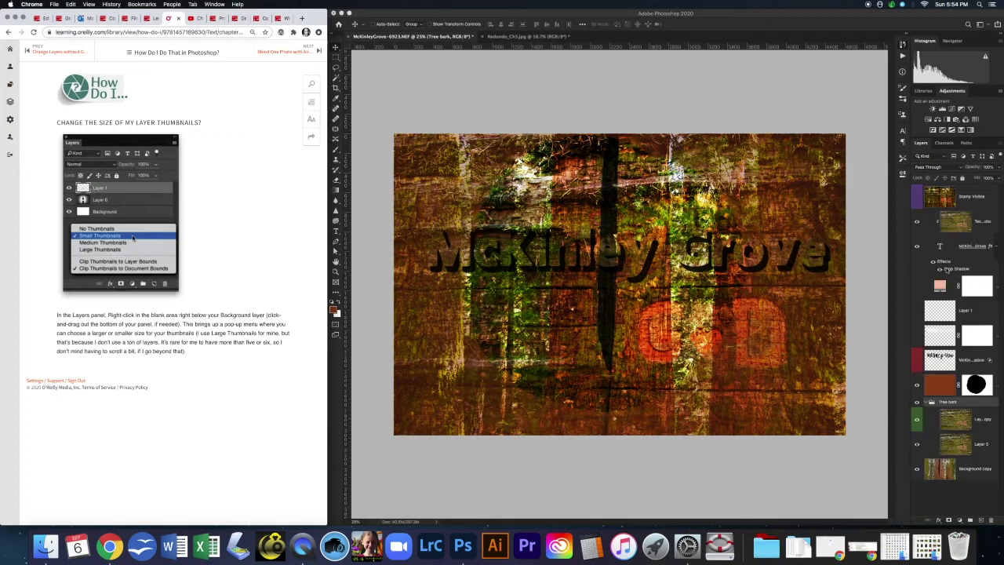
click(908, 321)
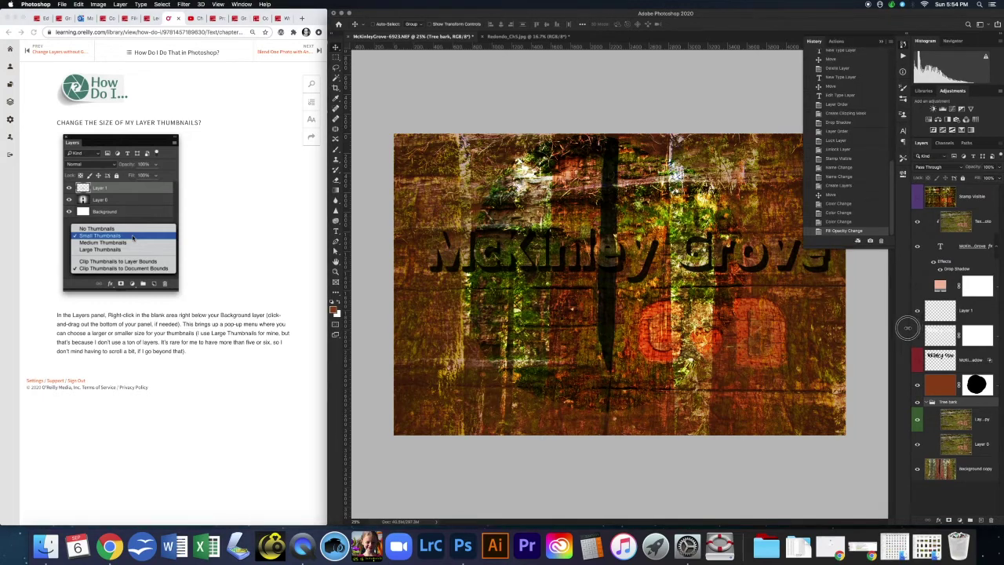
drag(889, 328, 818, 340)
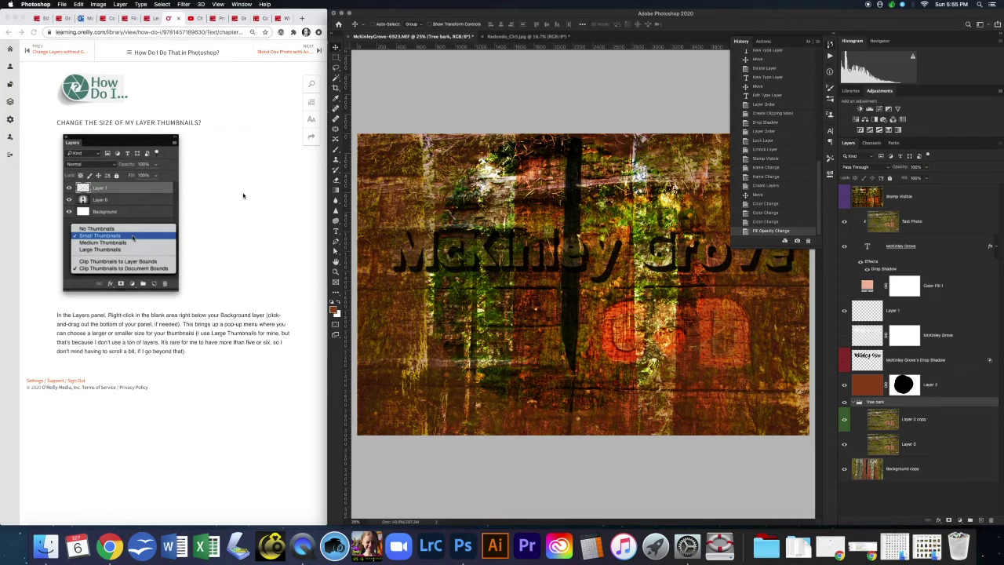
Step: Advance the lesson to blending photos, hide Layer 0 copy and all layers above the Tree bark group, and select Layer 0
click(291, 53)
click(290, 53)
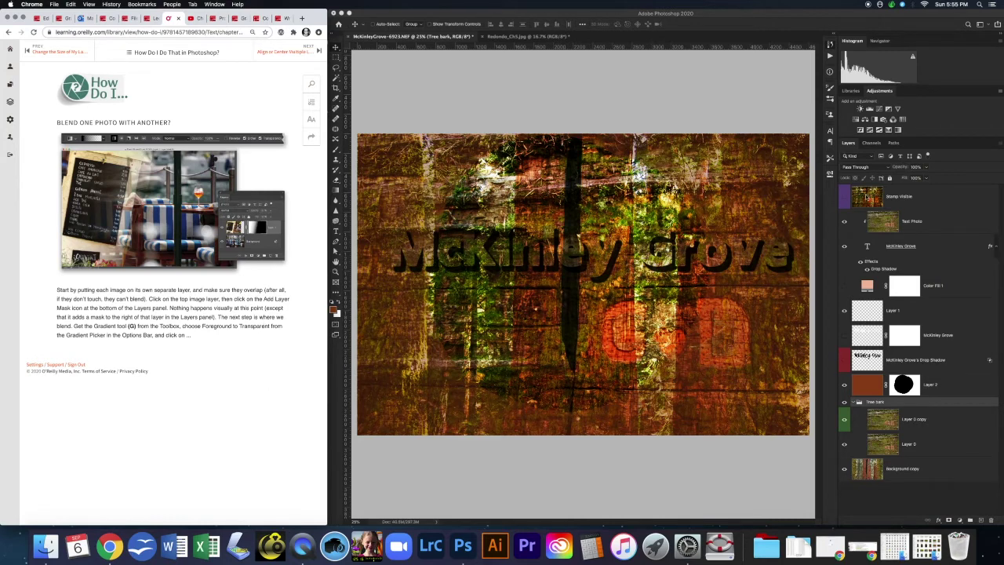
click(879, 424)
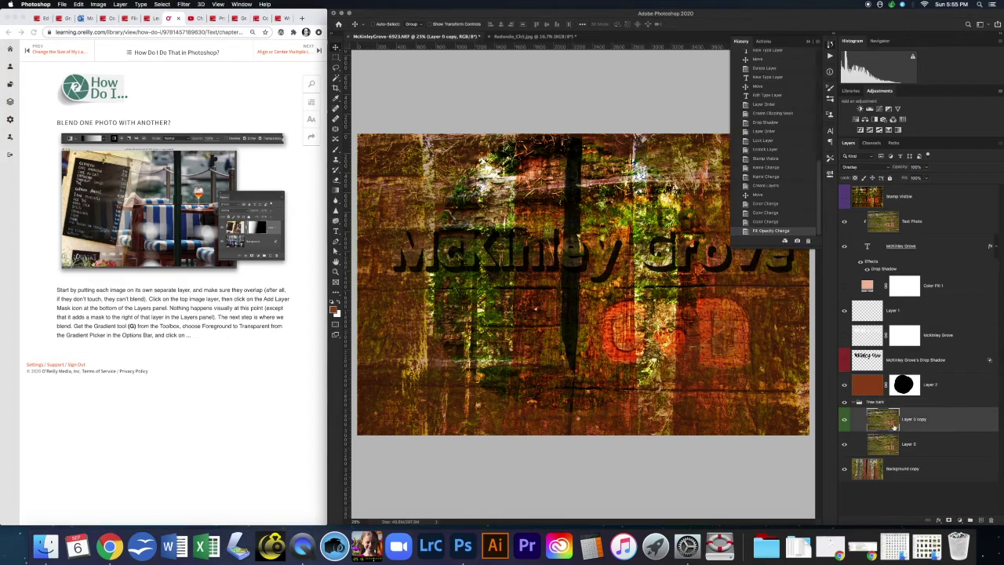
drag(843, 221, 843, 345)
click(844, 385)
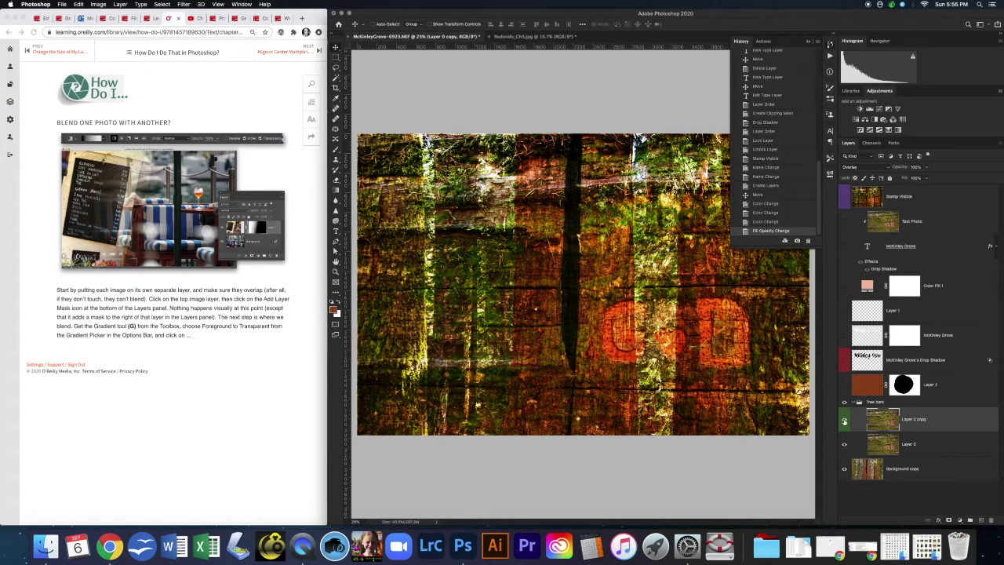
click(845, 422)
click(884, 451)
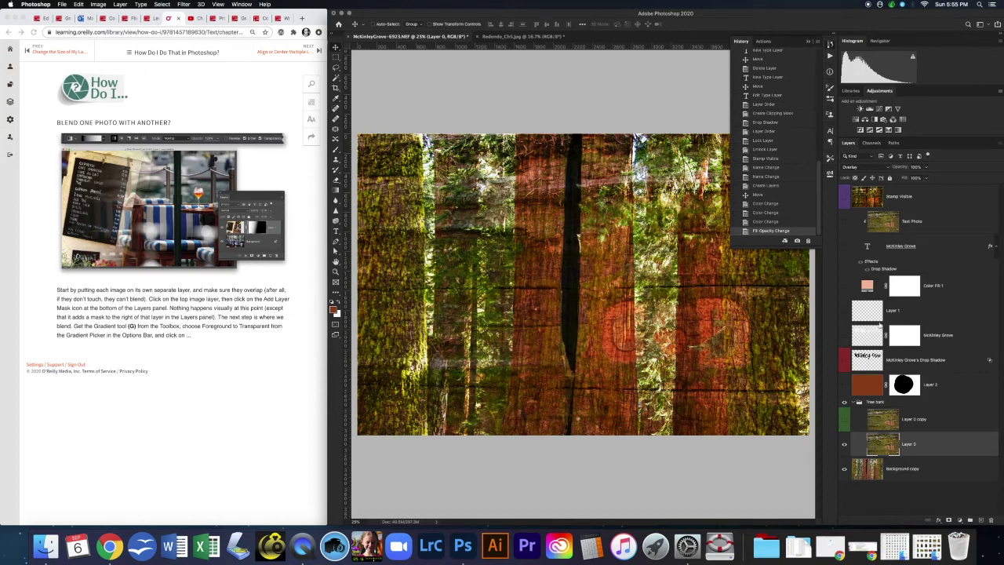
Step: Set Layer 0's blending mode to Normal and add a layer mask to it
click(888, 168)
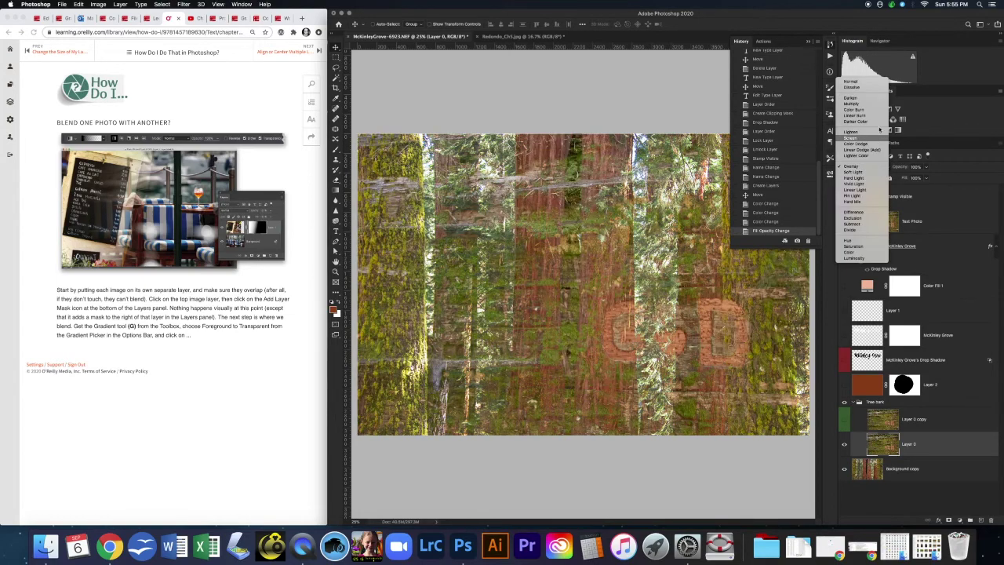
click(875, 82)
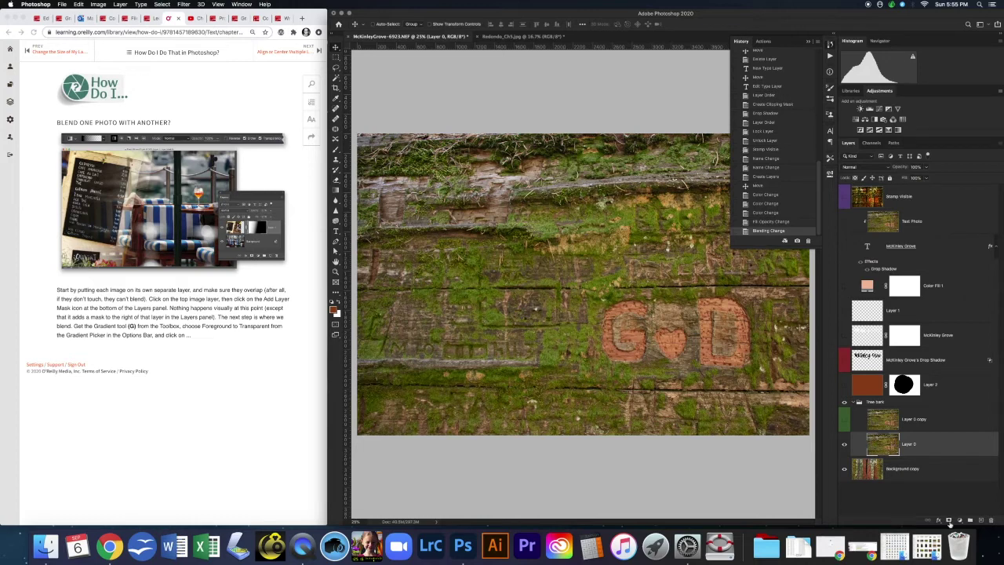
click(948, 522)
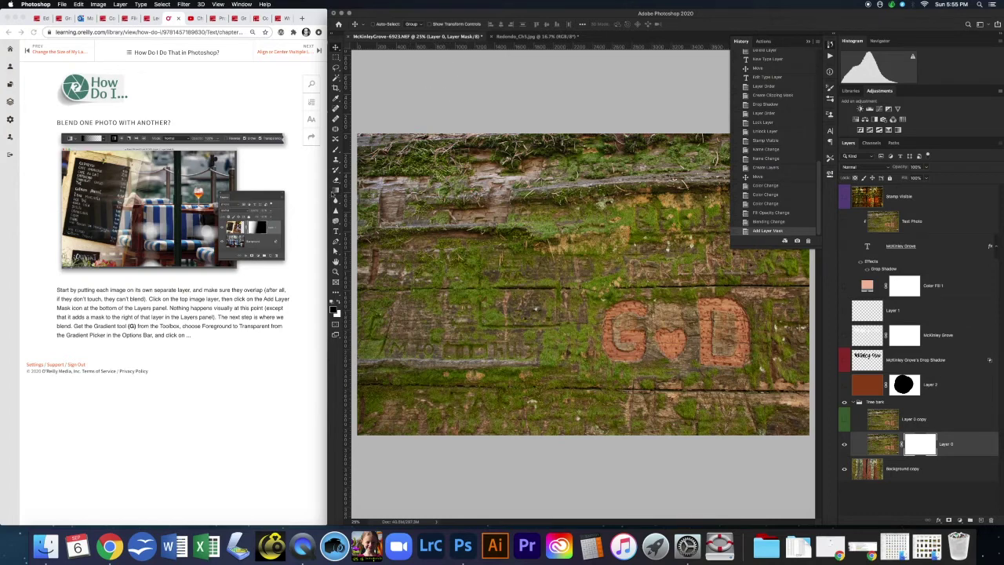
Step: Try diagonal and horizontal gradients on Layer 0's mask that fade the mossy bark on the photo's left into the redwoods on the right
click(335, 191)
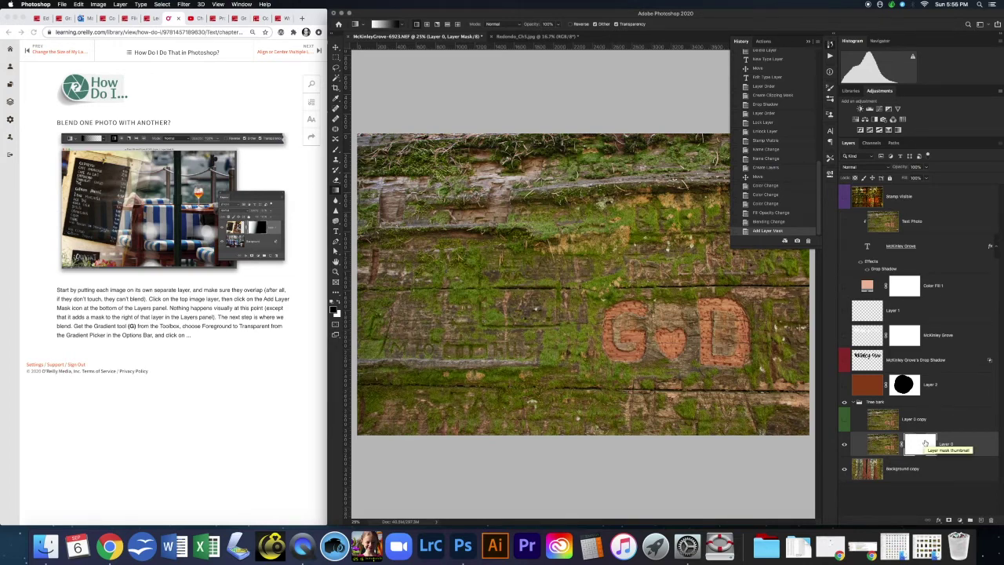
drag(362, 134, 670, 279)
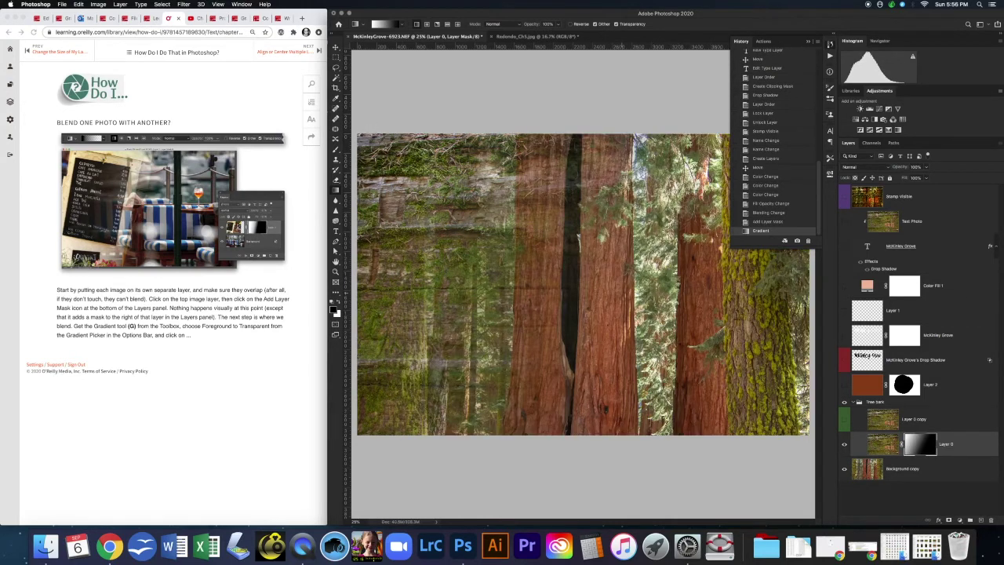
drag(377, 121, 576, 269)
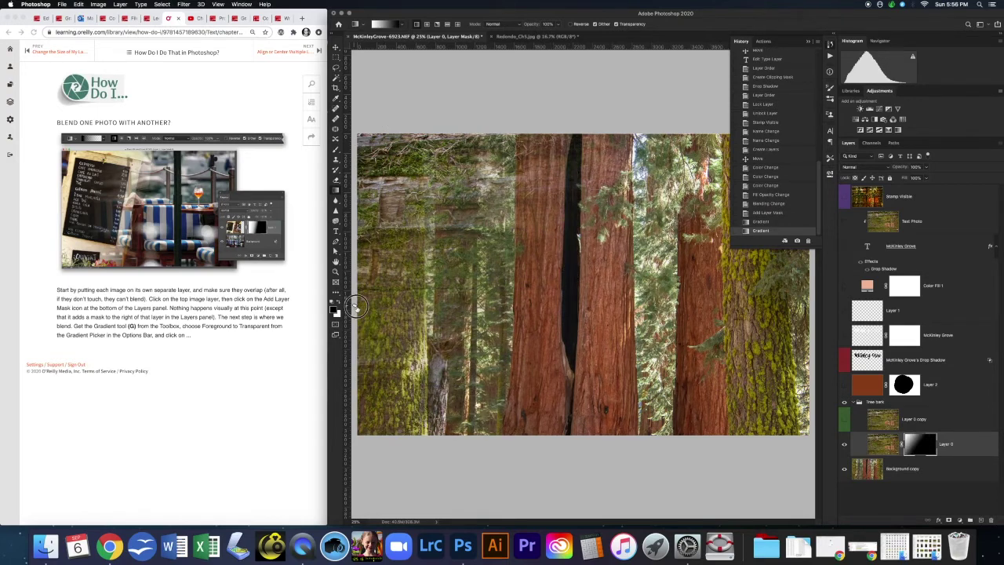
drag(357, 307, 695, 309)
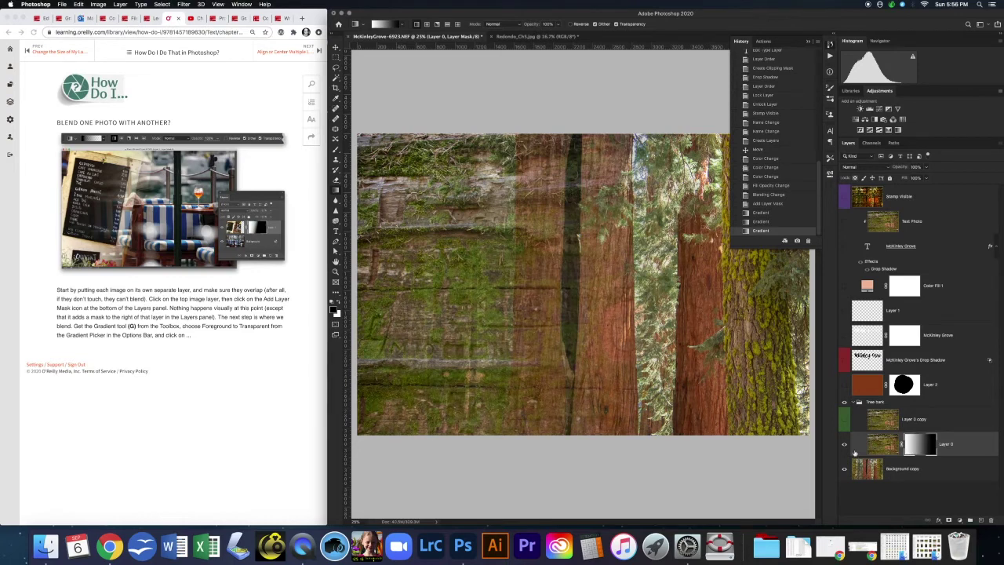
Step: Redraw Layer 0's mask gradient the other way, ending with a short transition near the middle, redwoods on its left and carved bark on its right
drag(812, 307, 640, 292)
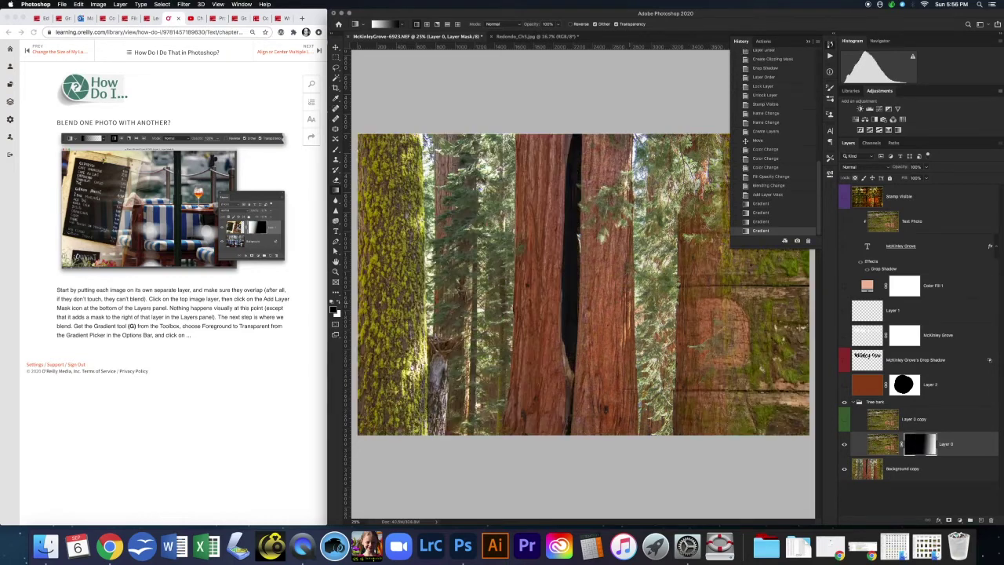
drag(782, 425, 567, 262)
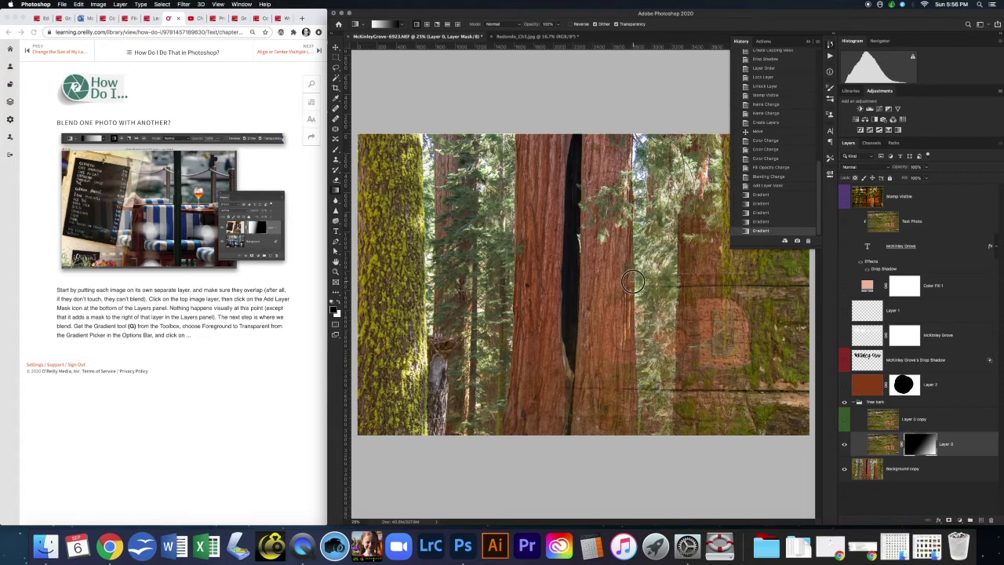
drag(632, 280, 495, 230)
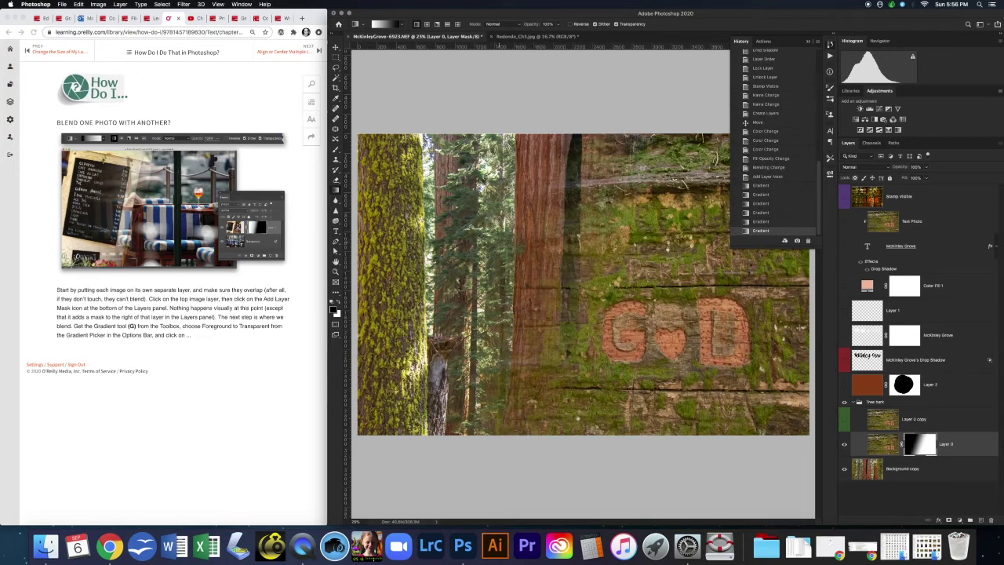
drag(653, 263, 574, 284)
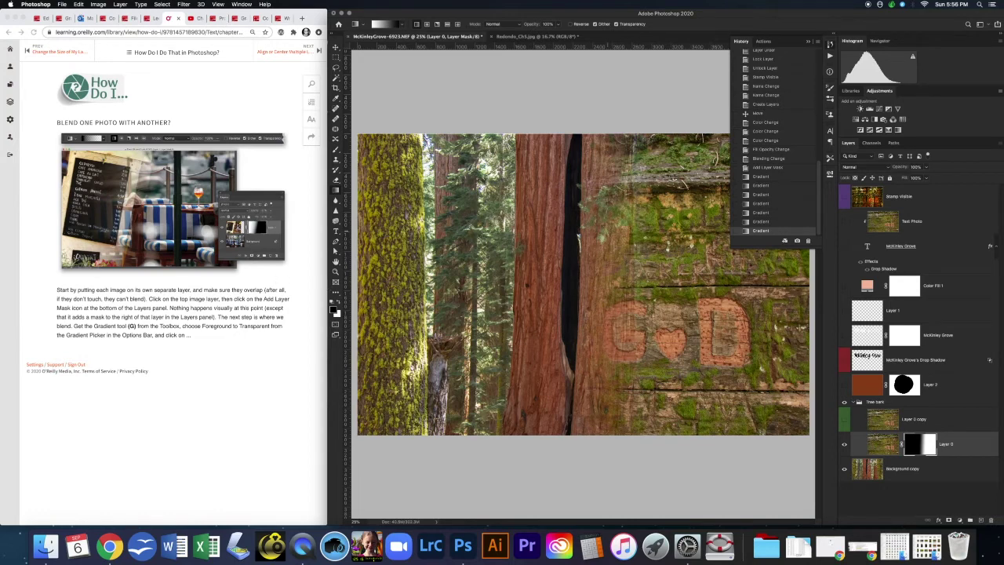
drag(606, 229, 549, 237)
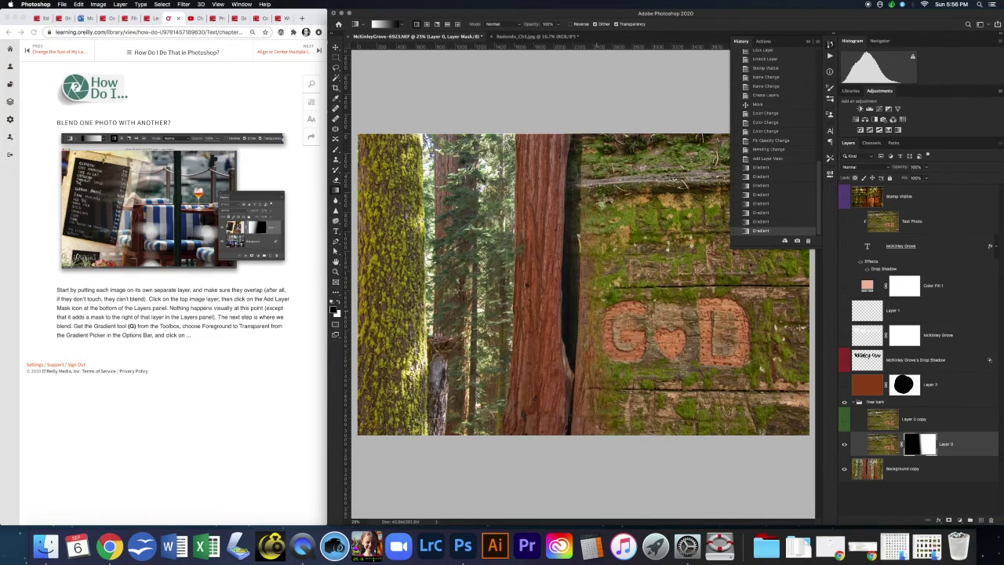
drag(584, 312, 643, 298)
drag(595, 272, 584, 273)
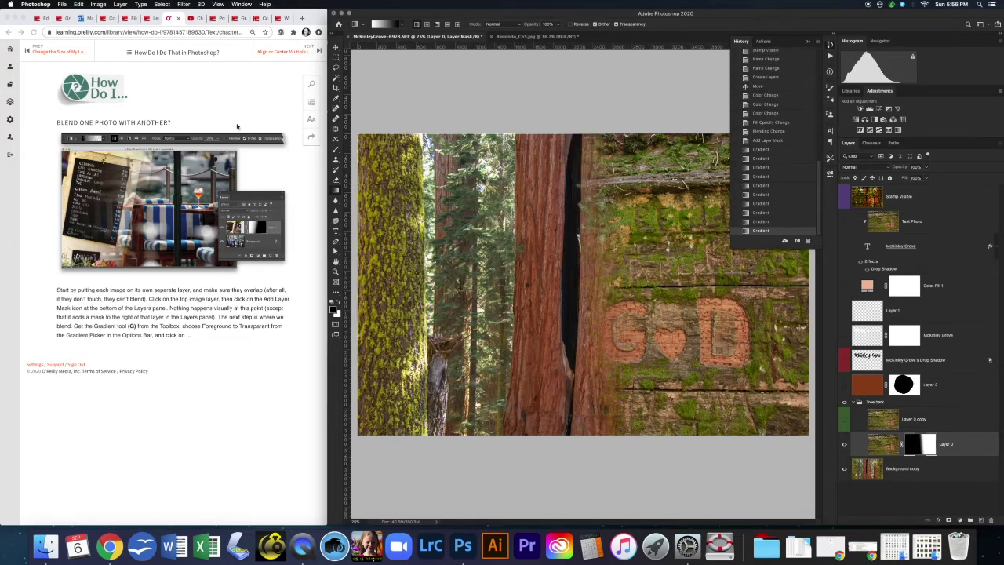
Step: Advance the lesson to aligning or centering multiple layers, and set up the Custom Shape tool with the heart shape
click(320, 50)
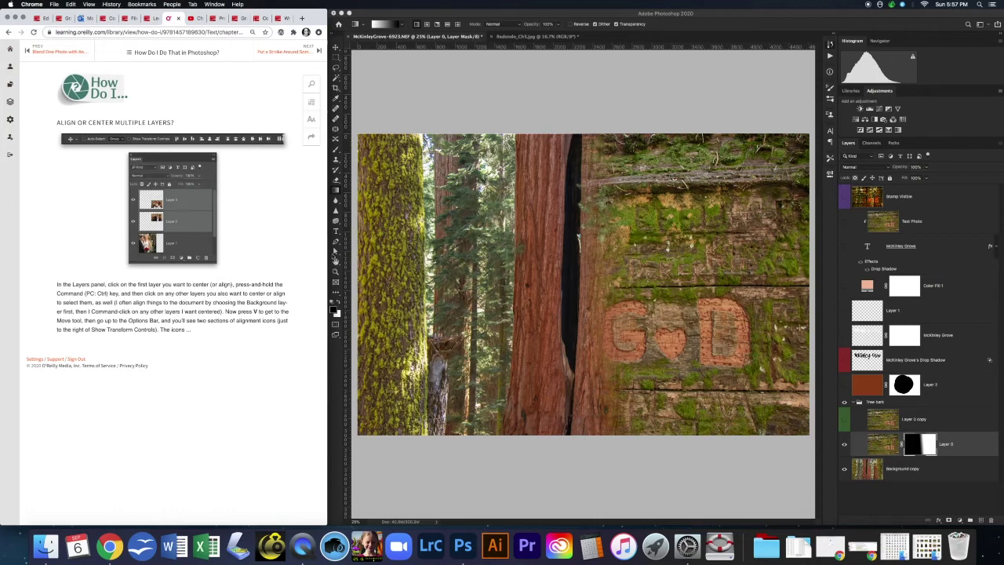
click(336, 293)
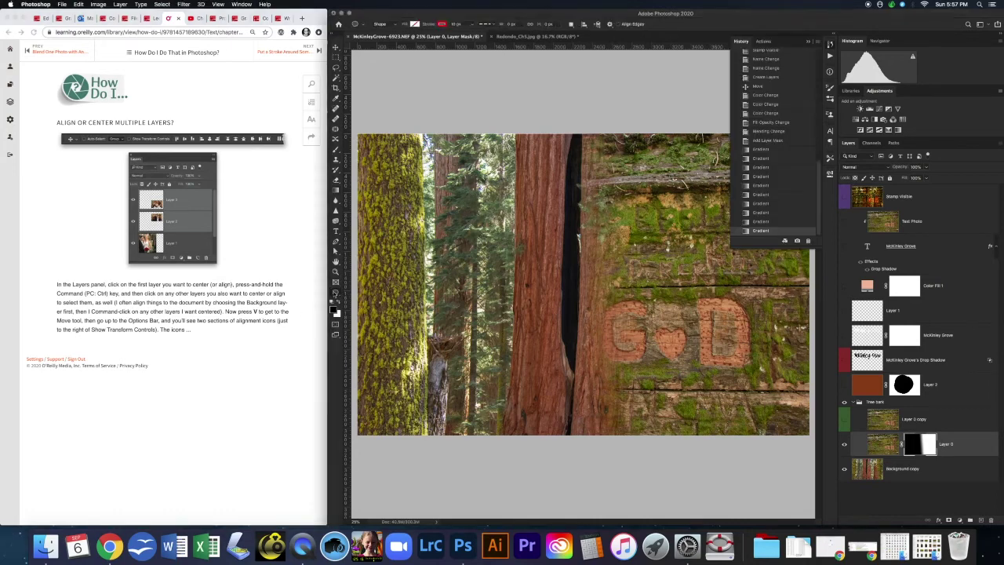
click(336, 294)
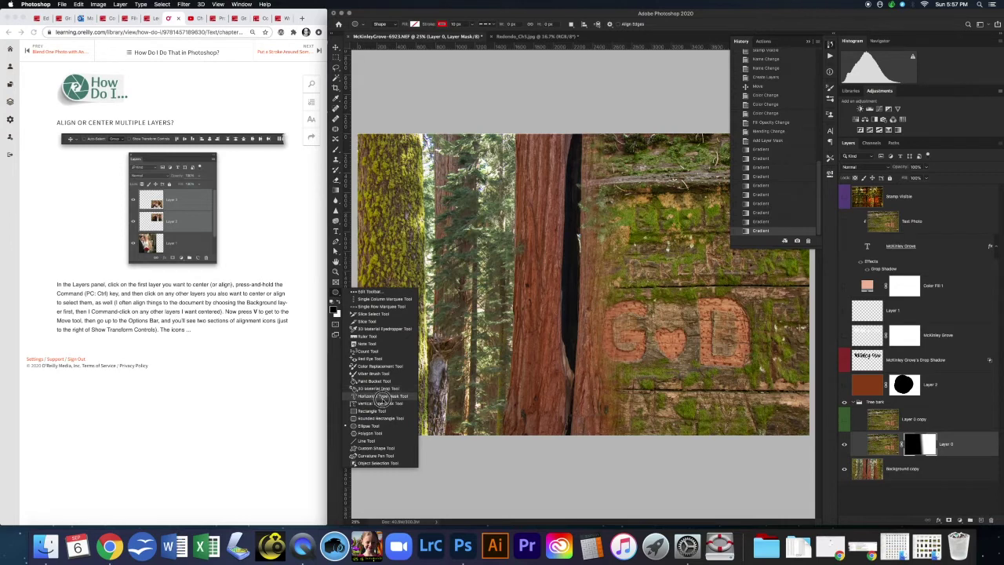
click(398, 450)
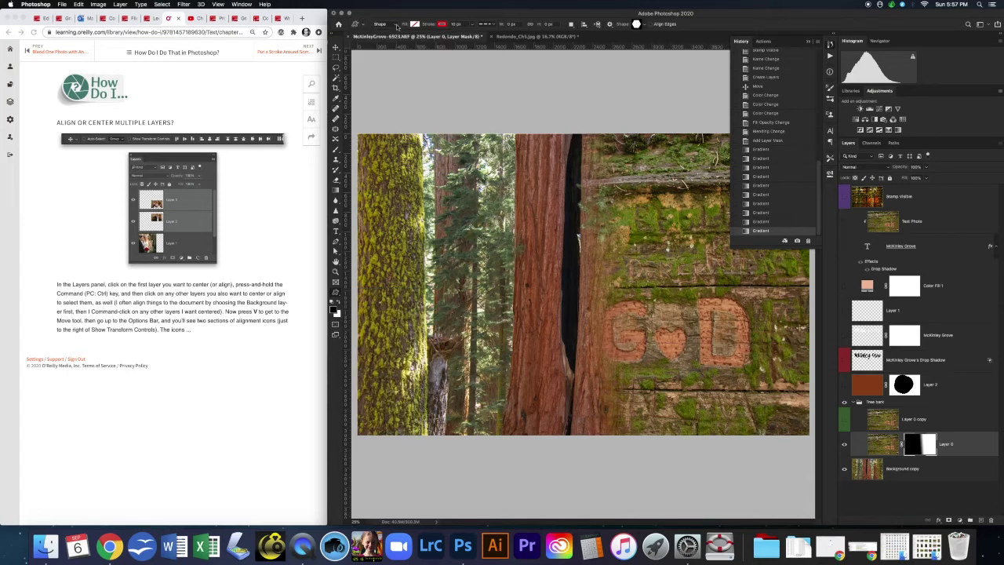
click(645, 25)
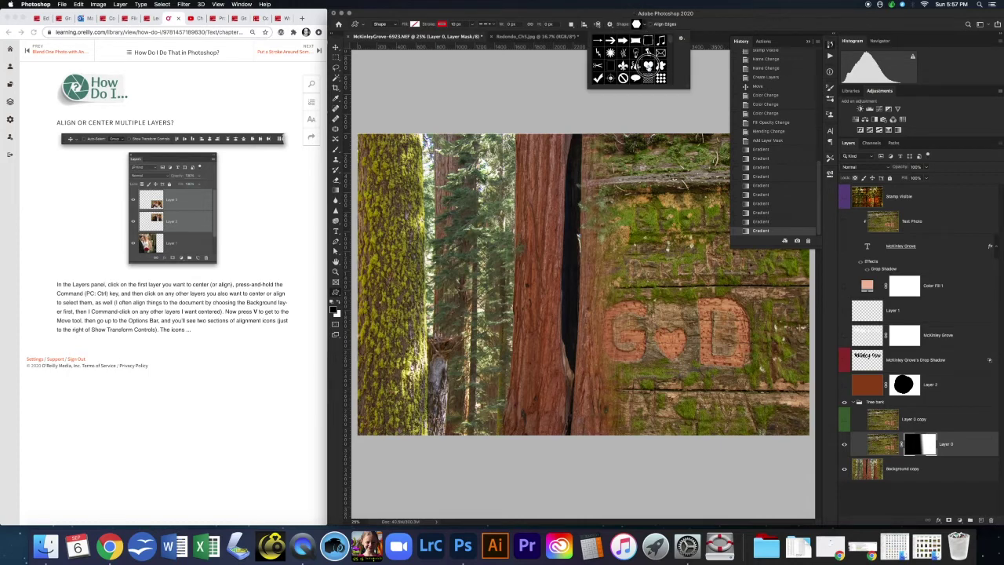
click(649, 66)
Step: Set the shape fill to dark green with no stroke and draw a heart in the upper left of the photo
click(415, 24)
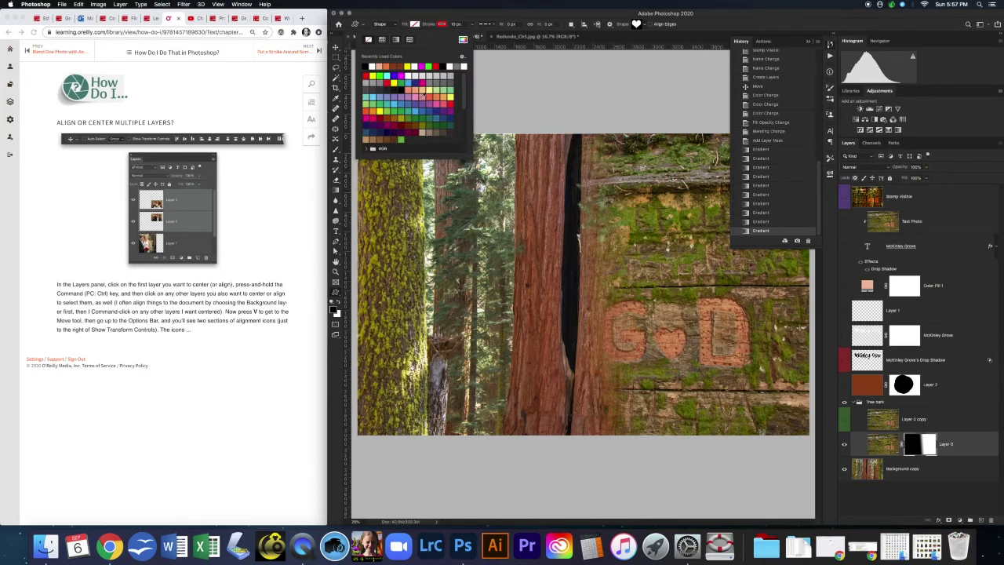
click(443, 124)
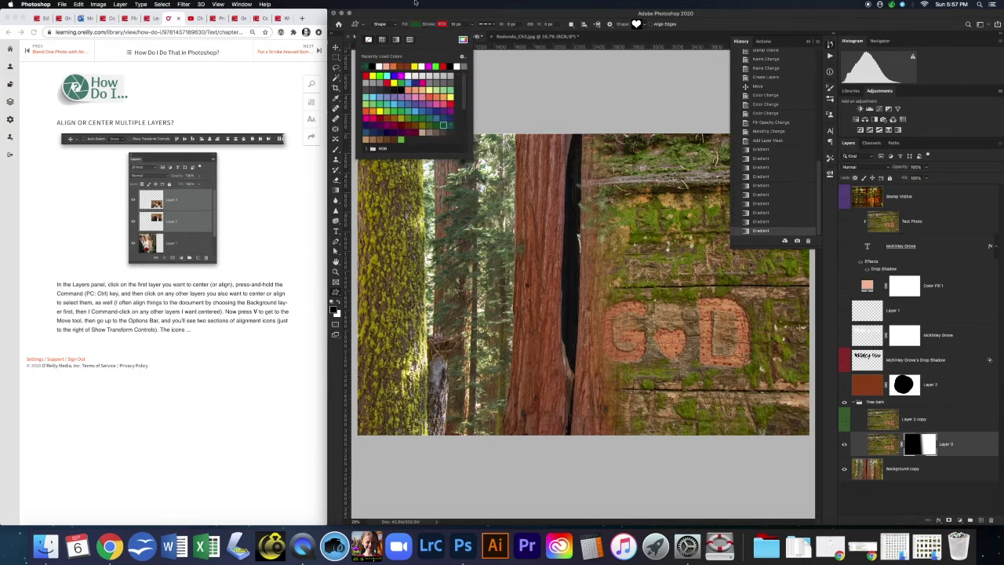
click(444, 24)
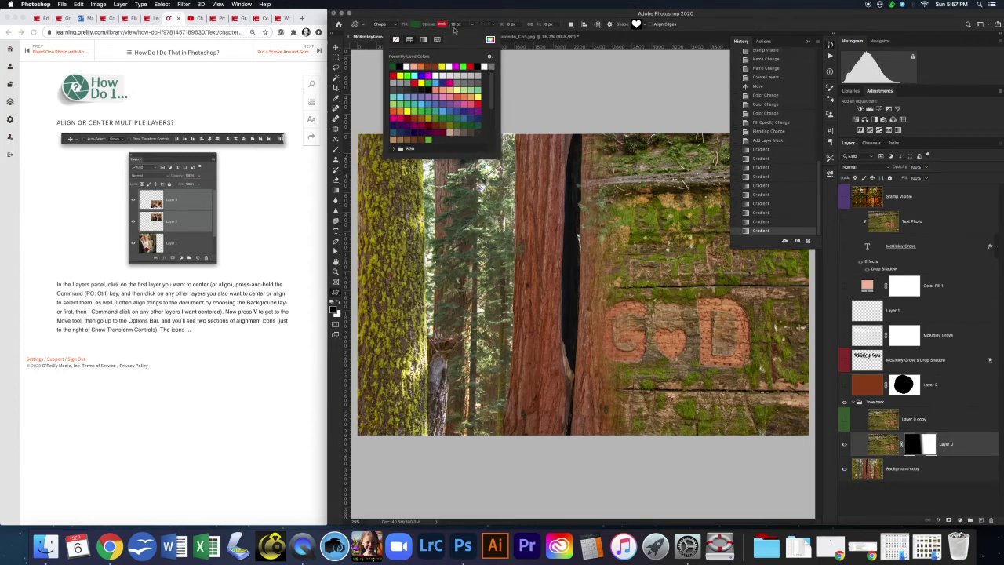
click(396, 39)
click(405, 190)
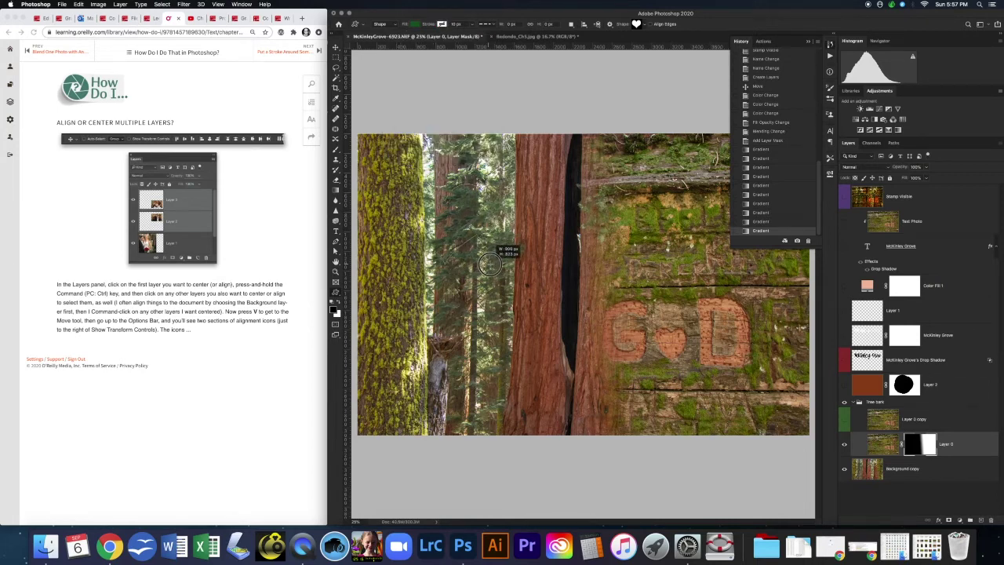
drag(489, 264, 491, 265)
drag(490, 265, 491, 265)
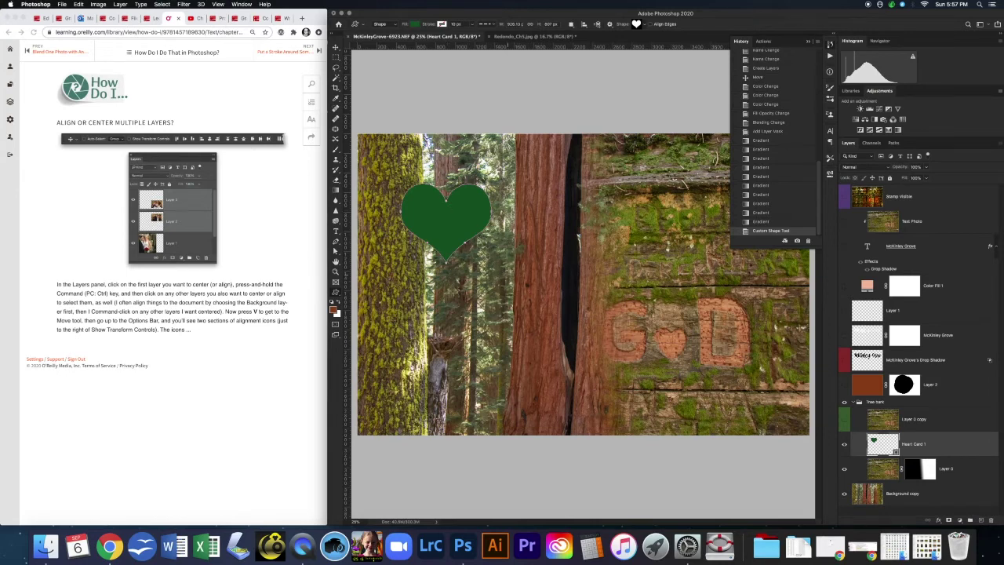
Step: Change the fill of the upper-left heart to light green
click(415, 25)
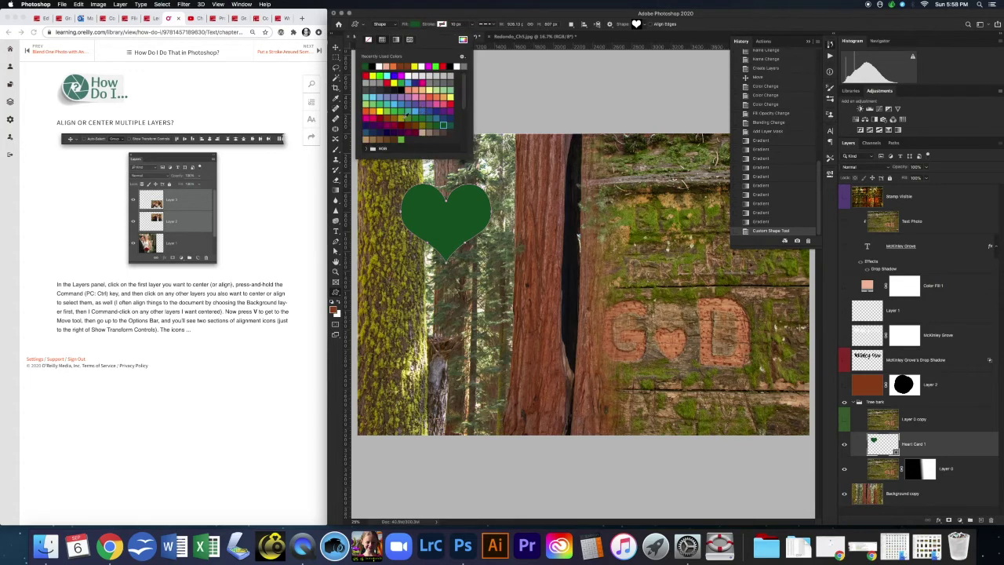
click(403, 138)
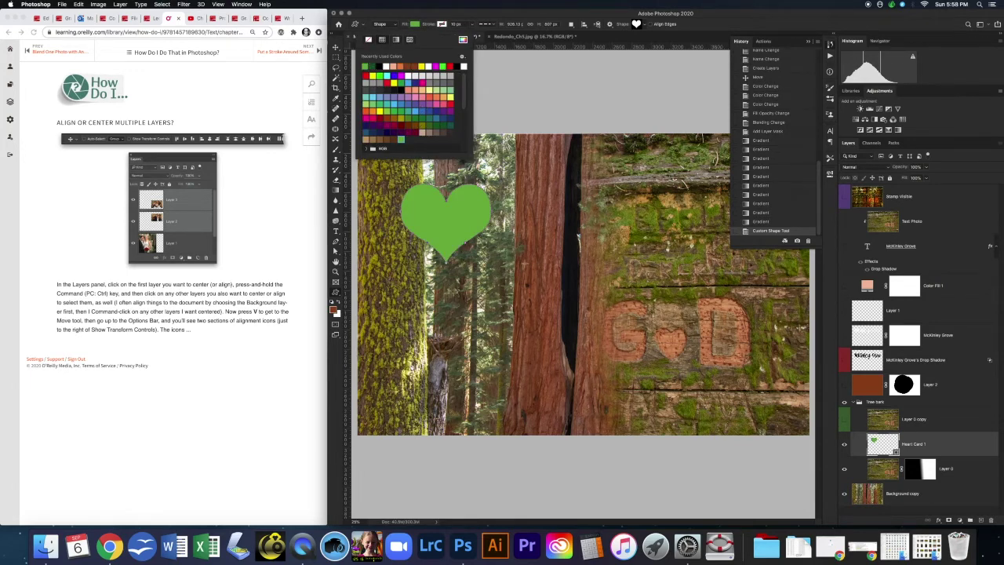
click(466, 14)
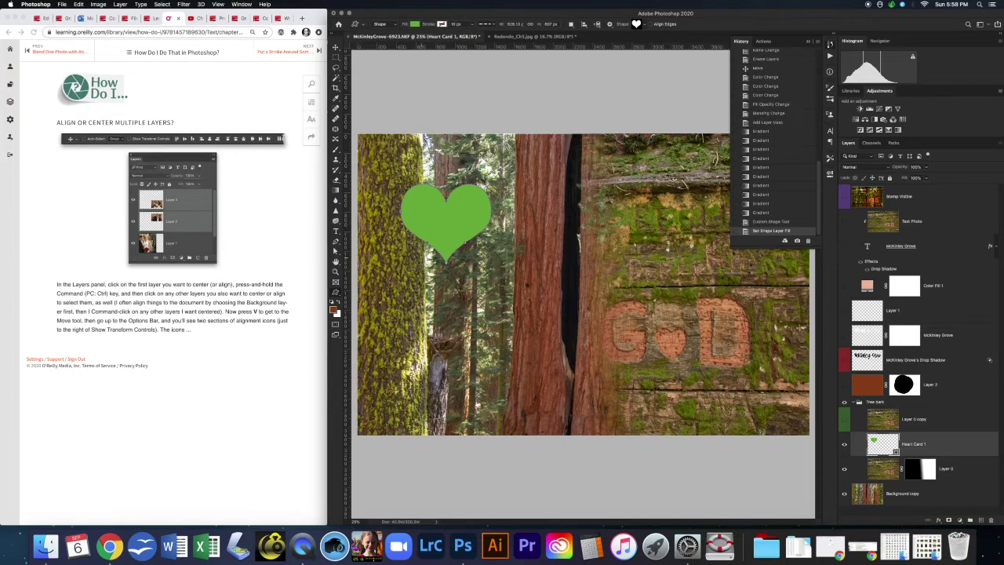
Step: Draw a second, slightly larger heart below and right of the first, and fill it with dark green
drag(514, 271, 593, 364)
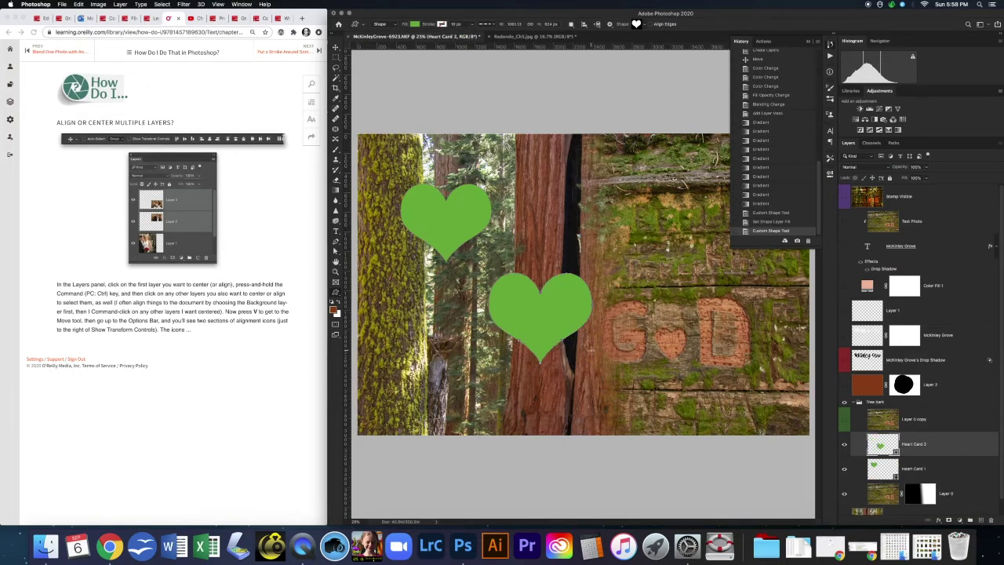
click(416, 25)
click(436, 124)
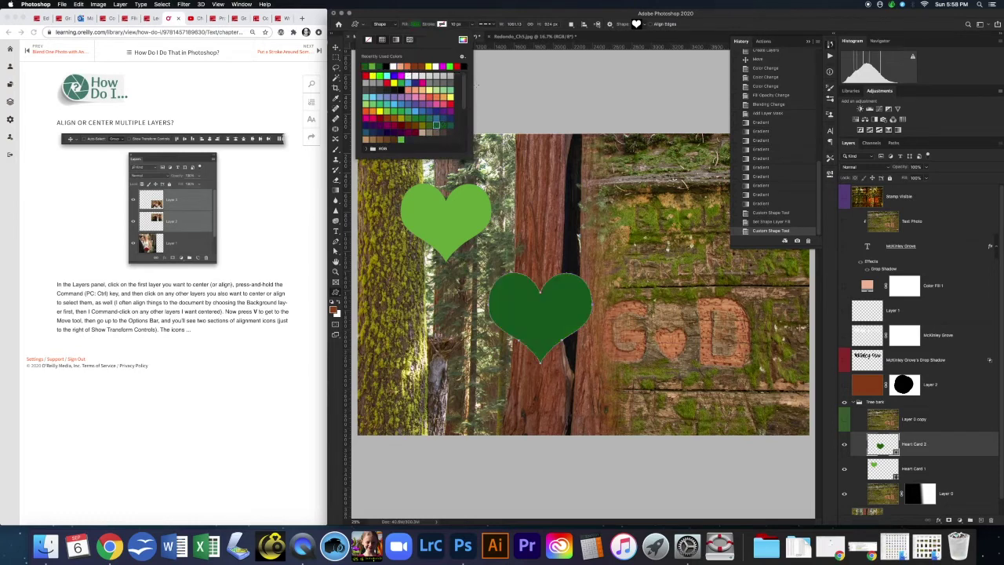
click(577, 178)
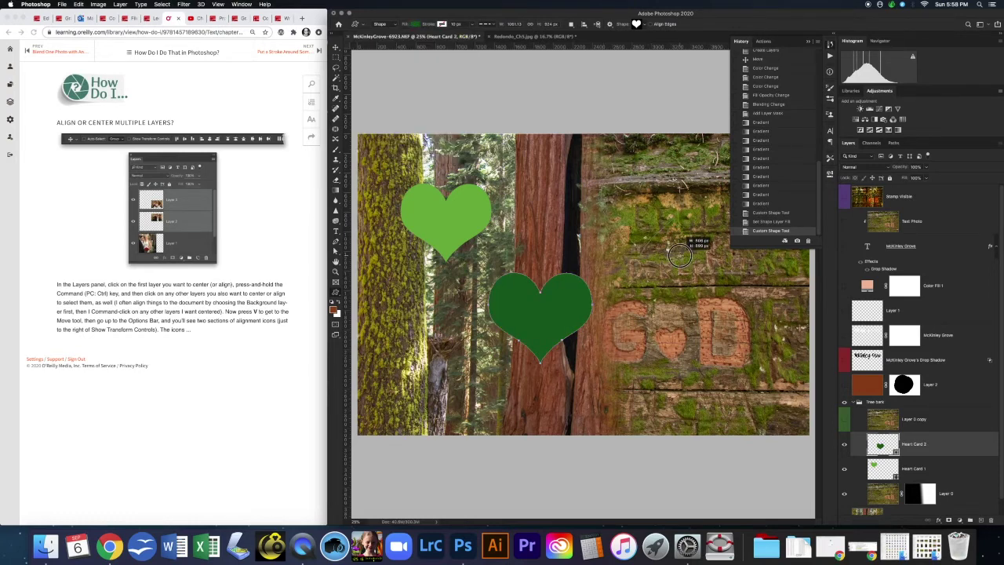
Step: Draw a third, smaller heart over the upper part of the bark and fill it with yellow
drag(679, 255, 681, 252)
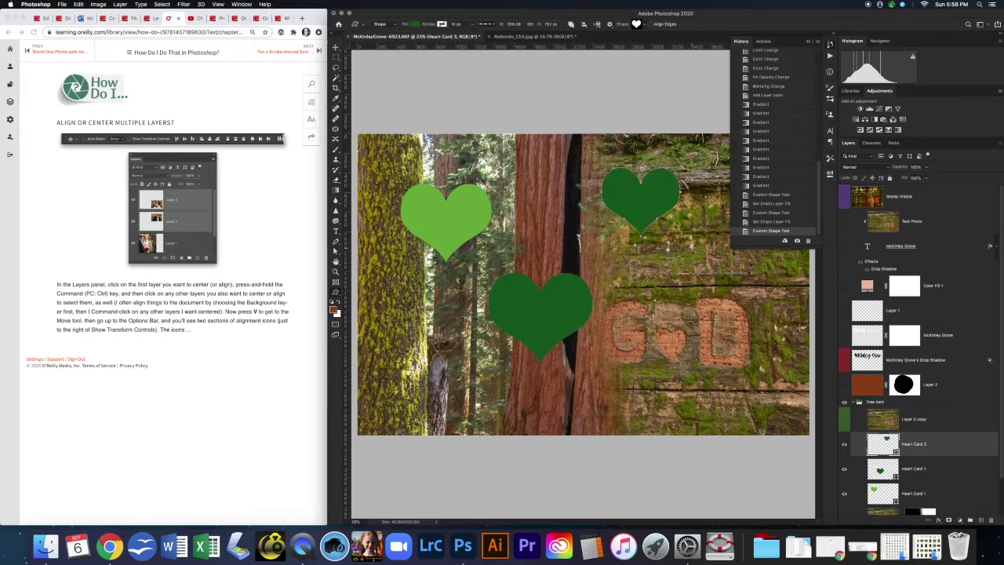
click(415, 23)
click(441, 65)
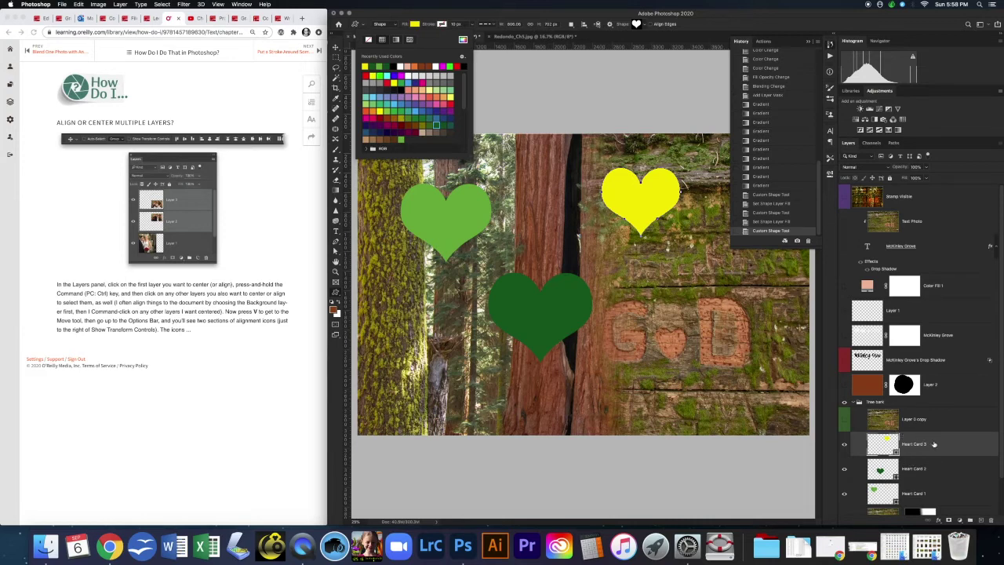
Step: Select the layers Heart Card 1, Heart Card 2 and Heart Card 3 together and switch to the Move tool
click(935, 443)
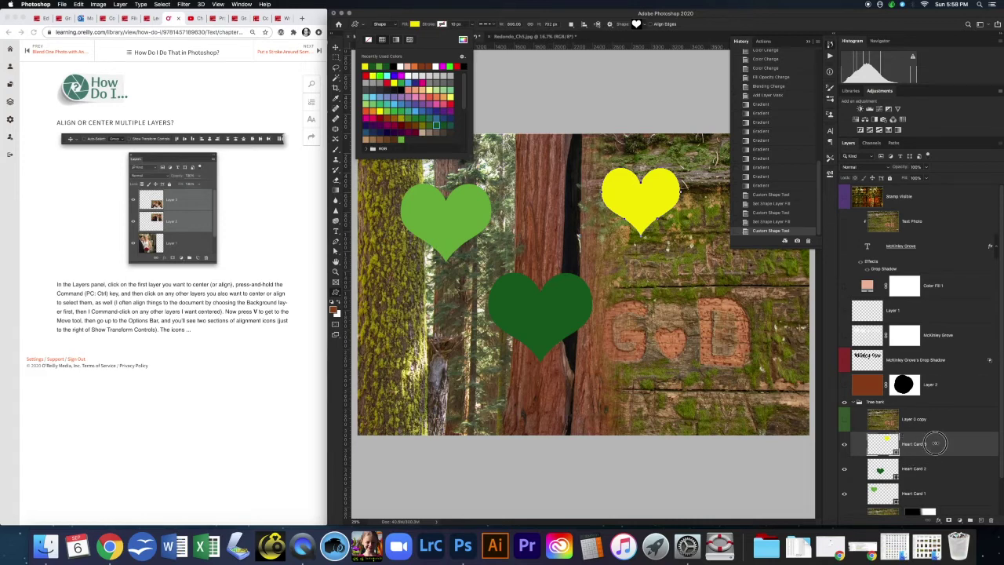
shift+click(922, 494)
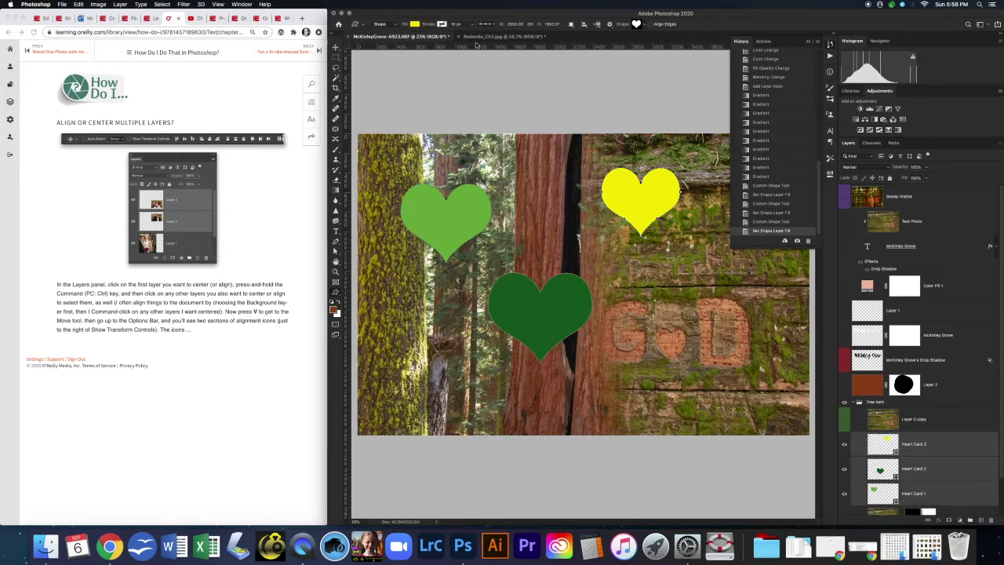
click(336, 52)
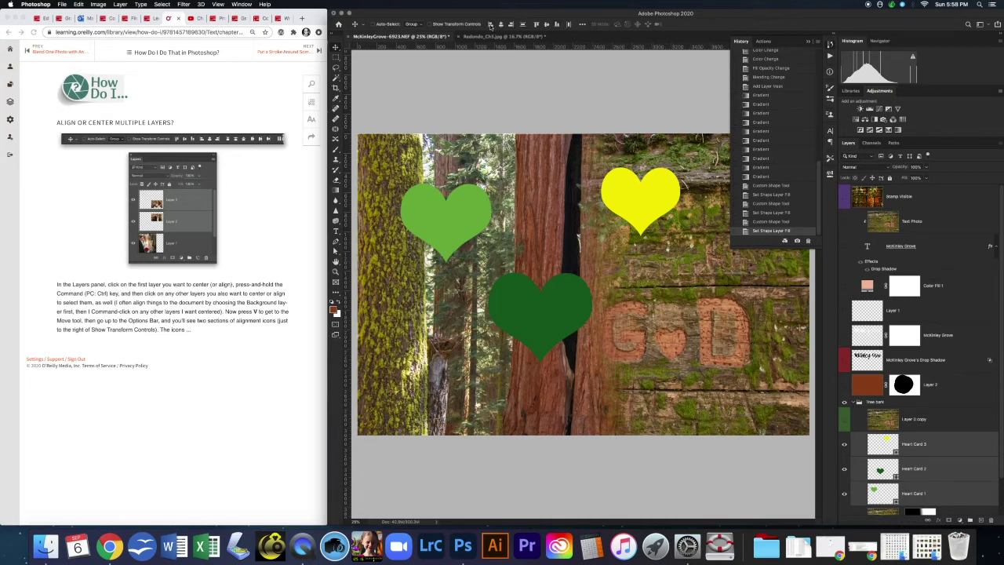
Step: Align the three hearts by left edges, horizontal centers and right edges in turn, and distribute them vertically
click(490, 25)
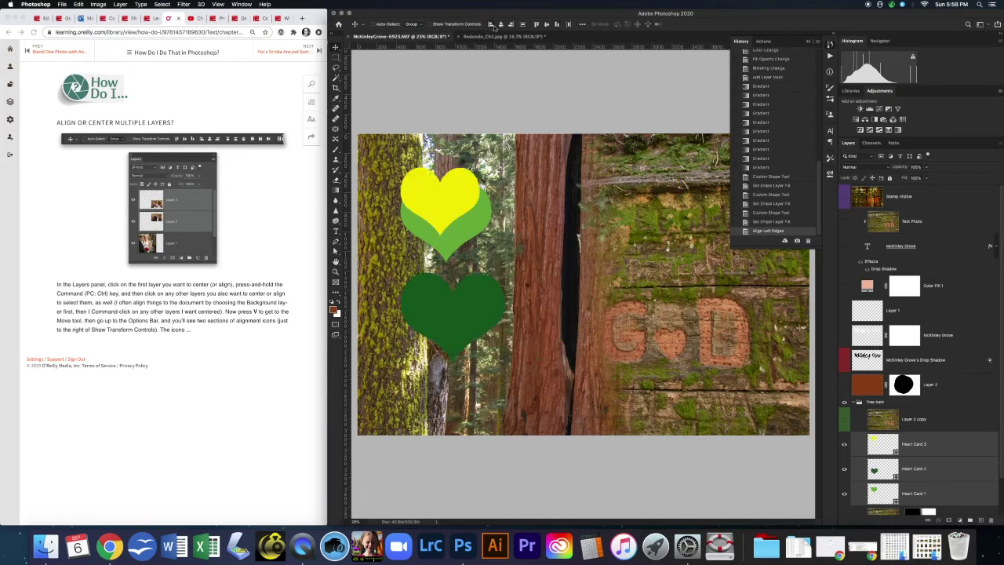
click(500, 25)
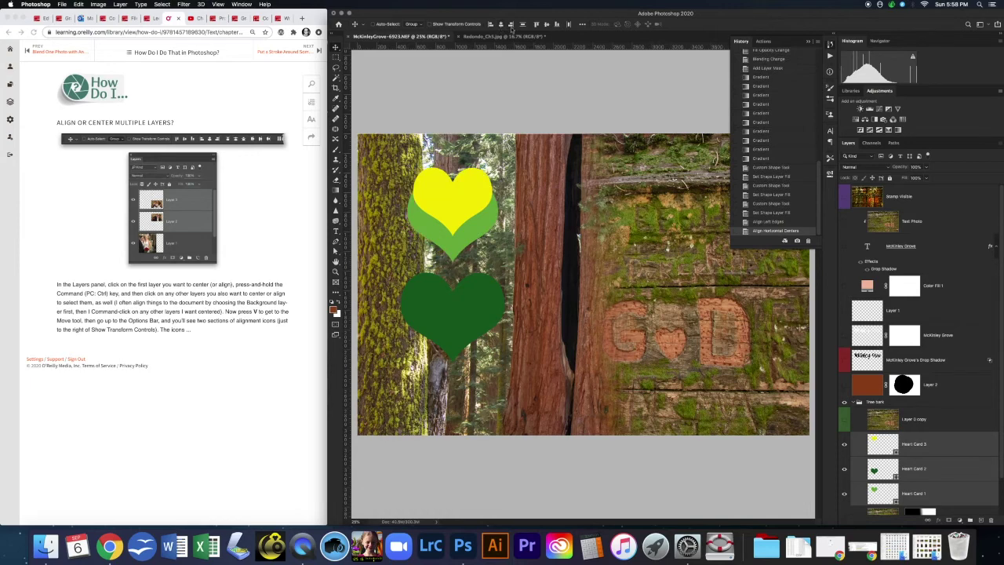
click(511, 26)
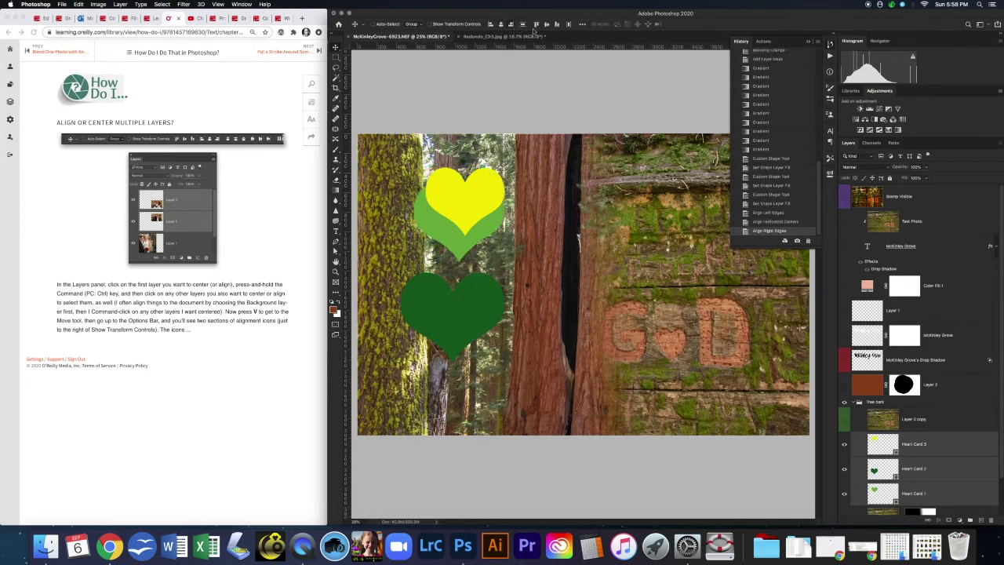
click(523, 25)
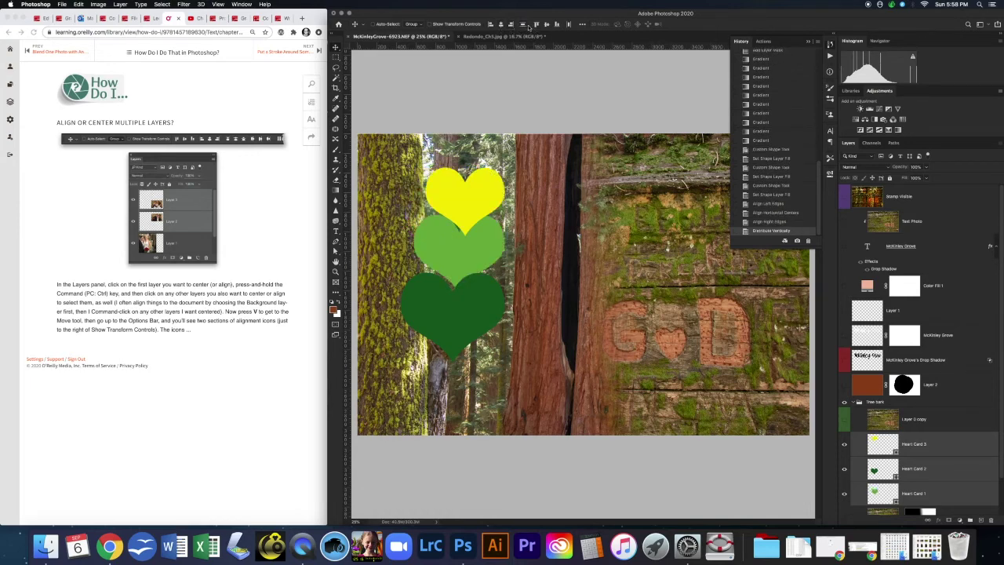
Step: Distribute the three hearts vertically, align them by top edges, vertical centers and bottom edges in turn, and distribute them horizontally
click(523, 26)
click(537, 25)
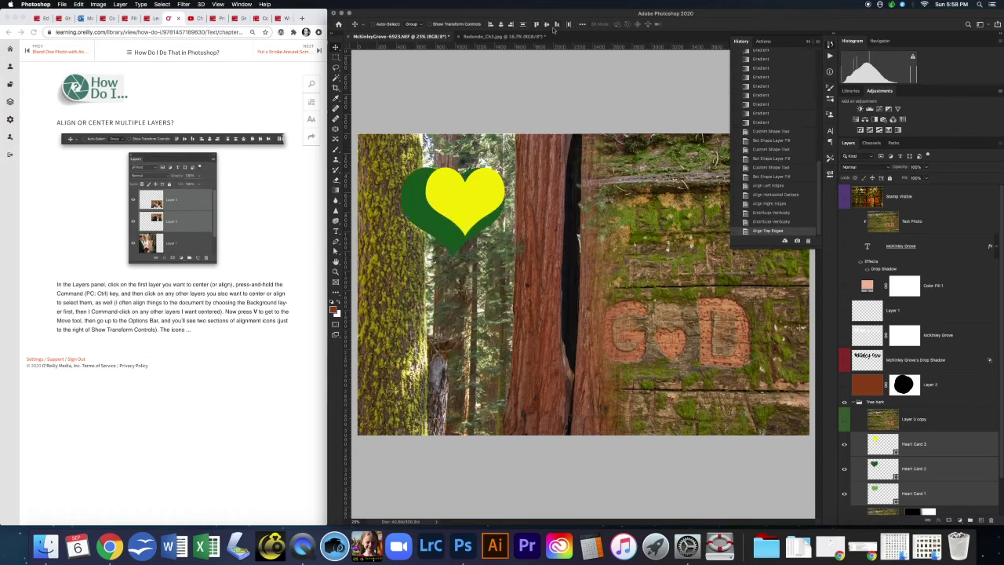
click(547, 25)
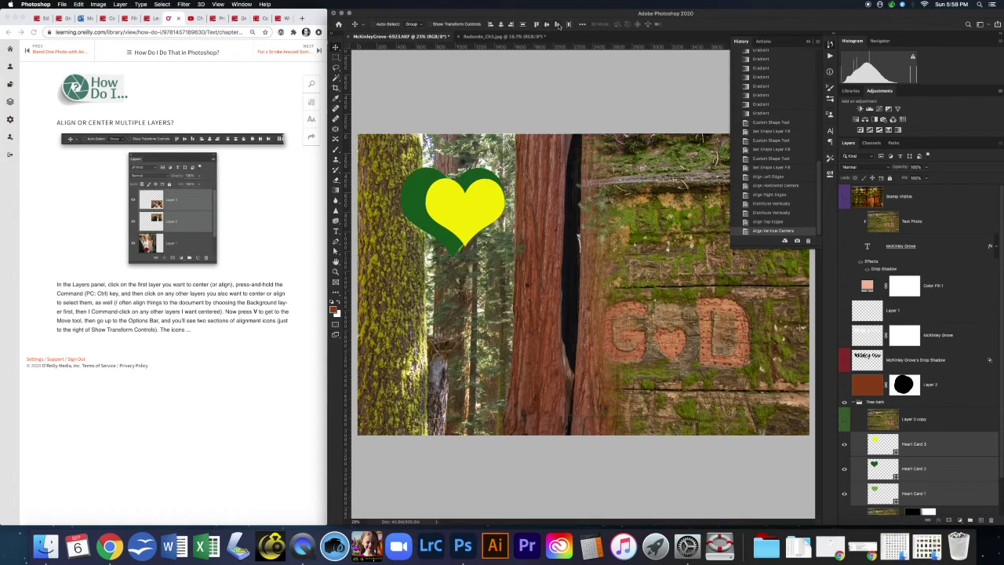
click(556, 25)
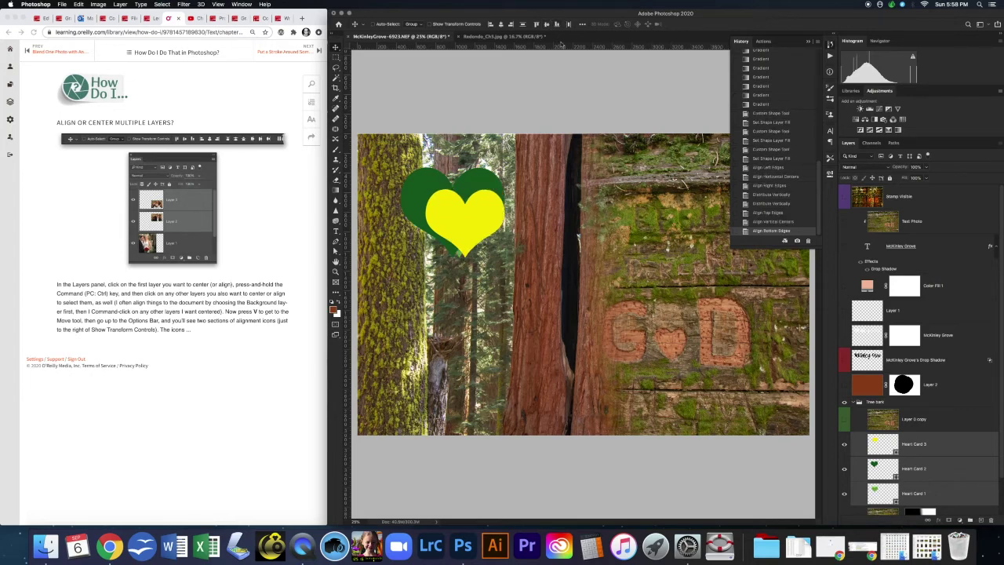
click(568, 24)
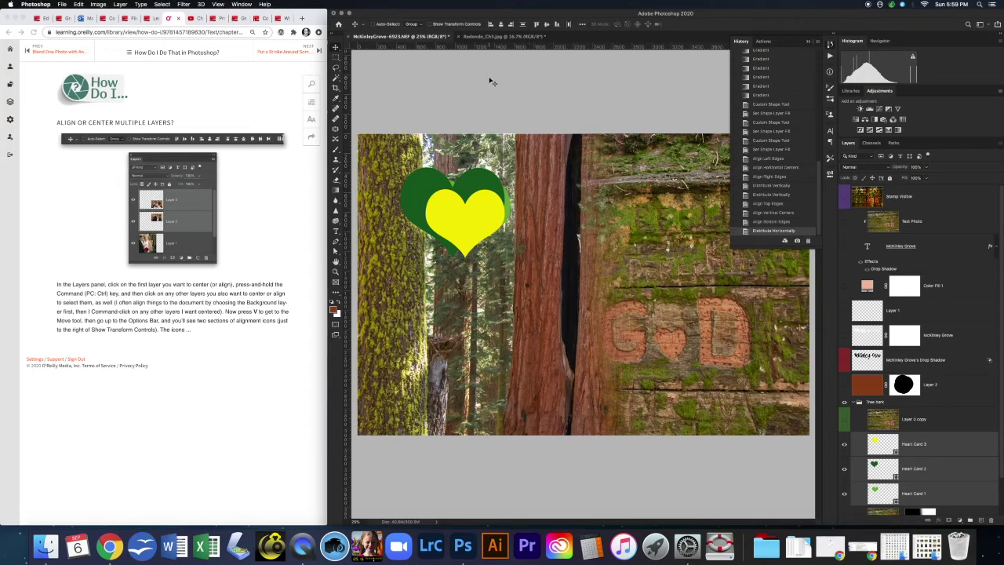
Step: Align the three hearts by their horizontal centers and by their bottom edges
click(500, 24)
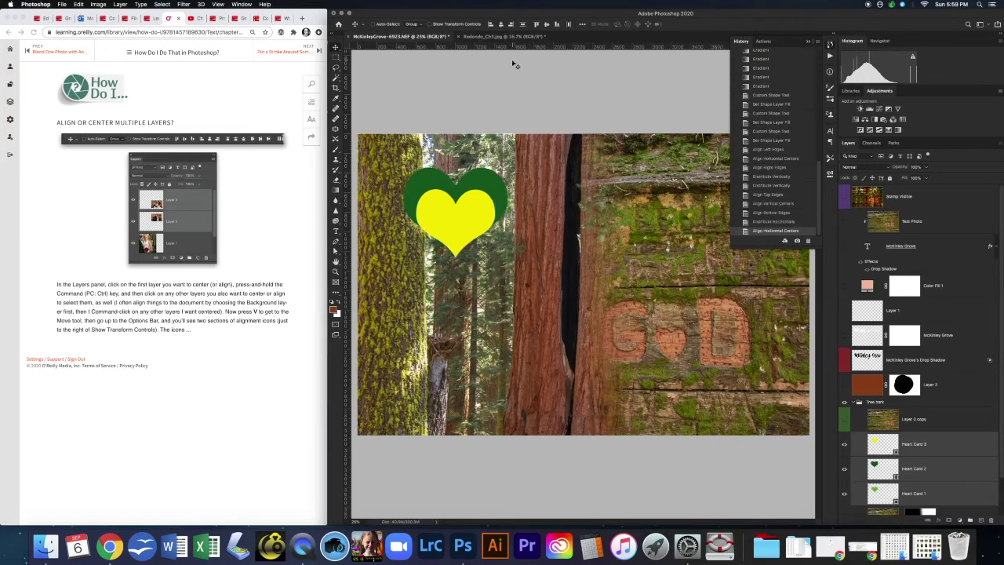
click(501, 25)
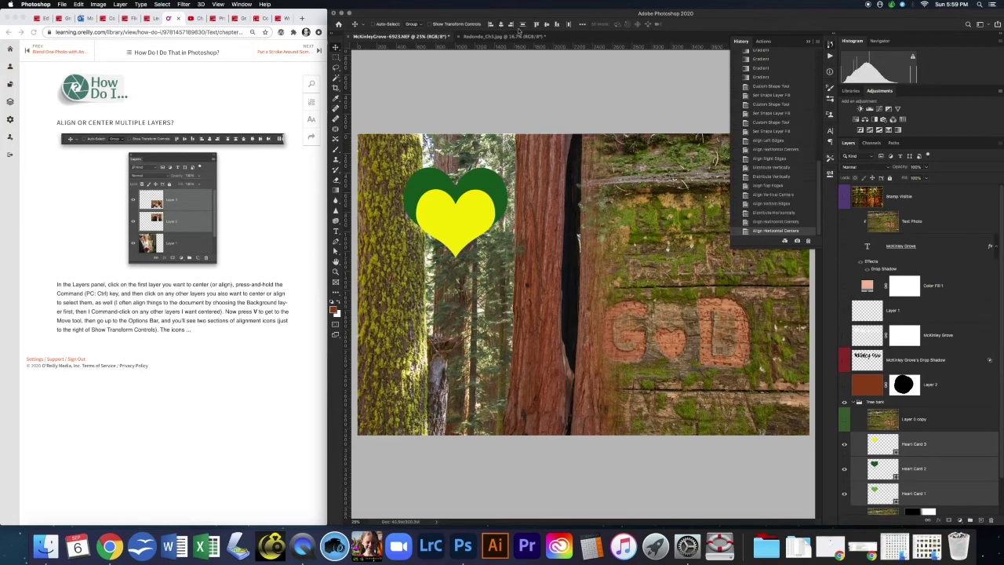
click(557, 25)
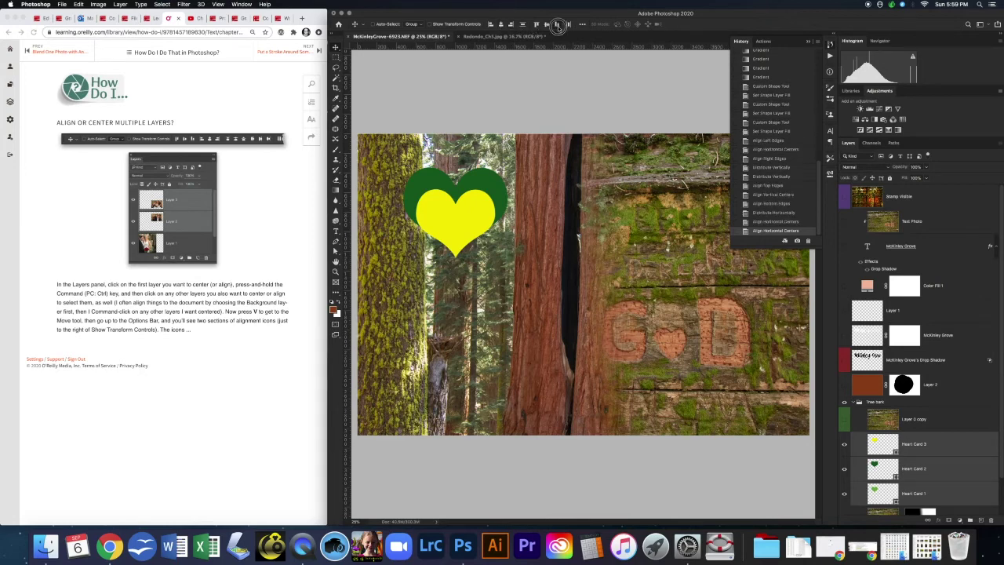
click(500, 25)
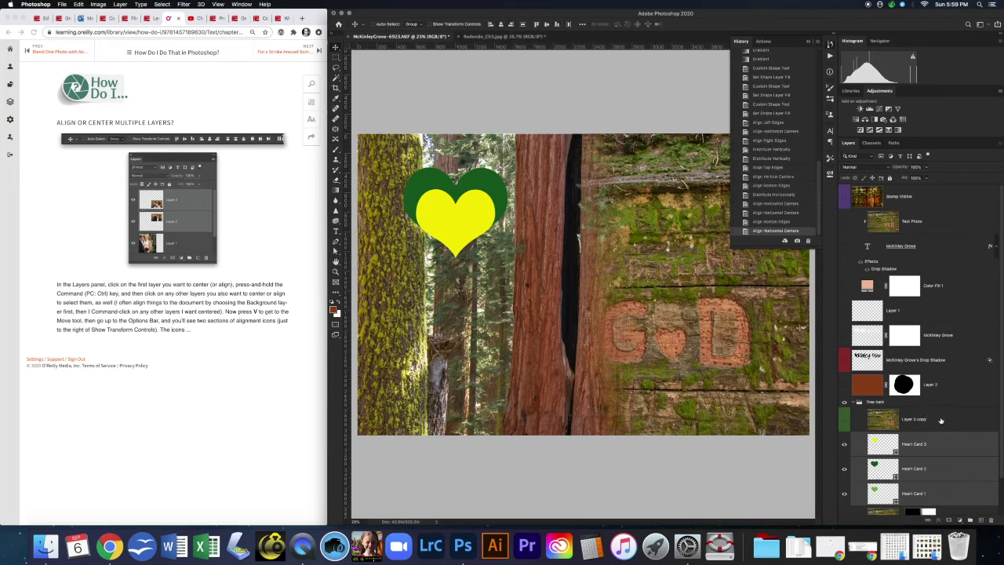
Step: Move the Heart Card 1 layer above Heart Card 2, and align all three heart layers by horizontal and vertical centers
click(914, 493)
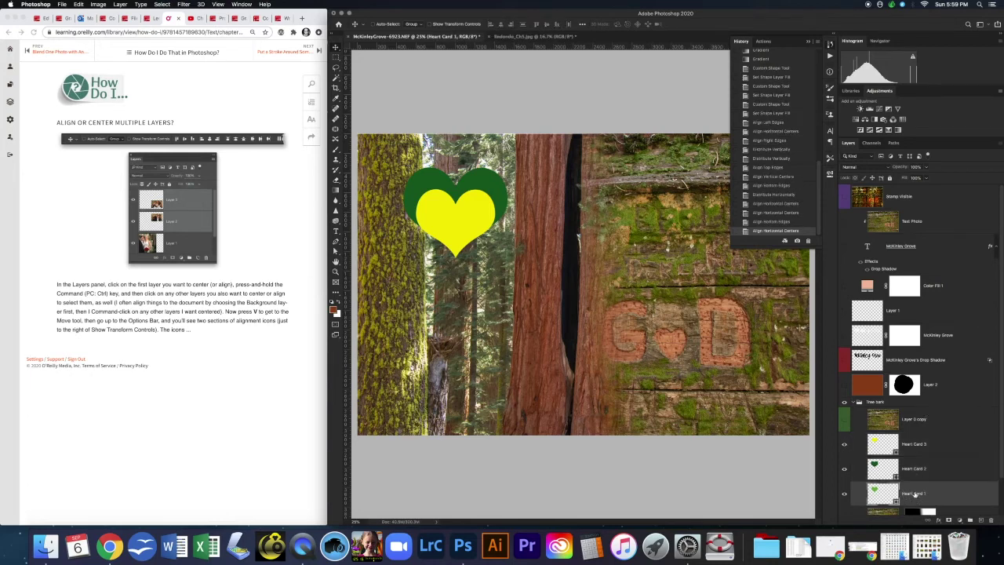
drag(924, 494, 931, 469)
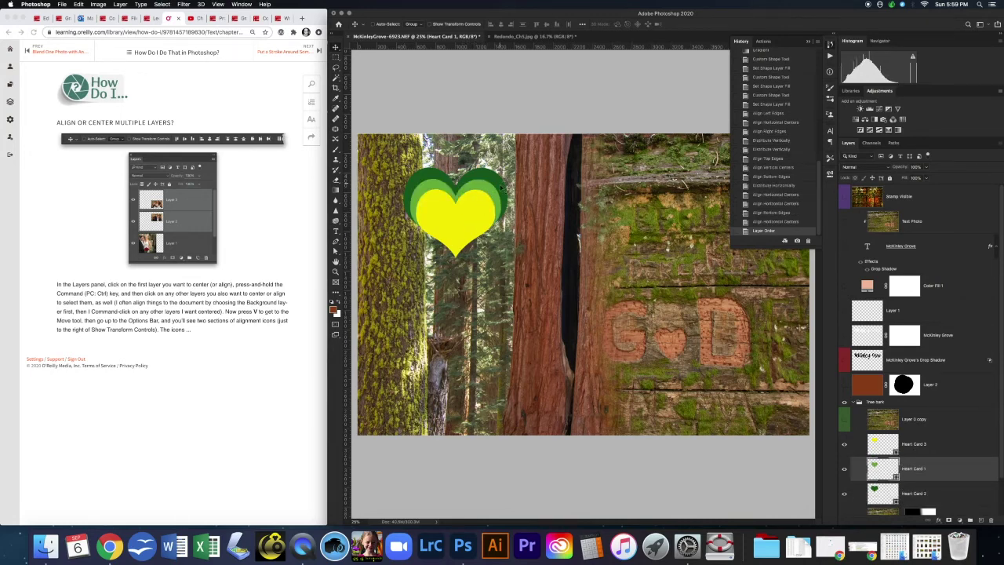
click(919, 442)
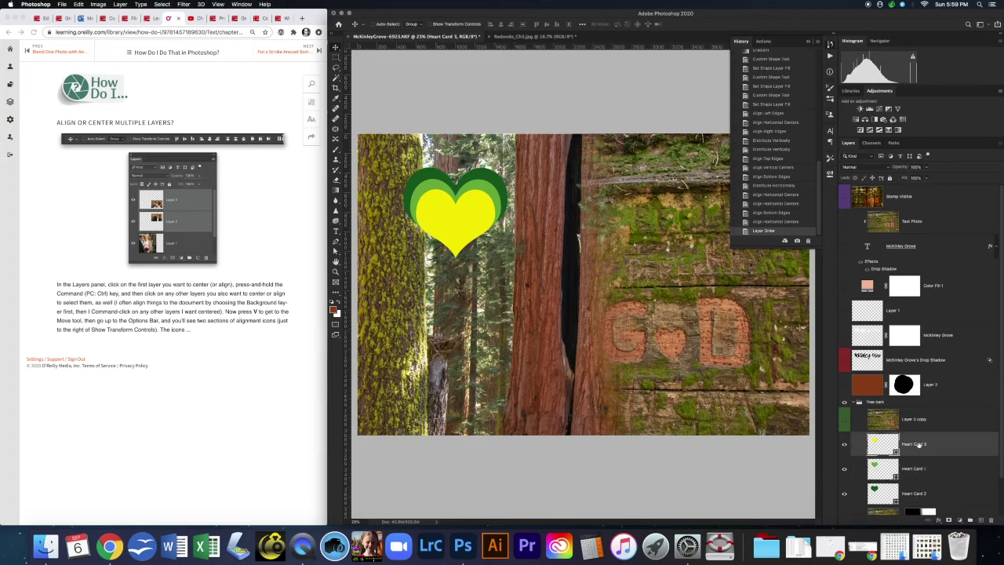
shift+click(923, 495)
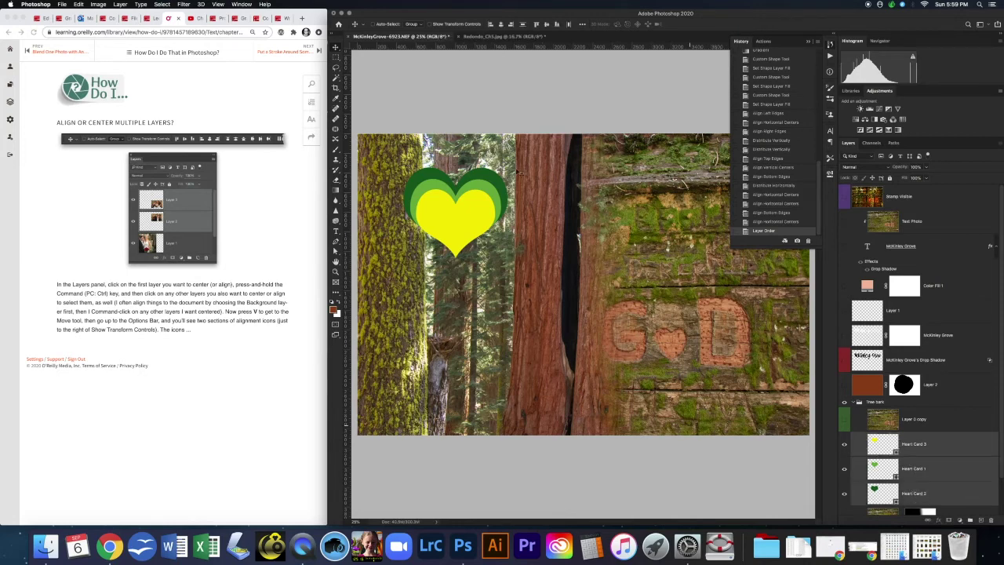
click(501, 25)
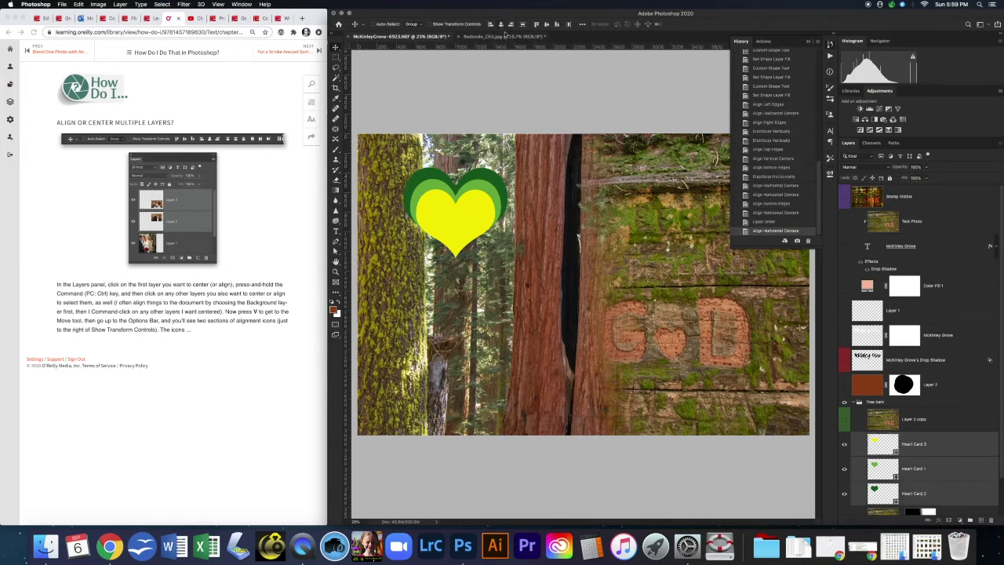
click(546, 25)
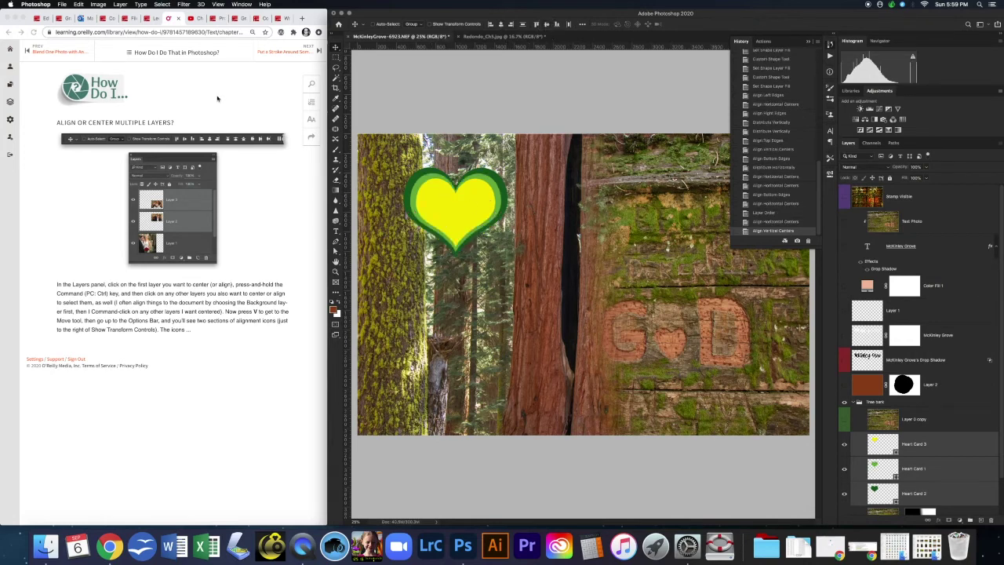
Step: Switch to the online book in Chrome and advance to the page on putting a stroke around something on a layer
click(261, 91)
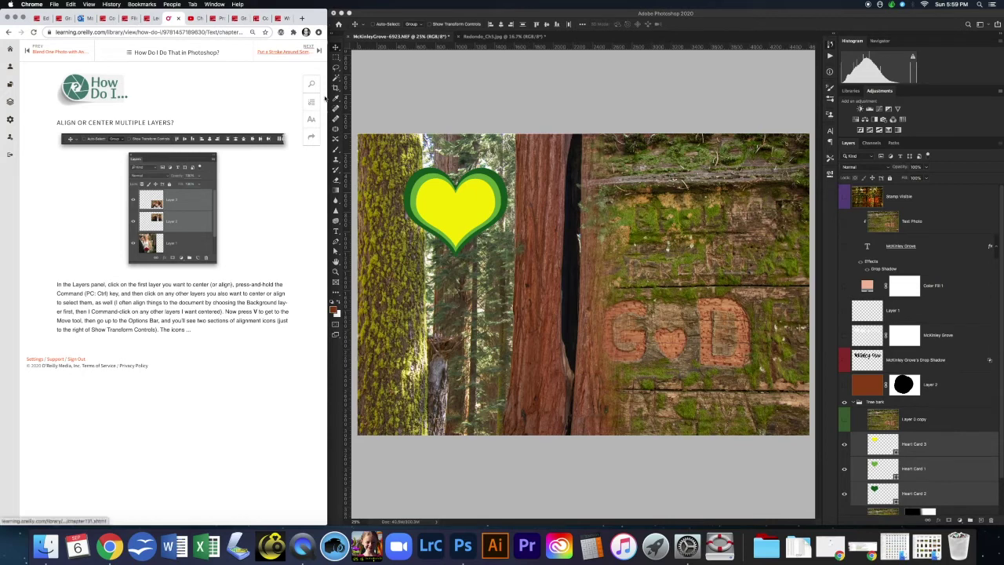
click(283, 51)
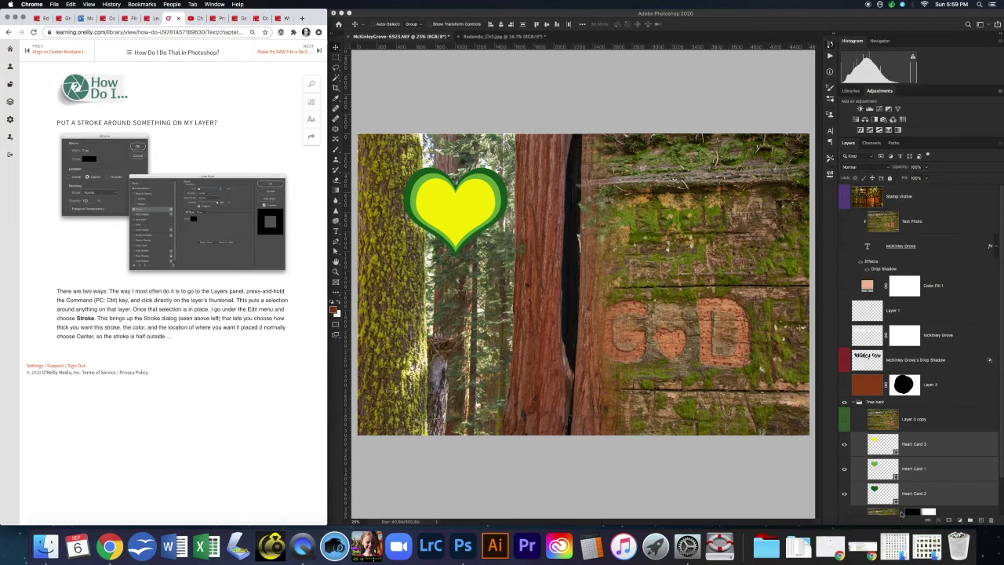
Step: In Photoshop, add an outside Stroke layer style to Heart Card 2 with a size of 73 px and about 77% opacity
click(780, 481)
click(937, 420)
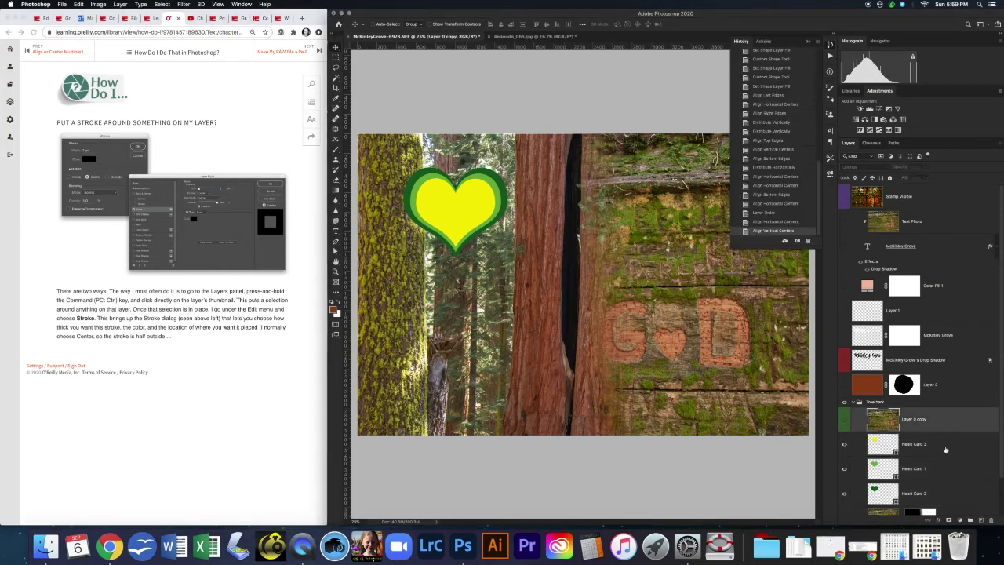
click(880, 496)
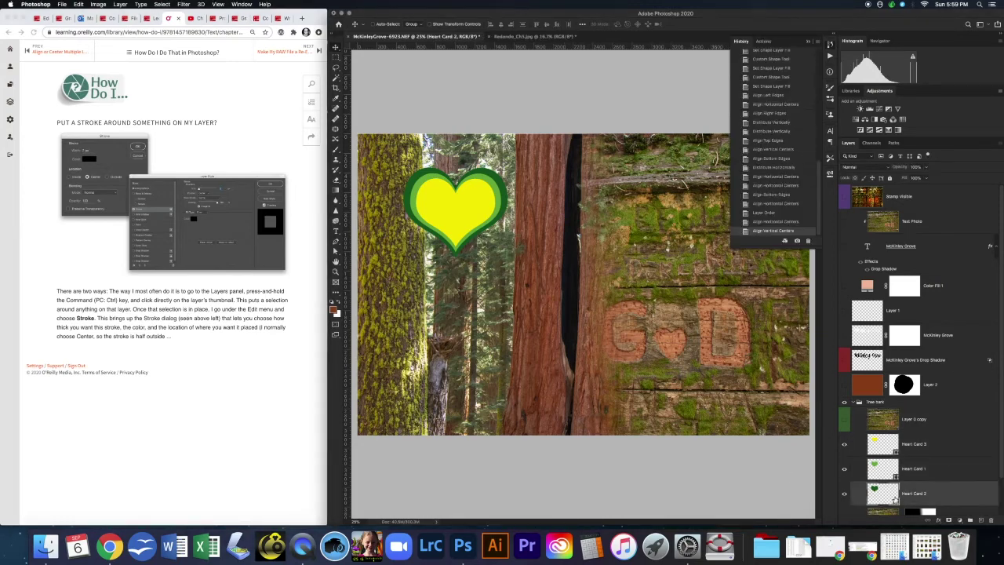
double_click(989, 496)
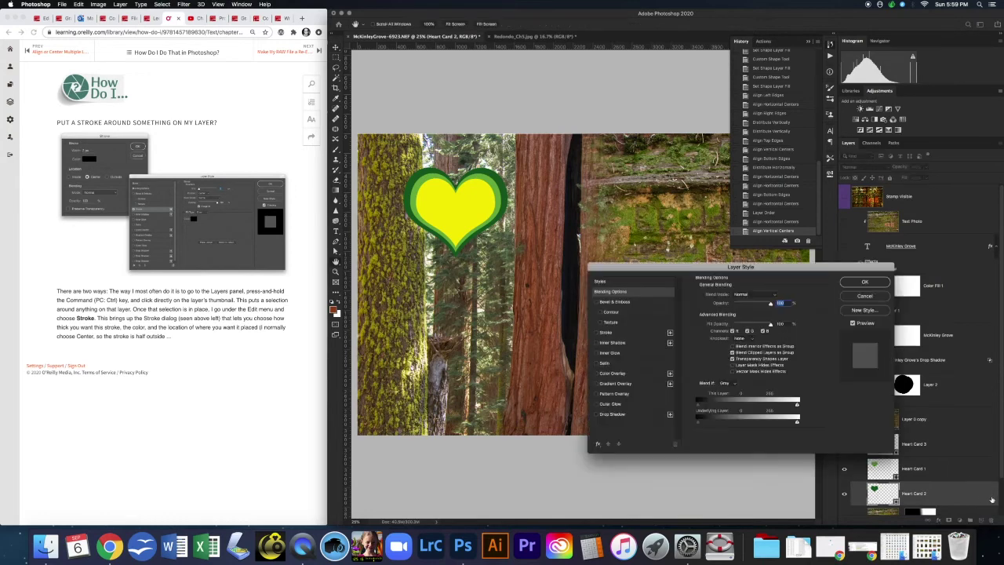
click(596, 333)
click(620, 335)
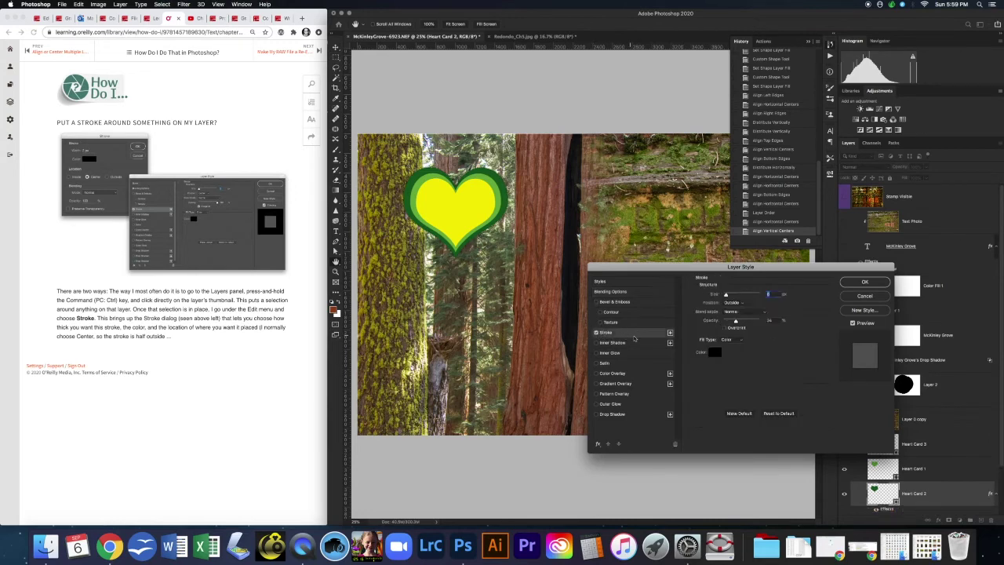
drag(661, 268, 607, 135)
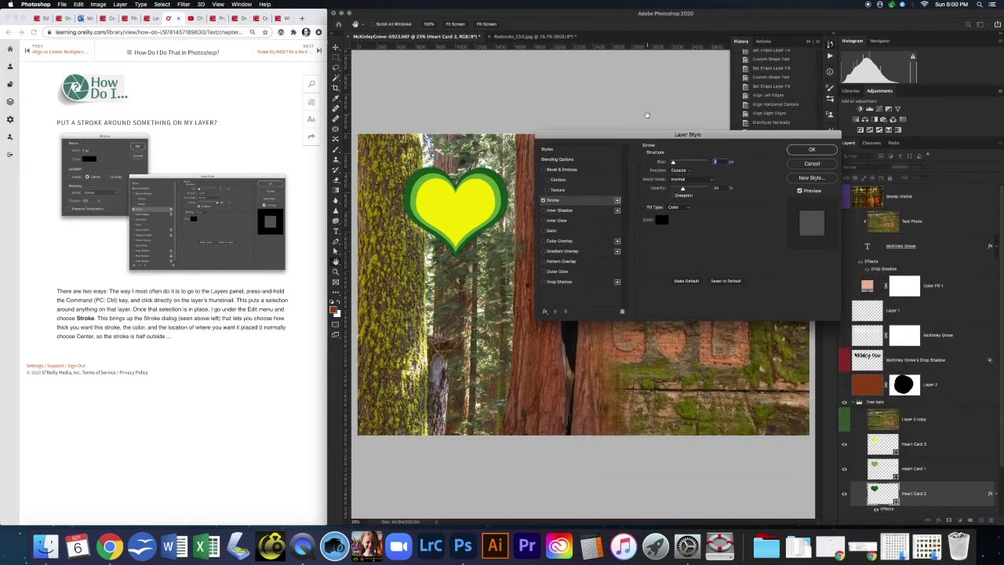
mouse_move(672, 162)
mouse_down()
mouse_move(729, 189)
mouse_move(654, 190)
mouse_move(706, 191)
mouse_up()
Step: Set the stroke color of Heart Card 2 to a very dark red and apply the layer style
click(661, 220)
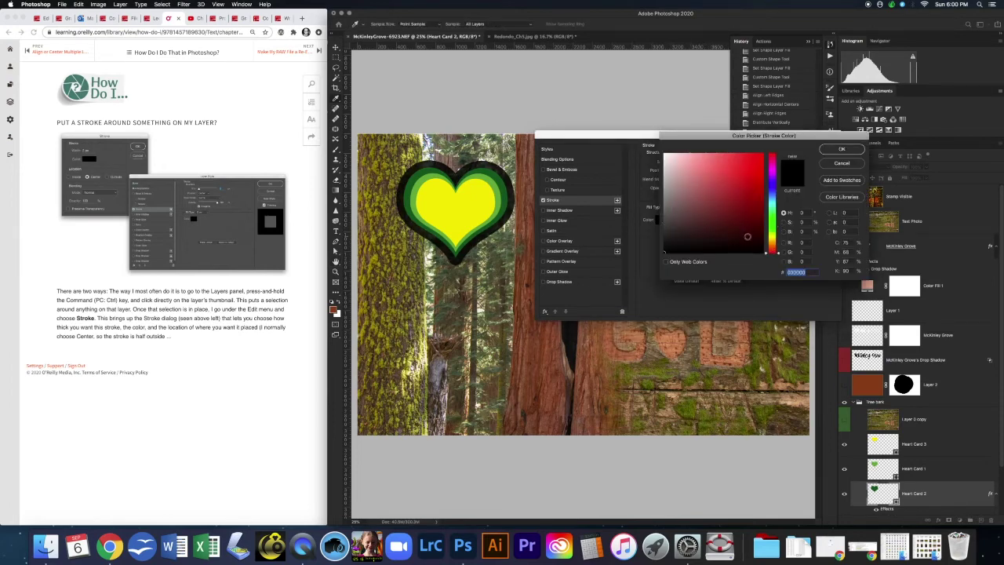
mouse_move(747, 236)
mouse_down()
mouse_move(762, 236)
mouse_move(744, 242)
mouse_up()
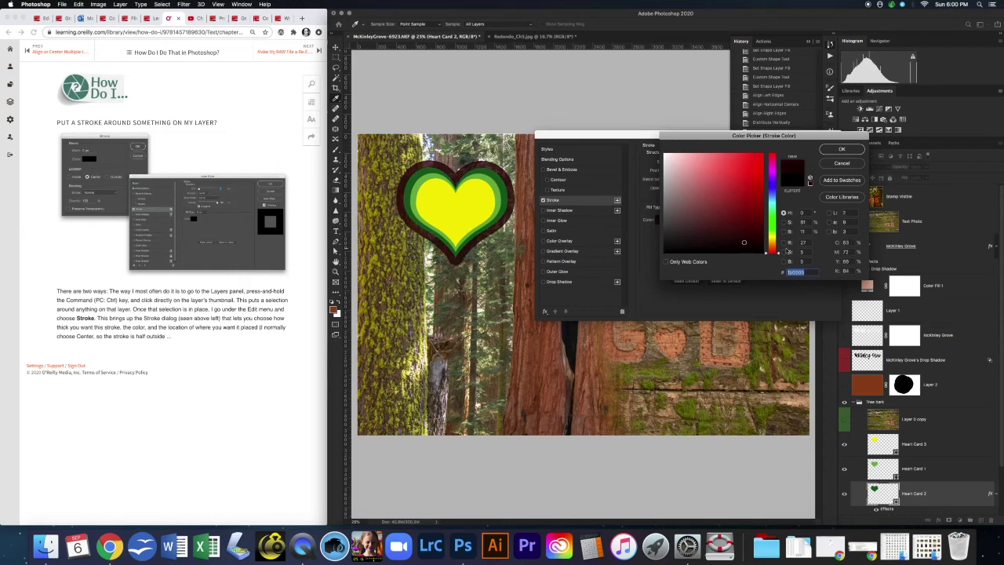
click(841, 149)
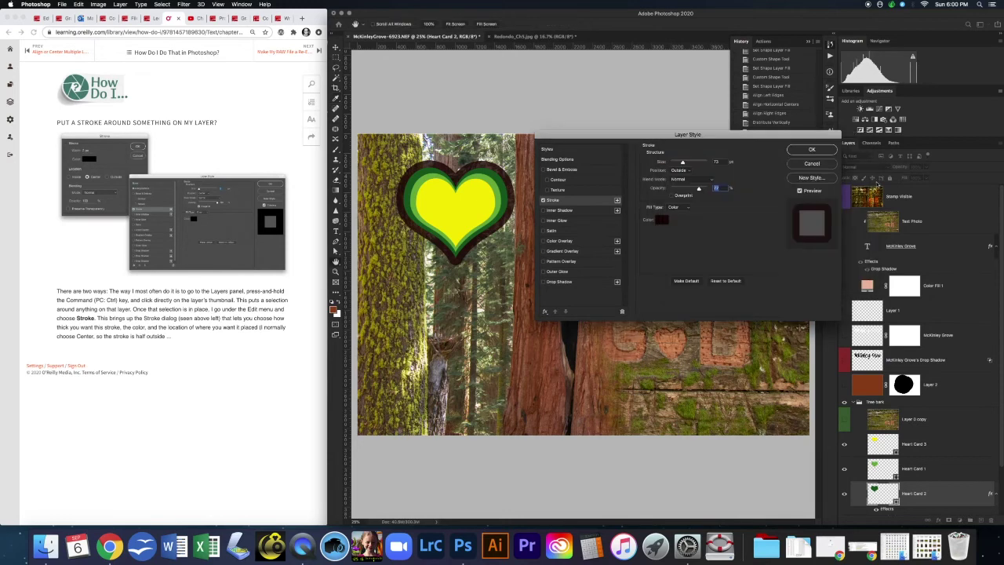
click(812, 150)
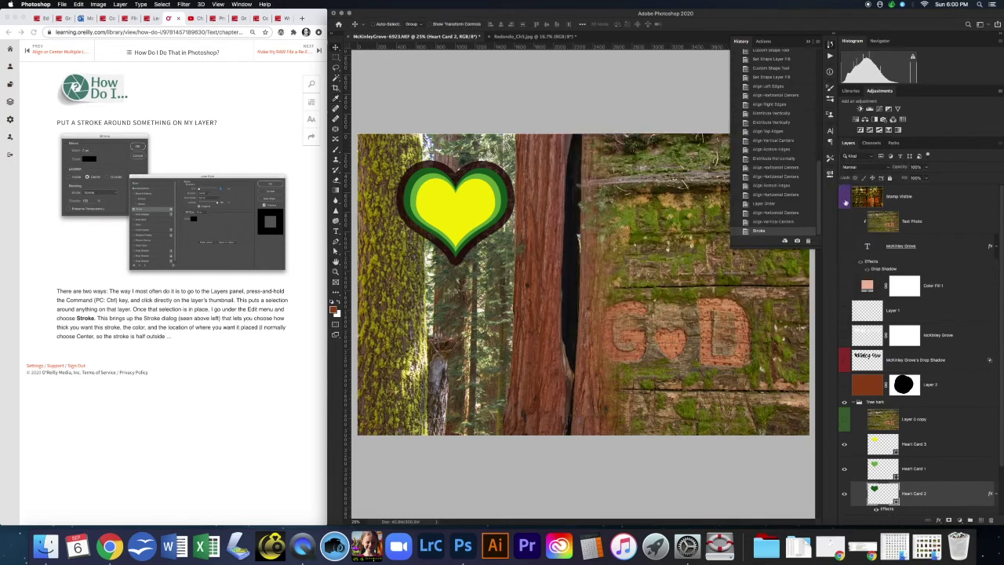
Step: Reopen the Stroke effect settings of Heart Card 2 for review and close them
drag(997, 410, 998, 460)
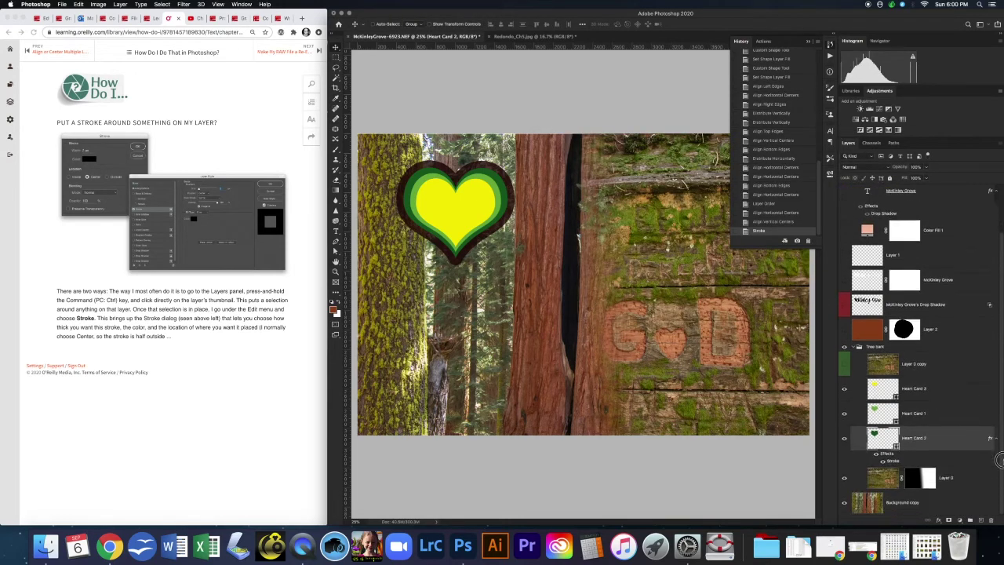
double_click(893, 468)
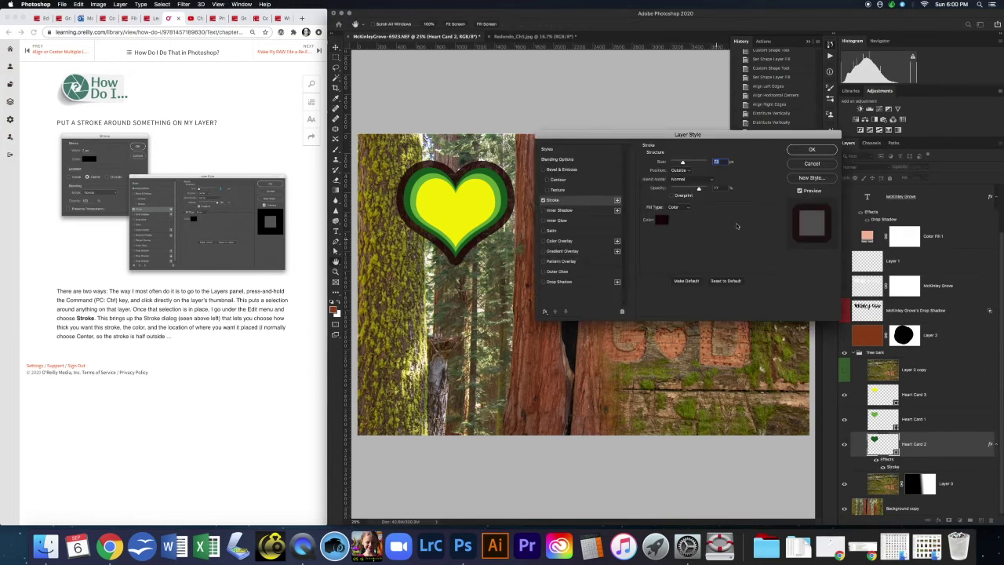
click(811, 149)
Step: In Chrome, read the page on making a RAW file a re-editable layer, marking the Open Object passage, and advance to the following page
click(234, 97)
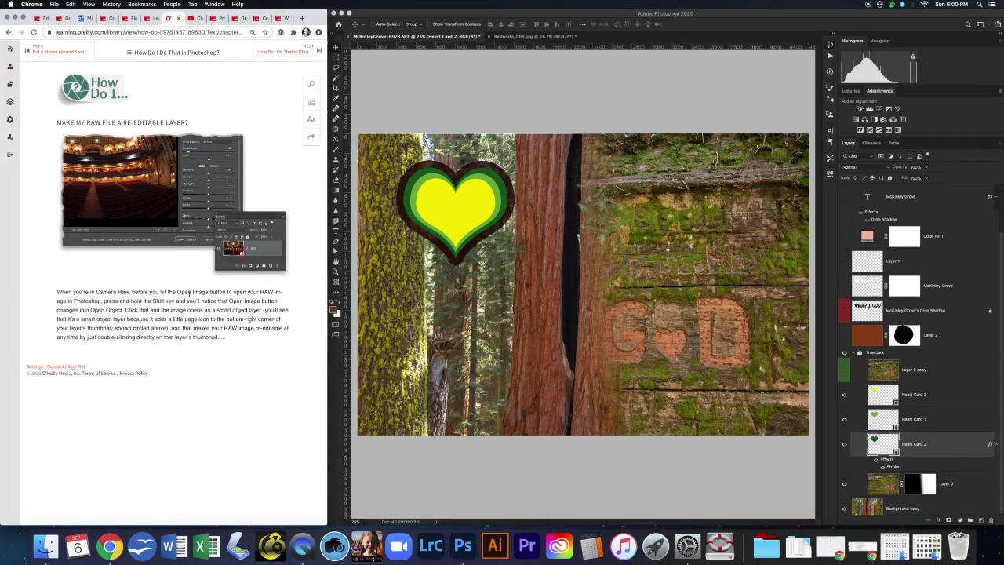
drag(177, 291, 271, 291)
drag(103, 301, 125, 312)
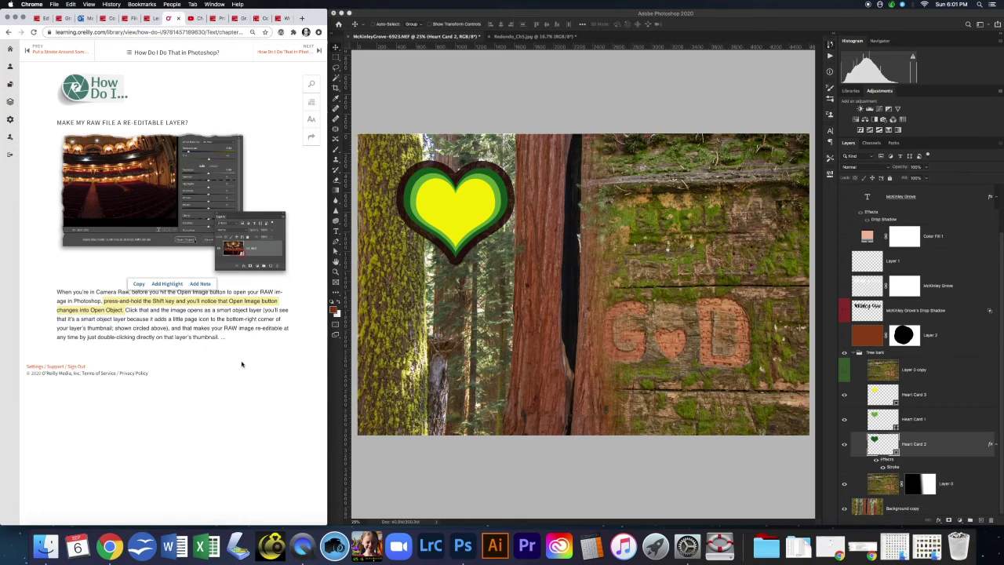
click(318, 52)
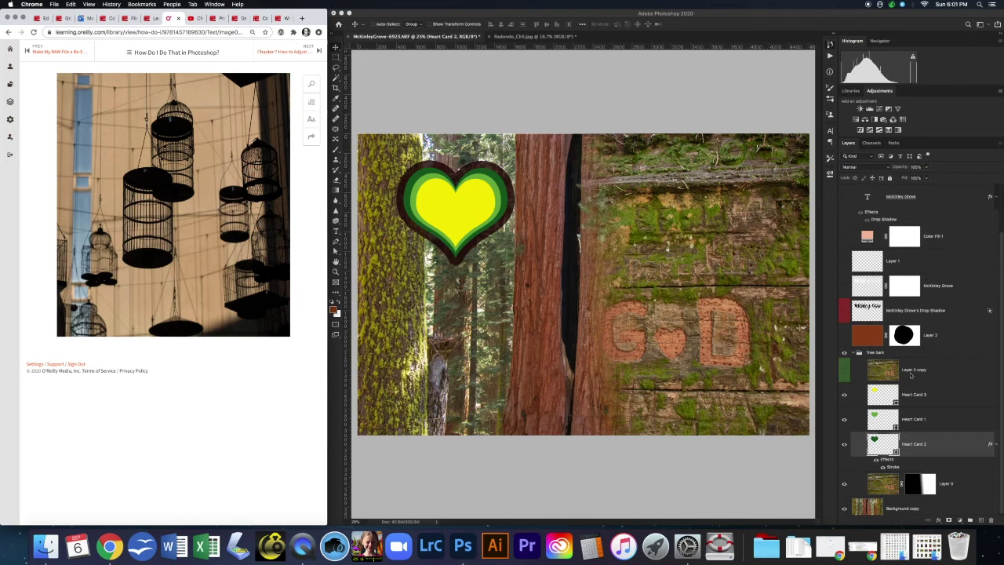
Step: In Photoshop, close the Adjustments, Libraries and Histogram panel groups so the layer list gets the full height
click(998, 302)
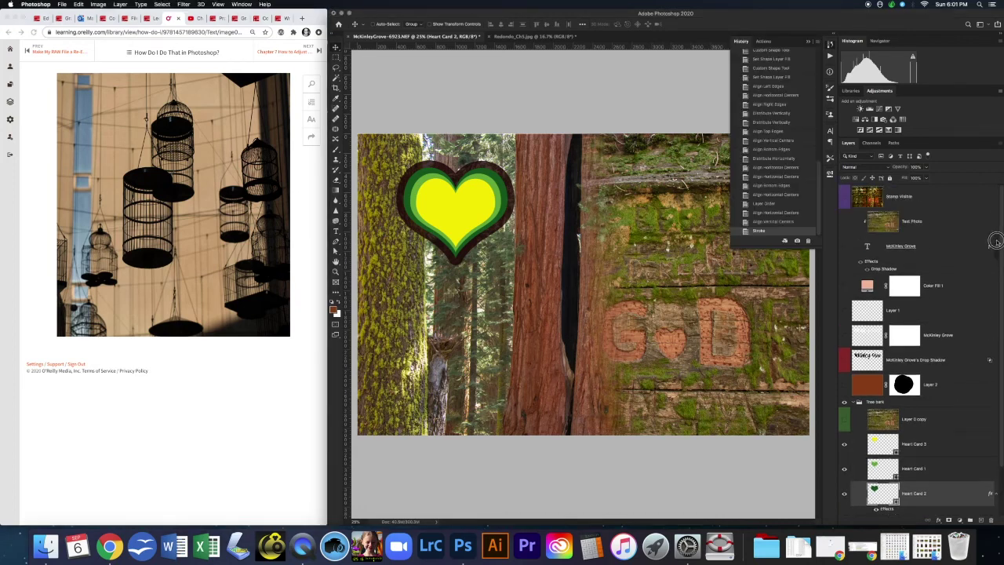
scroll(998, 308, down, 1)
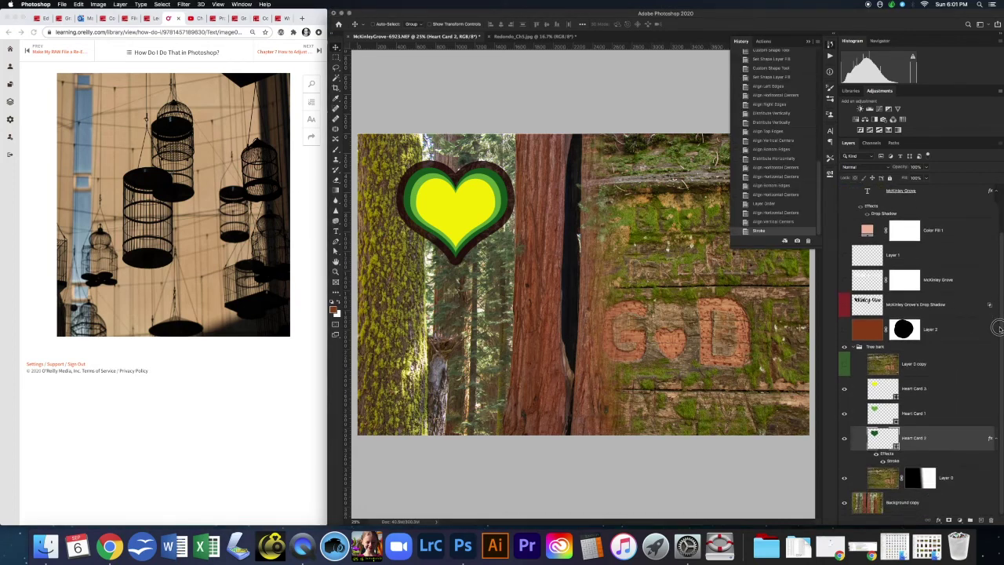
scroll(999, 289, up, 1)
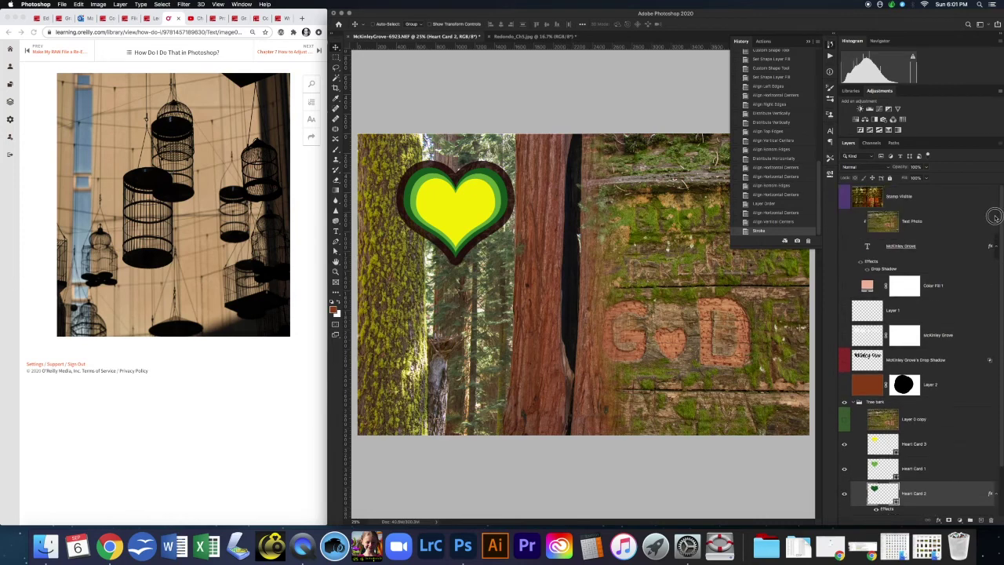
scroll(995, 249, down, 1)
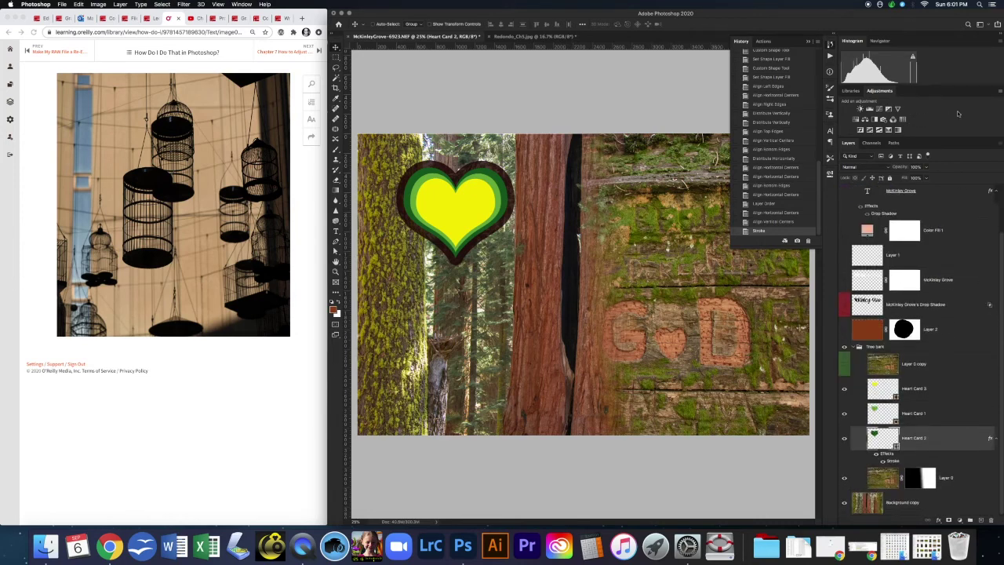
click(999, 91)
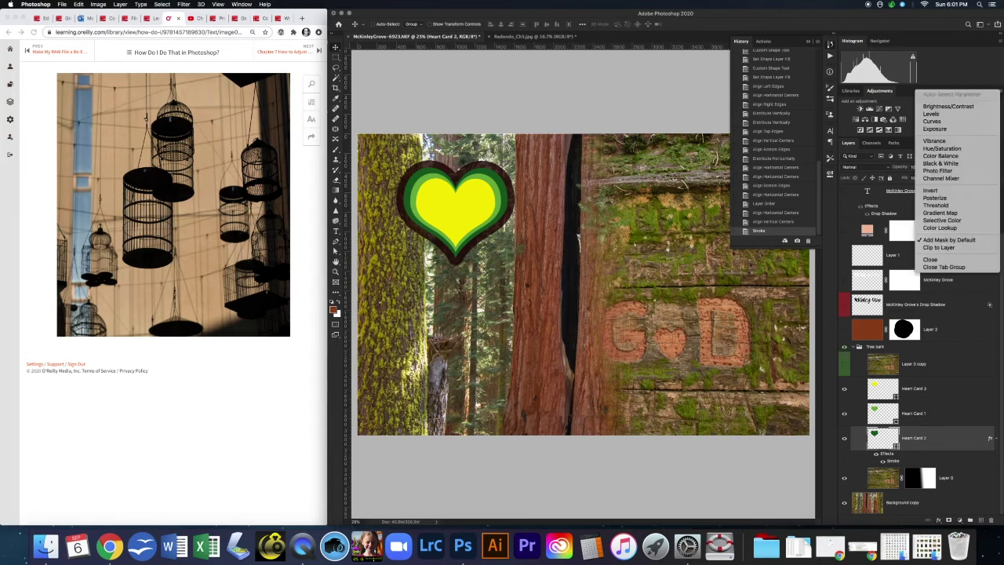
click(941, 267)
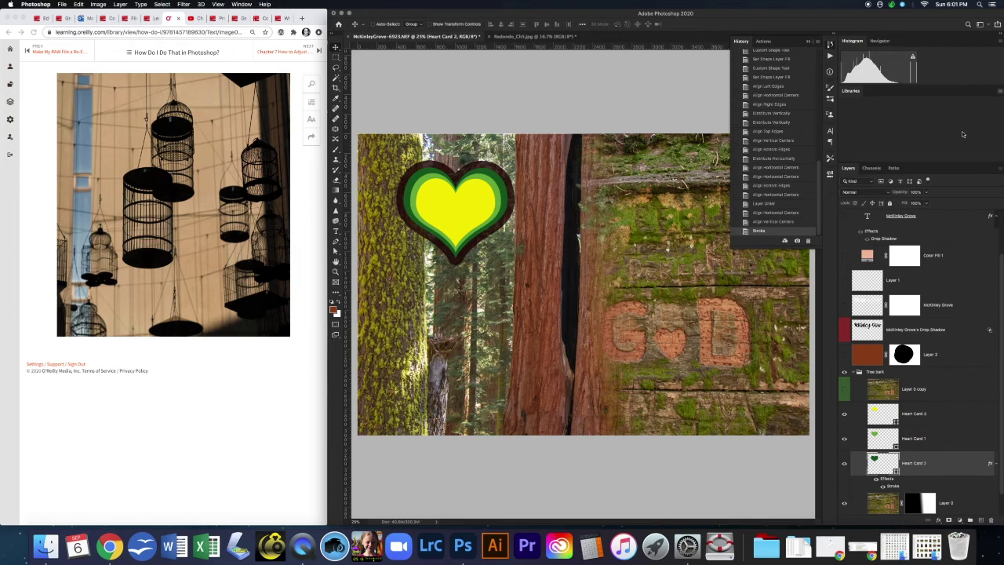
click(999, 91)
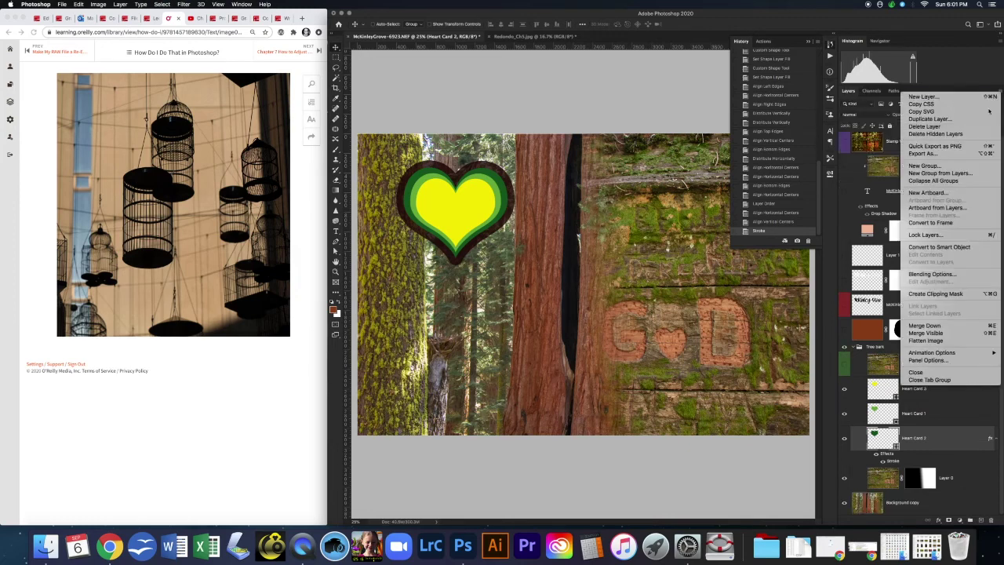
click(975, 61)
click(1000, 43)
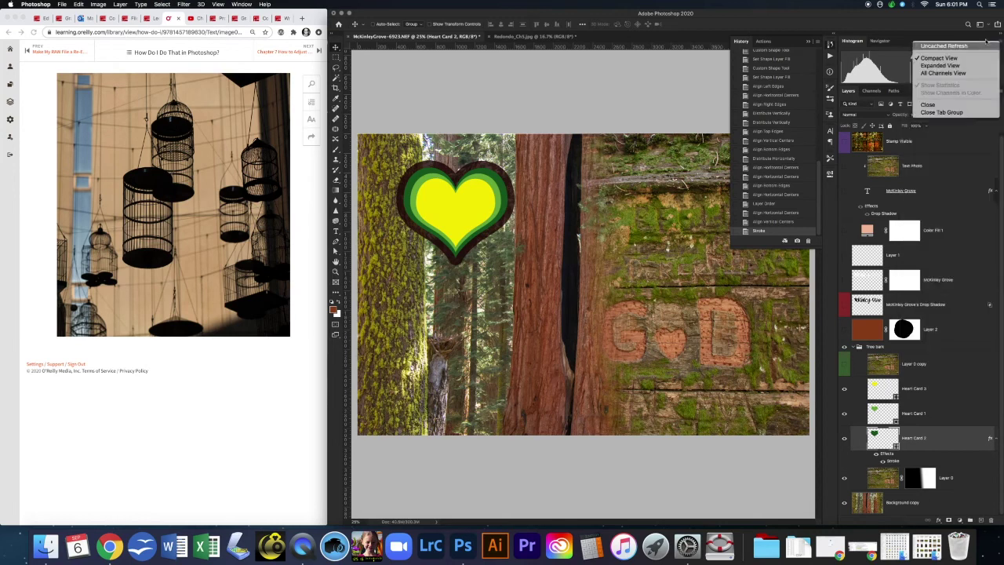
click(966, 115)
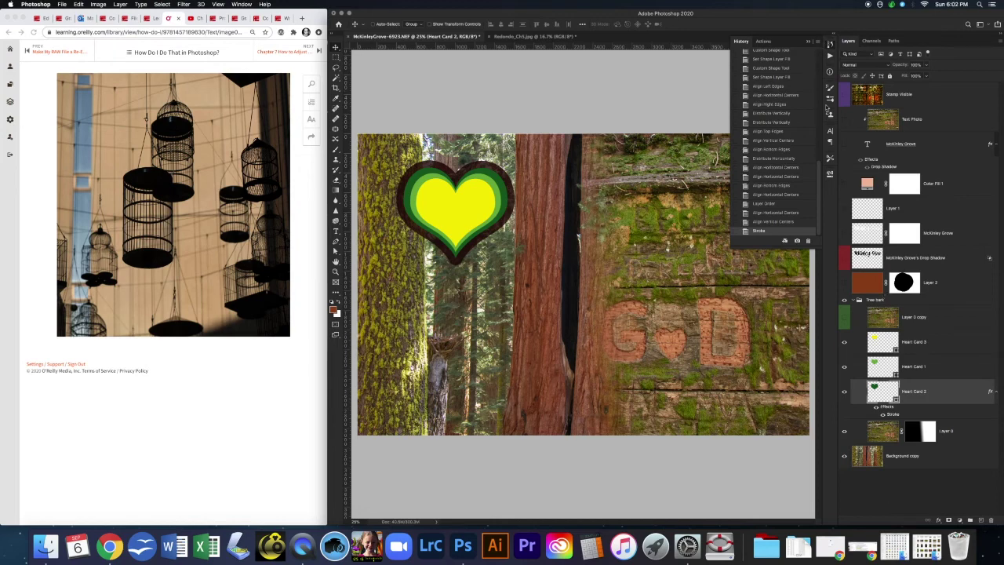
Step: Enlarge the history list to review the recorded edits of the composite, and collapse it
drag(768, 248, 796, 506)
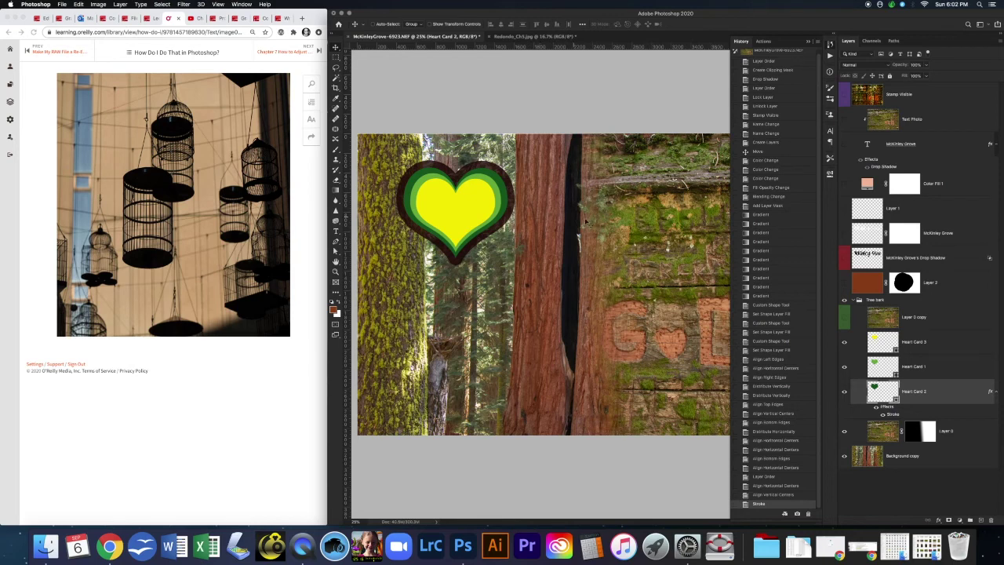
click(809, 41)
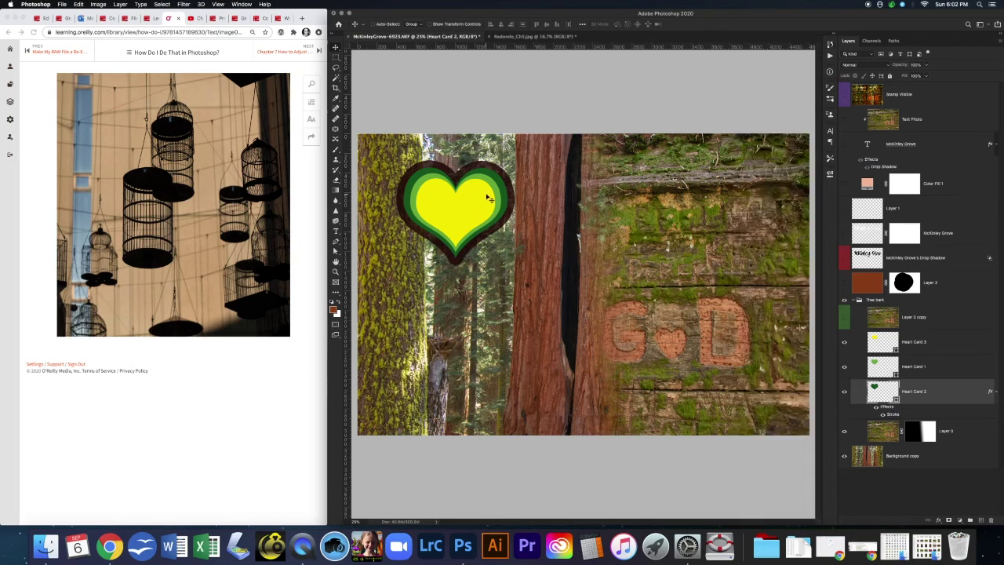
Step: Save the composite as a layered Photoshop file in the Ch5&6 folder, named with the surname plus "_Ch5and6", with Maximize Compatibility on
click(61, 5)
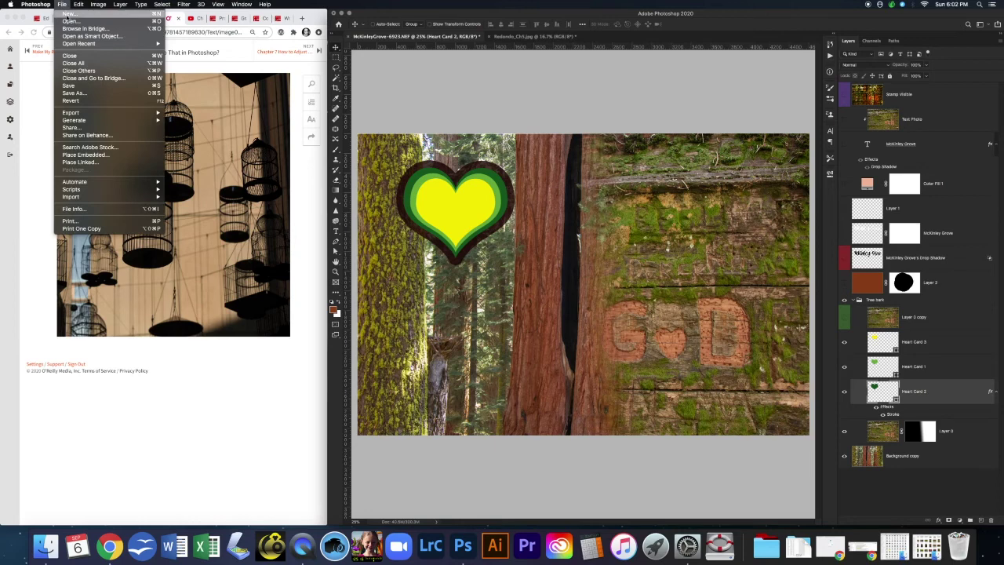
click(74, 86)
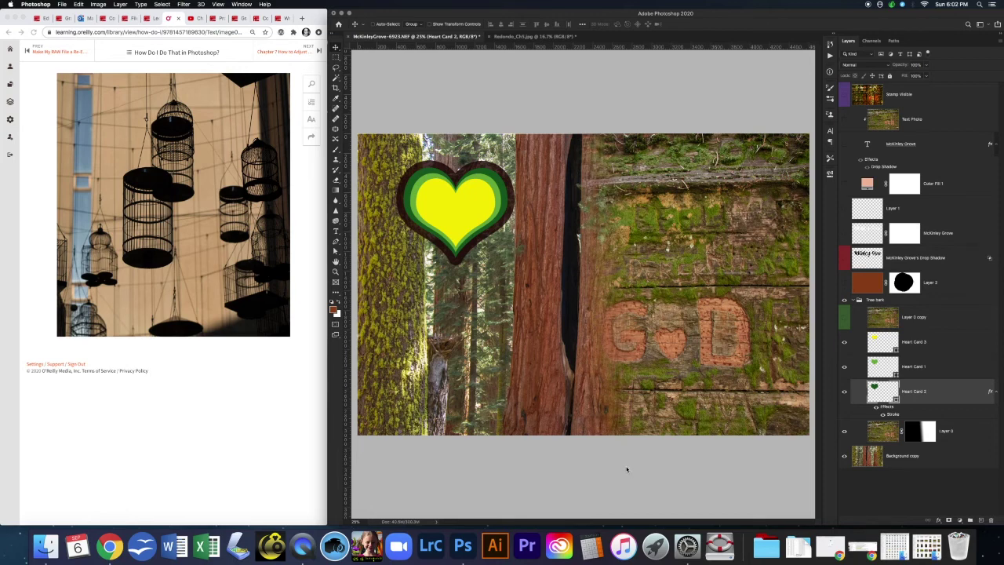
key(super+s)
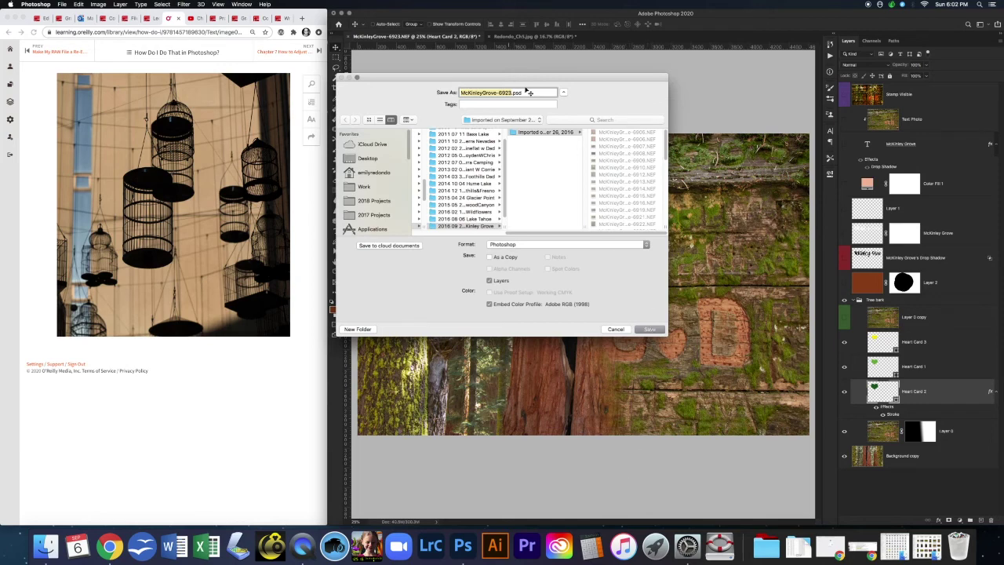
click(533, 121)
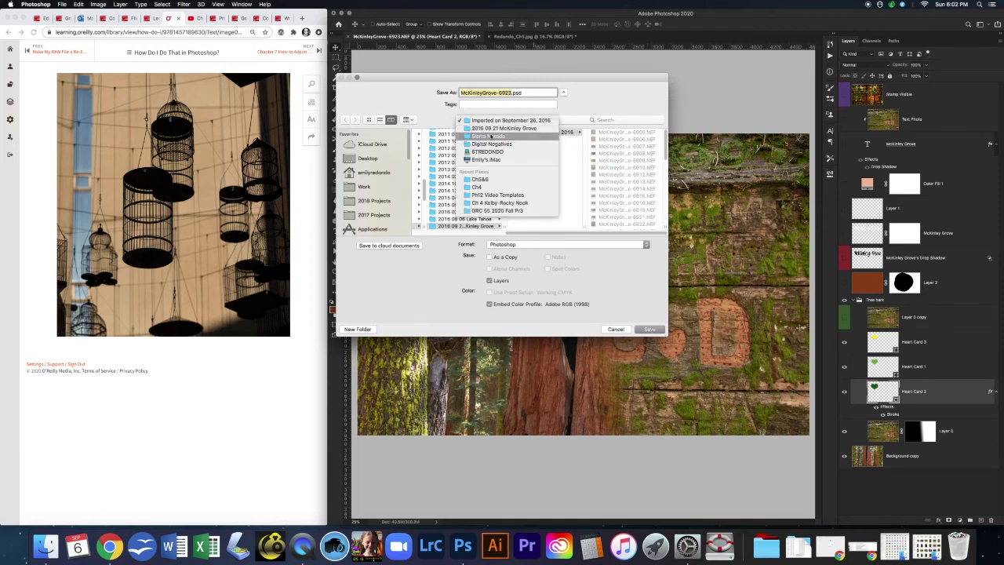
click(578, 184)
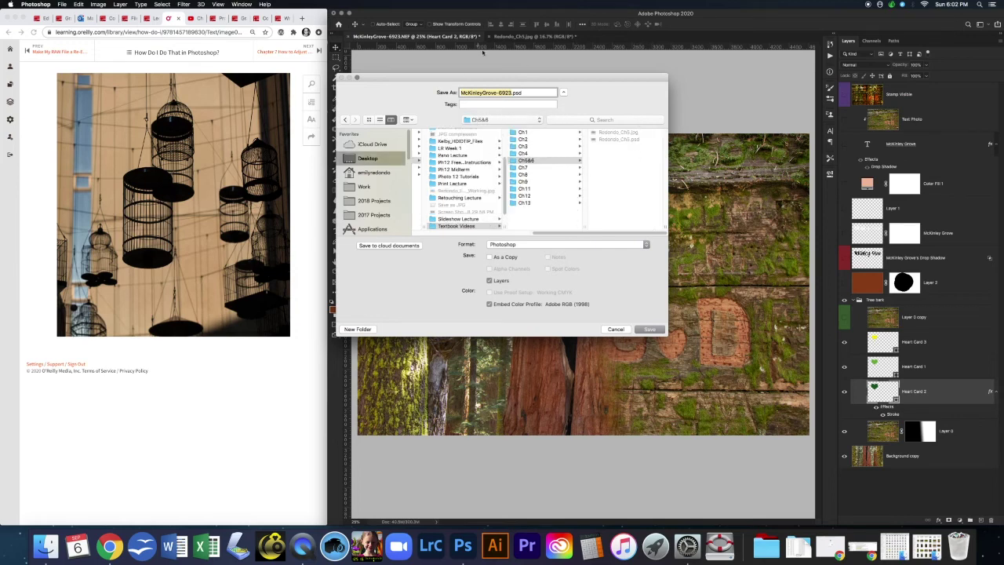
text(Redondo_Ch5and6)
click(649, 330)
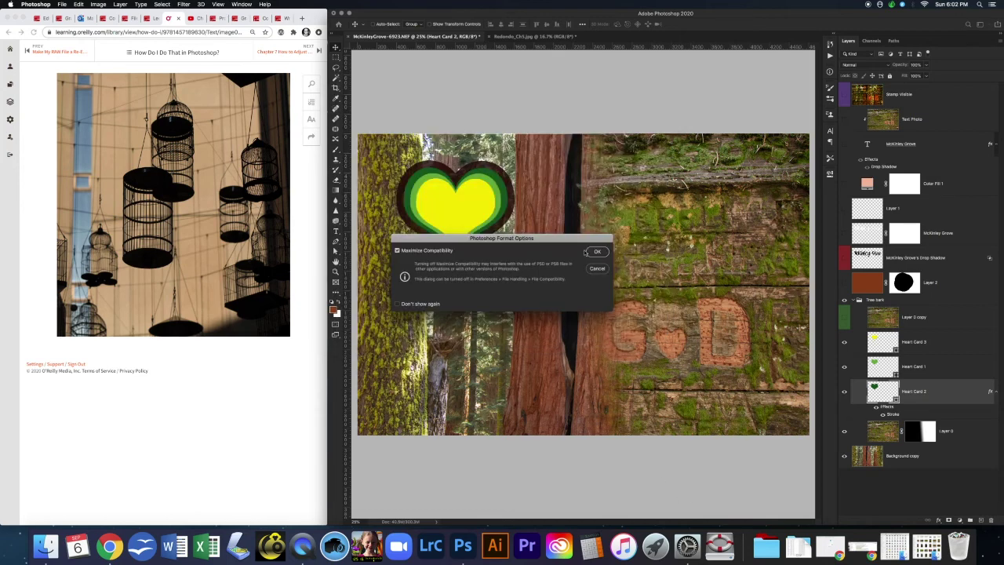
click(601, 253)
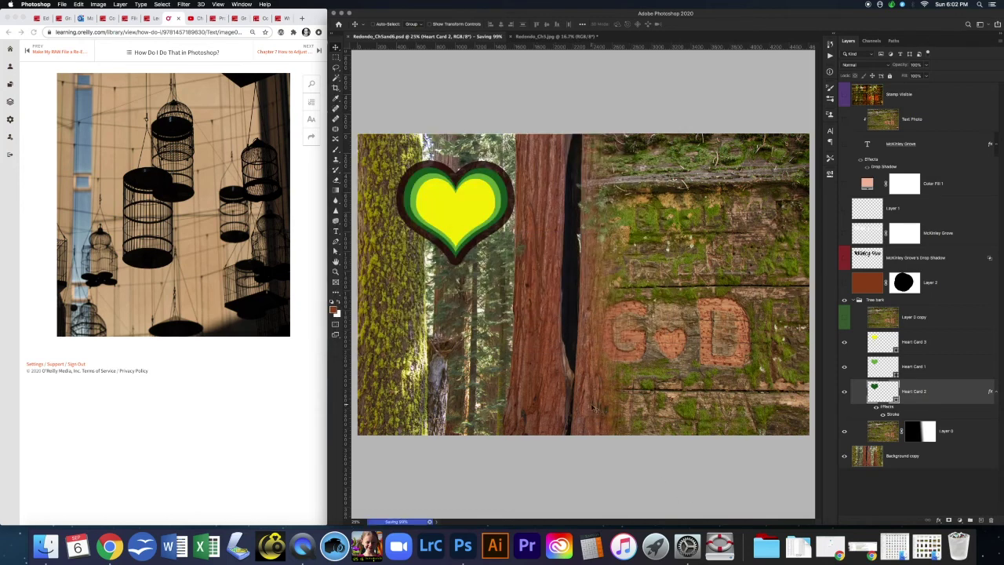
Step: Save a JPEG copy of the composite in the Ch5&6 folder under the same file name
click(62, 5)
click(62, 5)
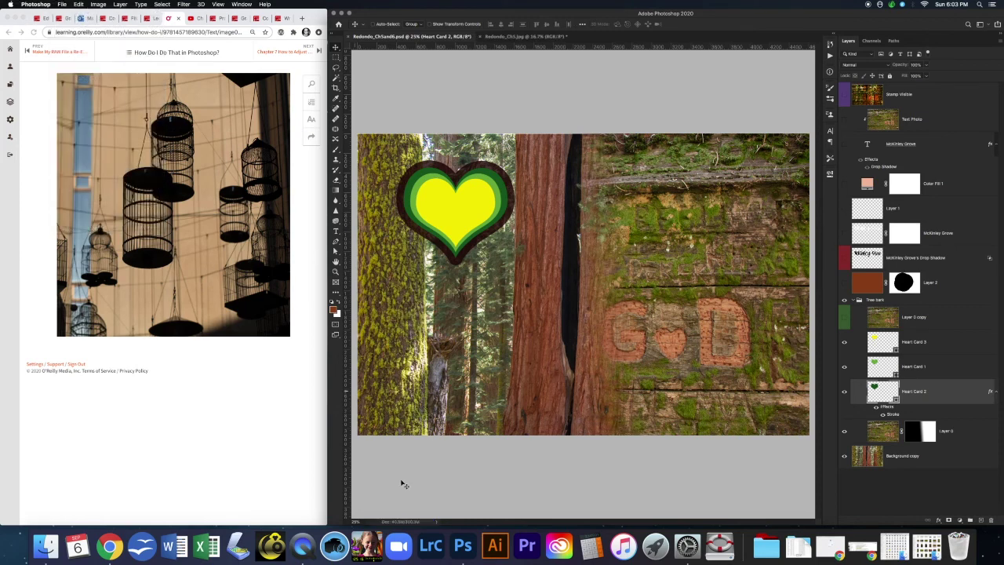
click(62, 5)
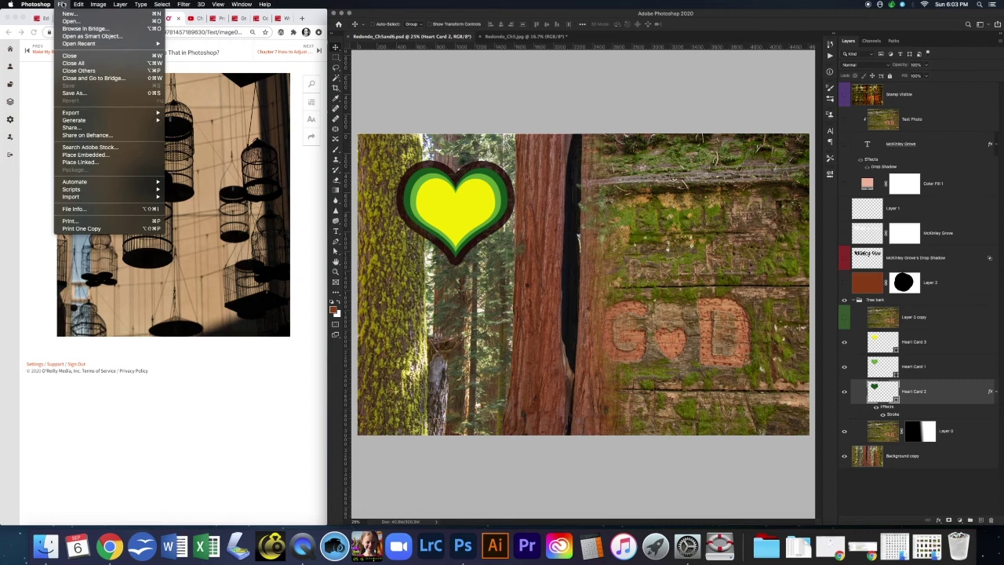
click(79, 93)
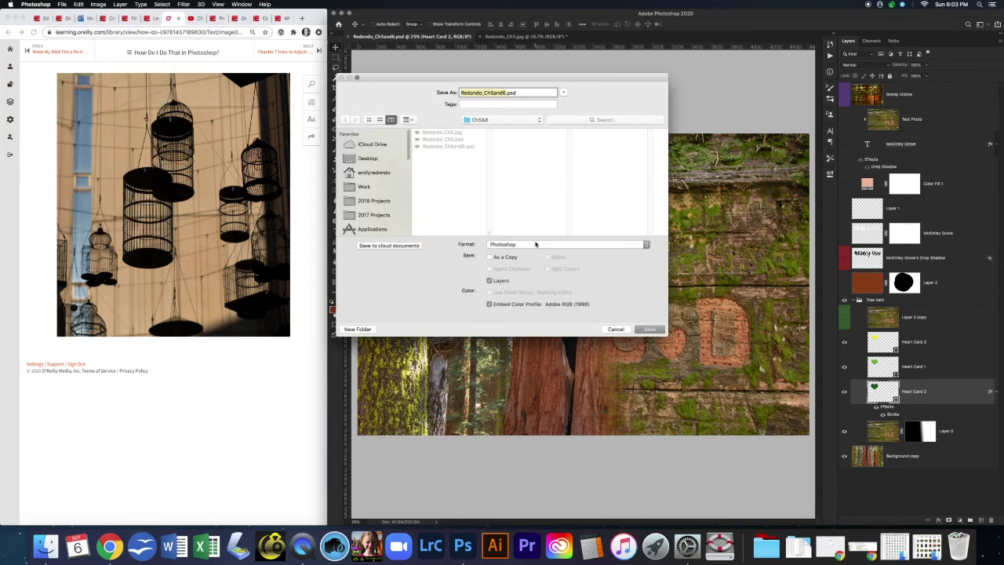
click(536, 244)
click(518, 287)
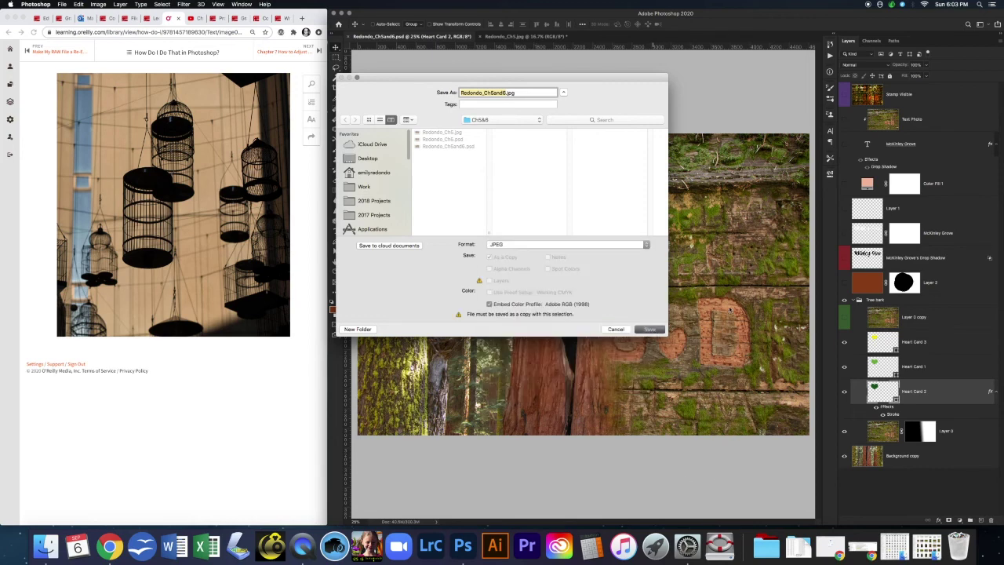
click(651, 328)
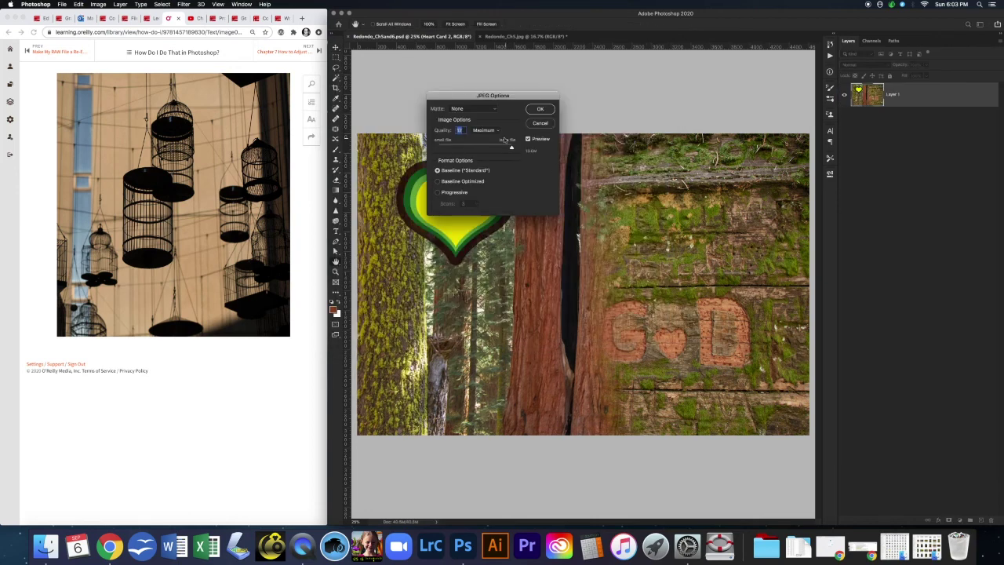
Step: Adjust the JPEG image quality, keep the Baseline ("Standard") format, and finish the export
mouse_move(511, 148)
mouse_down()
mouse_move(455, 149)
mouse_move(523, 151)
mouse_up()
click(512, 148)
drag(511, 148, 452, 149)
click(539, 109)
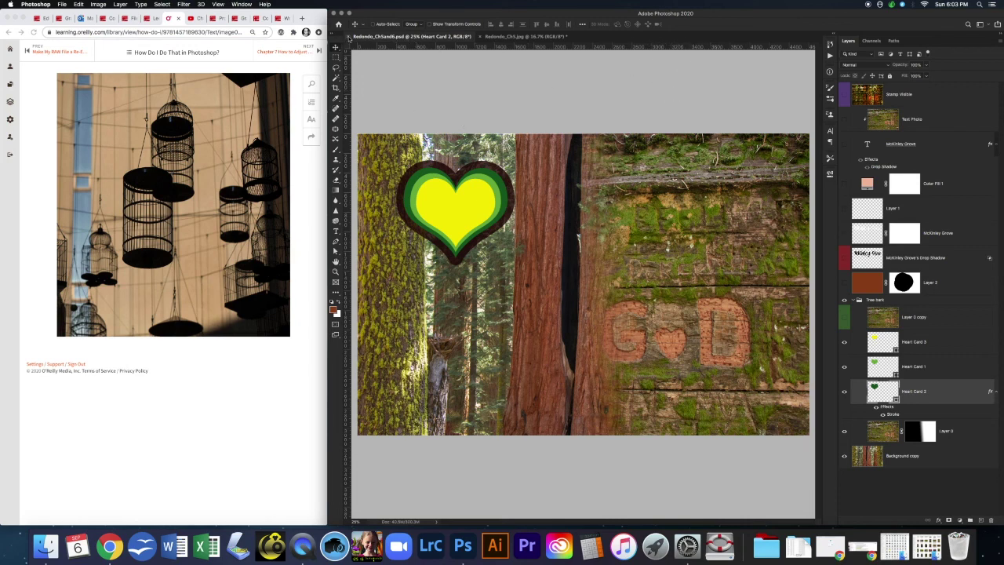
Step: Close the composite and the other open Ch5 JPEG document, discarding the unsaved changes to the JPEG
click(349, 36)
key(super+w)
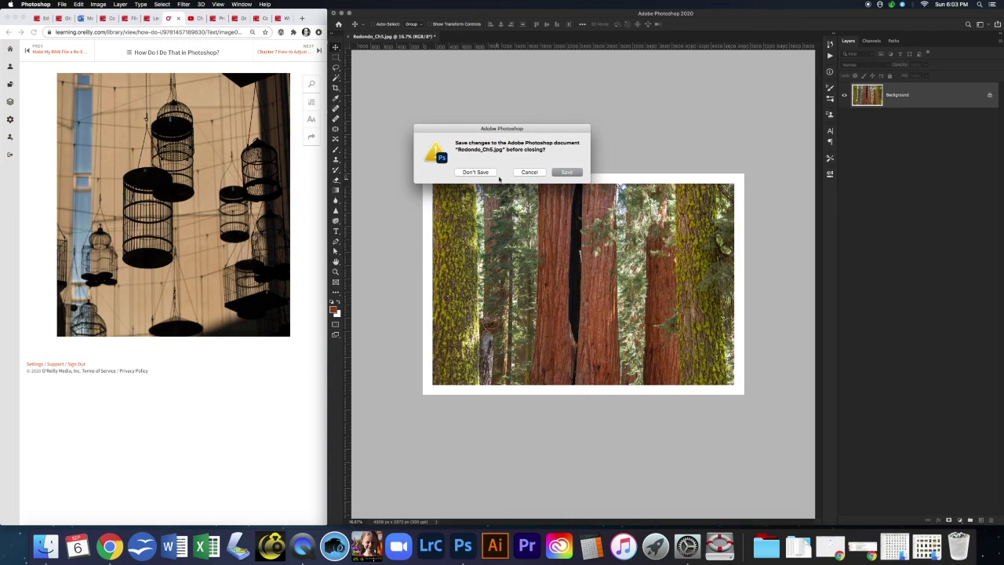
click(475, 173)
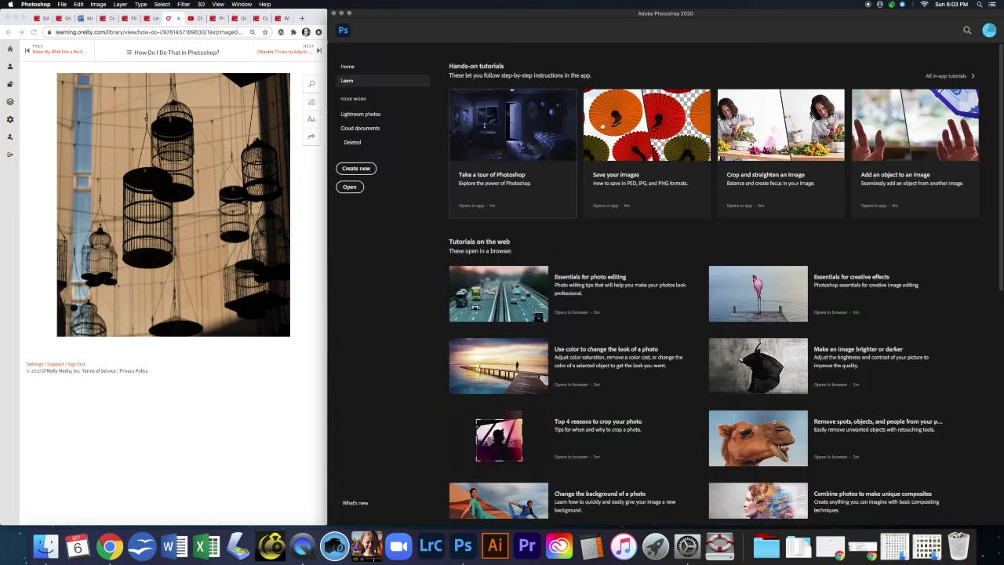